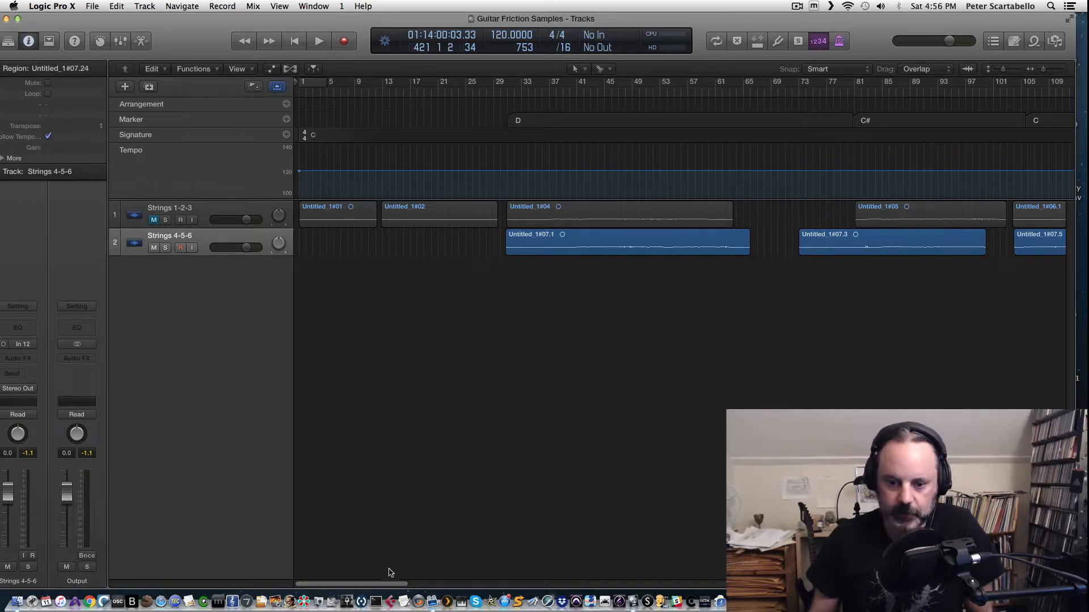
Step: Play back the arrangement from around bar 31 to audition the string recordings
click(154, 220)
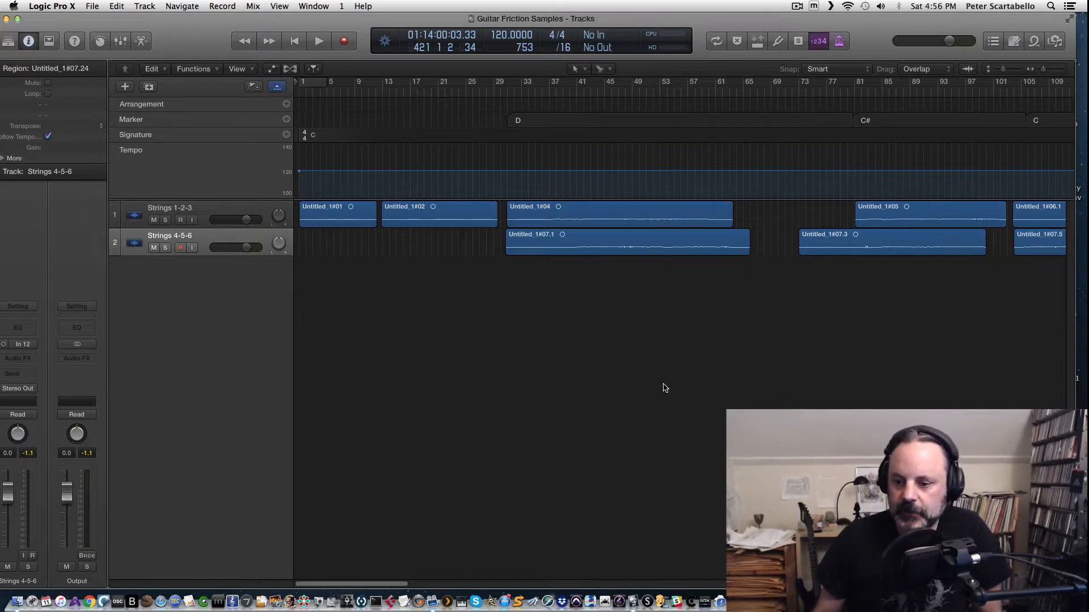
drag(385, 588, 349, 561)
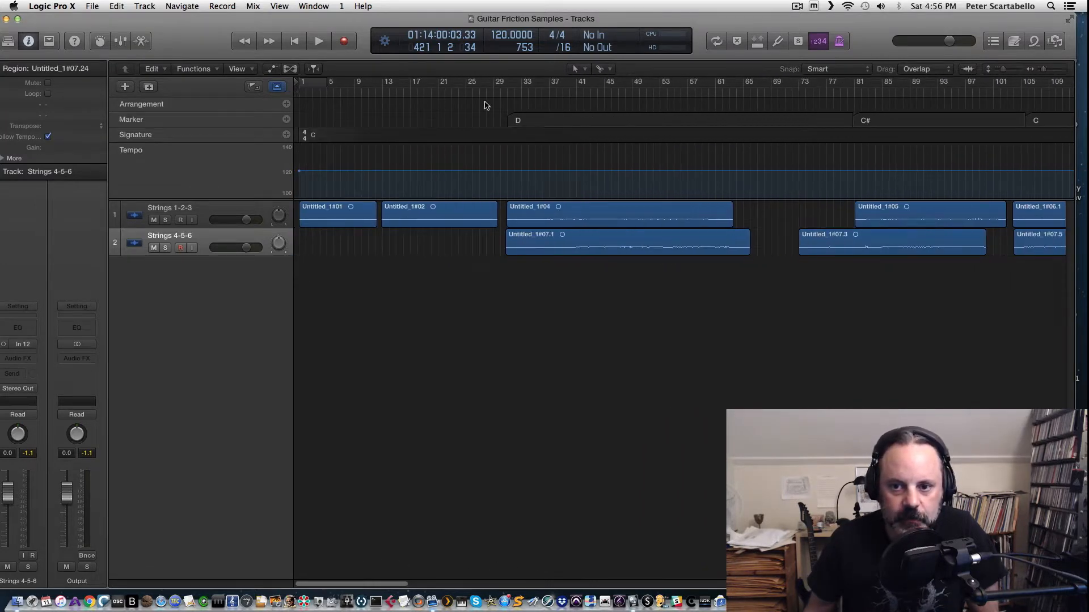
click(507, 96)
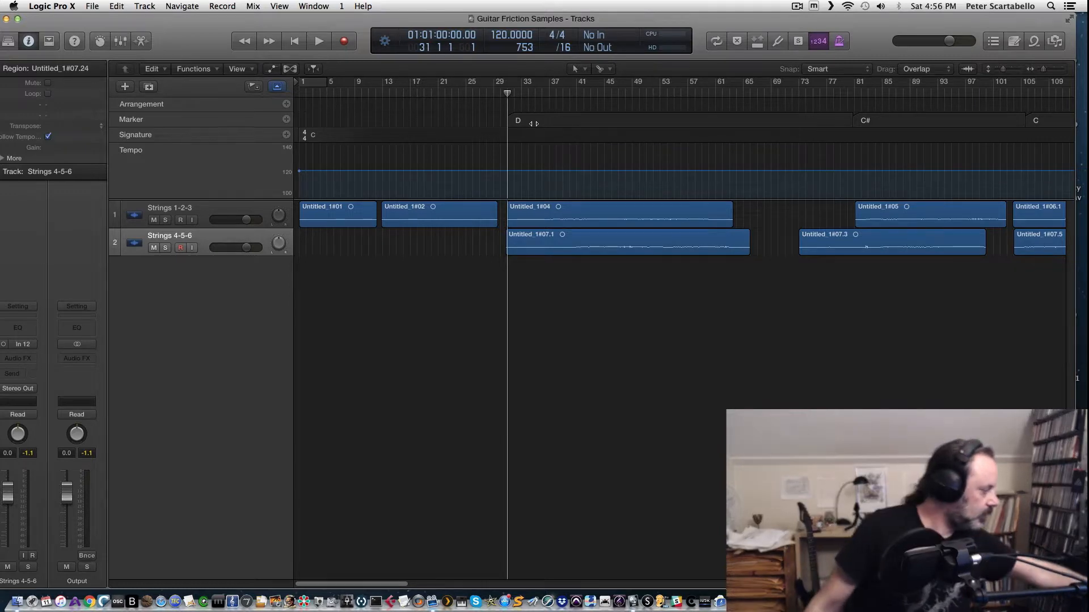
click(540, 95)
key(space)
key(space)
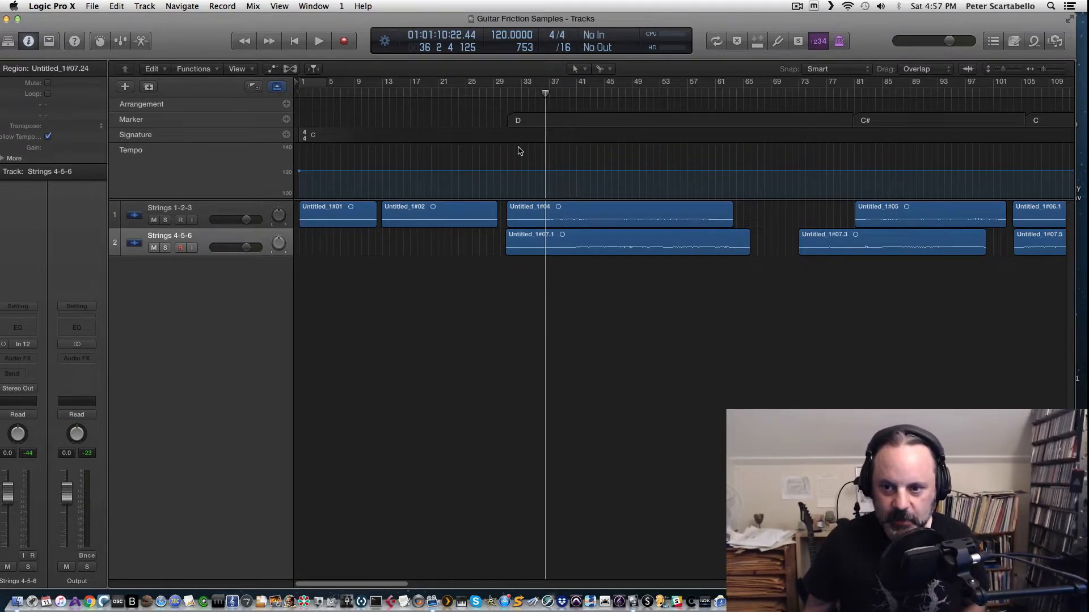
click(513, 94)
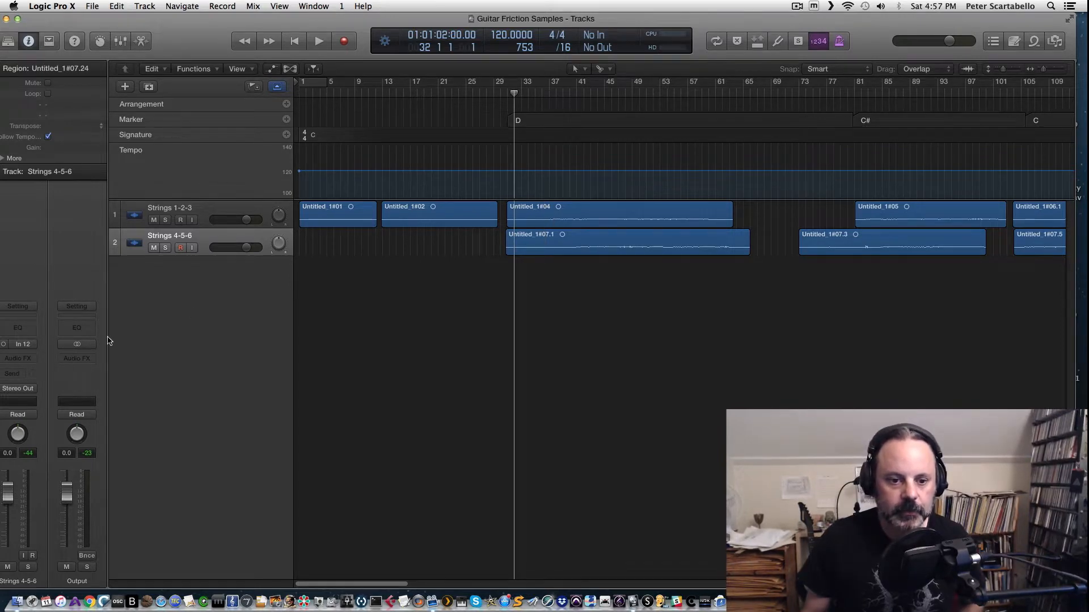
Step: Select the Strings 1-2-3 track and open its FF Pro-Q 2 plugin
drag(120, 22, 153, 22)
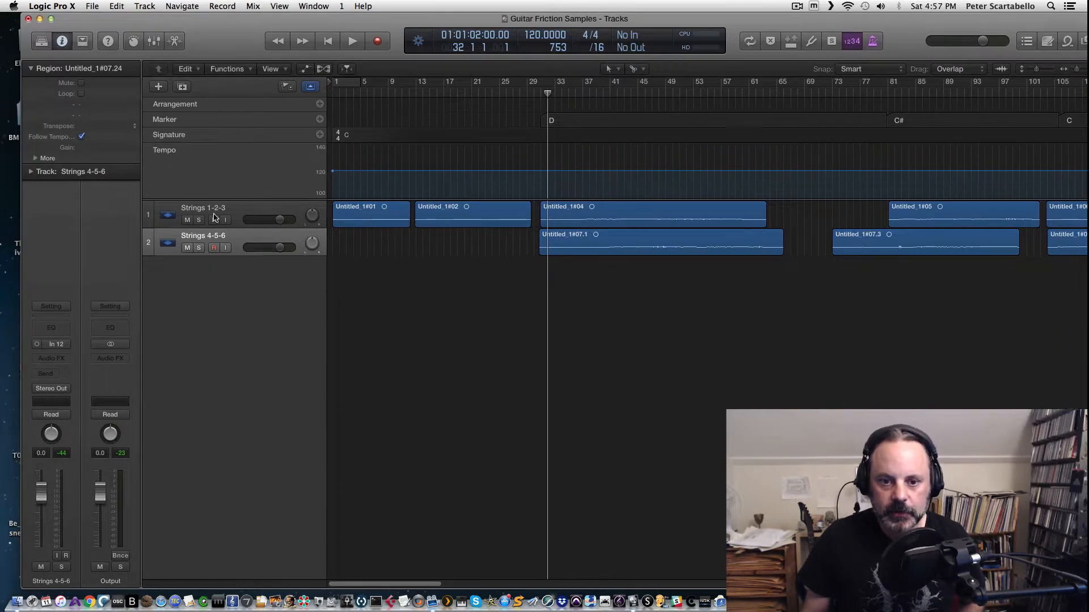
click(238, 211)
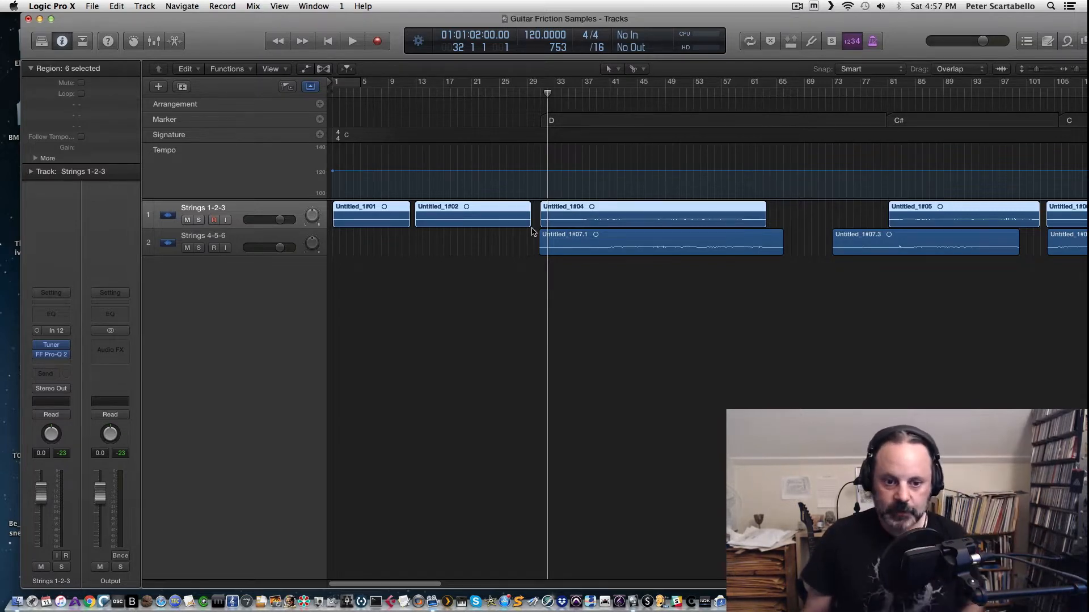
click(576, 94)
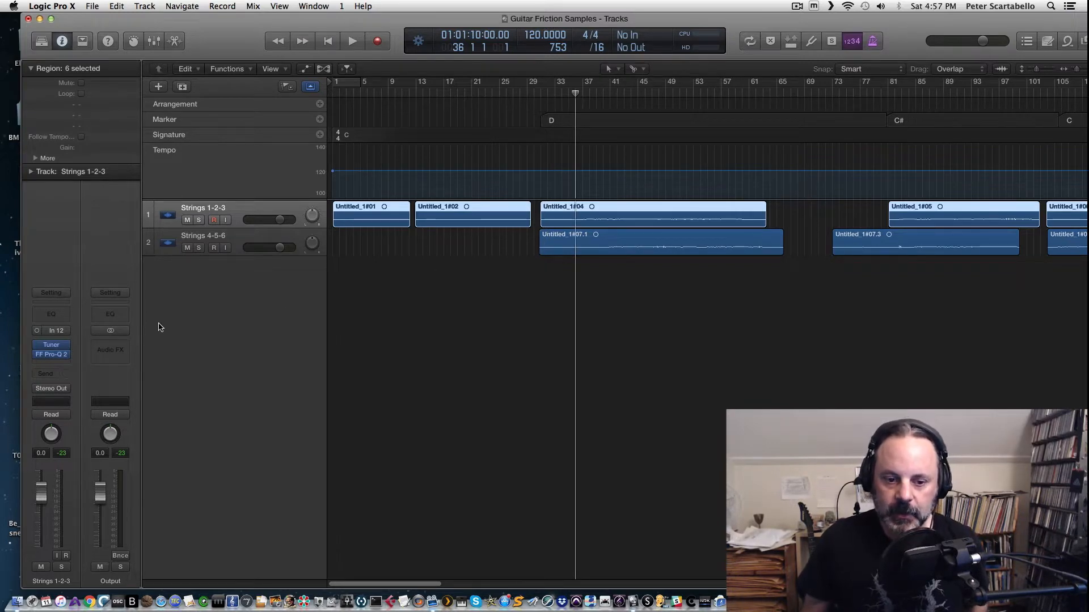
click(58, 356)
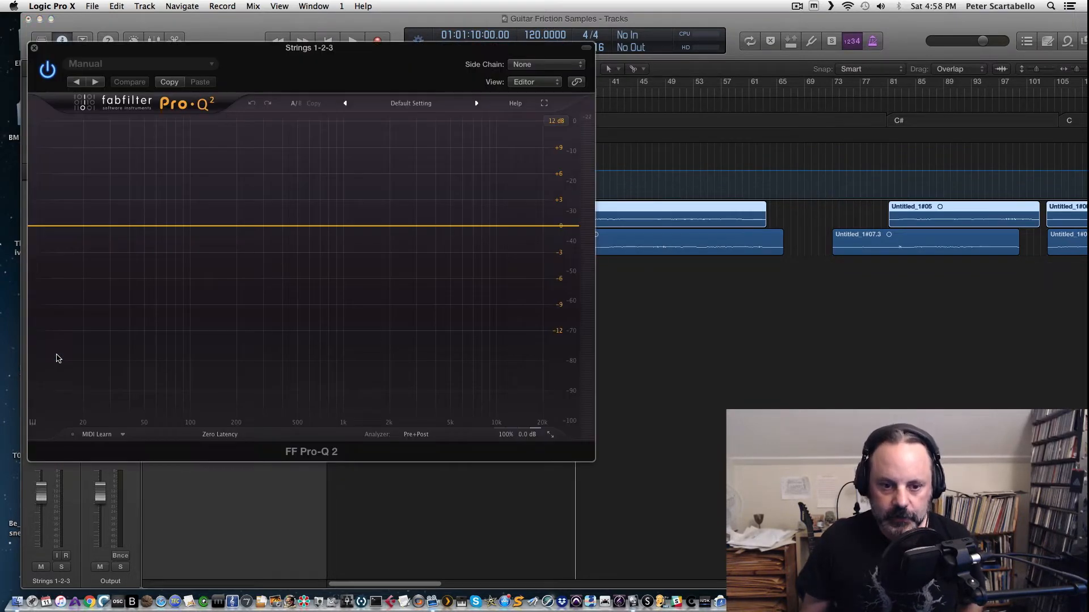
Step: Play back the strings while watching the Pro-Q 2 spectrum analyzer
key(space)
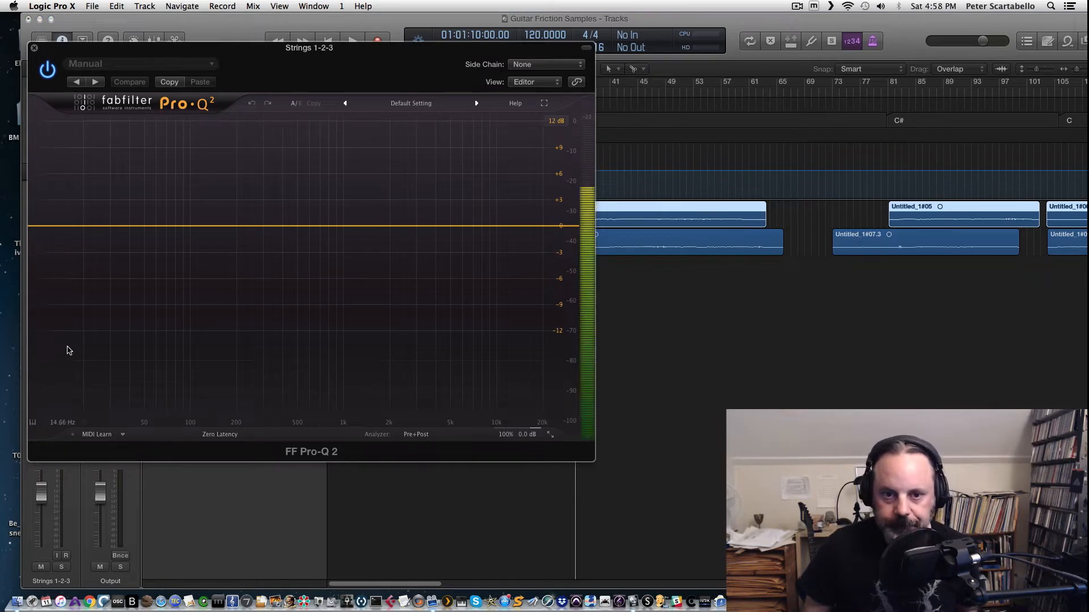
drag(261, 53, 261, 110)
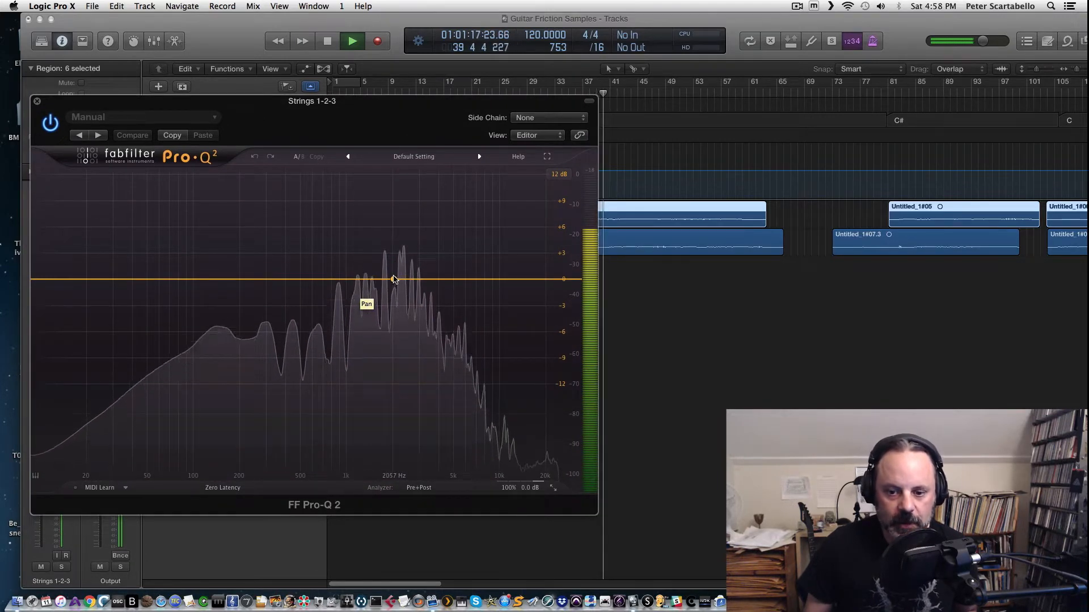
key(space)
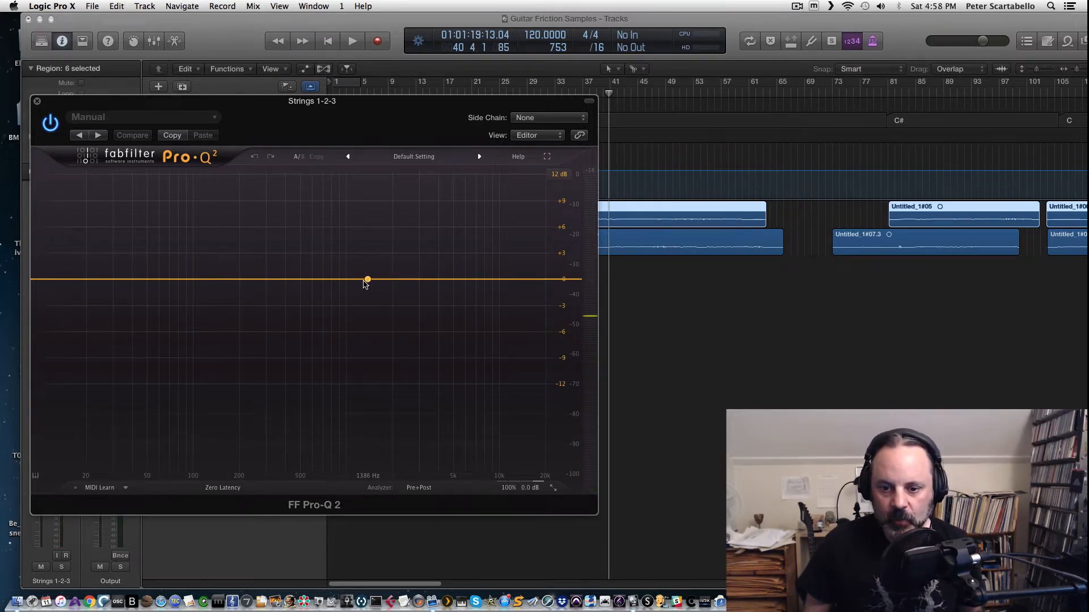
key(space)
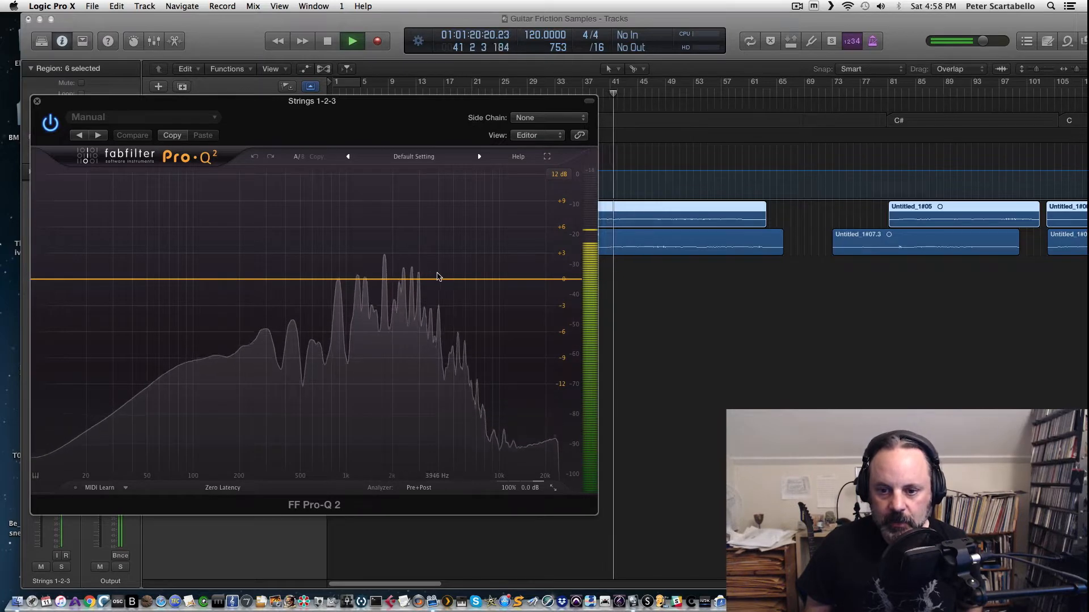
key(space)
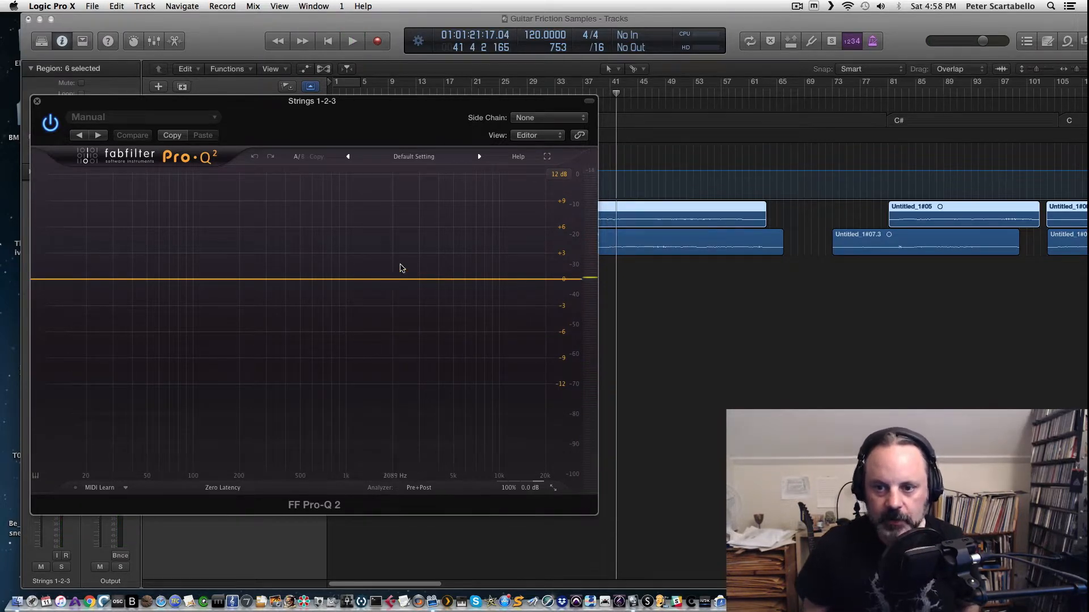
drag(408, 102, 464, 258)
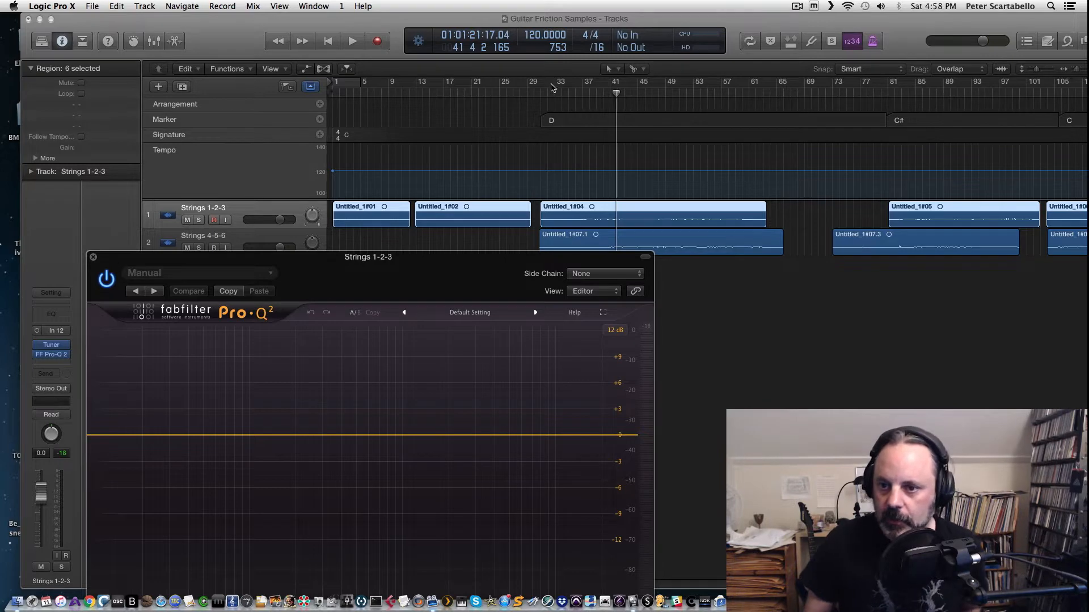
Step: Create a cycle region from bar 37 to 61, solo Strings 1-2-3, and loop the section
drag(556, 84, 753, 97)
key(space)
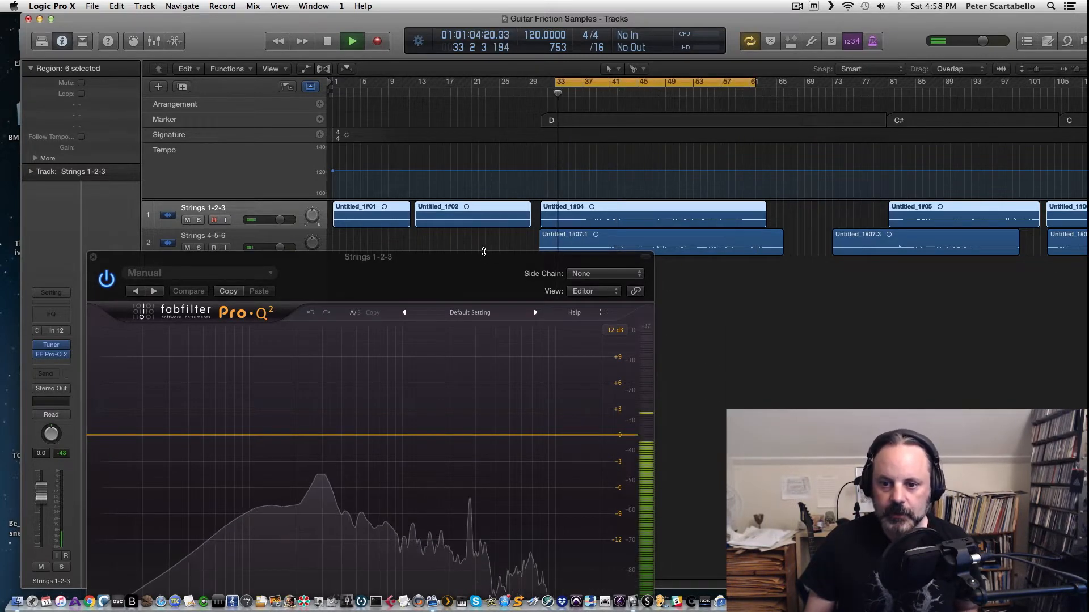
drag(555, 84, 584, 85)
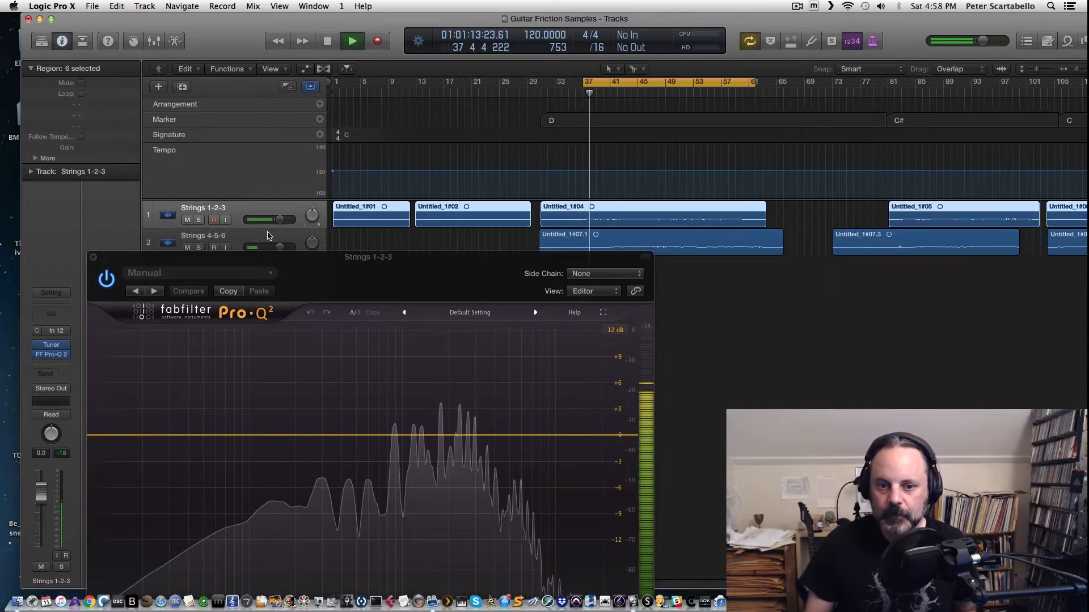
click(199, 220)
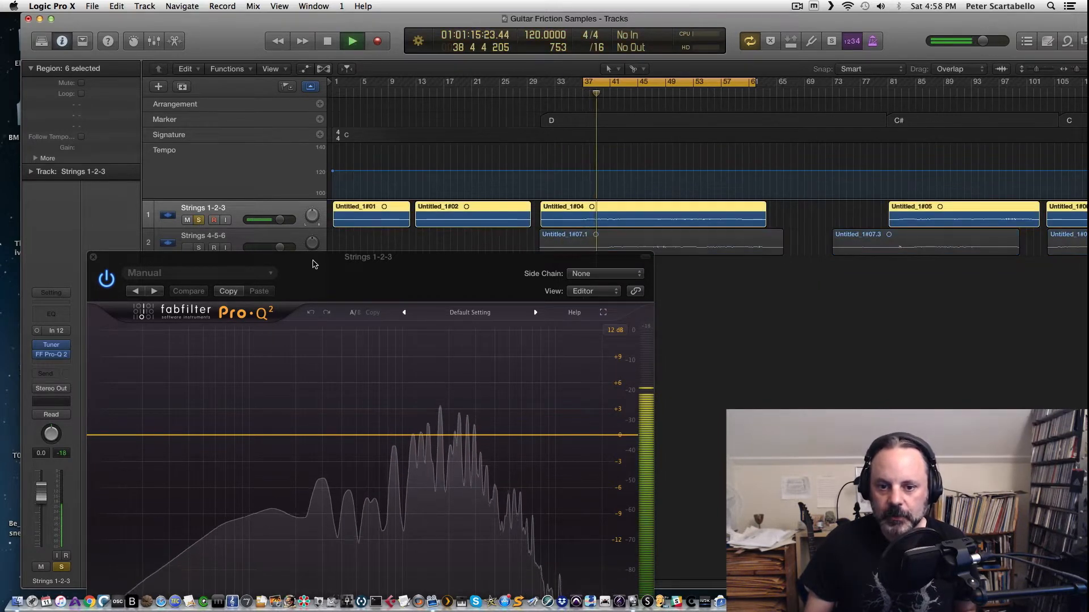
drag(316, 263, 431, 176)
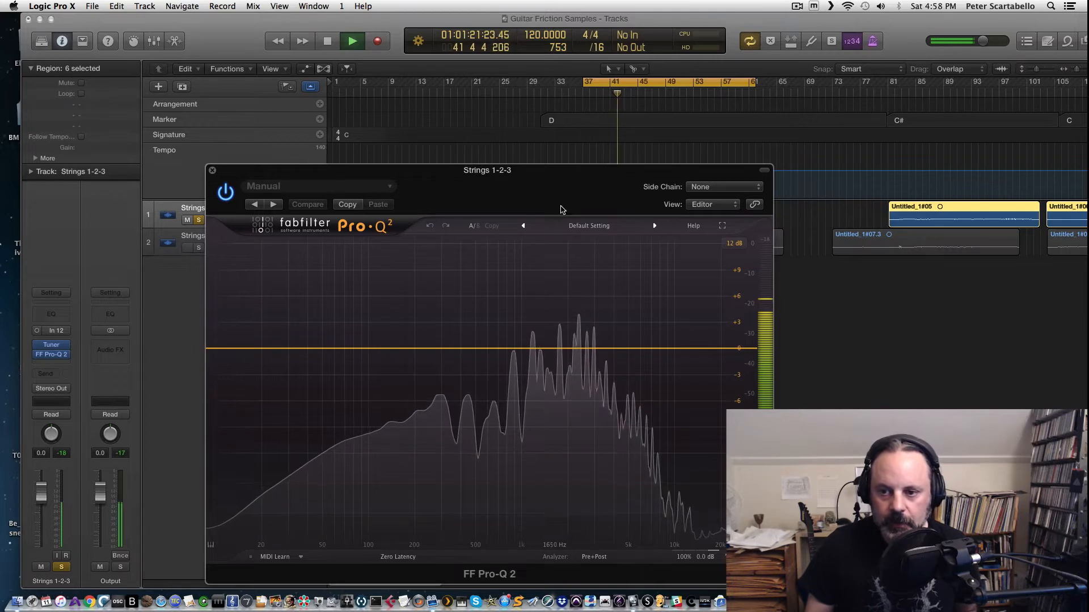
key(space)
drag(564, 183, 554, 250)
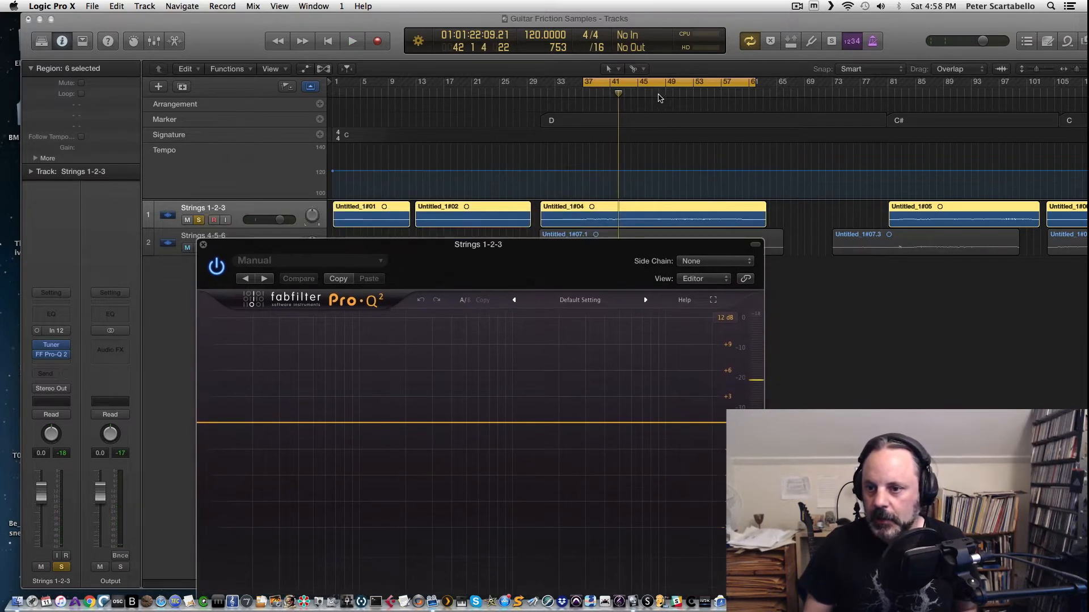
Step: Move the cycle region to bars 81–101 and play back the section around bar 88
drag(656, 83, 957, 86)
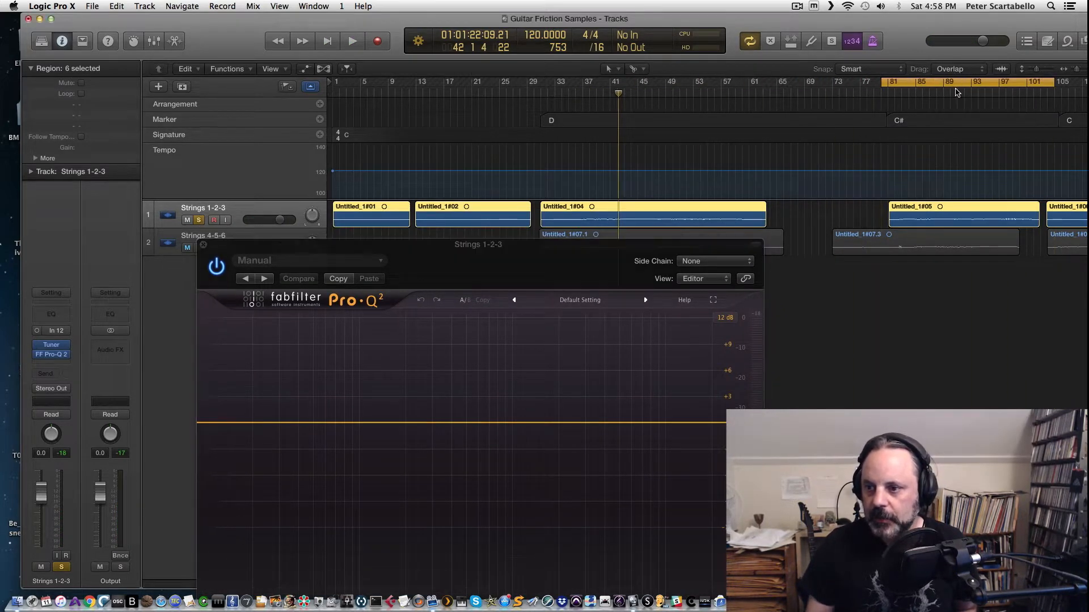
key(space)
key(space)
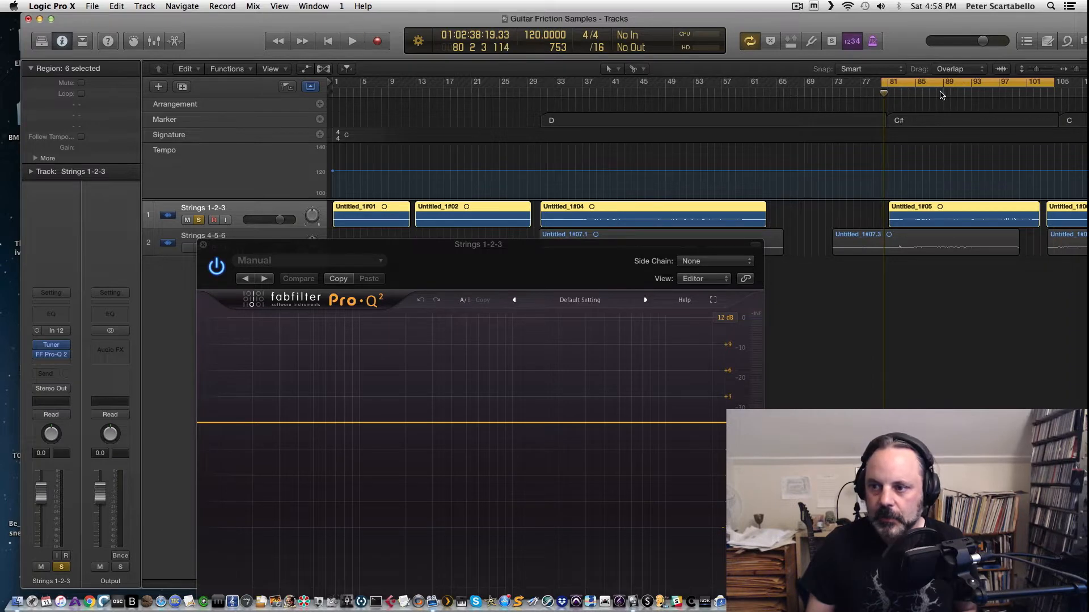
click(941, 93)
key(space)
key(space)
click(926, 85)
click(938, 91)
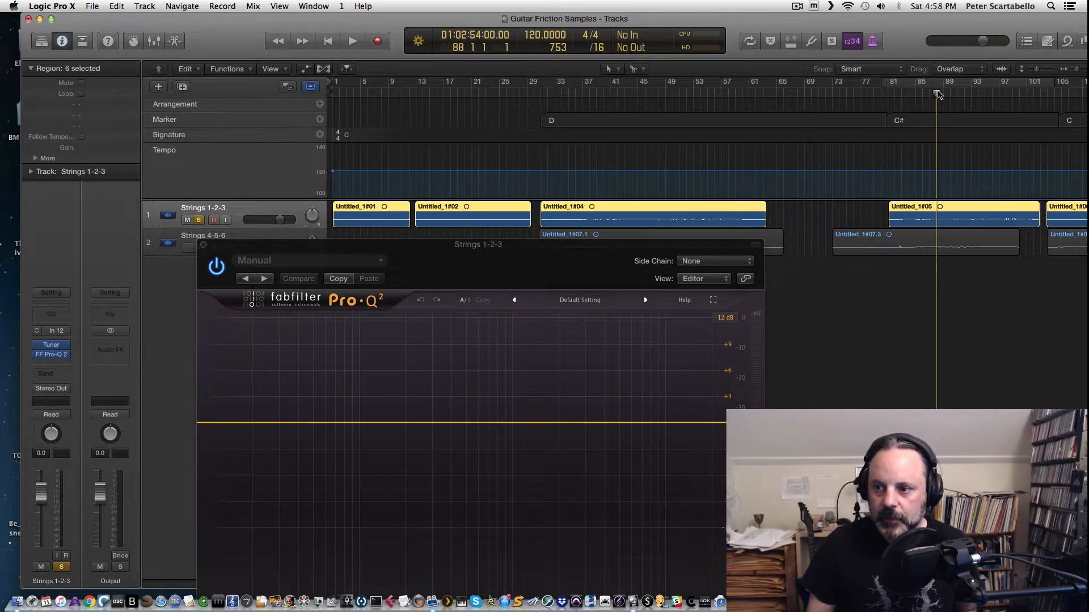
key(space)
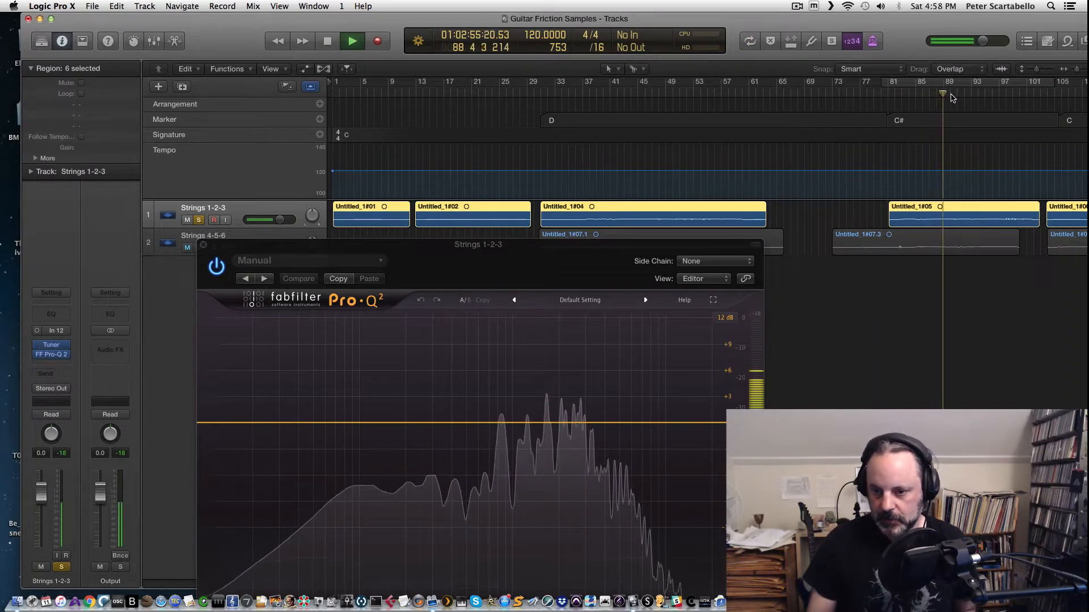
key(space)
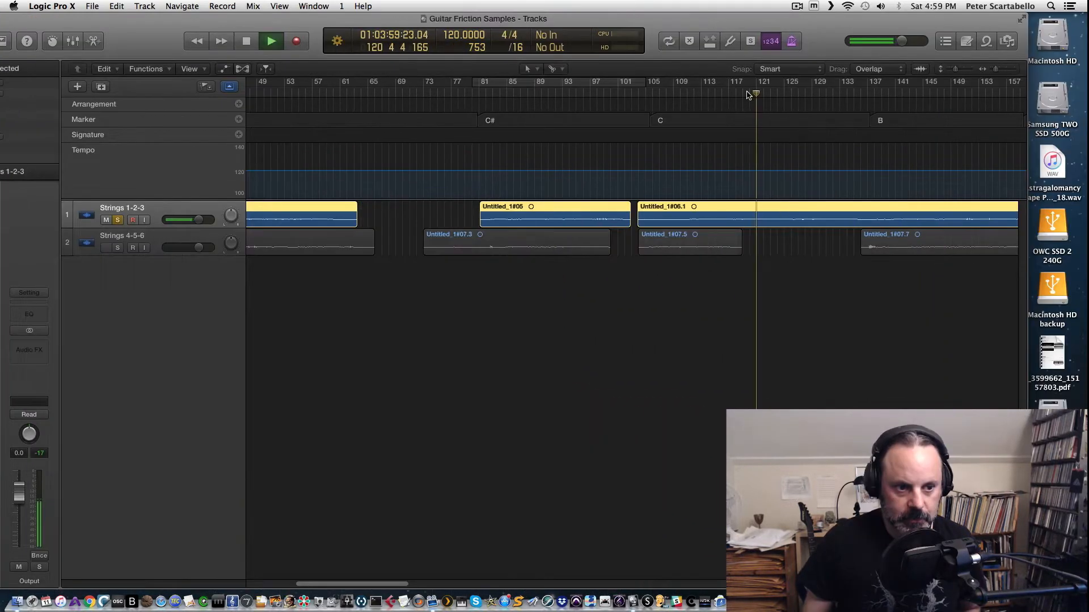
key(space)
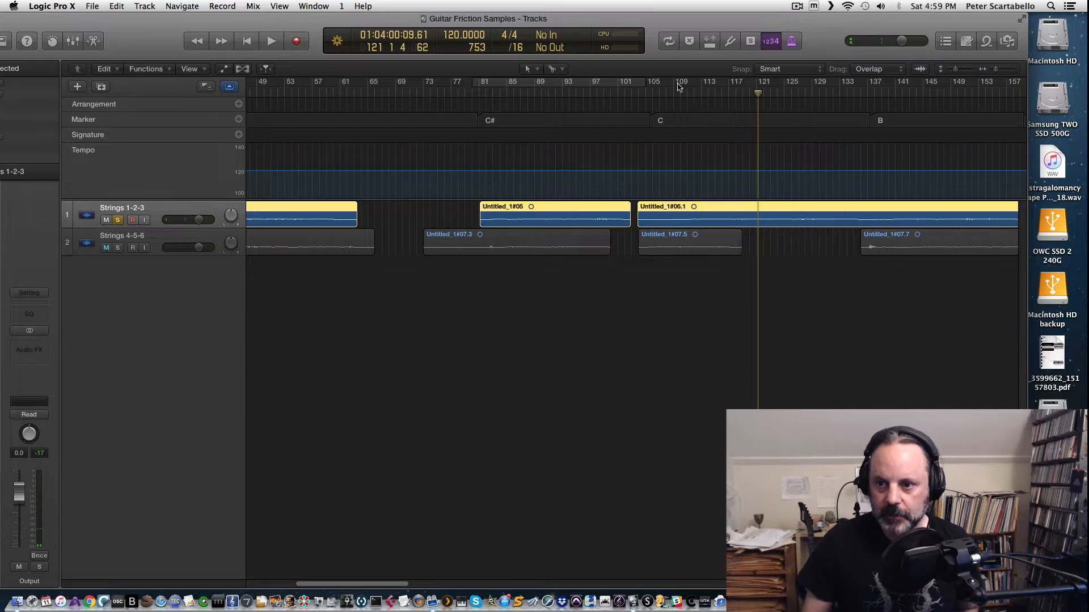
Step: Set the cycle region to bars 117–121 and loop it
drag(616, 84, 783, 84)
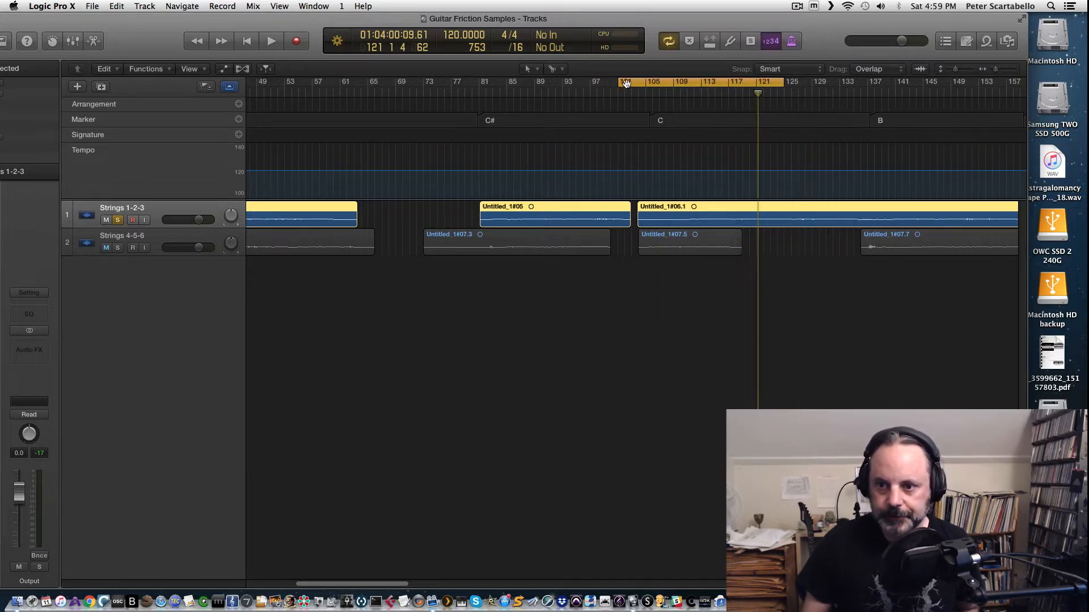
drag(620, 84, 723, 84)
key(space)
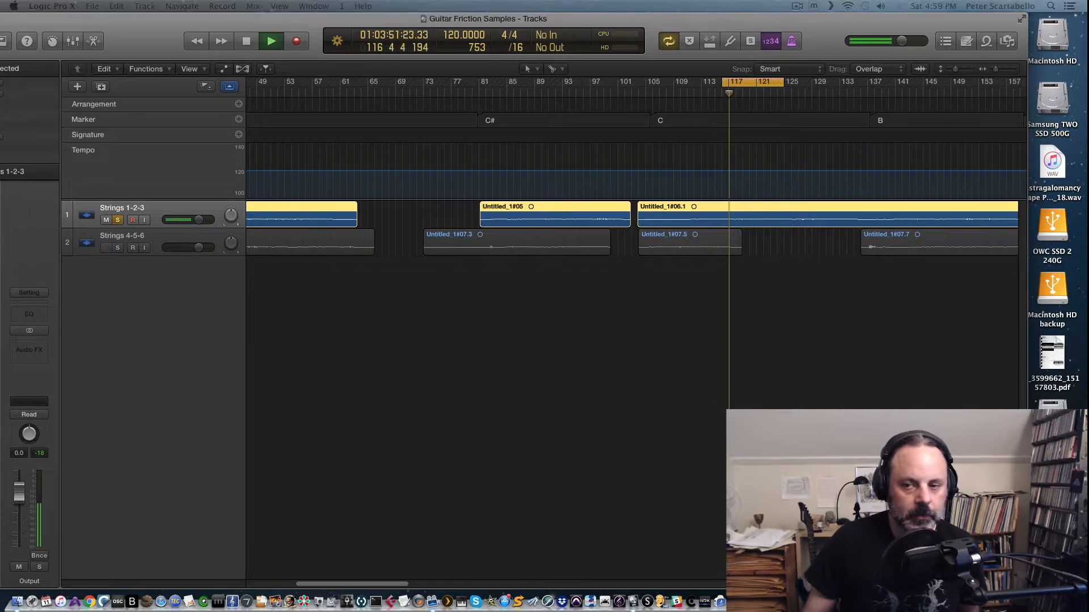
Step: Add a bell band near 2 kHz with Q 2.025 and set its gain to about -4 dB
drag(488, 174, 443, 126)
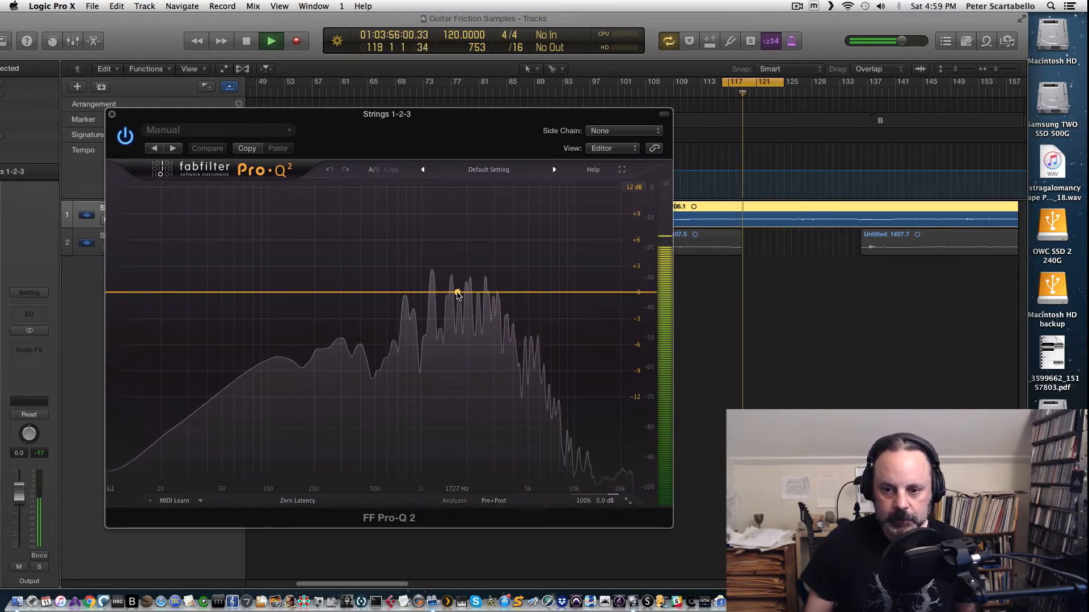
drag(458, 293, 465, 319)
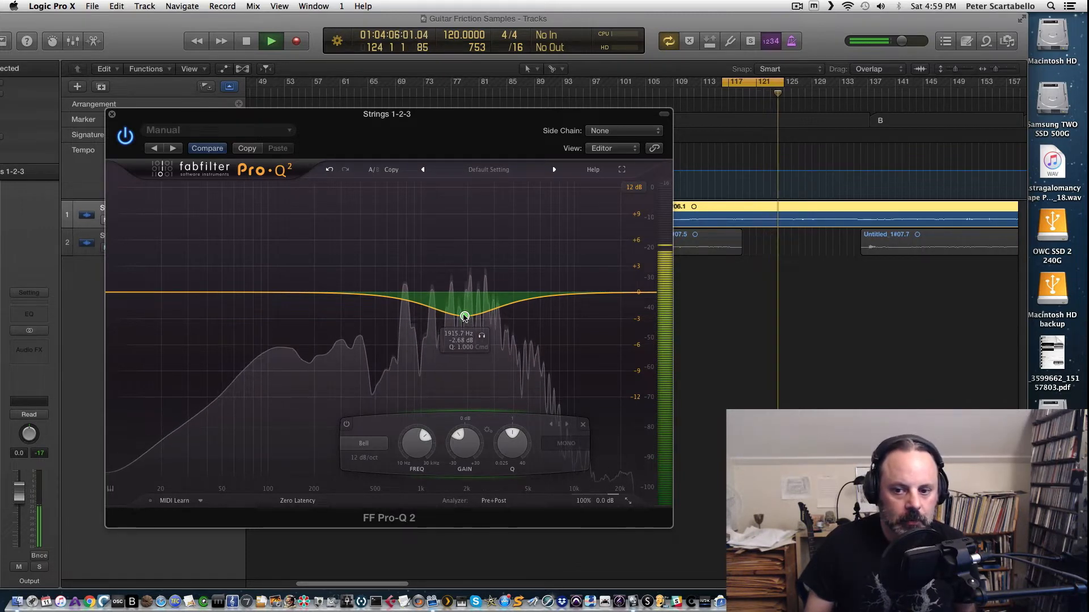
drag(465, 316, 468, 345)
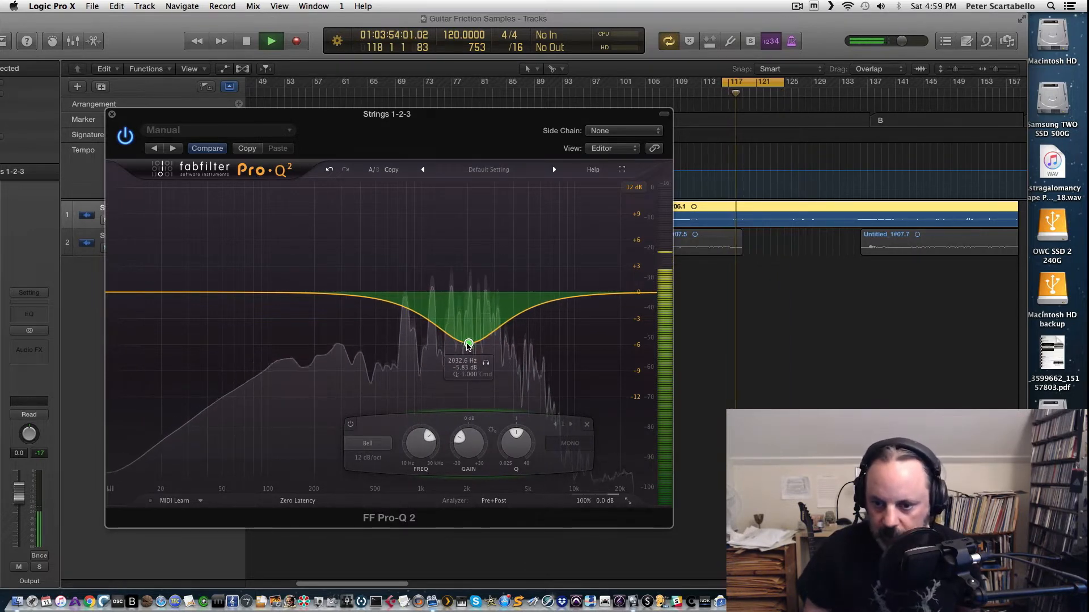
drag(512, 439, 510, 423)
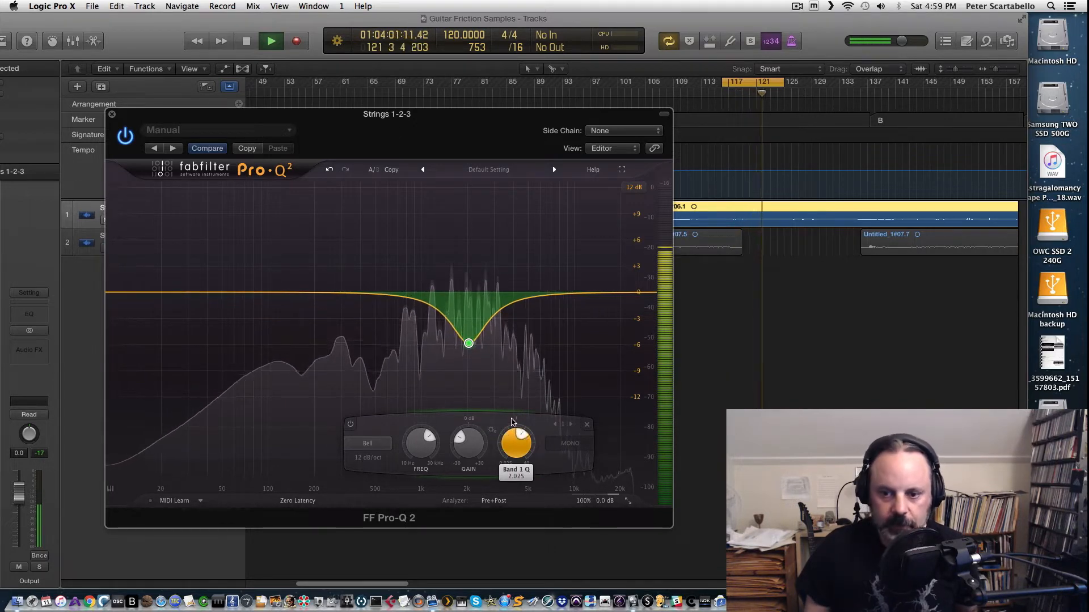
drag(468, 342, 469, 265)
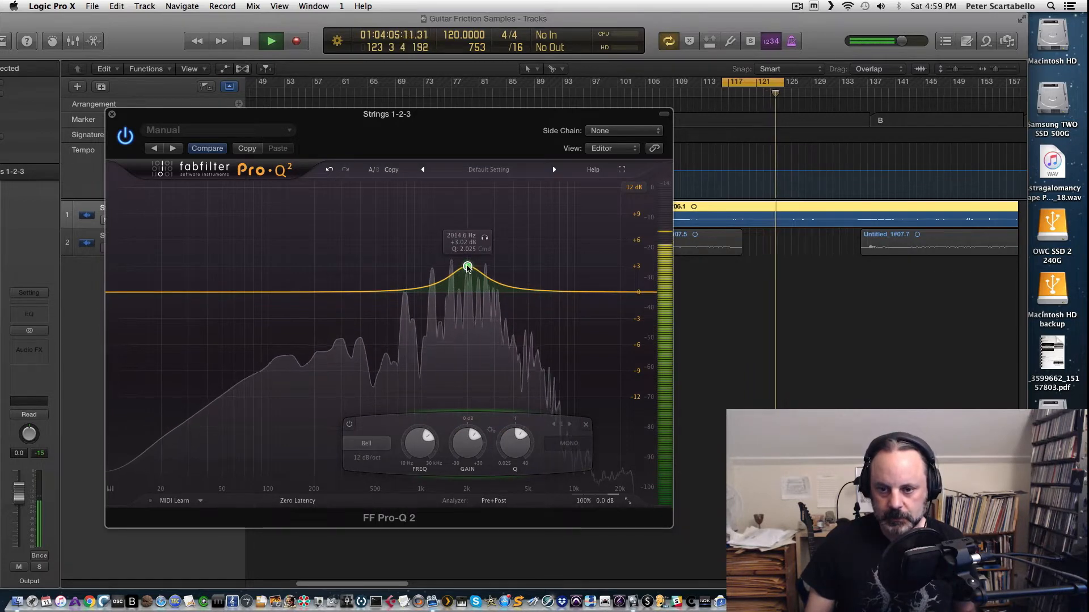
drag(467, 267, 464, 327)
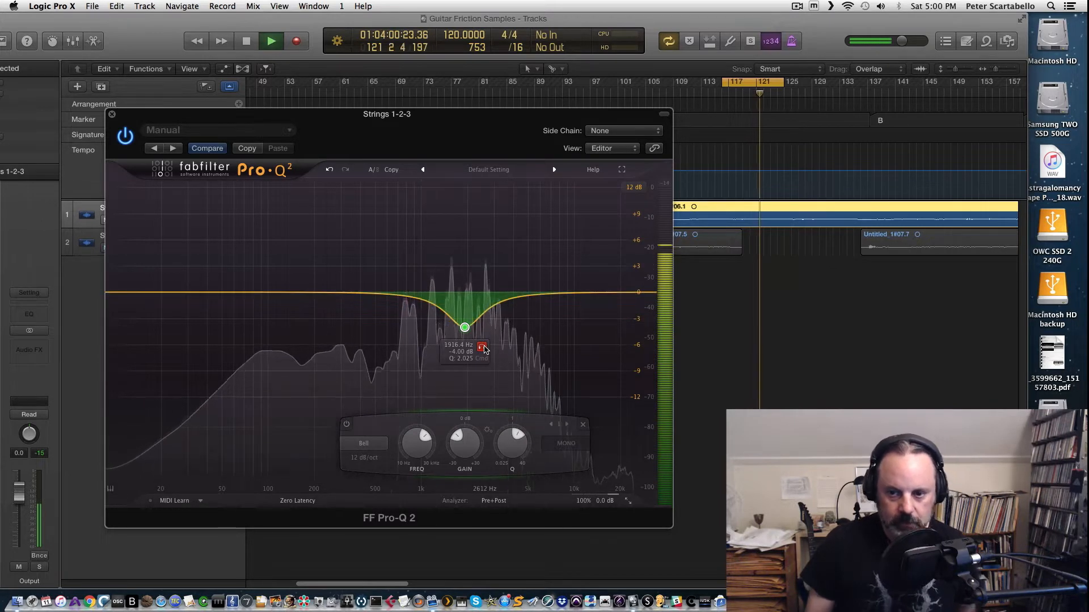
Step: Bypass the Pro-Q 2 plugin to compare against the dry sound
click(126, 136)
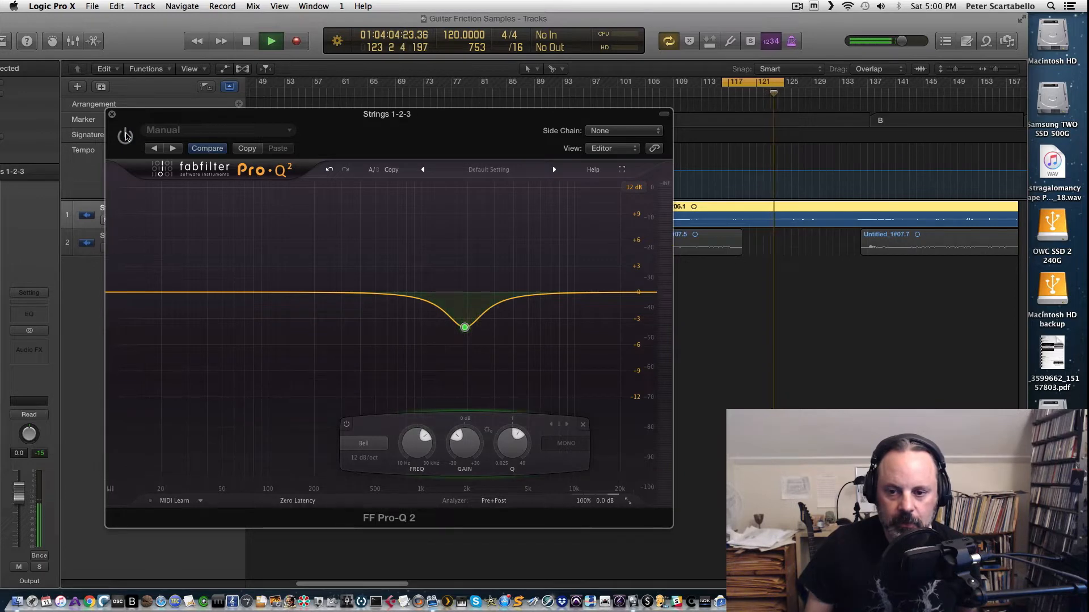
Step: Re-enable the Pro-Q 2 plugin and lower the bell band to about -5 dB near 1.9 kHz while playing the loop
click(125, 136)
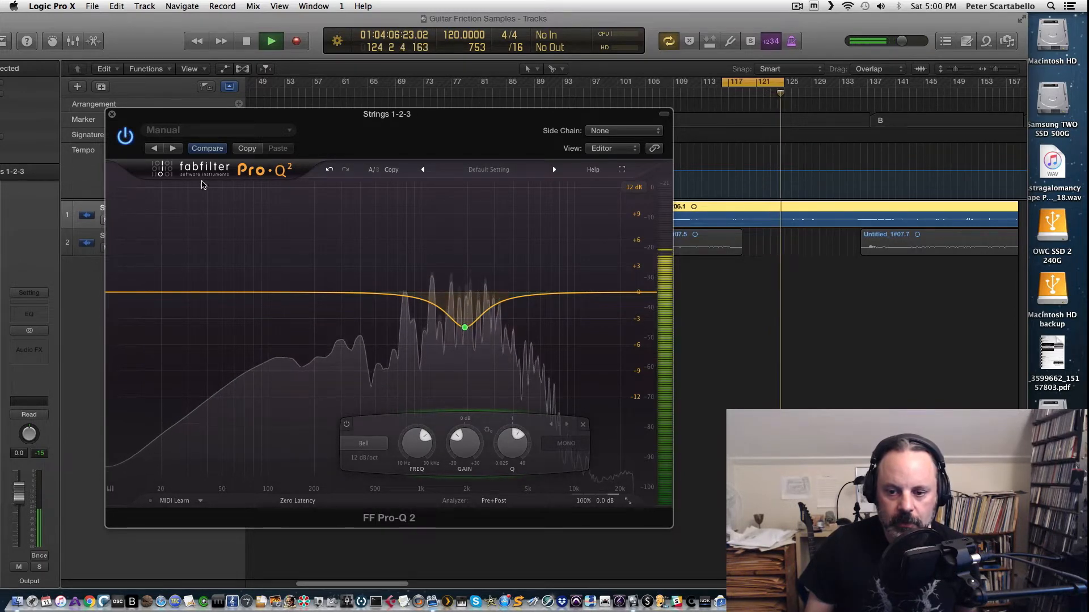
key(space)
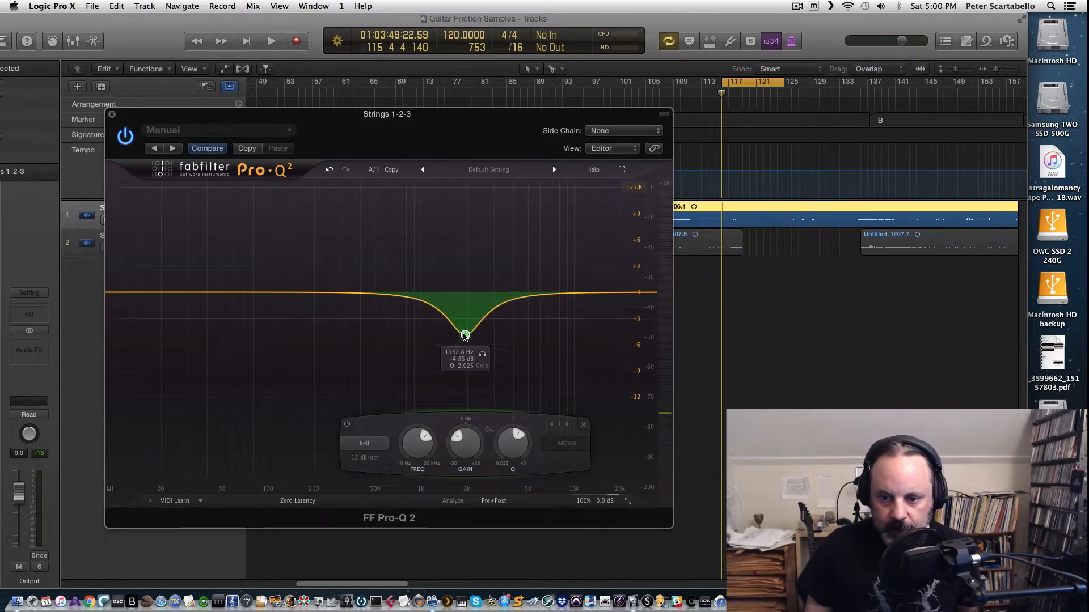
drag(465, 337, 464, 337)
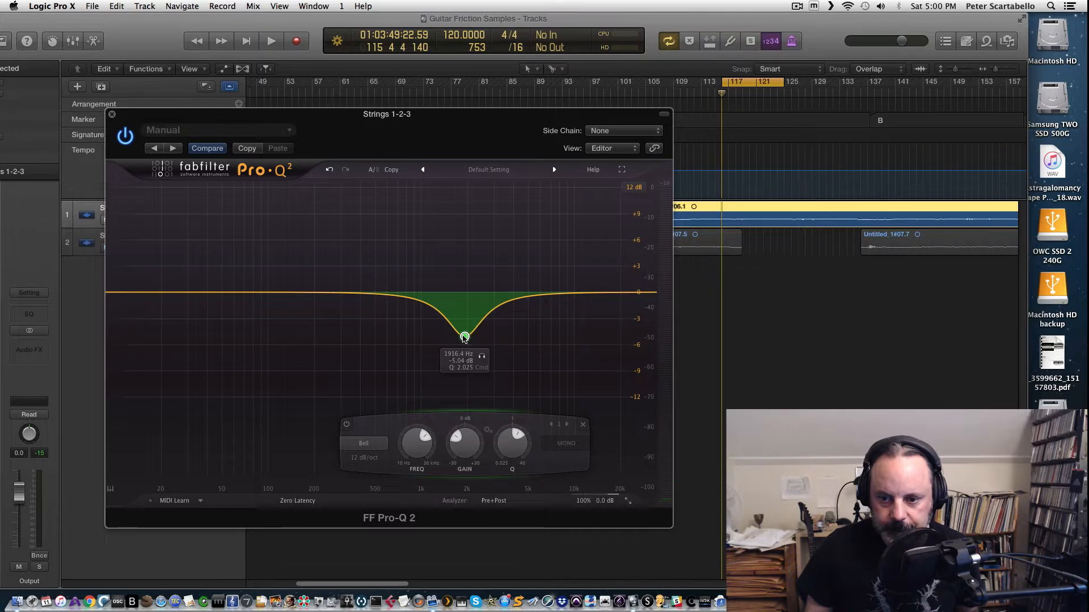
key(space)
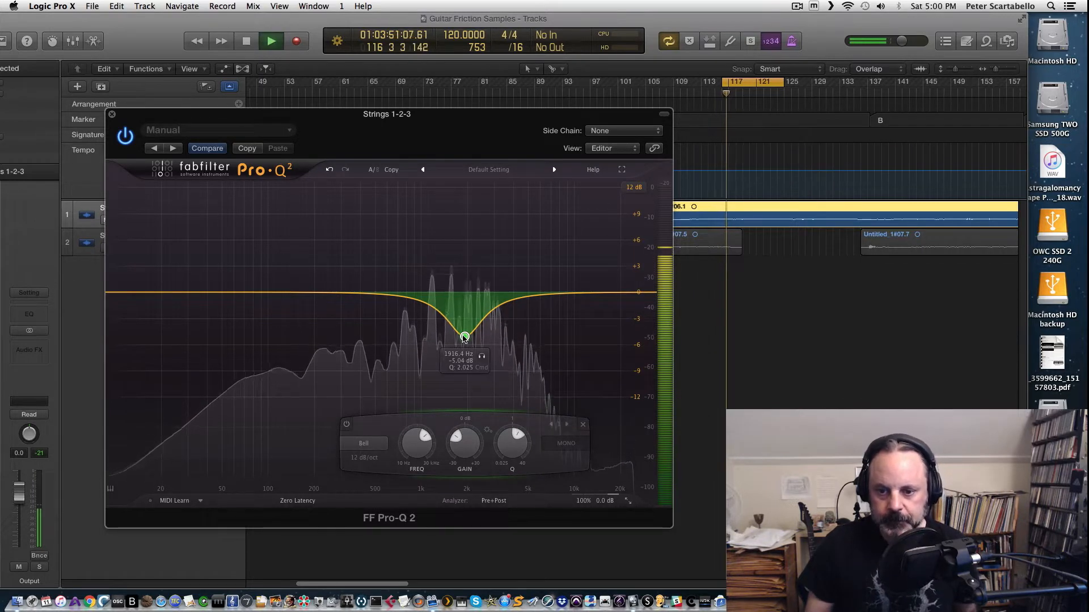
Step: Shift the bell band's frequency down to about 1856 Hz and close the plugin window
drag(465, 337, 461, 338)
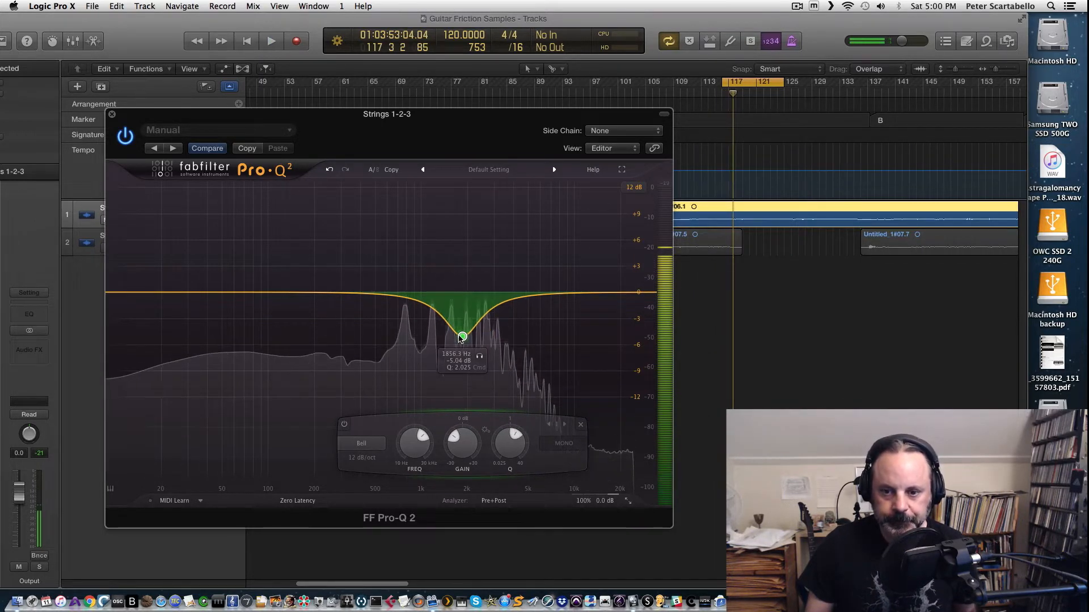
key(space)
key(super+w)
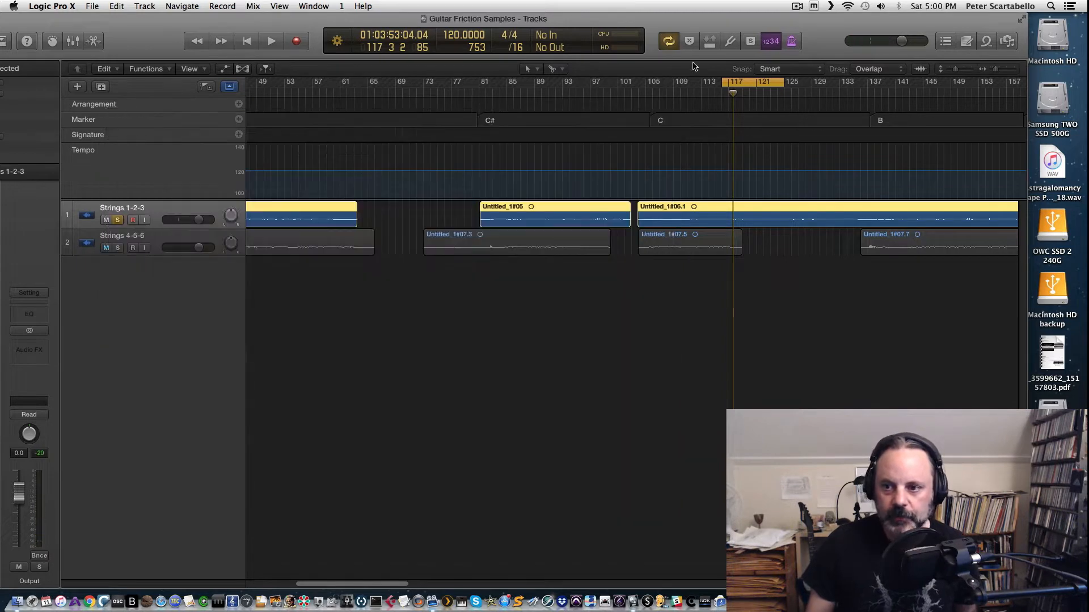
Step: Maximize the project window, solo the Strings 1-2-3 track and start playback
double_click(165, 40)
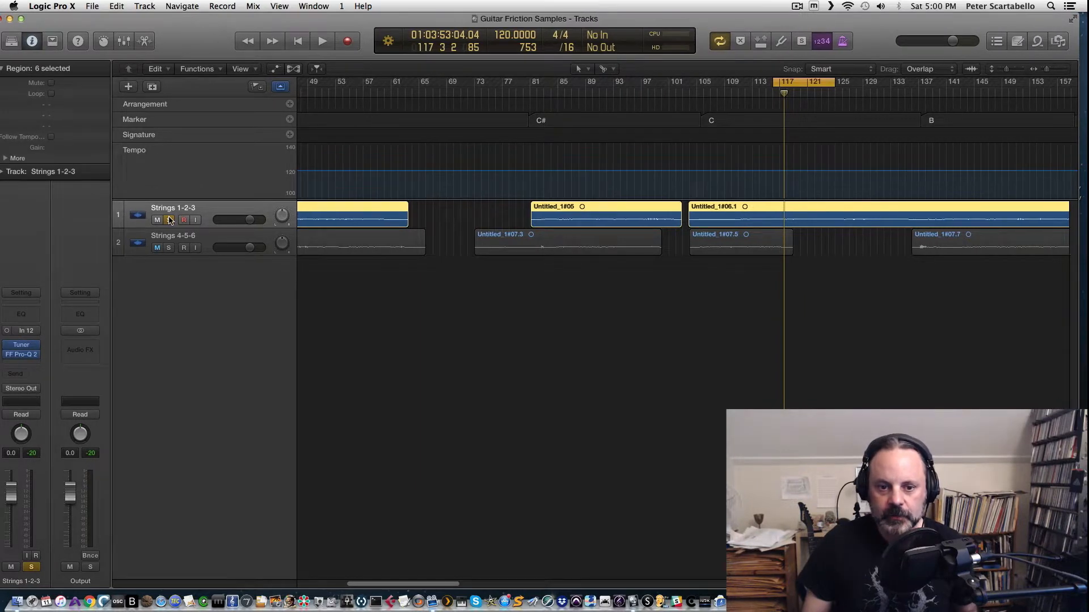
click(170, 220)
click(183, 242)
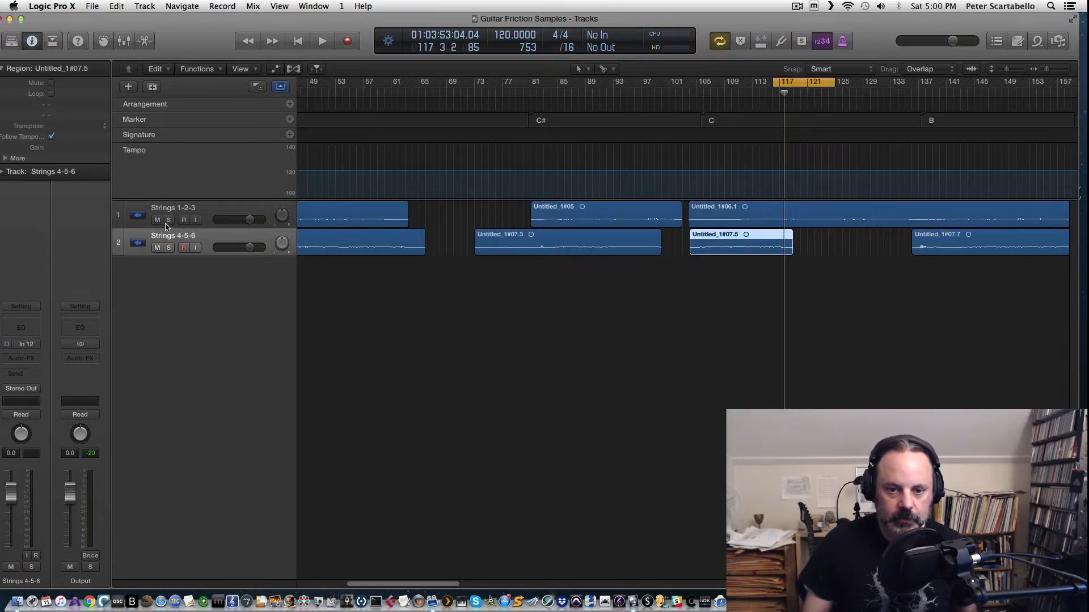
click(169, 220)
key(space)
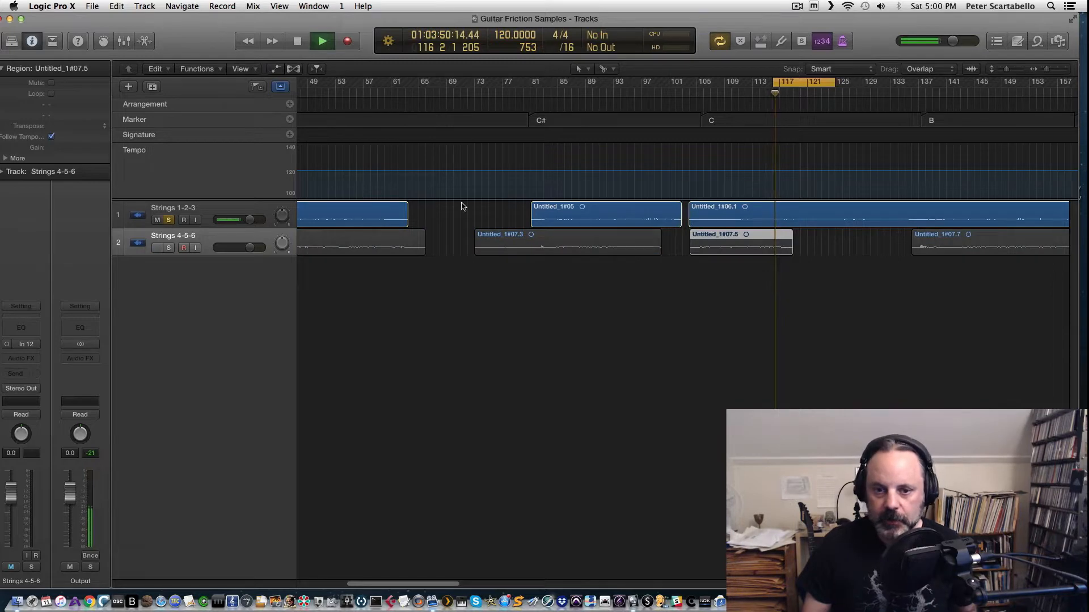
Step: Open the FF Pro-Q 2 plugin on the Strings 1-2-3 track
click(210, 205)
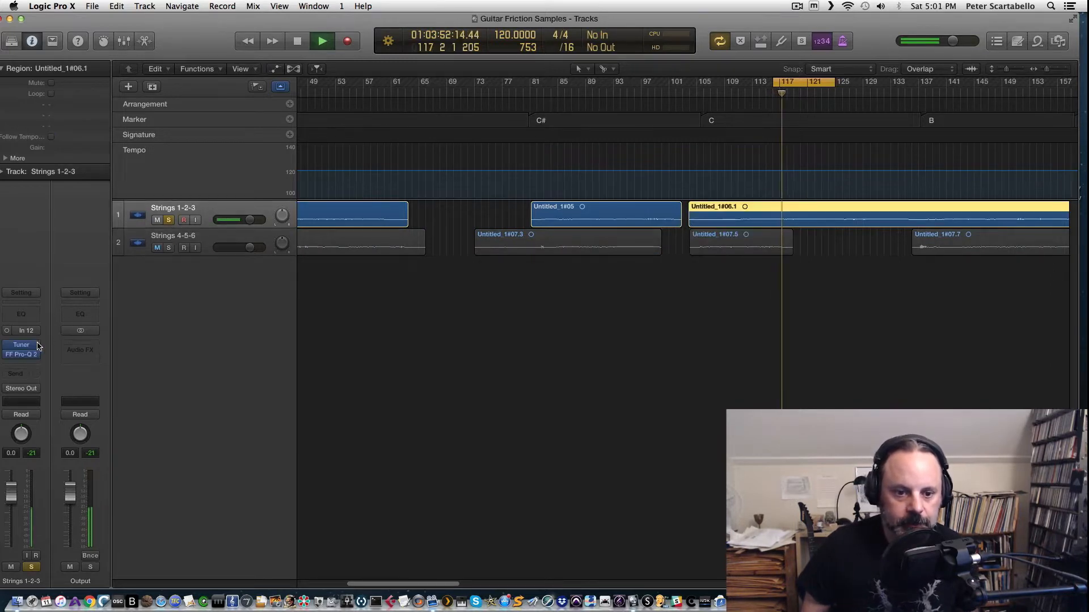
click(23, 355)
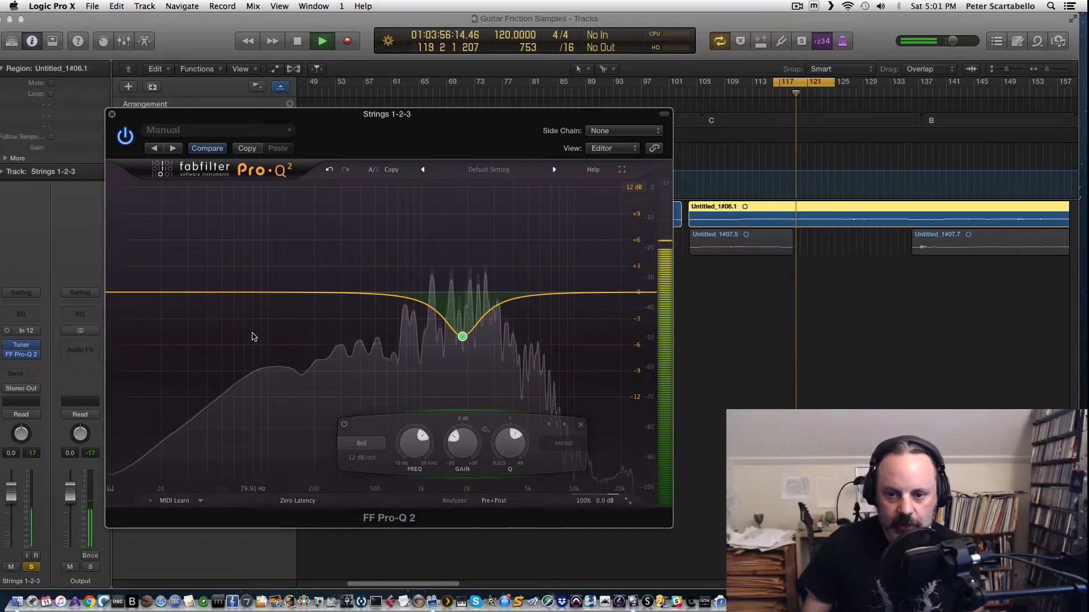
key(space)
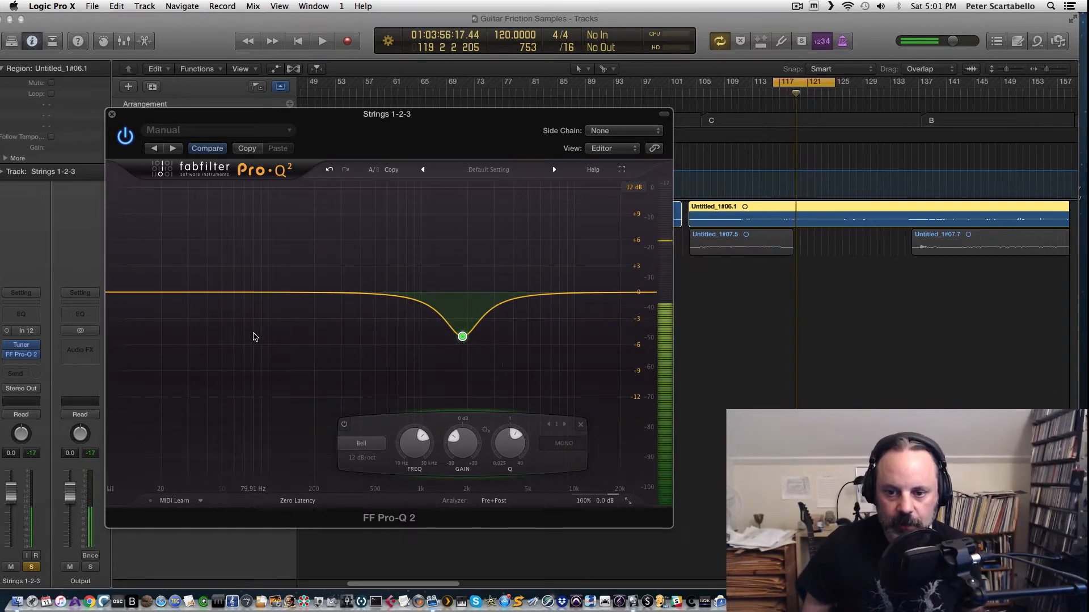
Step: Add a Low Cut band and set its frequency to about 256 Hz
click(257, 294)
click(156, 443)
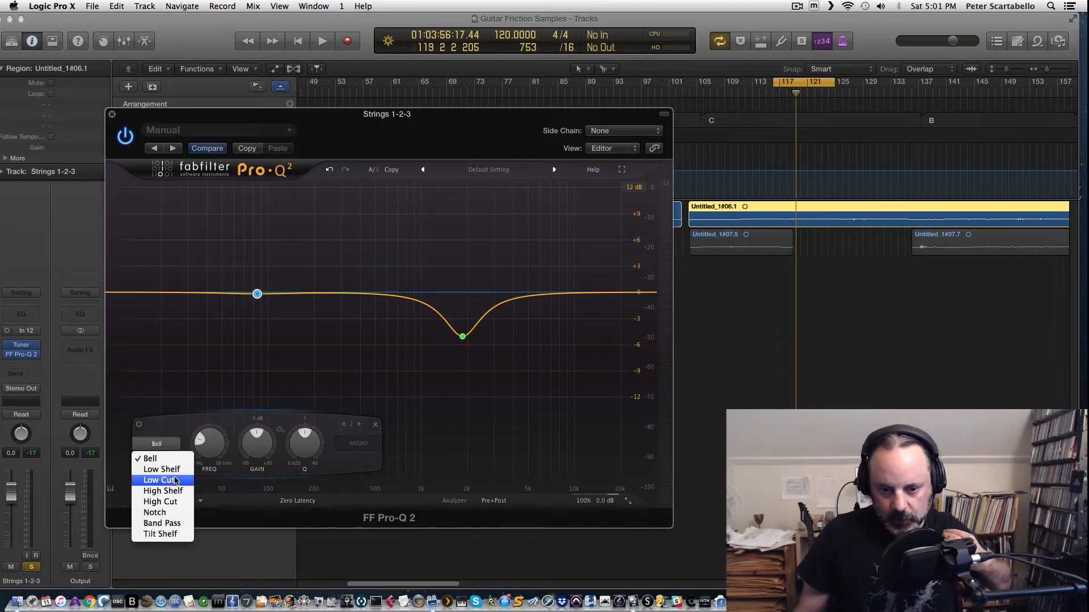
click(176, 481)
key(space)
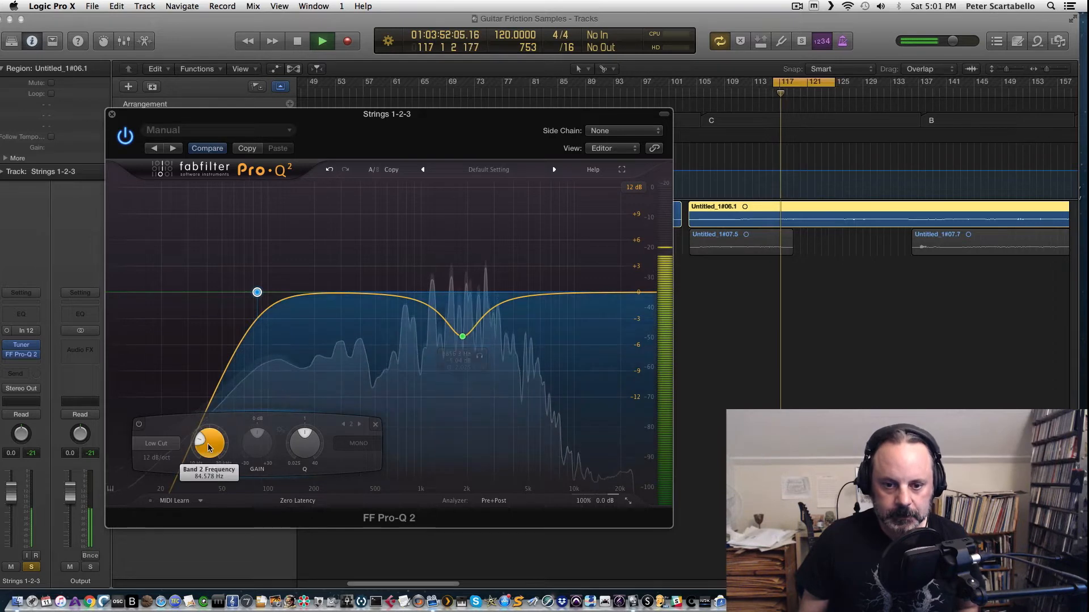
drag(207, 438, 193, 409)
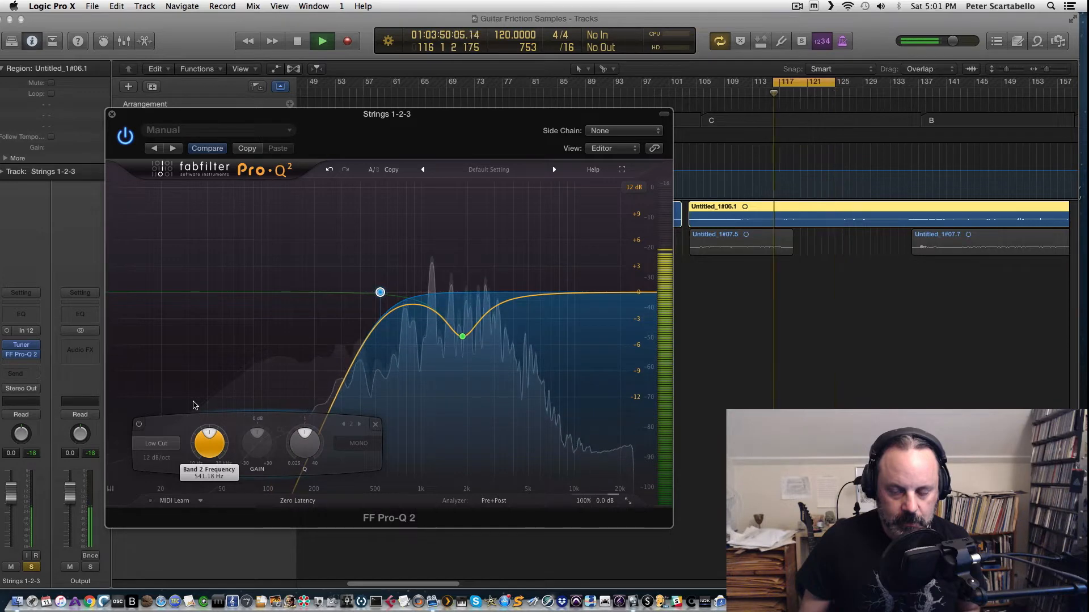
drag(190, 419, 189, 429)
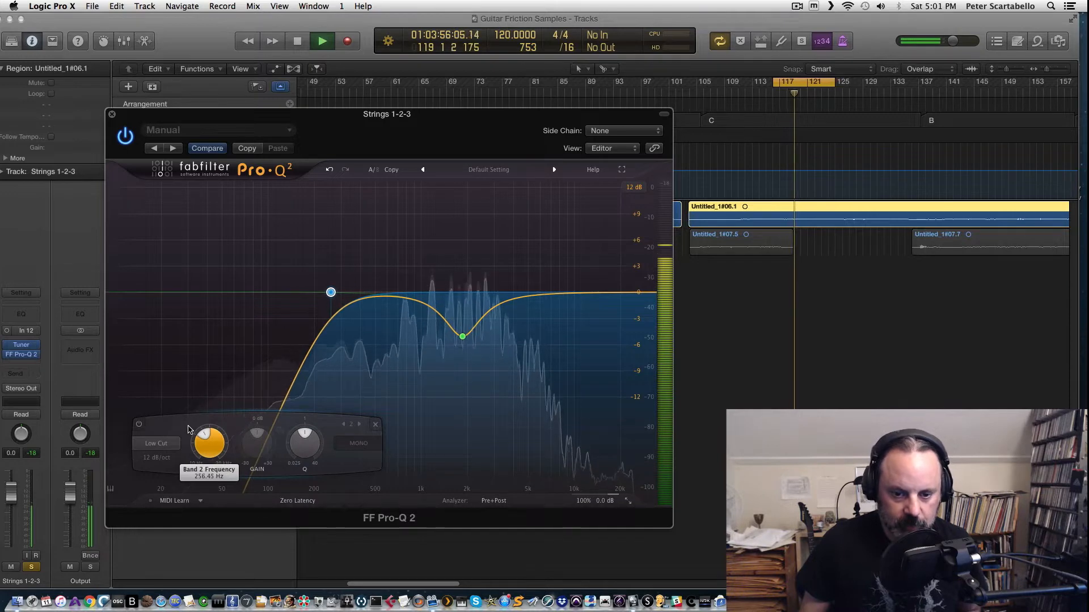
Step: Bypass and re-enable the low cut band to compare its effect
mouse_move(331, 295)
click(347, 272)
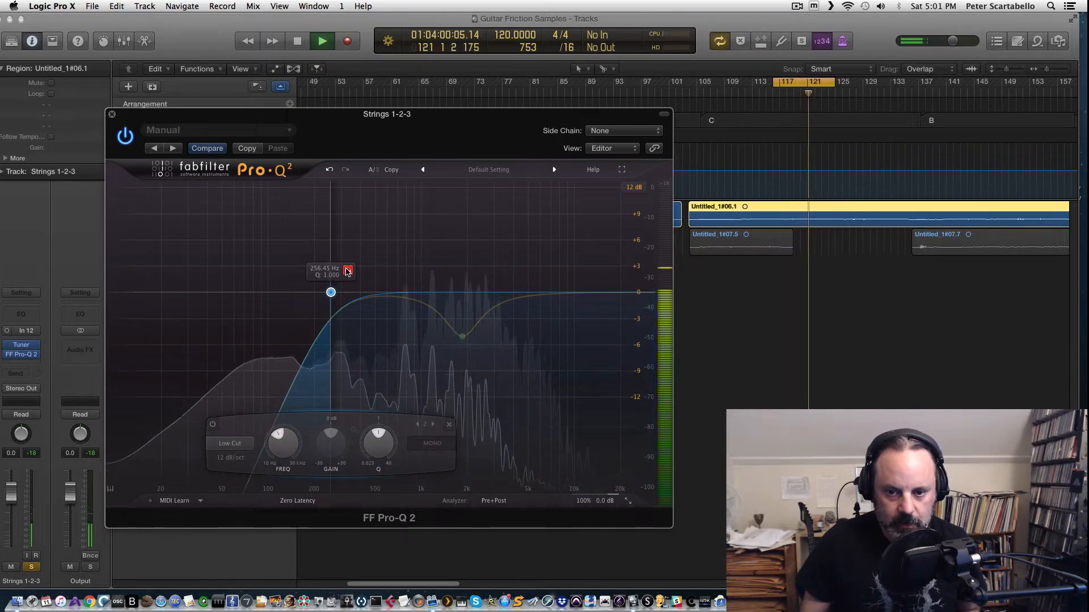
click(347, 271)
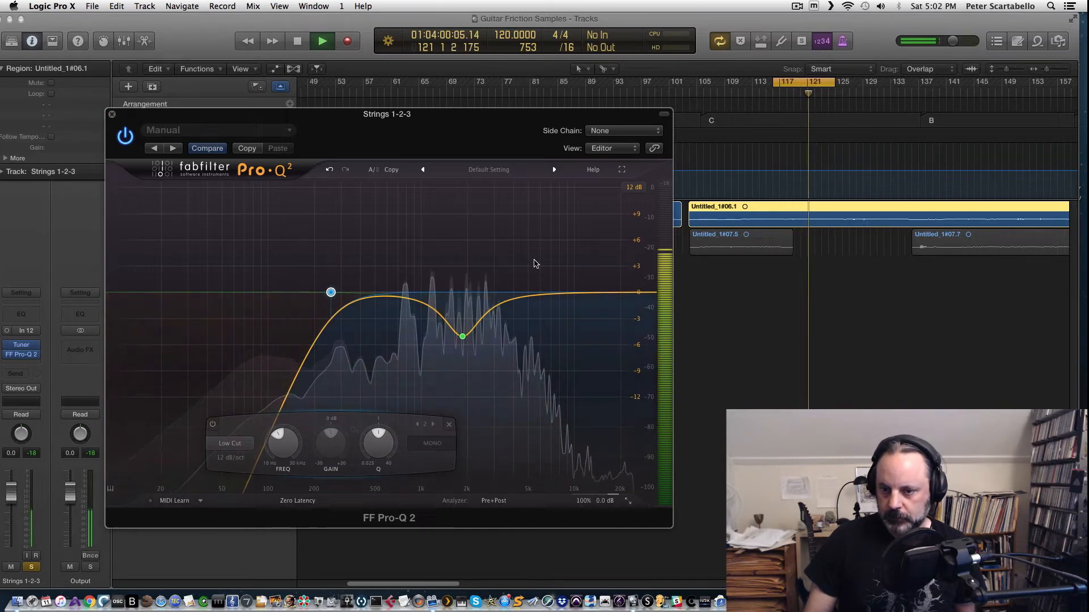
Step: Close the plugin window and switch the solo from Strings 1-2-3 to Strings 4-5-6
click(112, 114)
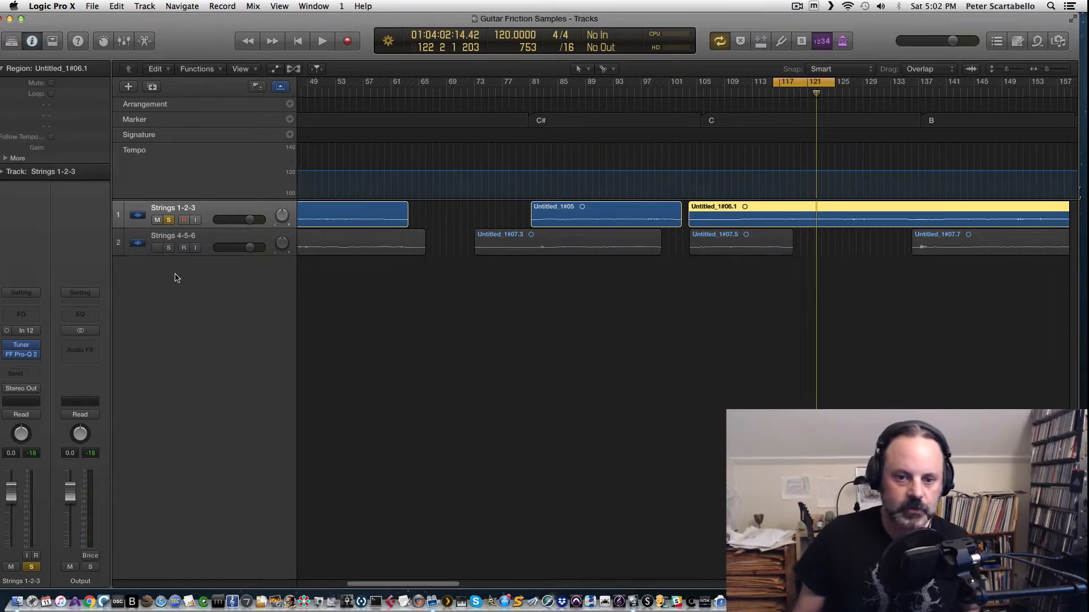
click(187, 244)
click(168, 248)
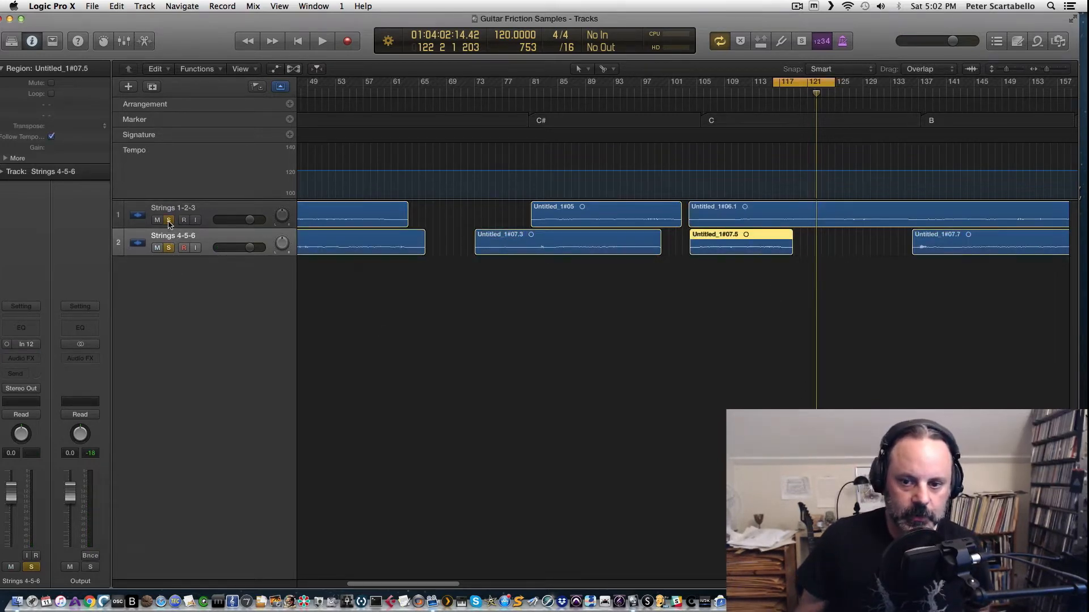
click(169, 221)
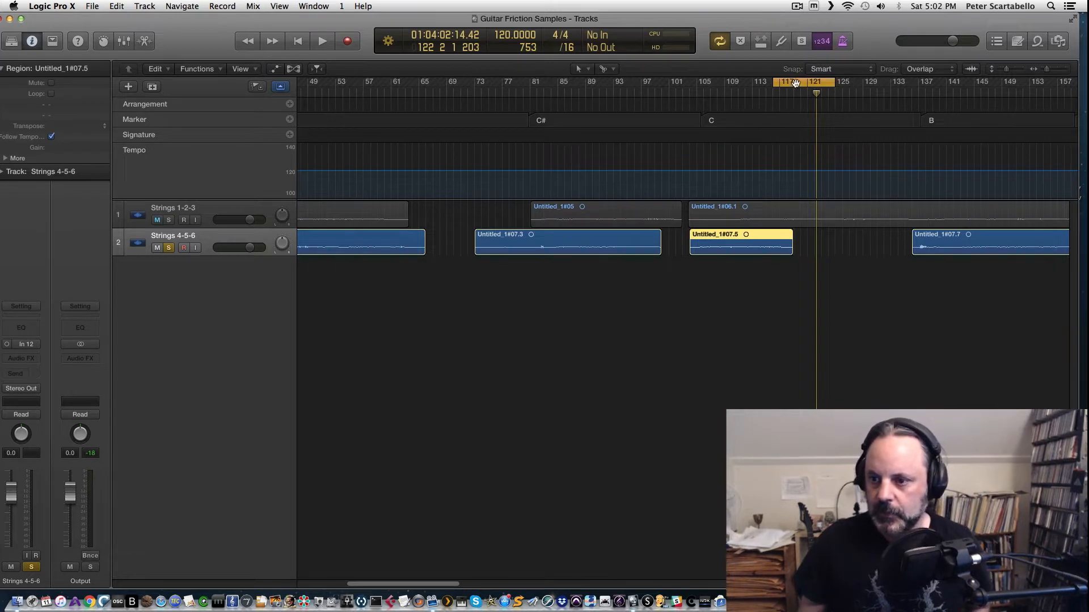
Step: Move the cycle region to bars 105–117 and loop playback
drag(794, 81, 720, 85)
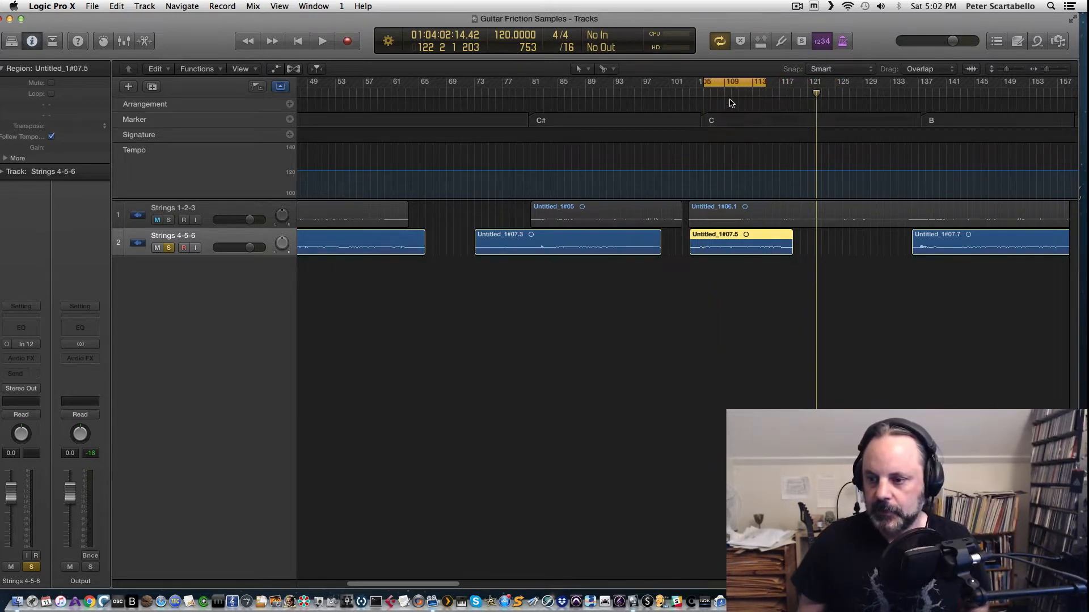
key(space)
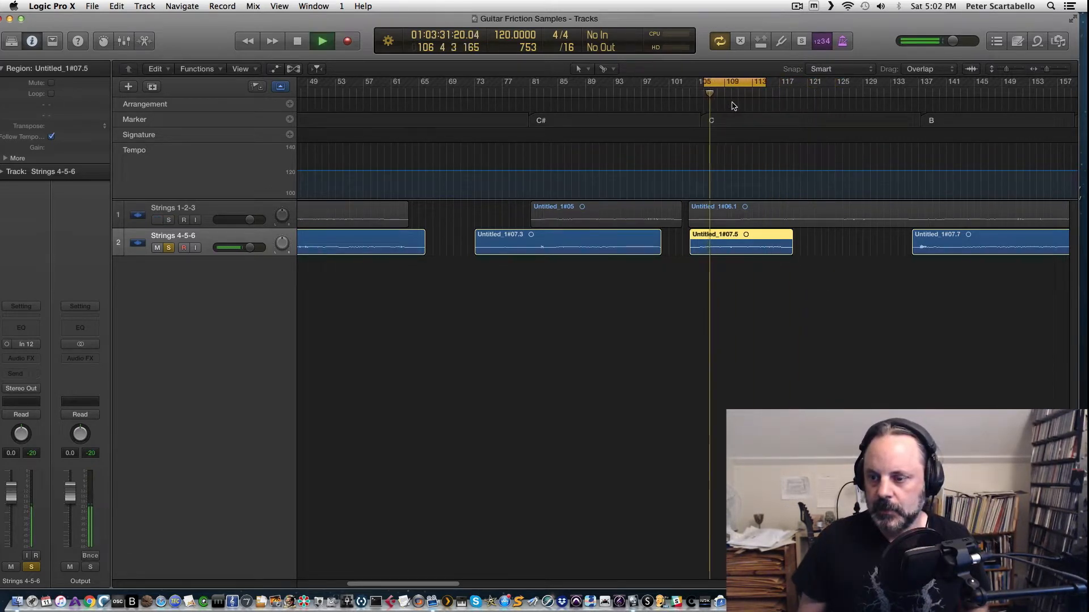
key(space)
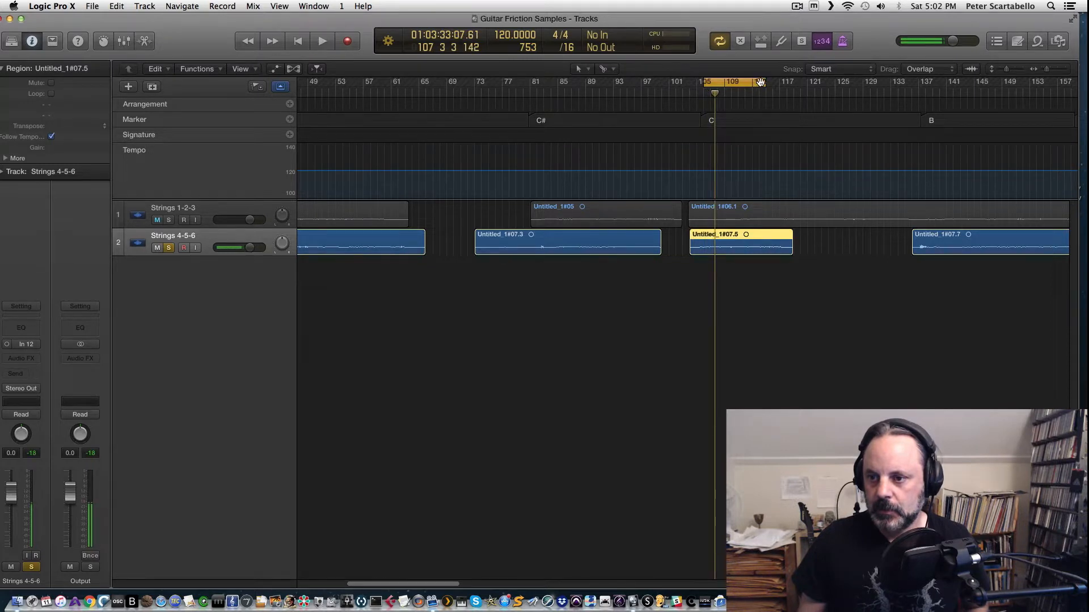
mouse_move(760, 82)
mouse_down()
mouse_move(841, 83)
mouse_move(755, 83)
mouse_up()
key(space)
key(space)
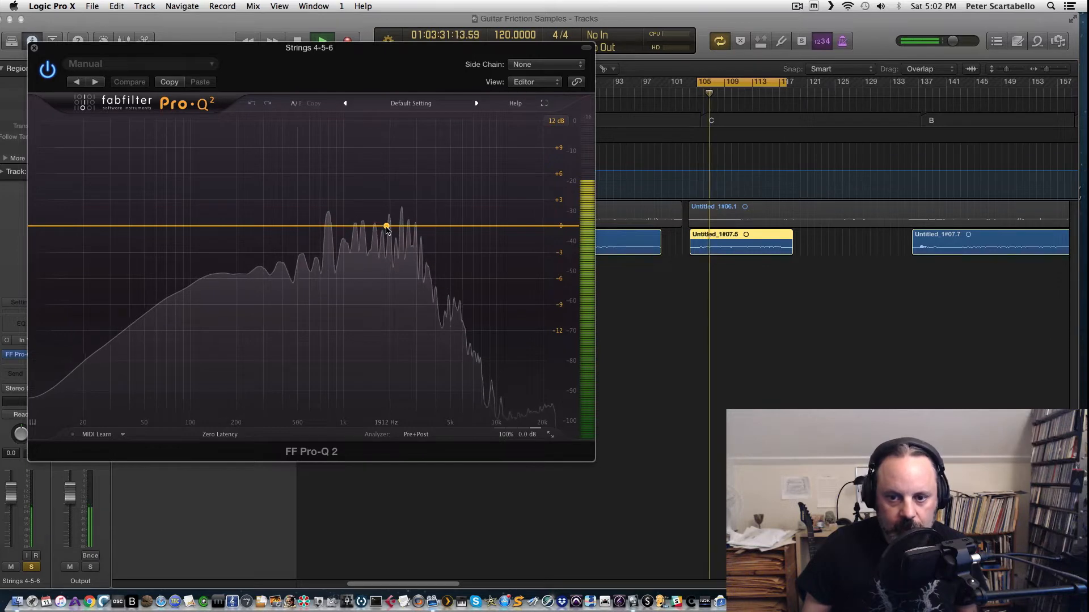
Step: Add a bell cut at about 1852 Hz and -5 dB in the Strings 4-5-6 Pro-Q 2 and tweak its Q
drag(386, 227, 384, 267)
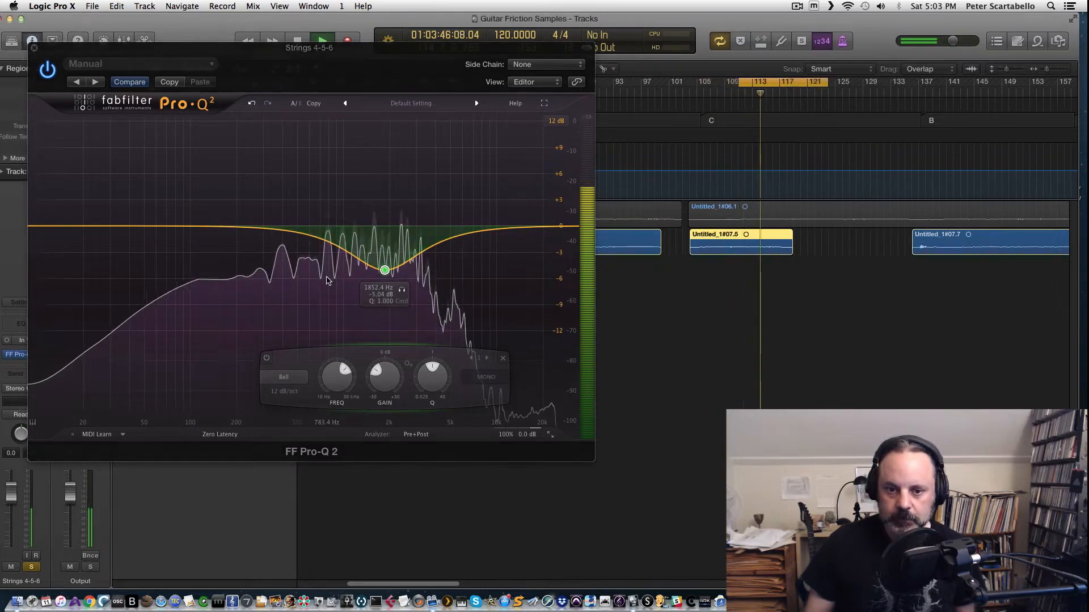
key(space)
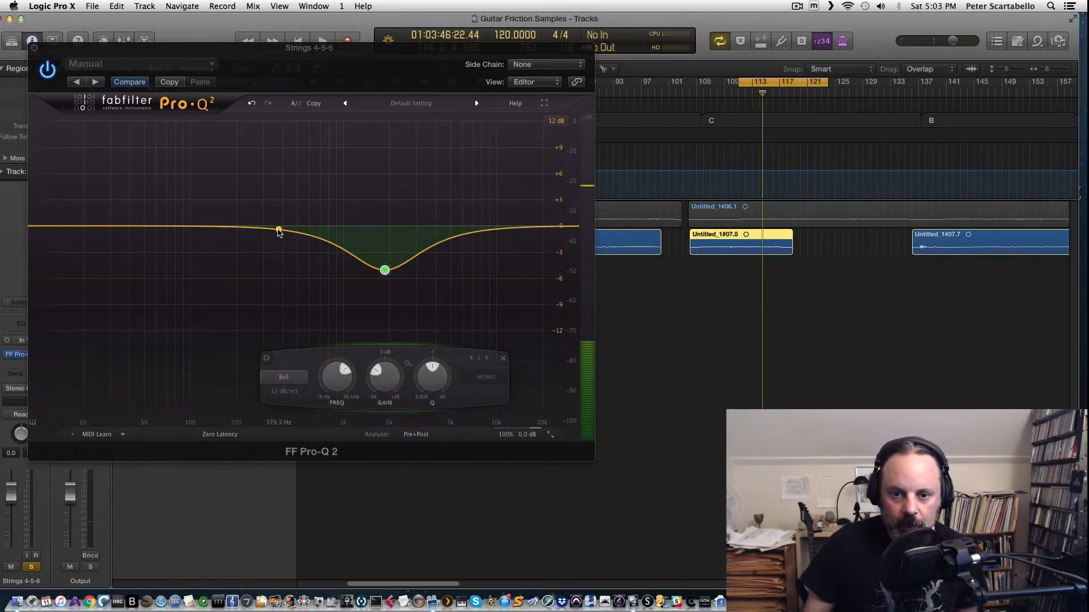
key(space)
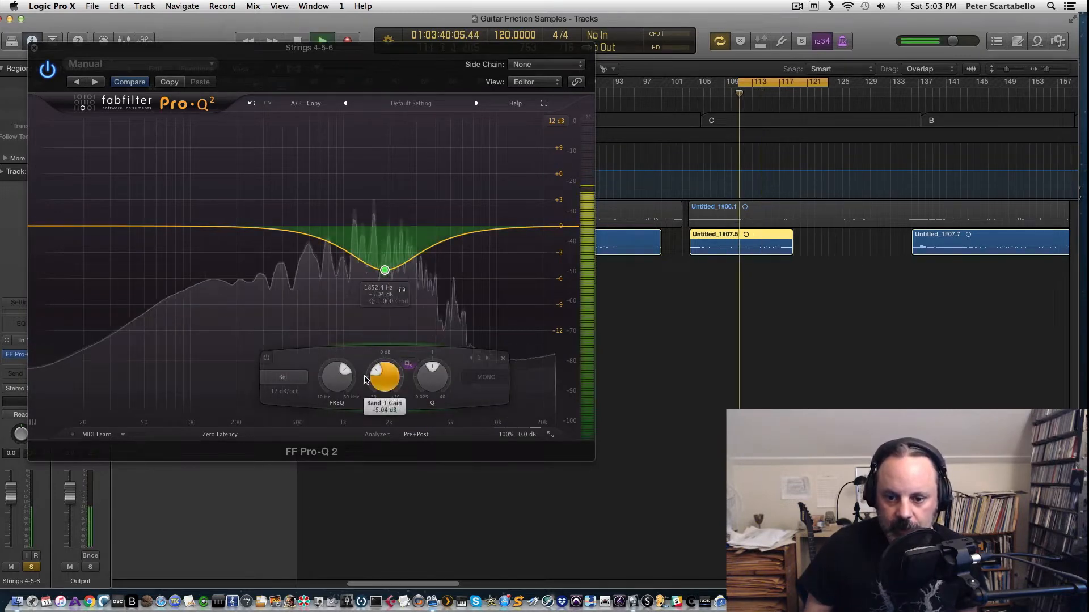
drag(430, 373, 431, 370)
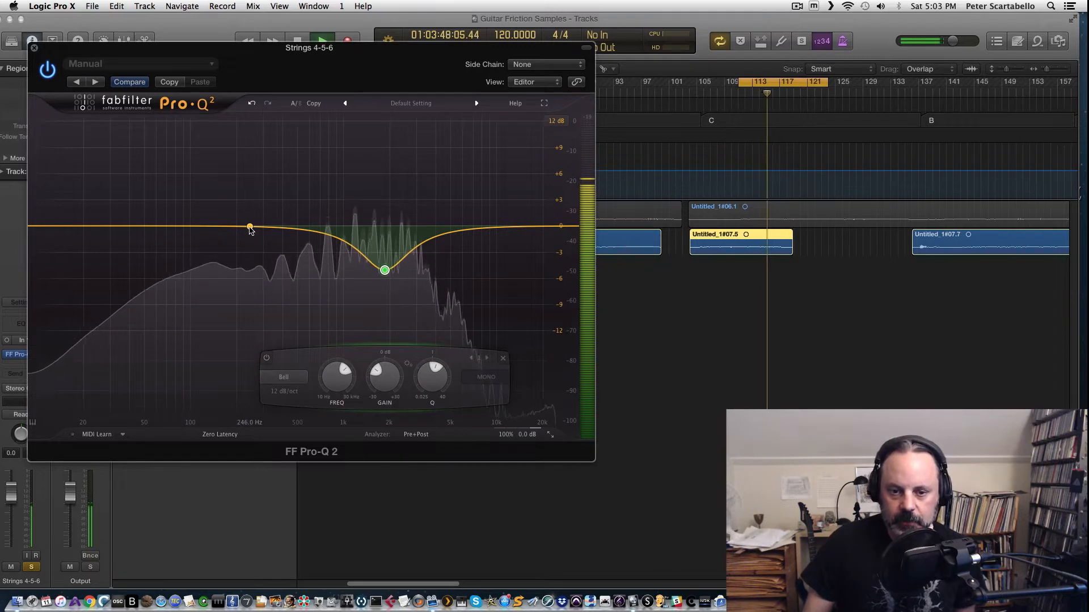
key(space)
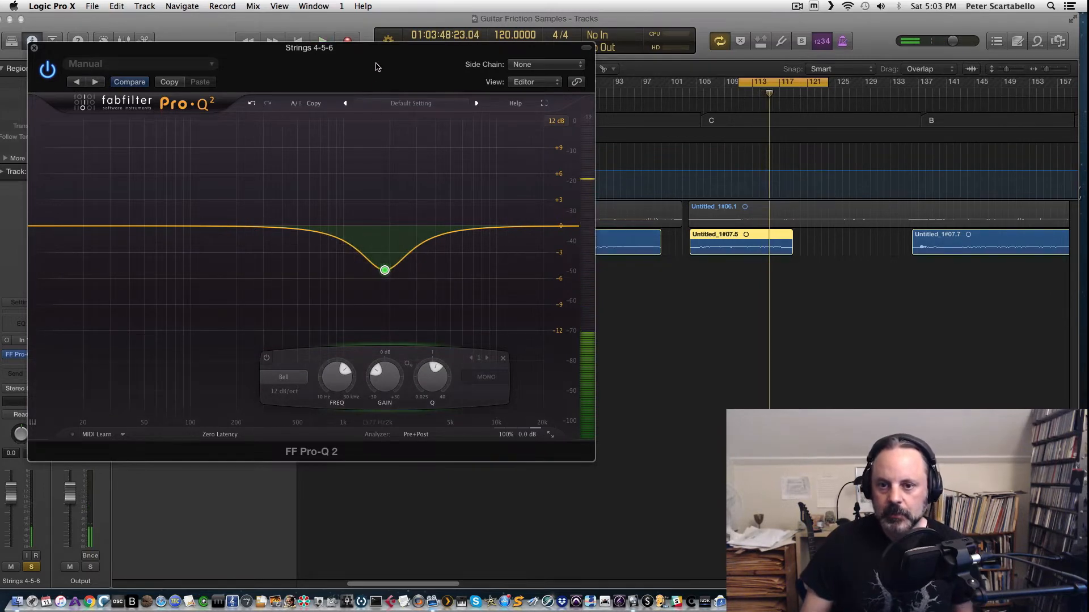
Step: Move the cycle region to bars 185–197 and play it back
drag(376, 67, 236, 121)
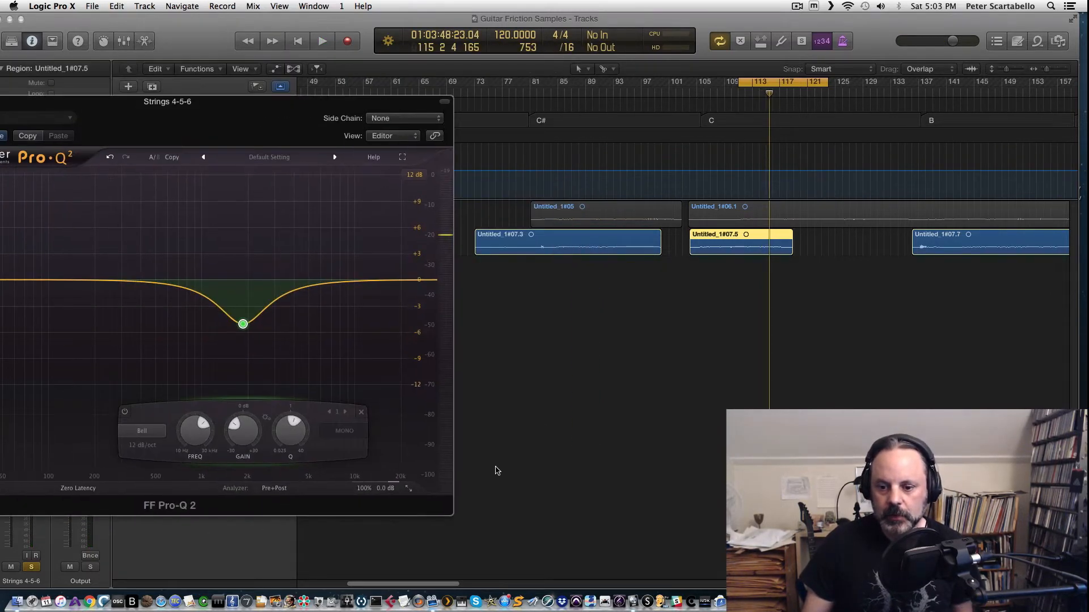
scroll(501, 315, right, 10)
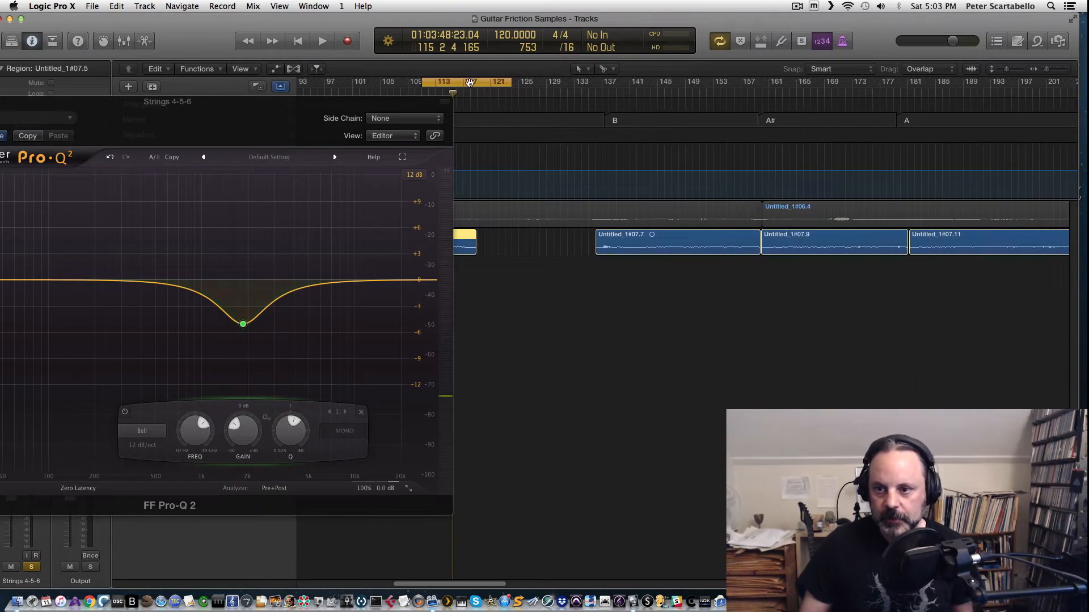
drag(469, 83, 986, 83)
key(space)
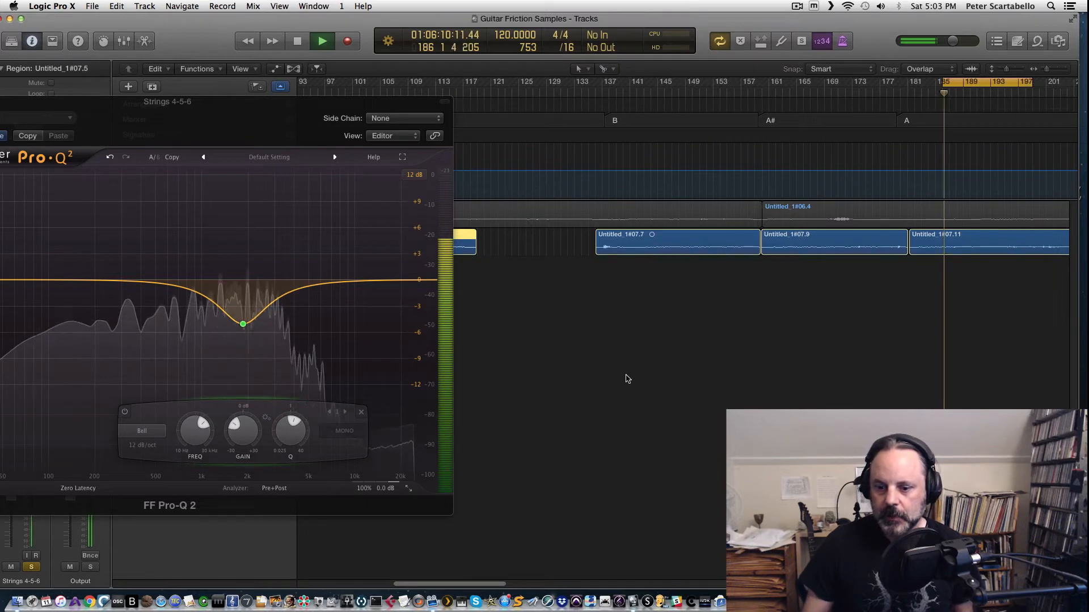
Step: Stop playback and set the cycle region to bars 229–241
scroll(562, 419, right, 8)
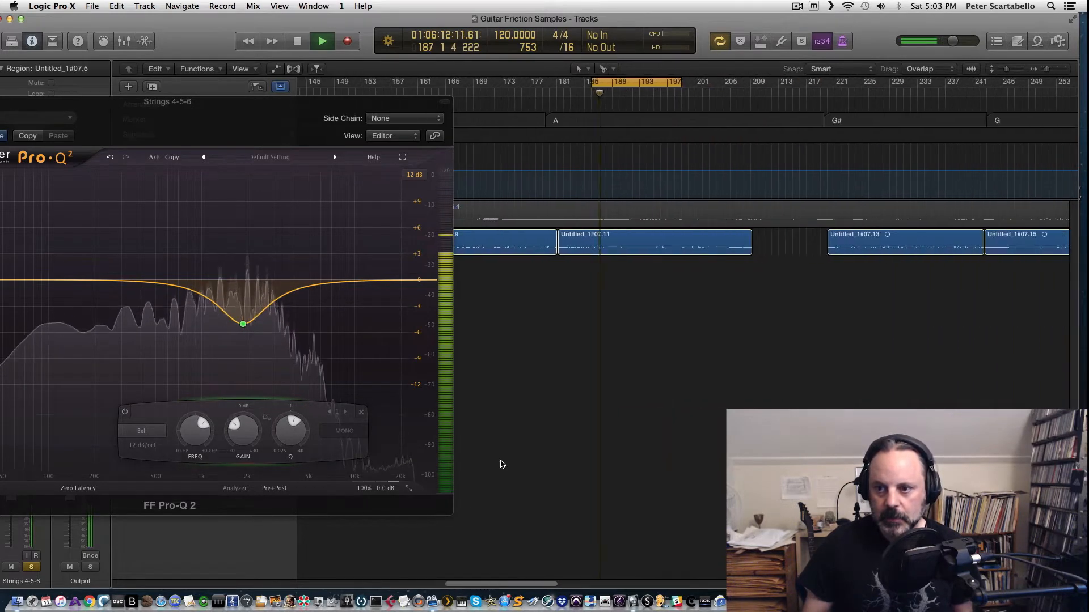
key(space)
drag(618, 83, 914, 89)
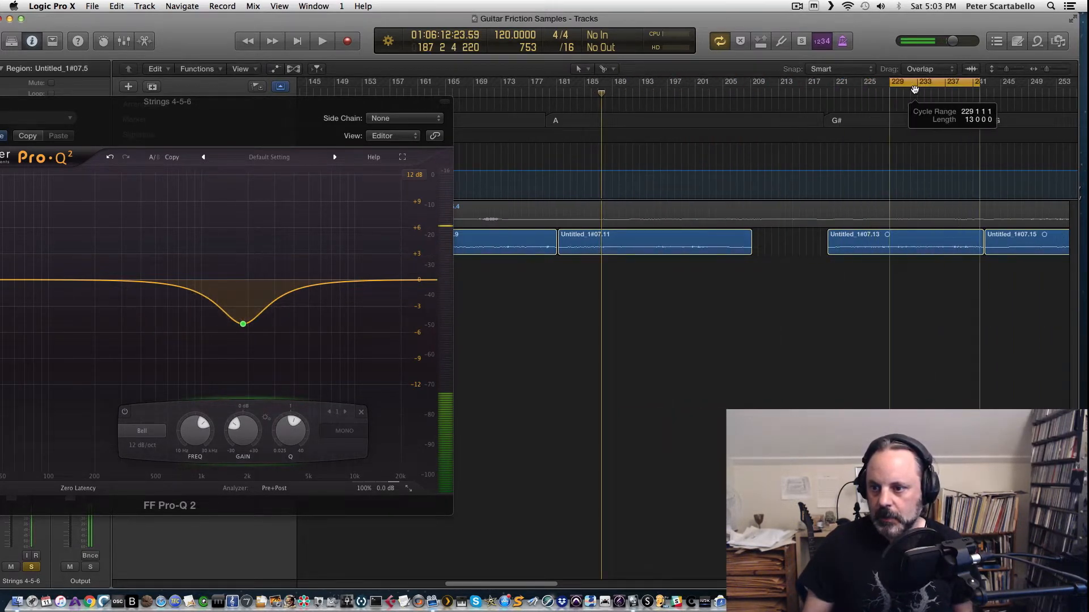
Step: Play back and stop the cycle region at bars 229–241
key(space)
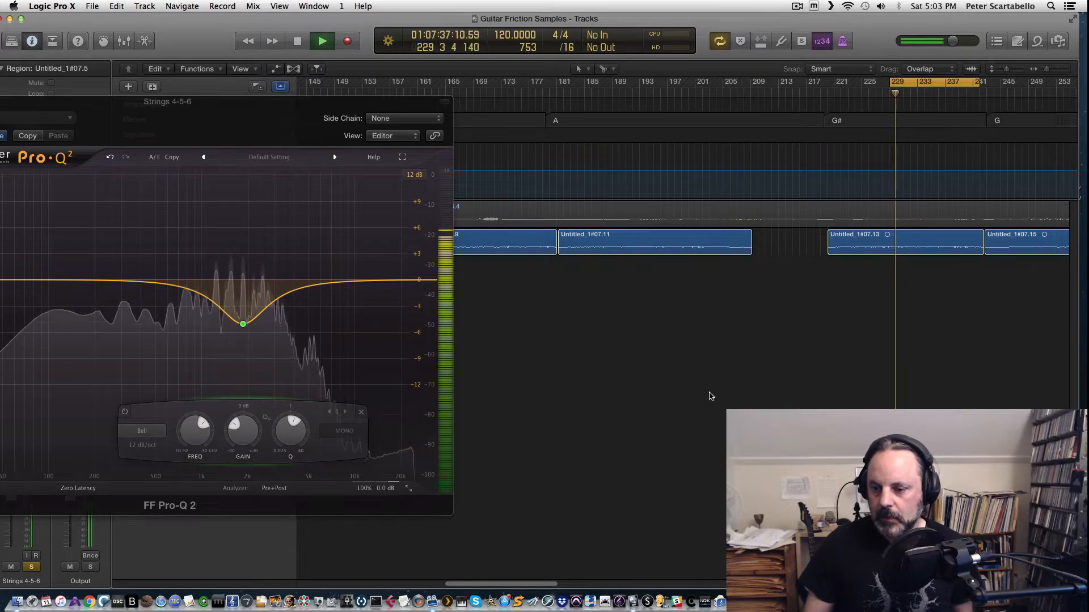
key(space)
Step: Move the cycle region to bars 273–285 and play it back
drag(538, 583, 593, 581)
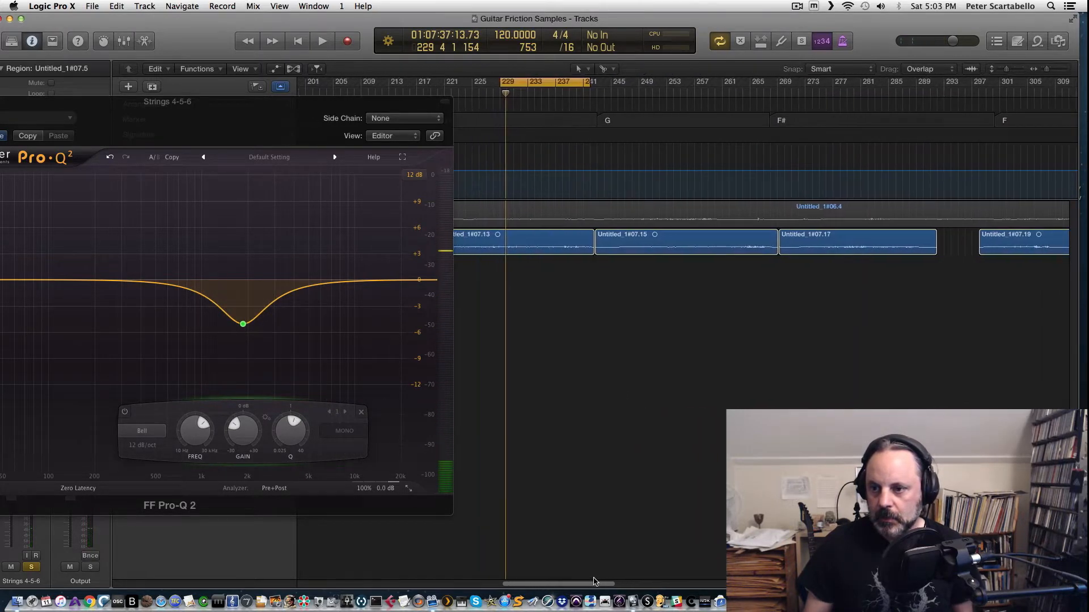
drag(577, 83, 861, 83)
key(space)
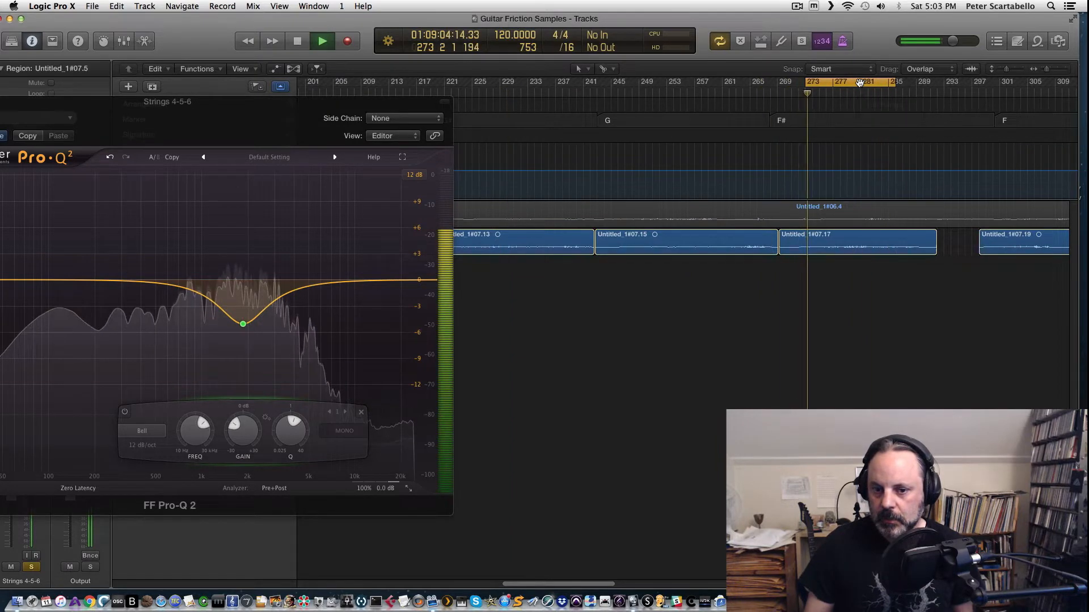
Step: Bring the Strings 4-5-6 Pro-Q 2 window into full view and audition the loop with the cut
drag(248, 114, 549, 127)
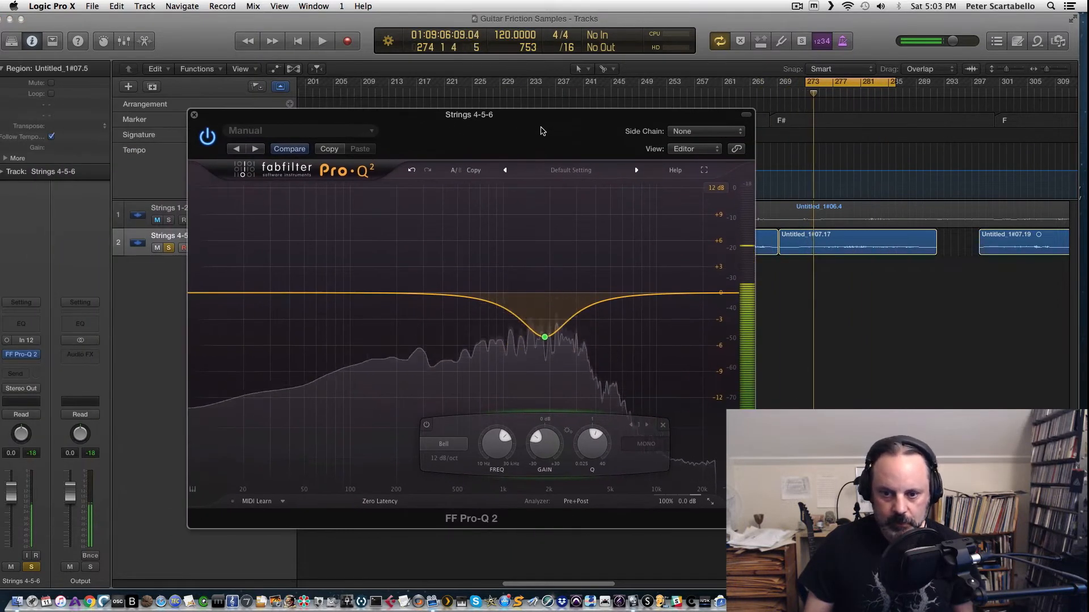
key(space)
key(space)
key(space)
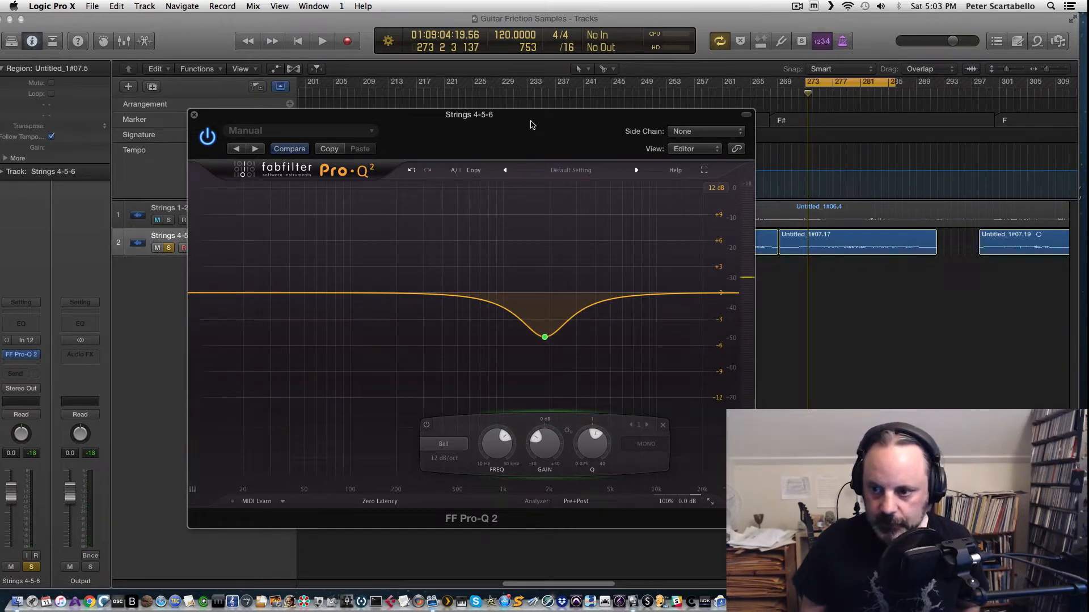
key(space)
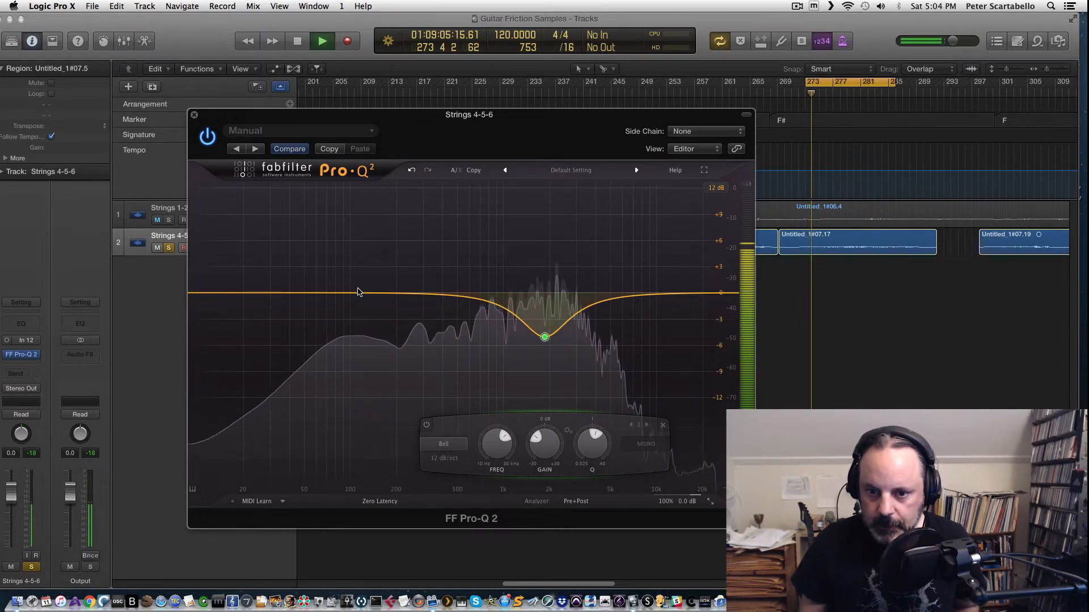
Step: Add a new band in the Strings 4-5-6 Pro-Q 2, solo it, and move it to about 55 Hz at 0 dB
drag(360, 293, 362, 263)
click(377, 232)
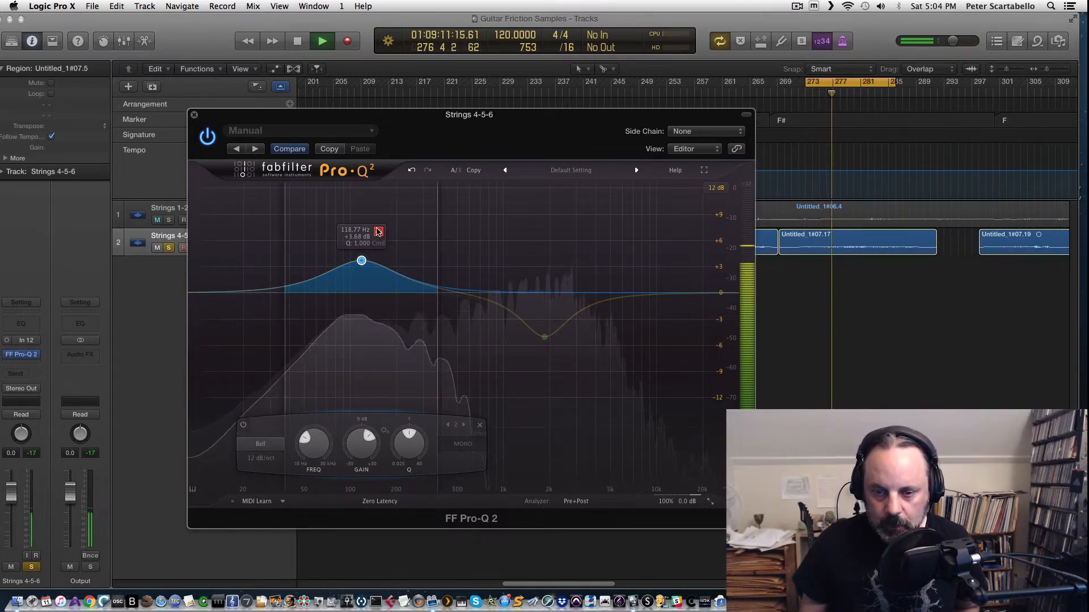
click(378, 232)
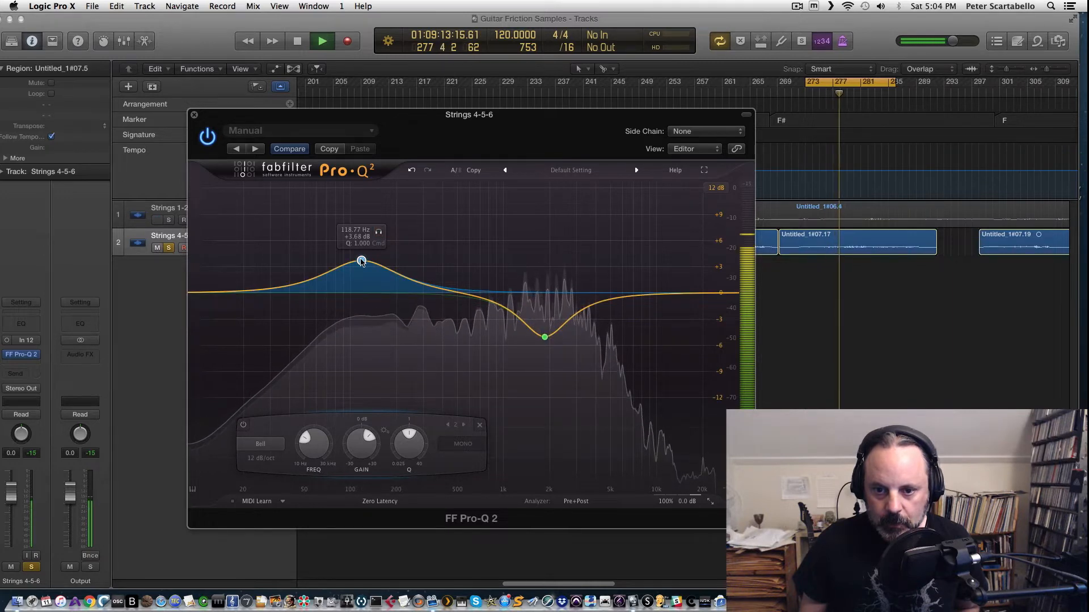
drag(361, 262, 365, 292)
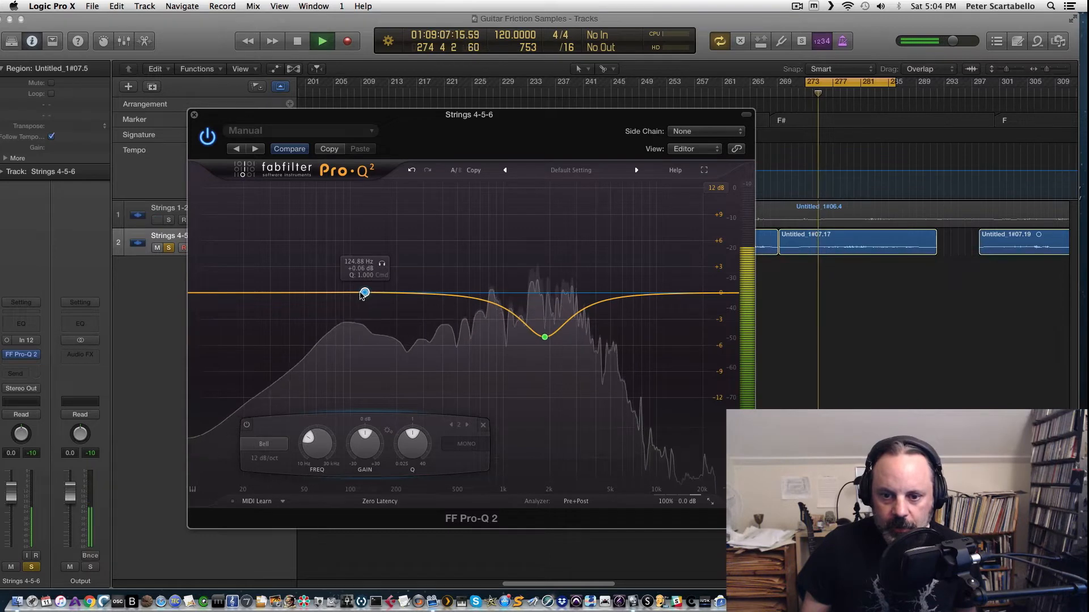
drag(365, 293, 310, 294)
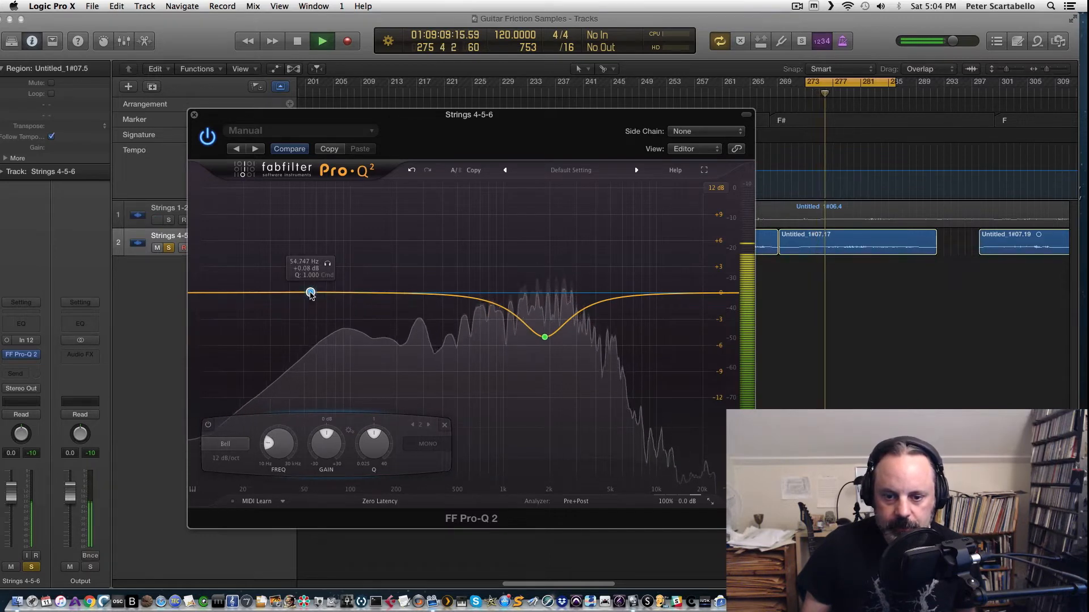
Step: Change the new band to Low Cut, set its frequency to about 51 Hz, and stop playback
click(236, 451)
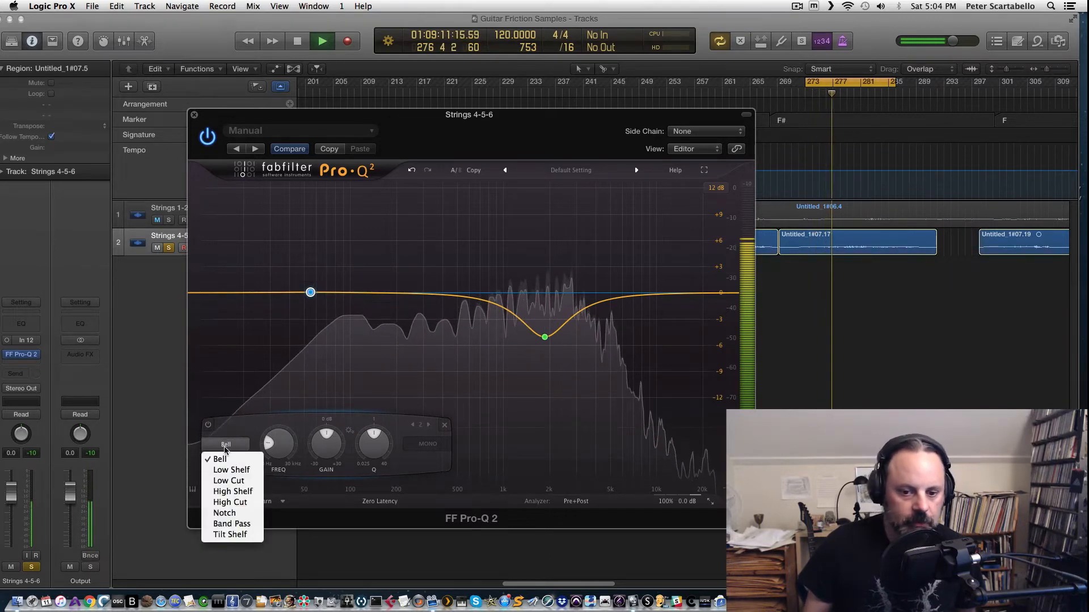
click(236, 481)
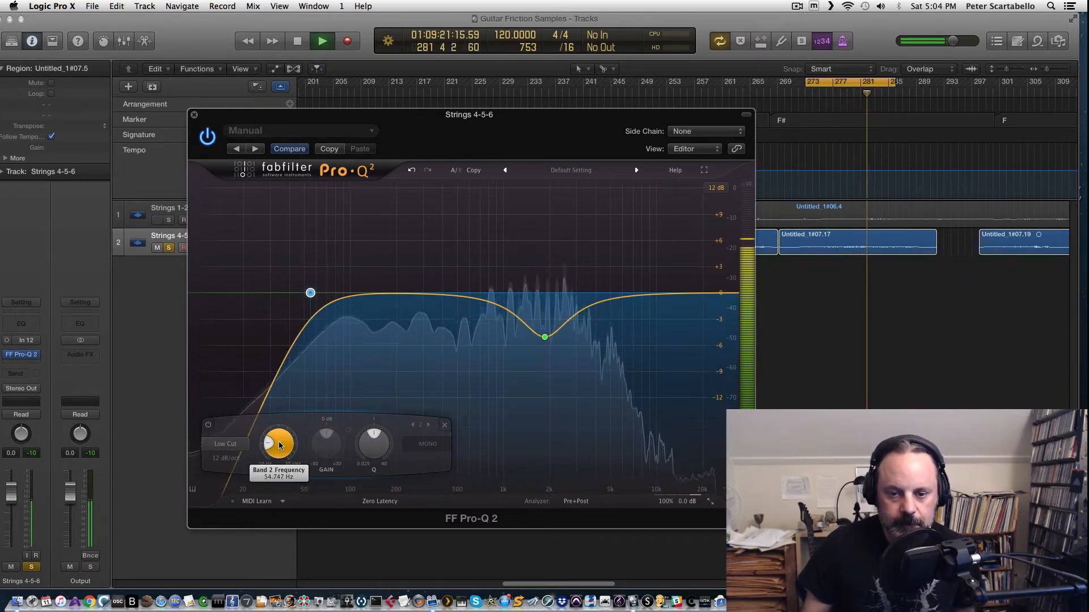
drag(278, 441, 278, 466)
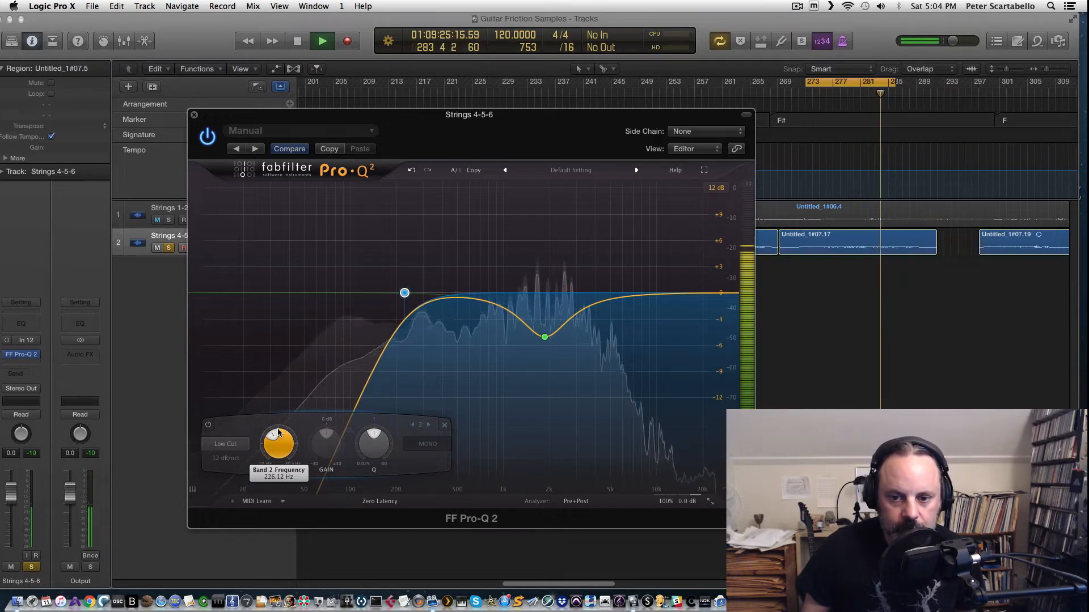
drag(278, 433, 272, 467)
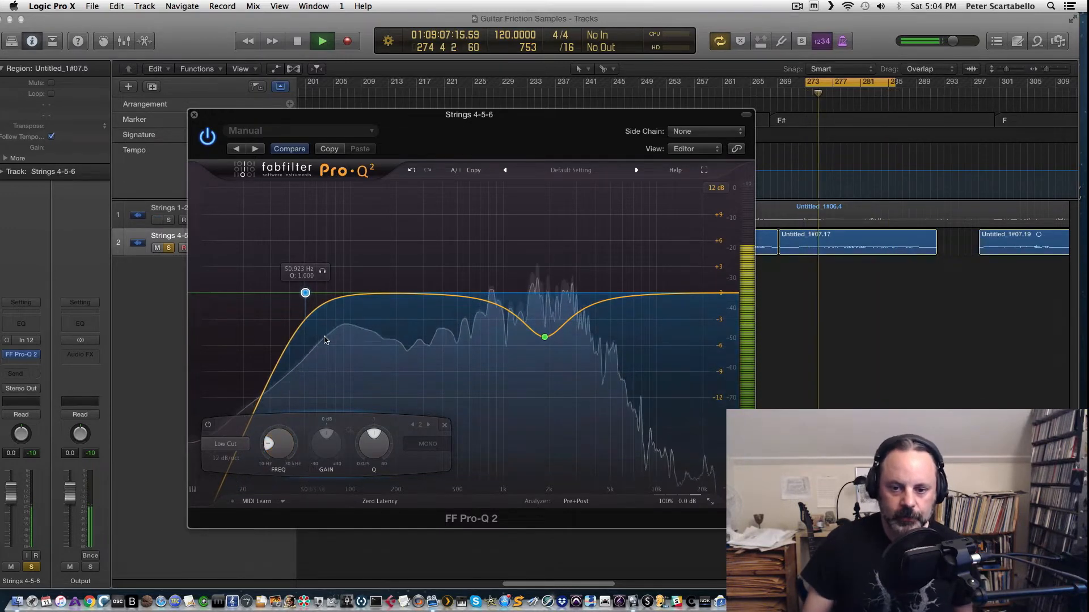
key(space)
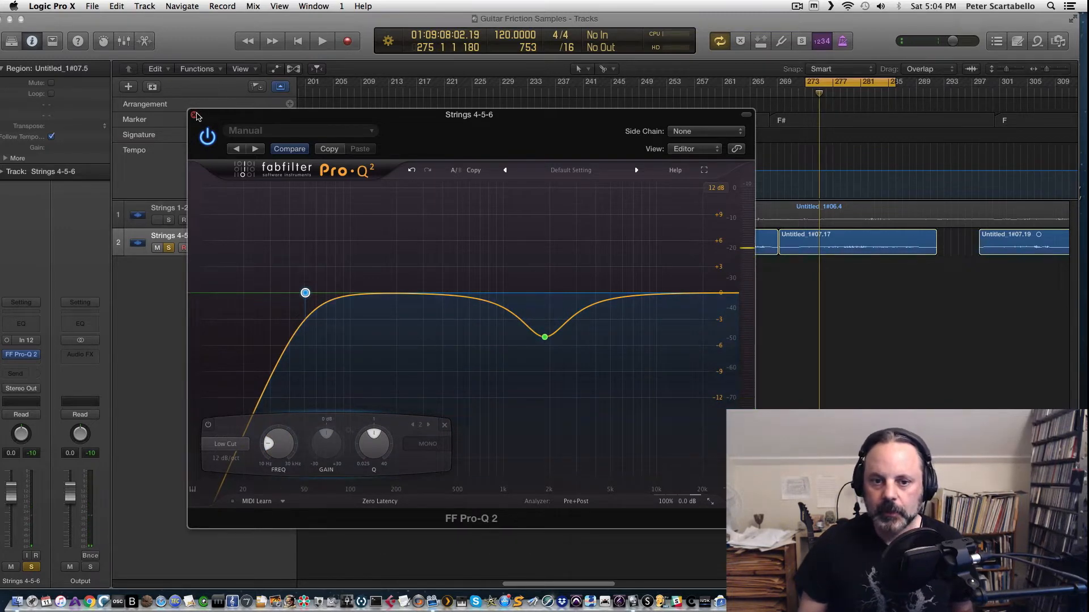
Step: Close the Pro-Q 2 window, unsolo Strings 4-5-6, and select the Strings 1-2-3 track
click(195, 116)
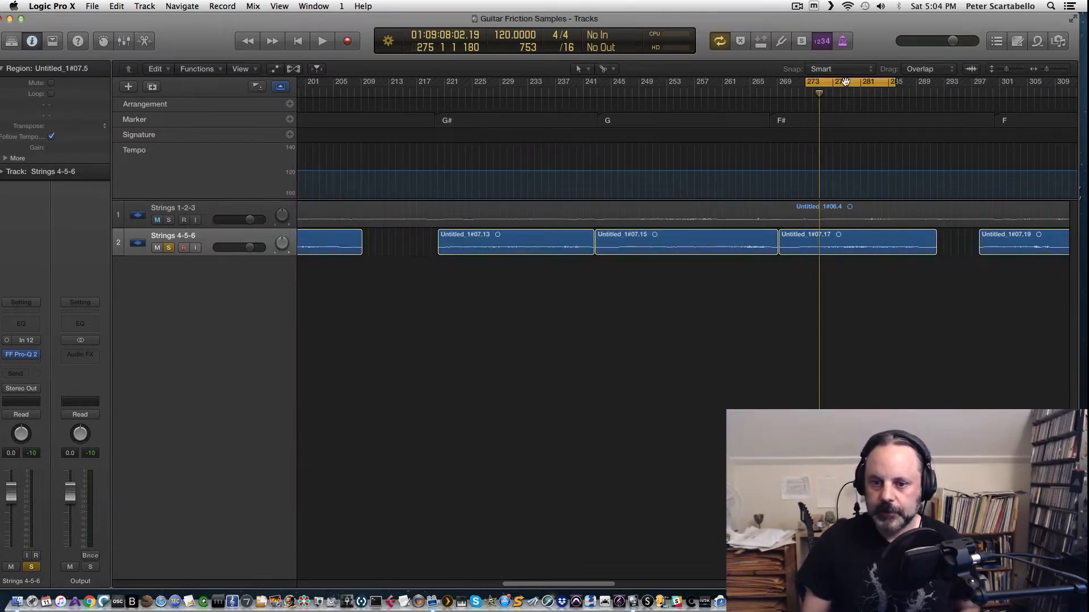
drag(845, 81, 548, 138)
click(169, 247)
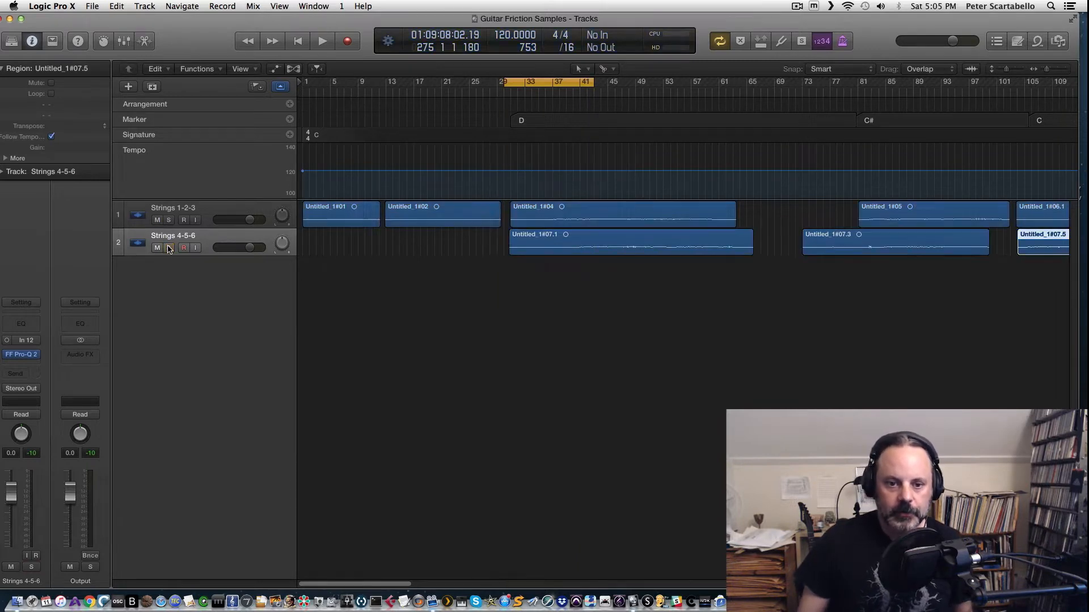
click(175, 214)
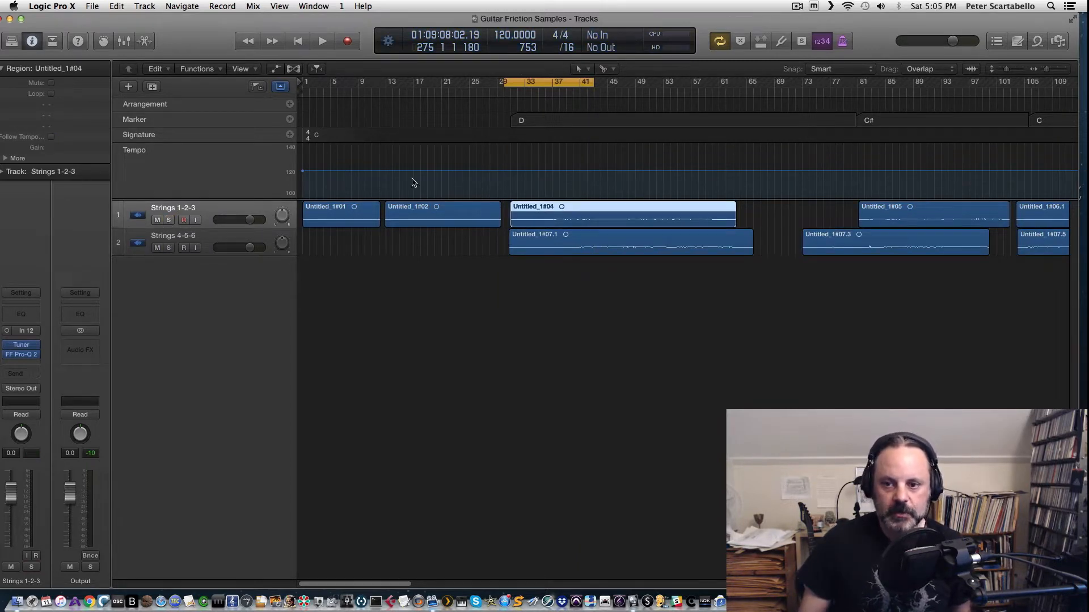
Step: Set the cycle region to bars 37–61 and play it back
drag(542, 85, 738, 85)
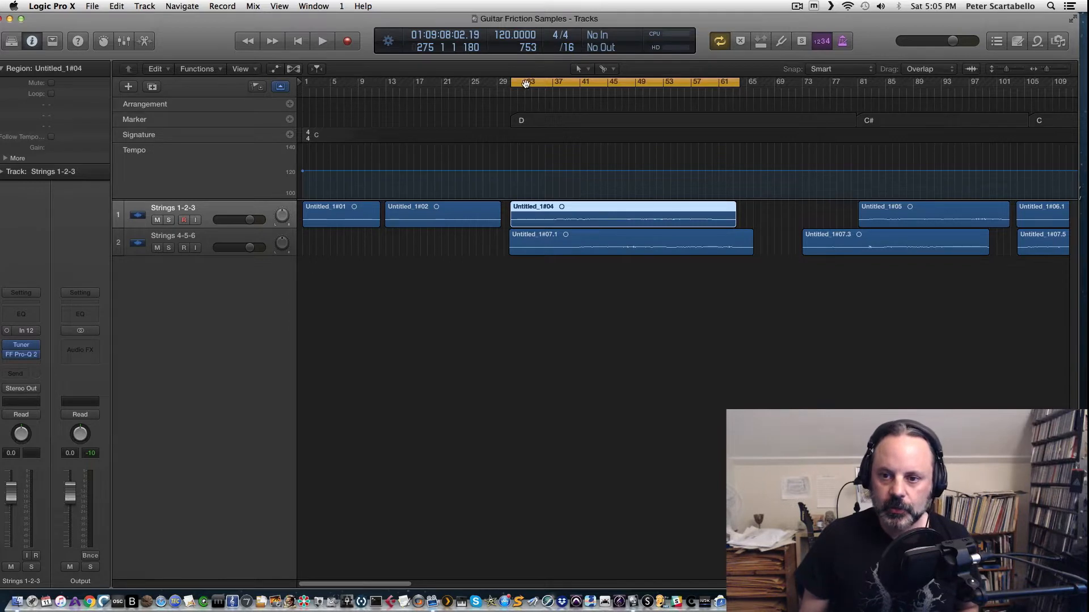
drag(512, 82, 546, 82)
key(space)
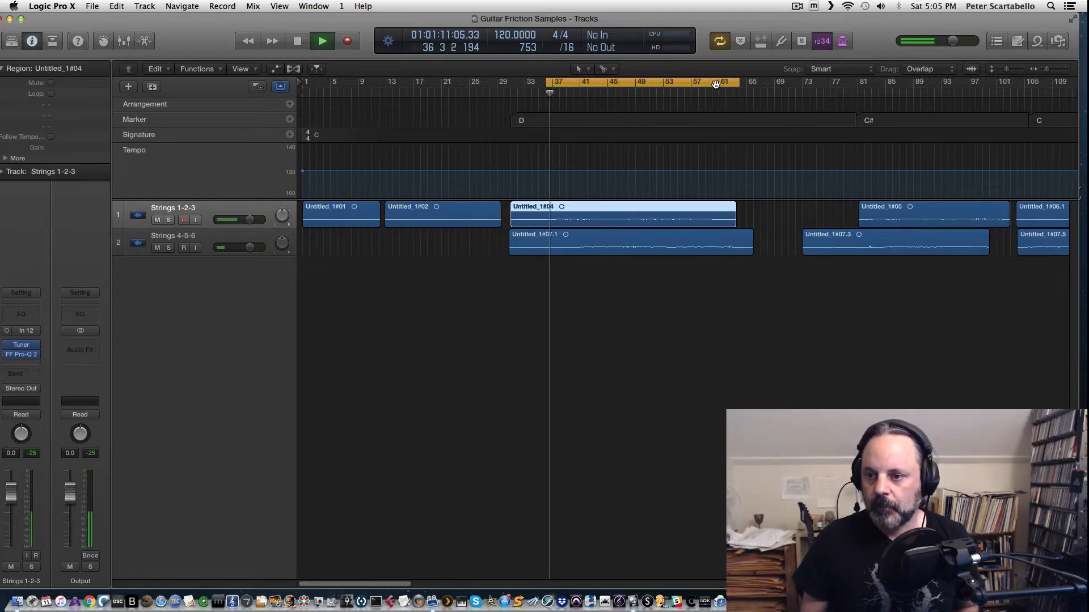
drag(735, 84, 732, 84)
key(space)
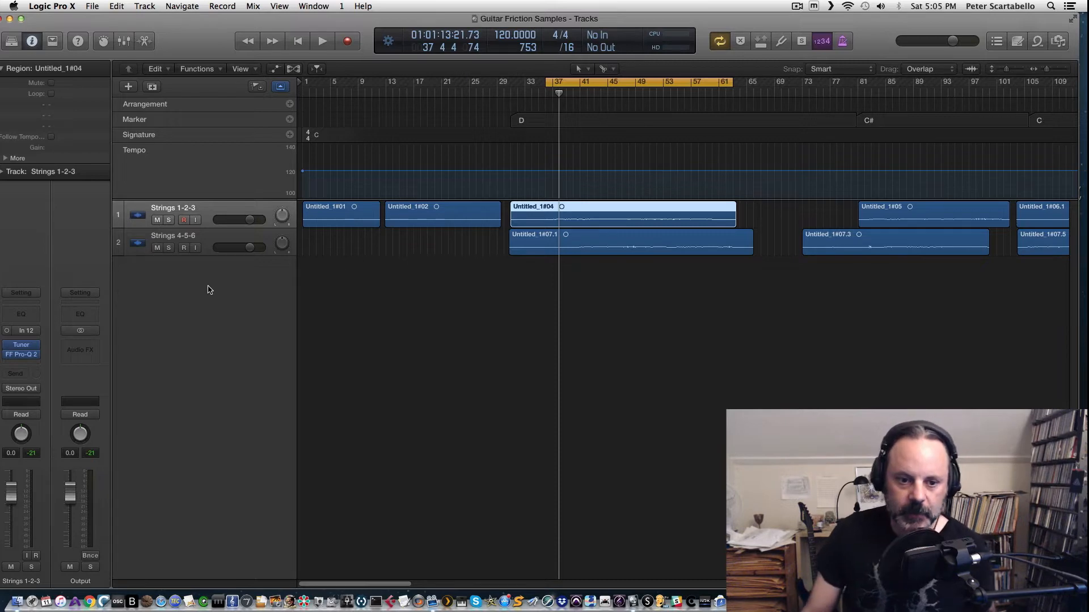
Step: Add a send from the Strings 1-2-3 track to Bus 2
click(23, 375)
mouse_move(45, 430)
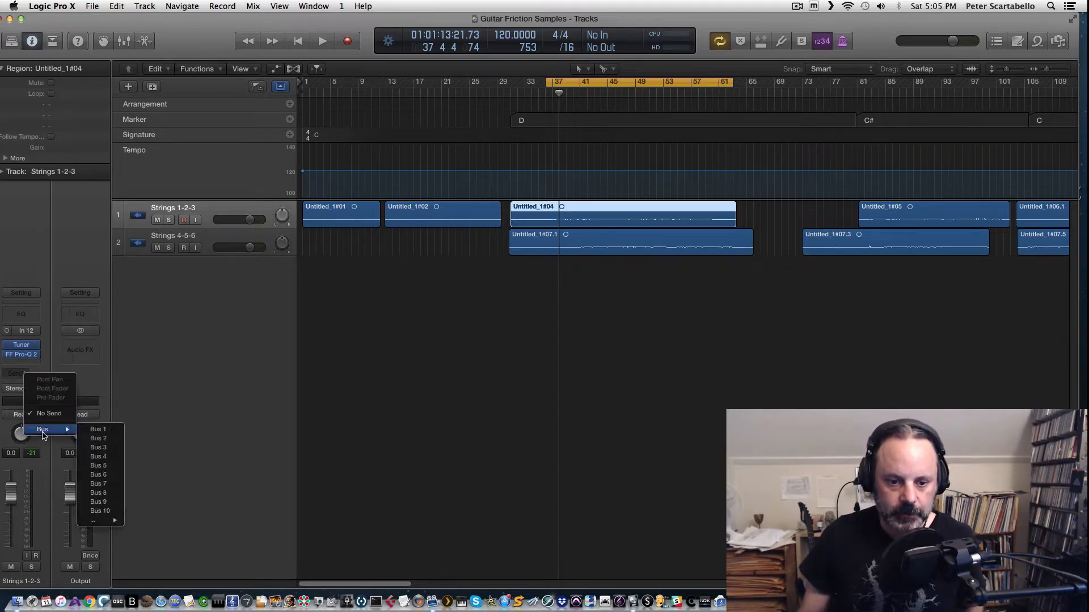
click(105, 438)
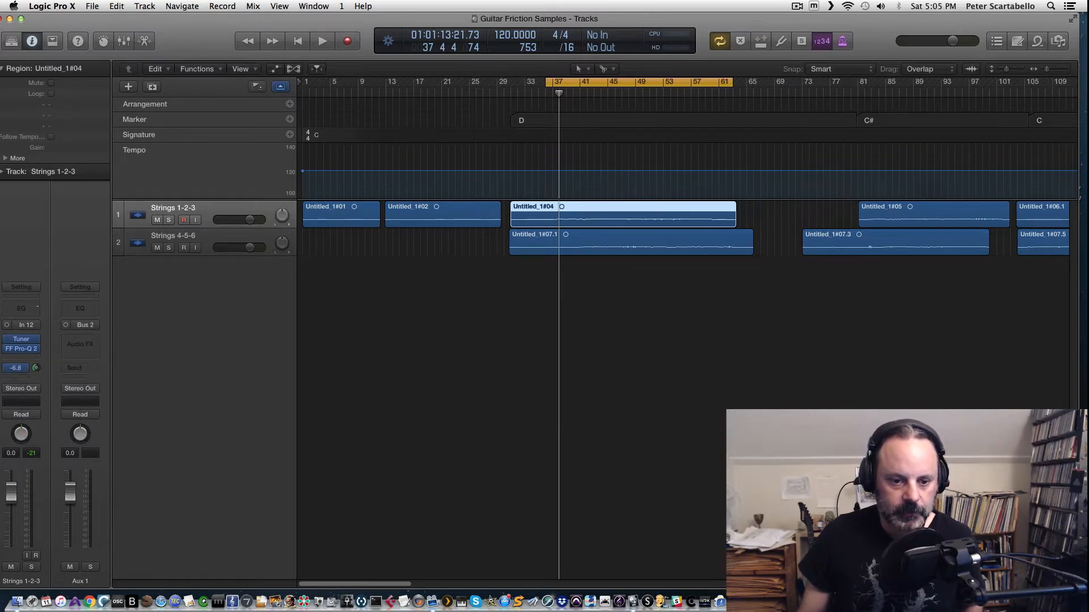
Step: Insert ValhallaVintageVerb (Mono->Stereo) on the Aux 1 return channel
key(space)
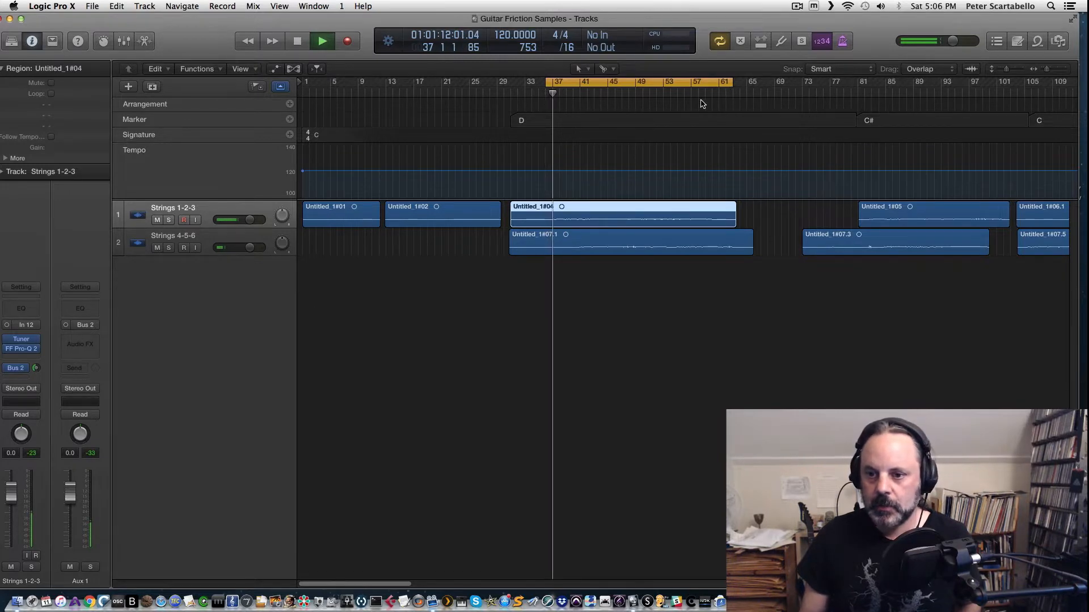
click(80, 344)
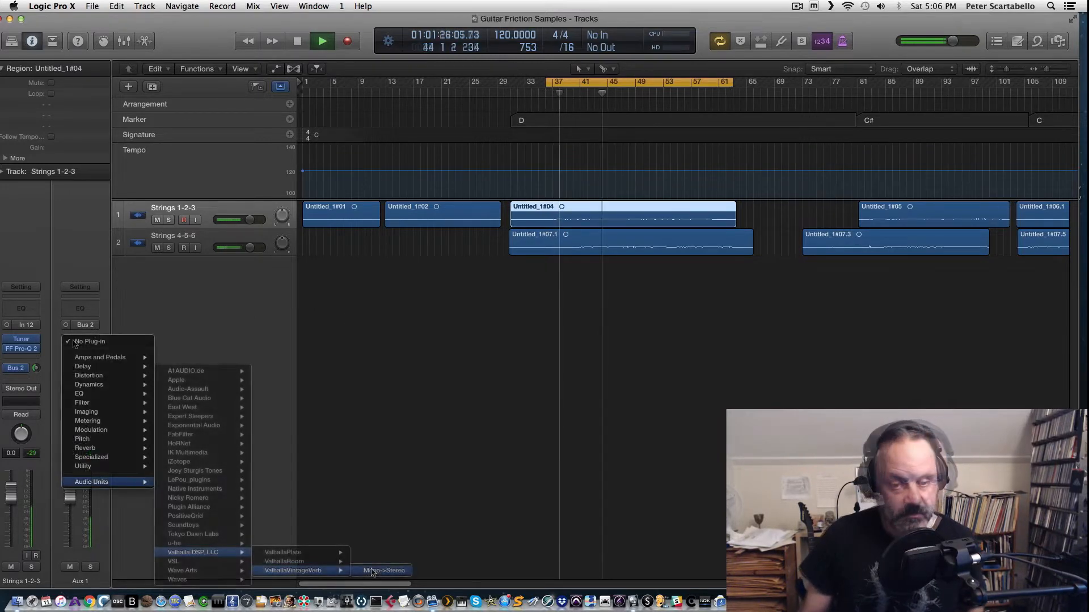
click(368, 571)
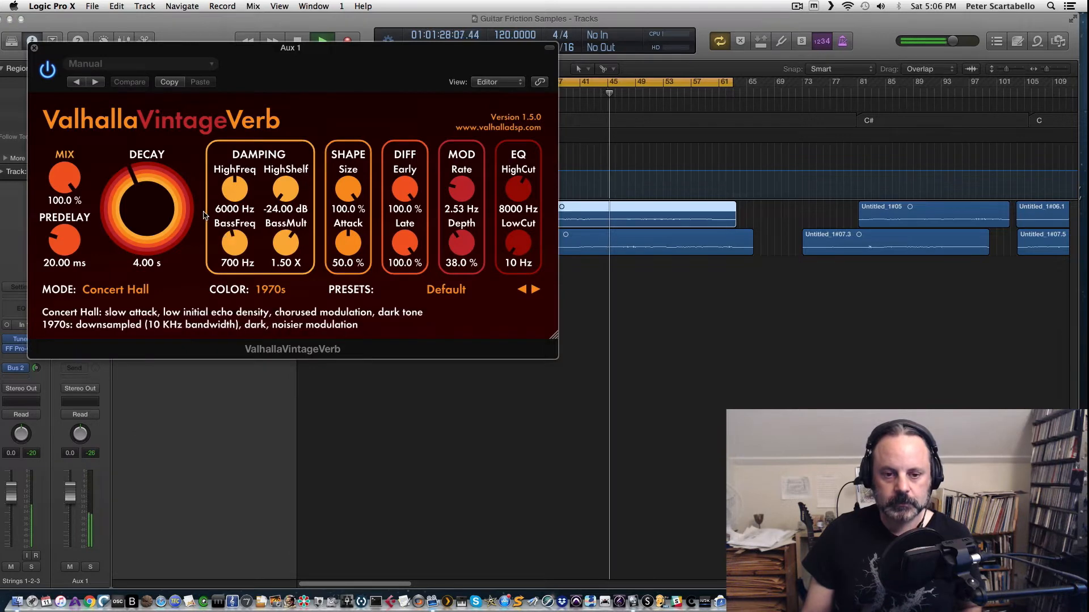
Step: Set the reverb's Decay to about 9.01 s
key(space)
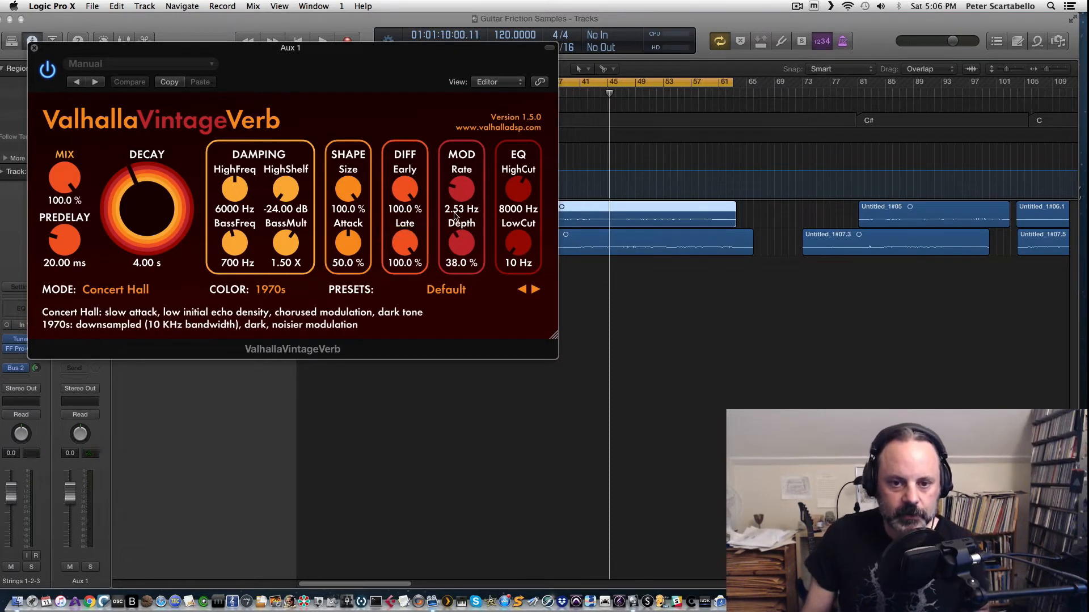
key(space)
key(space)
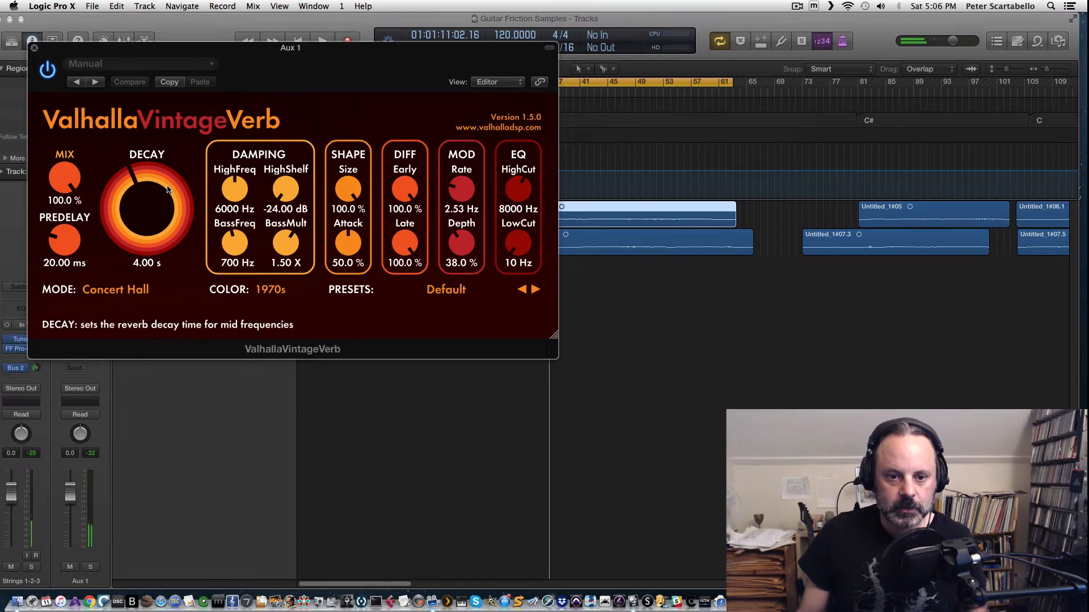
drag(149, 197, 150, 177)
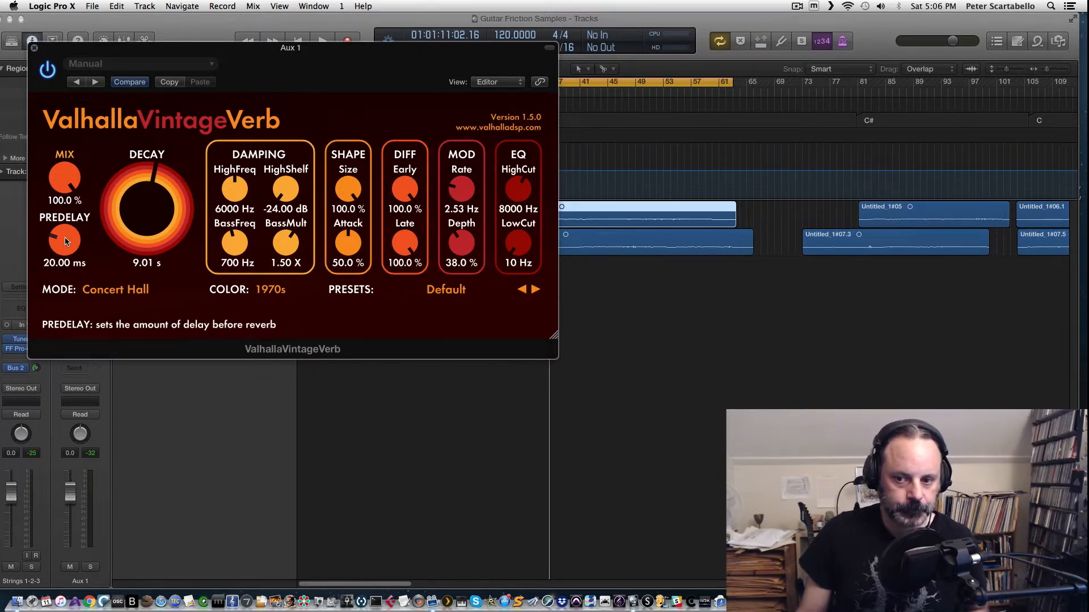
Step: Set the reverb's Predelay to 0.00 ms
key(space)
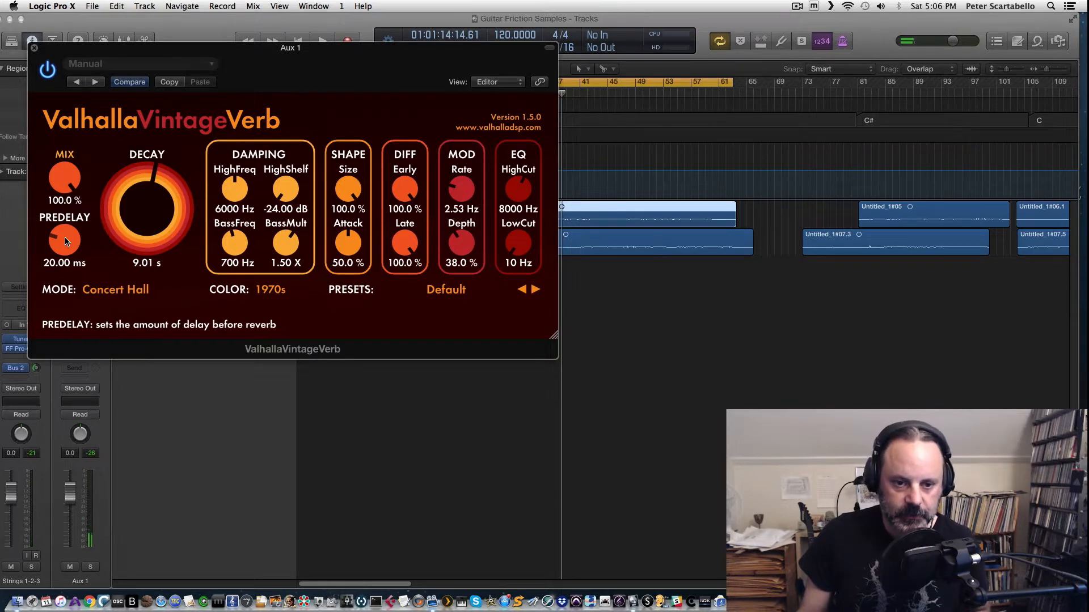
drag(66, 241, 73, 292)
key(space)
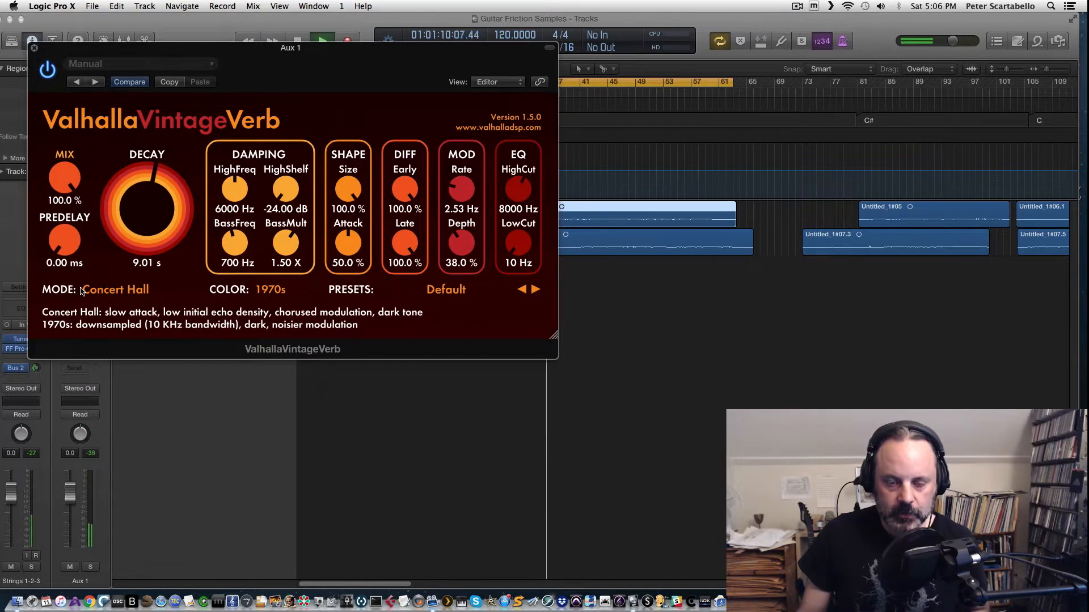
Step: Audition the reverb on the loop and close the ValhallaVintageVerb window
key(space)
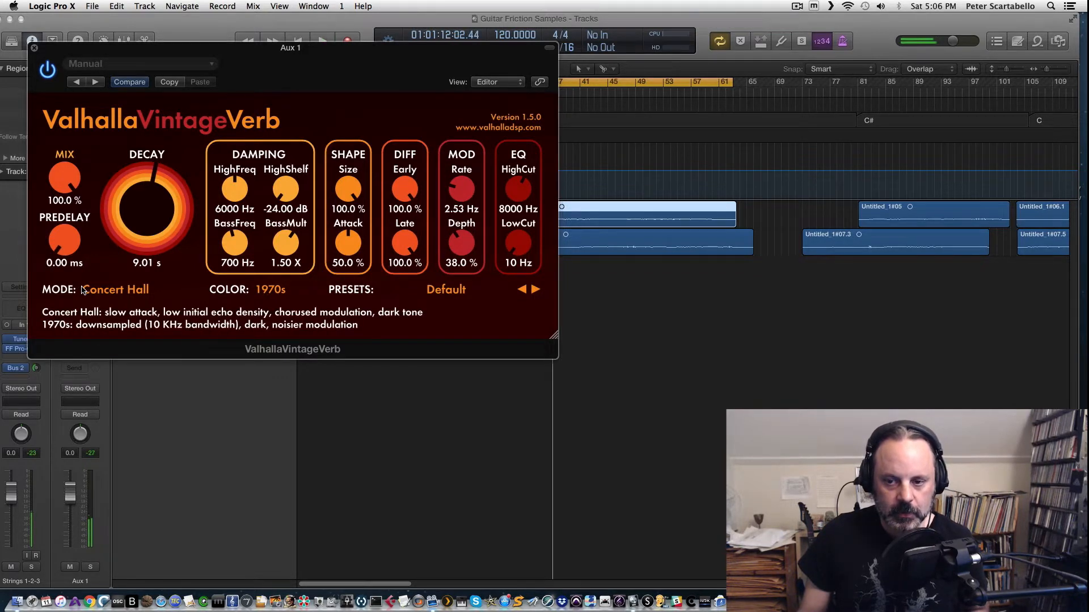
key(space)
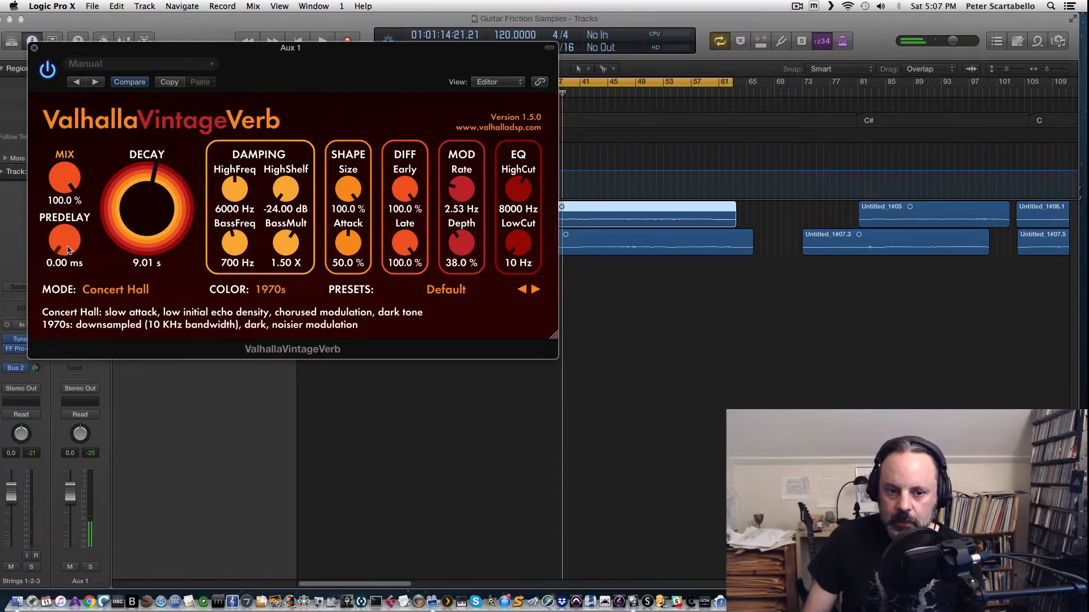
key(space)
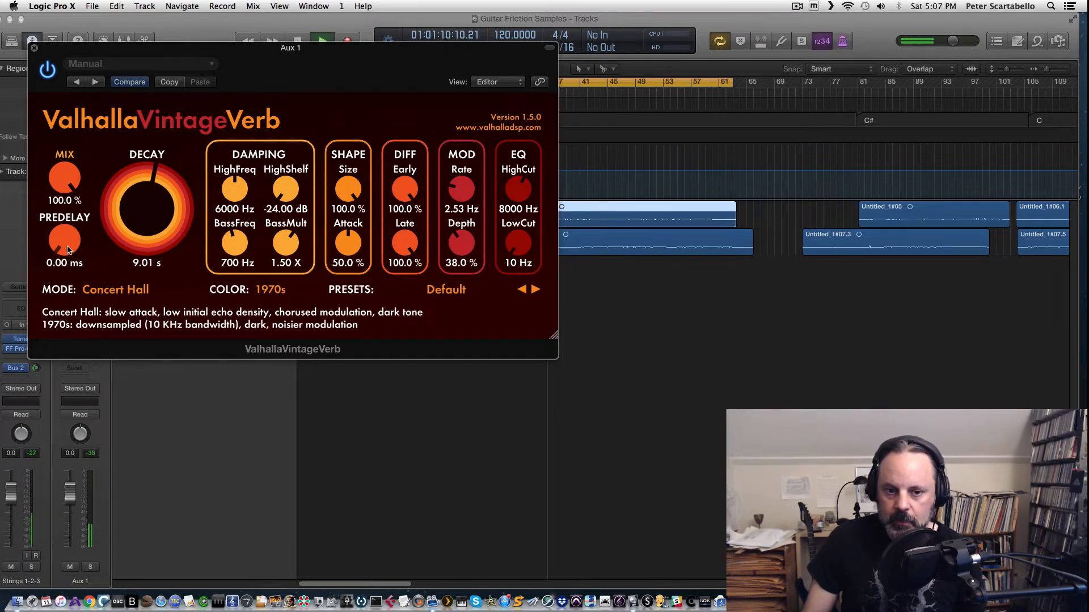
click(33, 49)
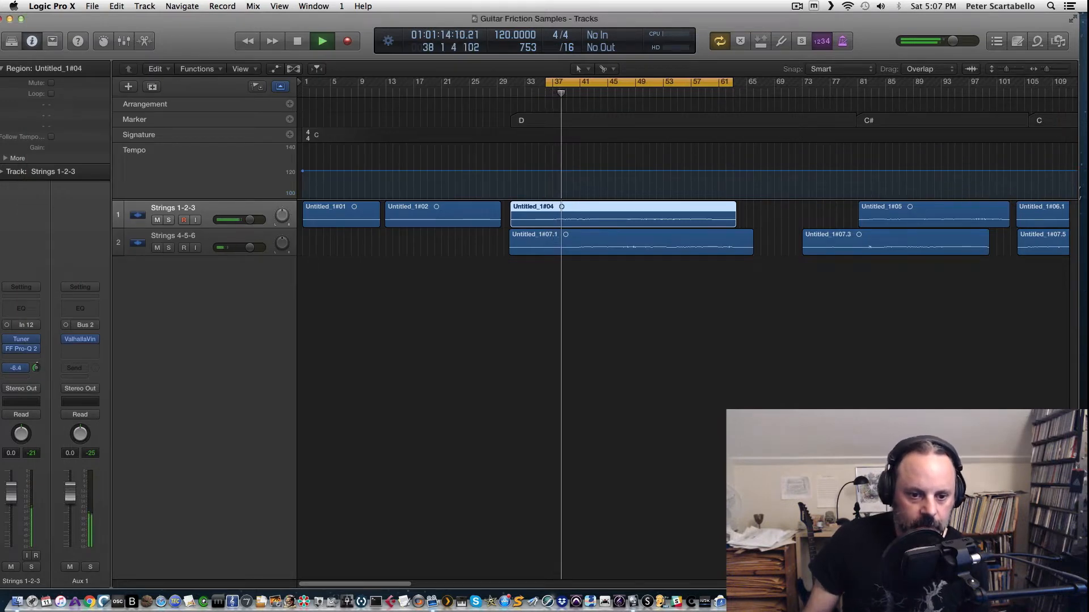
Step: Set the Strings 1-2-3 send level to Bus 2 to about -4.0 dB and audition the loop
drag(36, 369, 38, 353)
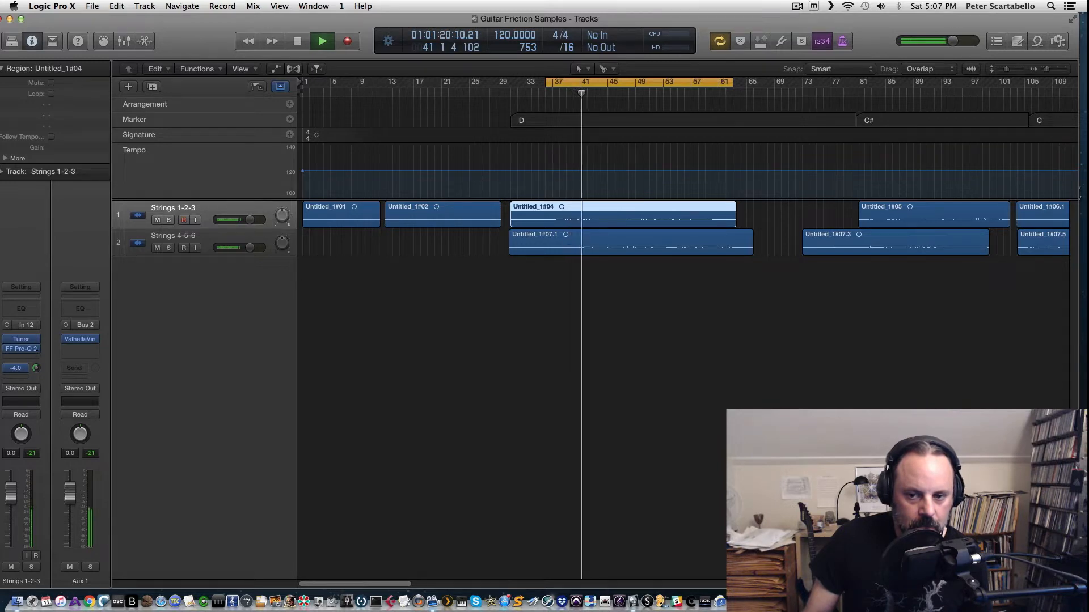
key(space)
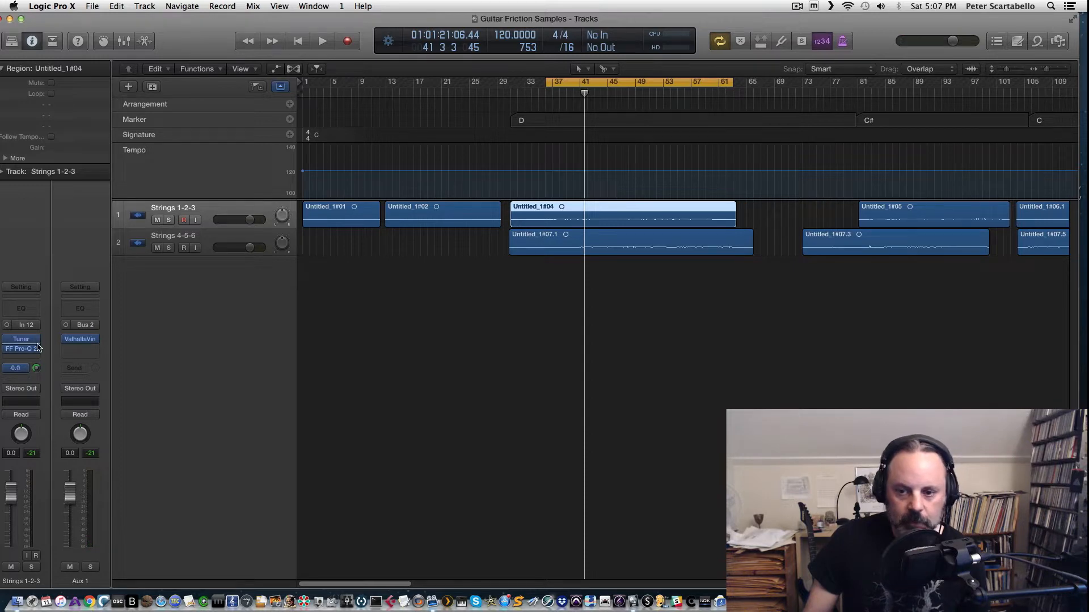
key(space)
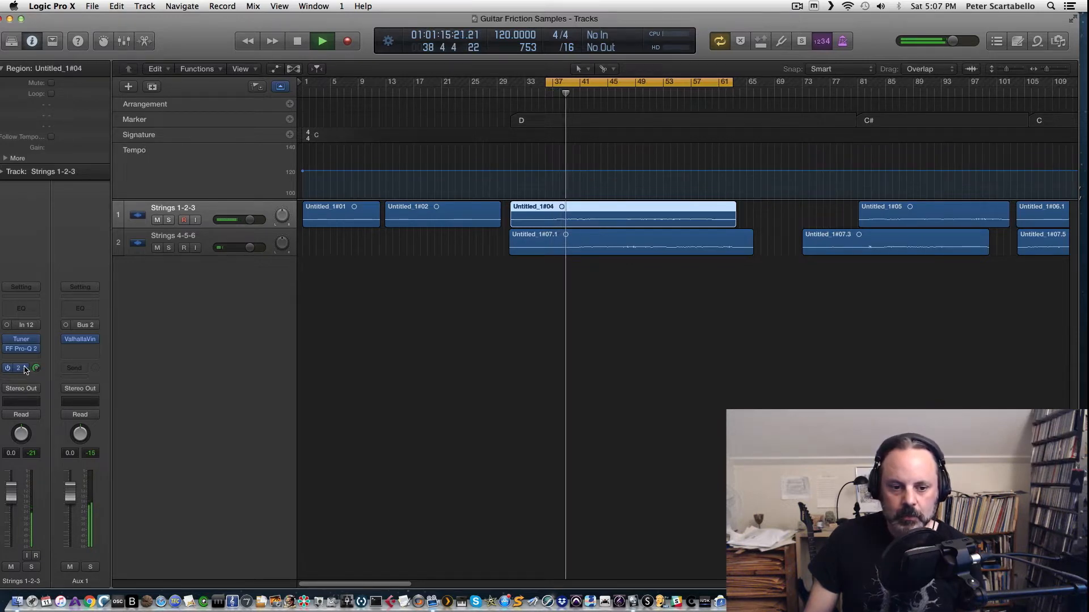
Step: Switch the Strings 1-2-3 send to Bus 2 to Pre Fader
click(25, 370)
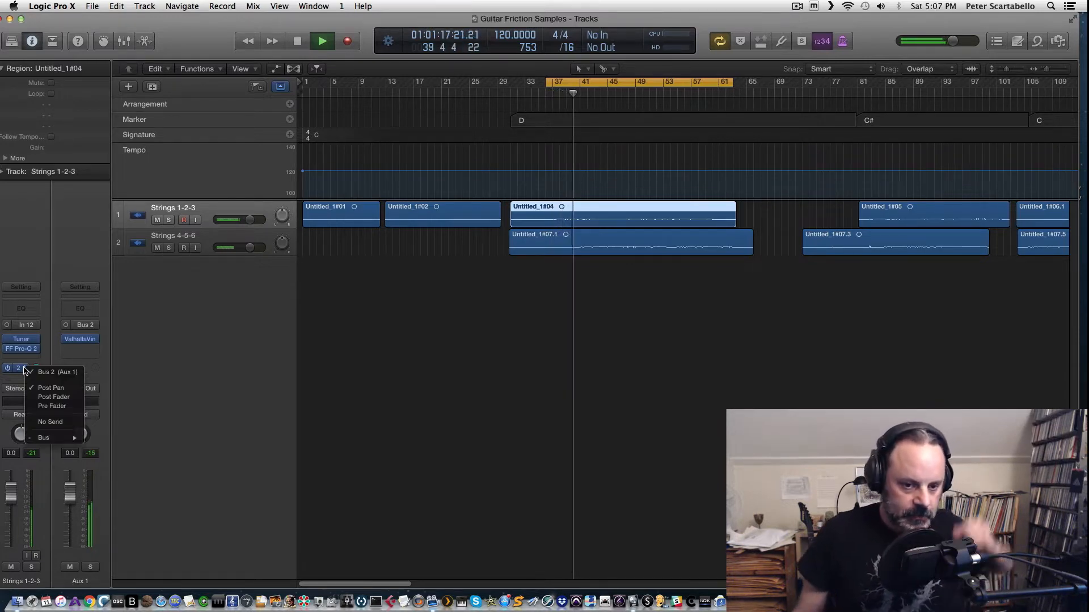
click(25, 370)
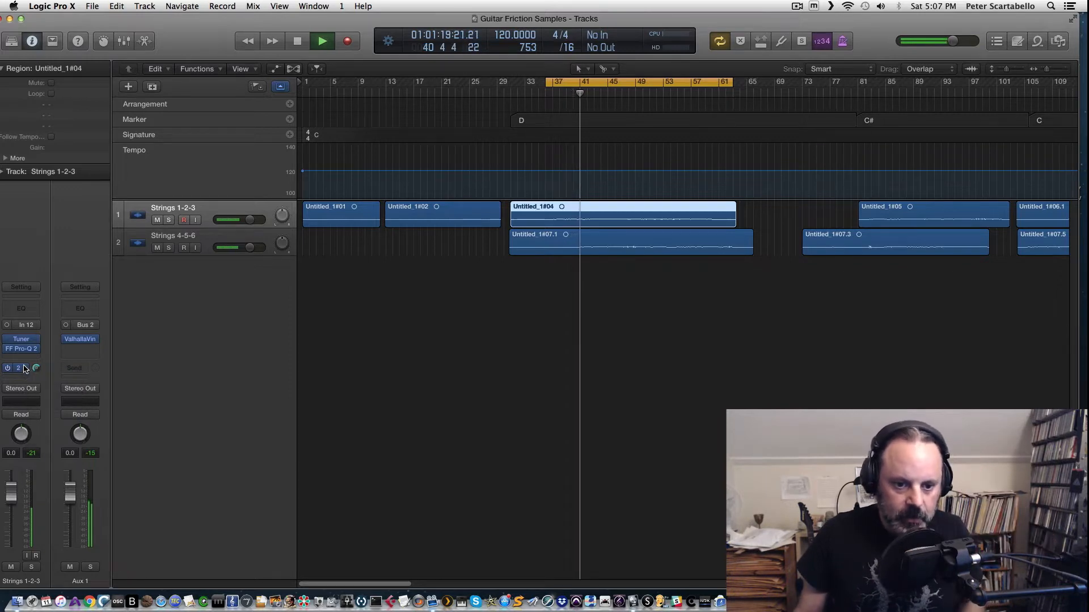
key(space)
click(34, 368)
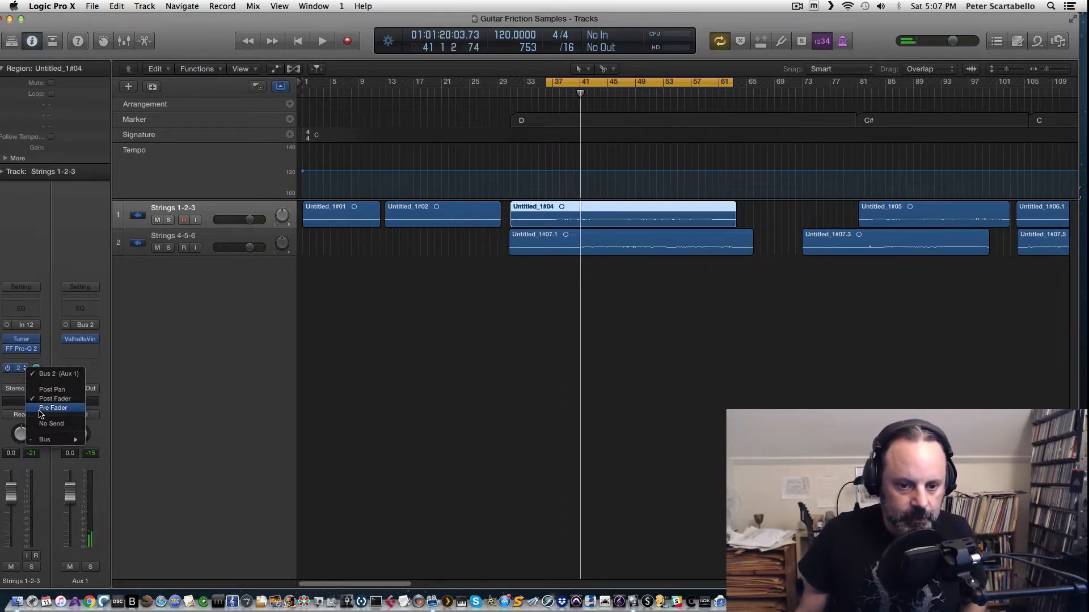
click(41, 409)
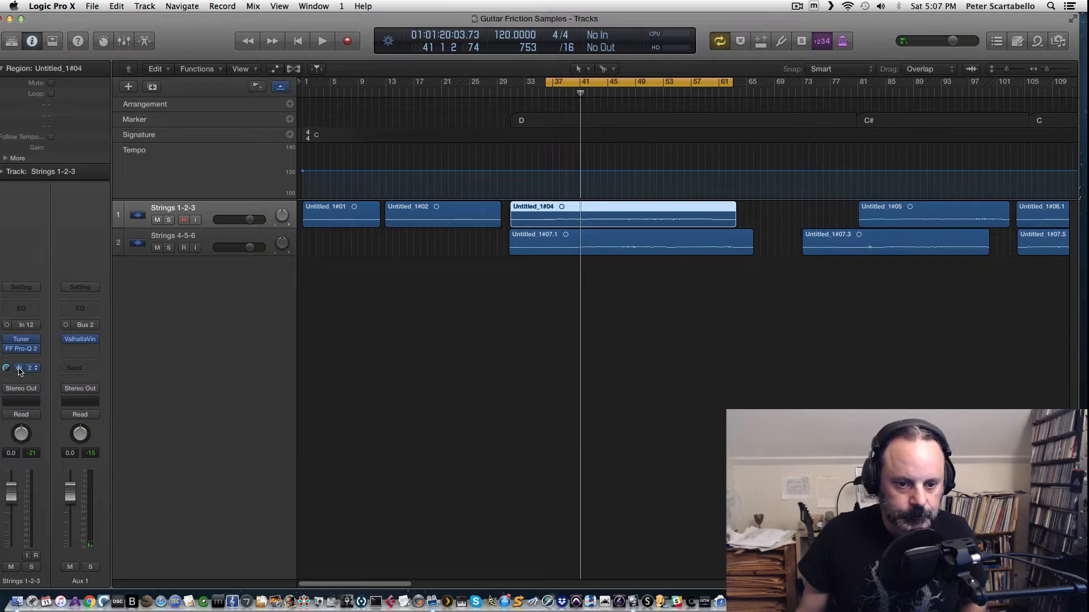
key(space)
Step: Mute and unmute the Strings 1-2-3 channel
click(12, 567)
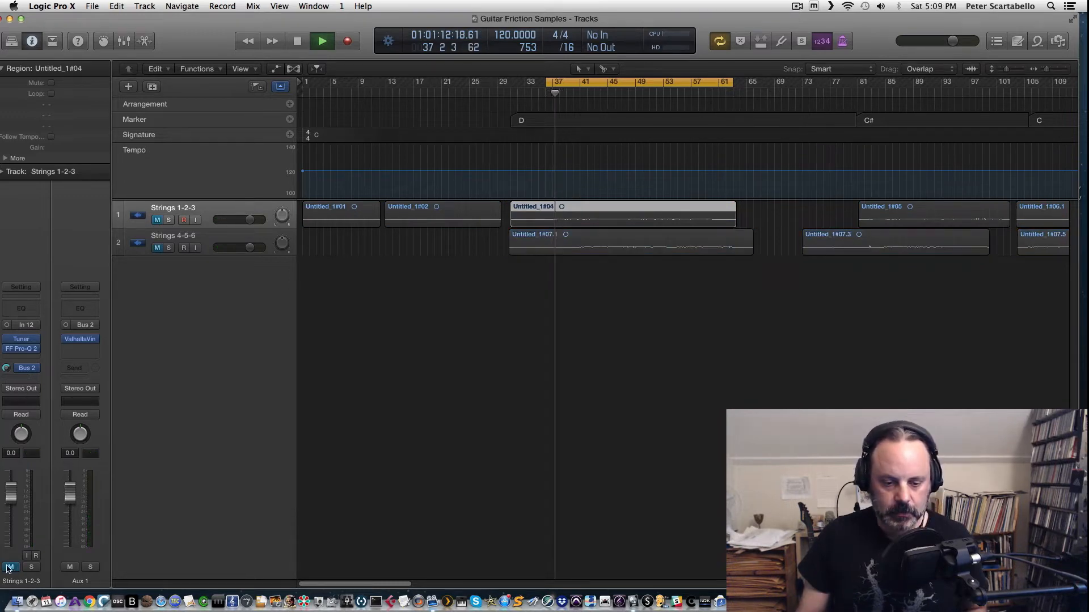
click(10, 567)
key(space)
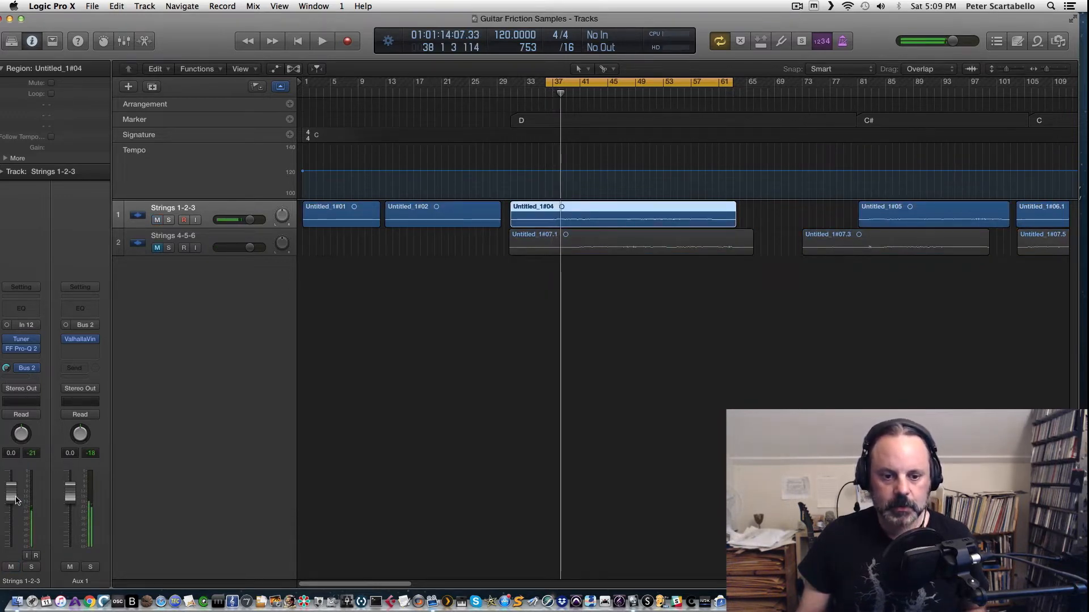
Step: Pull the Strings 1-2-3 fader fully down to hear only the reverb send
drag(11, 492, 11, 549)
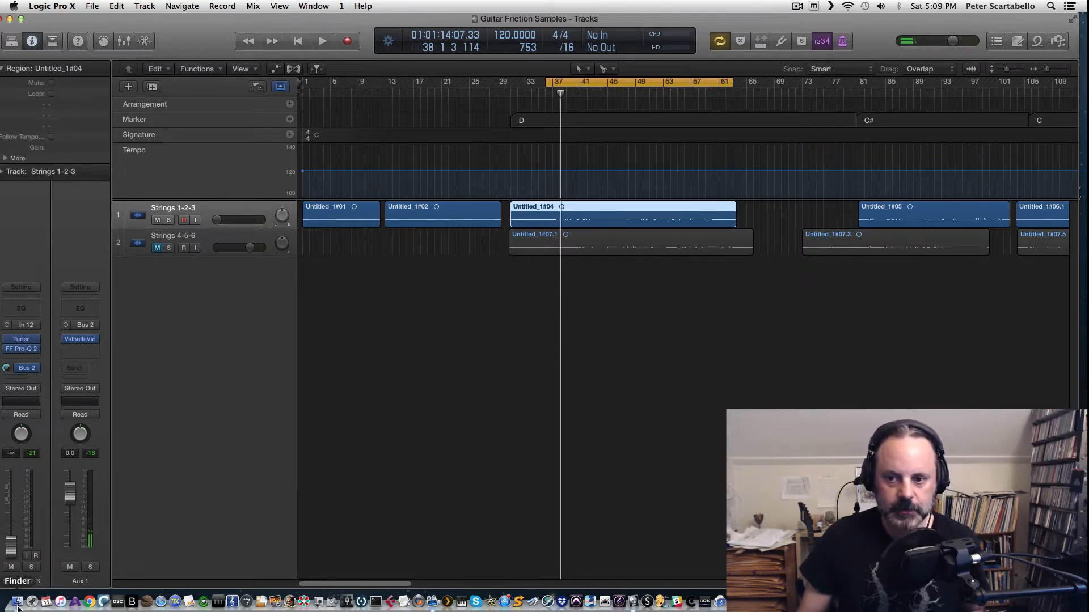
key(space)
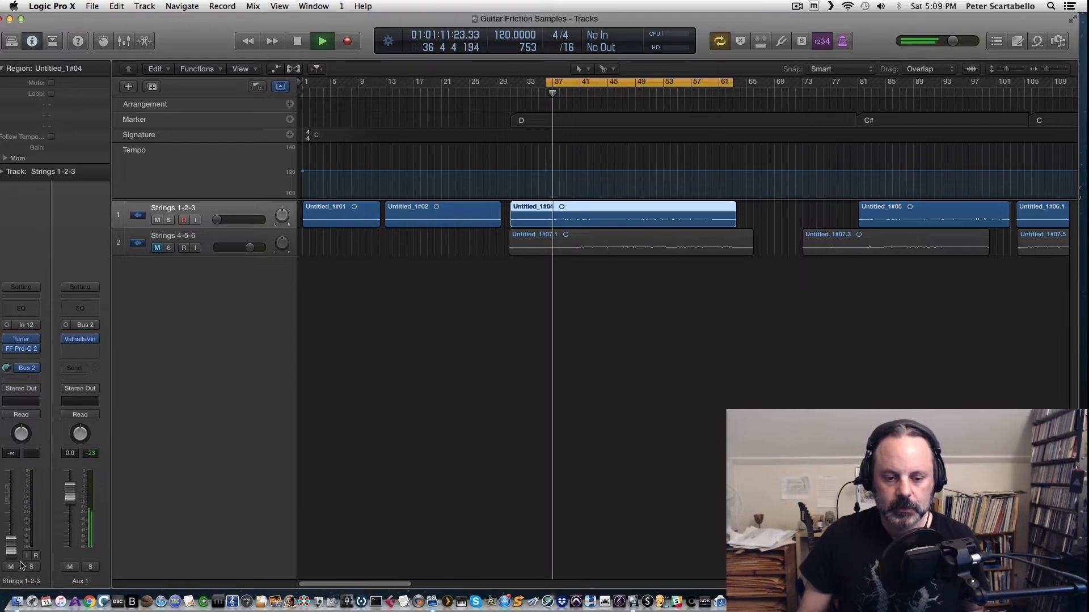
mouse_move(11, 546)
mouse_down()
mouse_move(11, 488)
mouse_move(11, 545)
mouse_up()
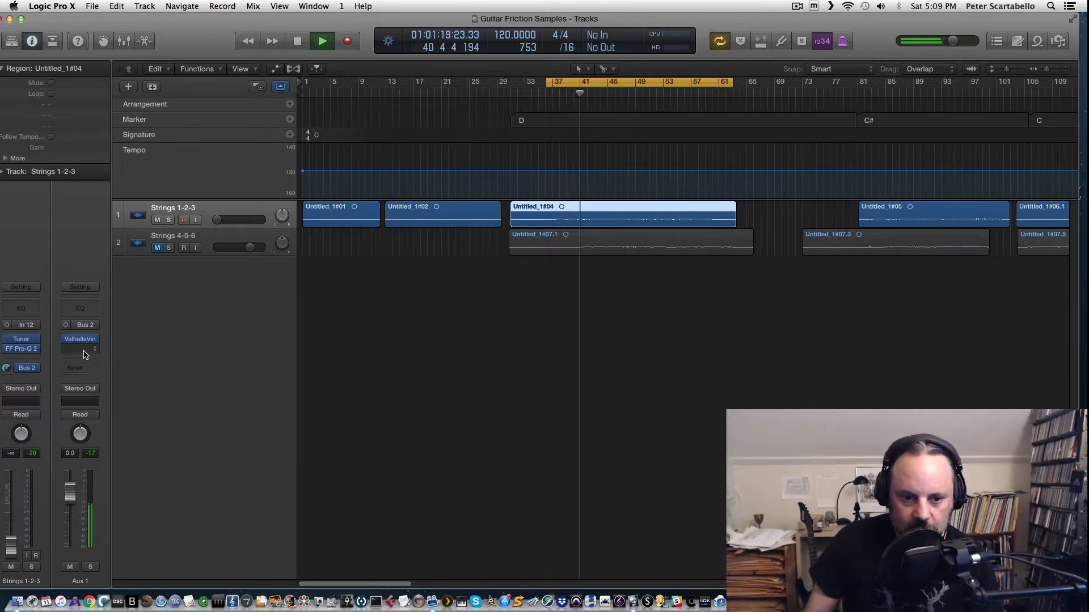
key(space)
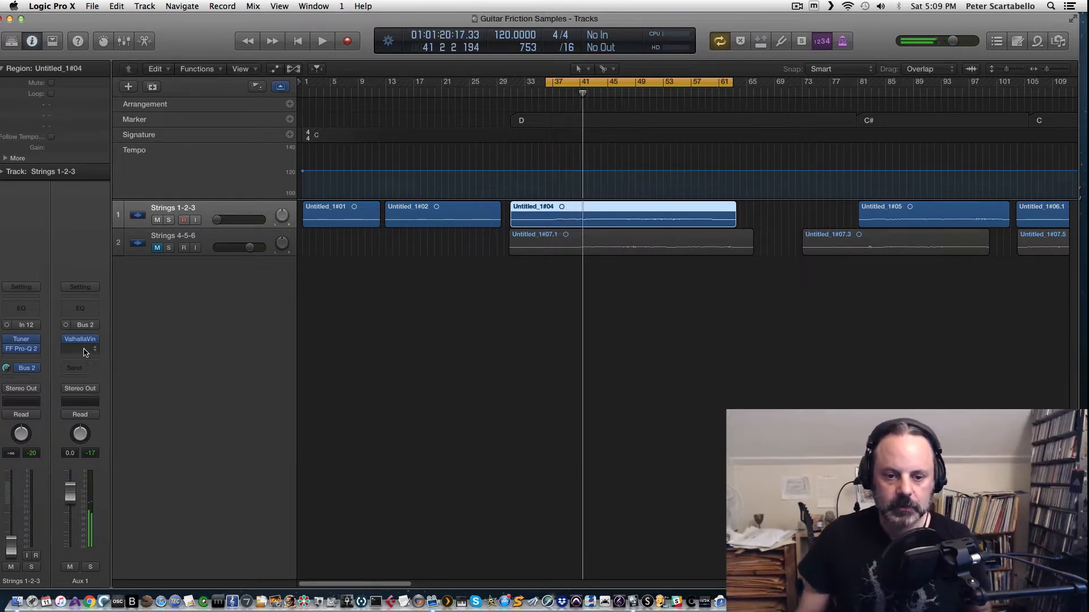
Step: Insert FF Pro-Q 2 after the reverb on the Aux 1 return channel and start playback
click(84, 351)
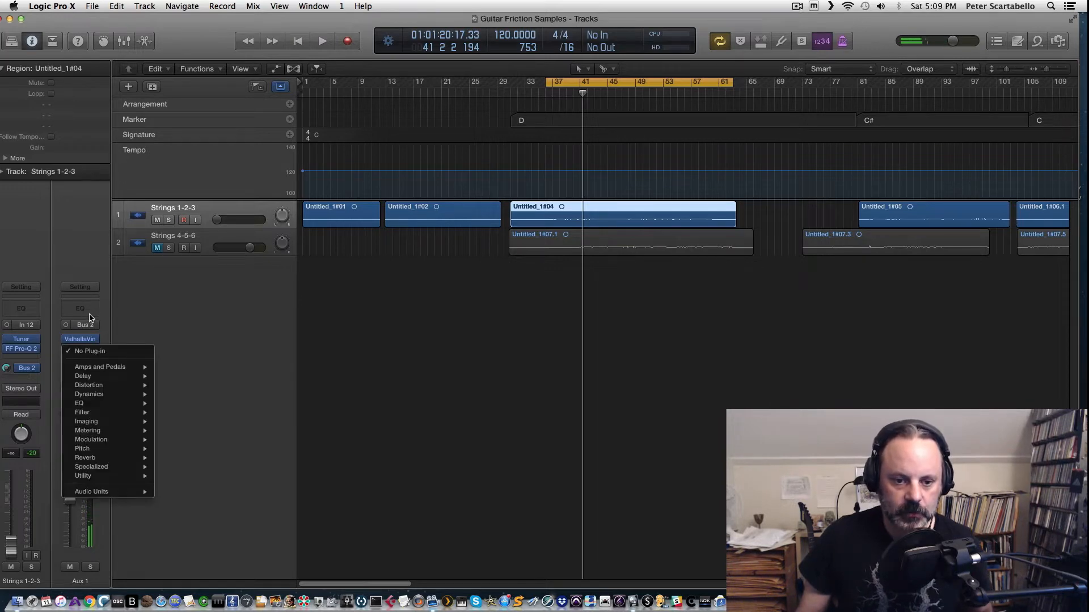
mouse_move(96, 492)
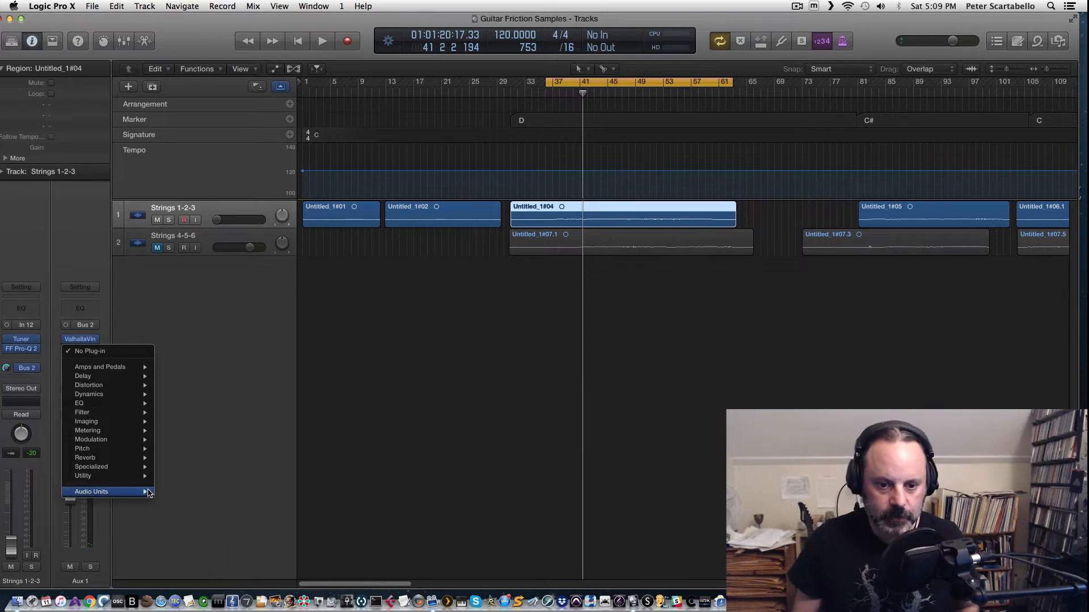
mouse_move(183, 492)
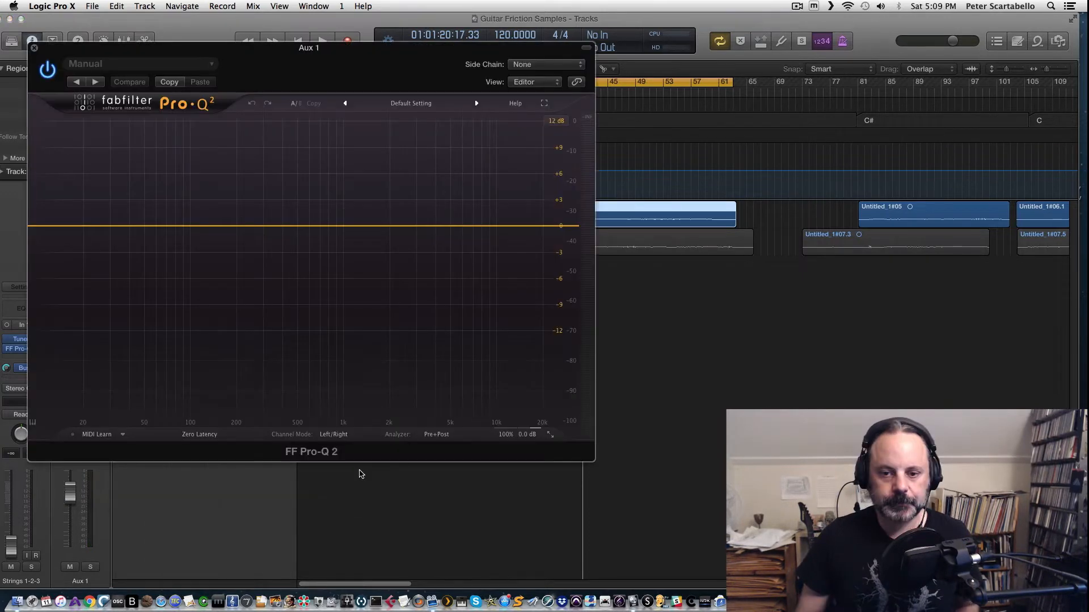
key(space)
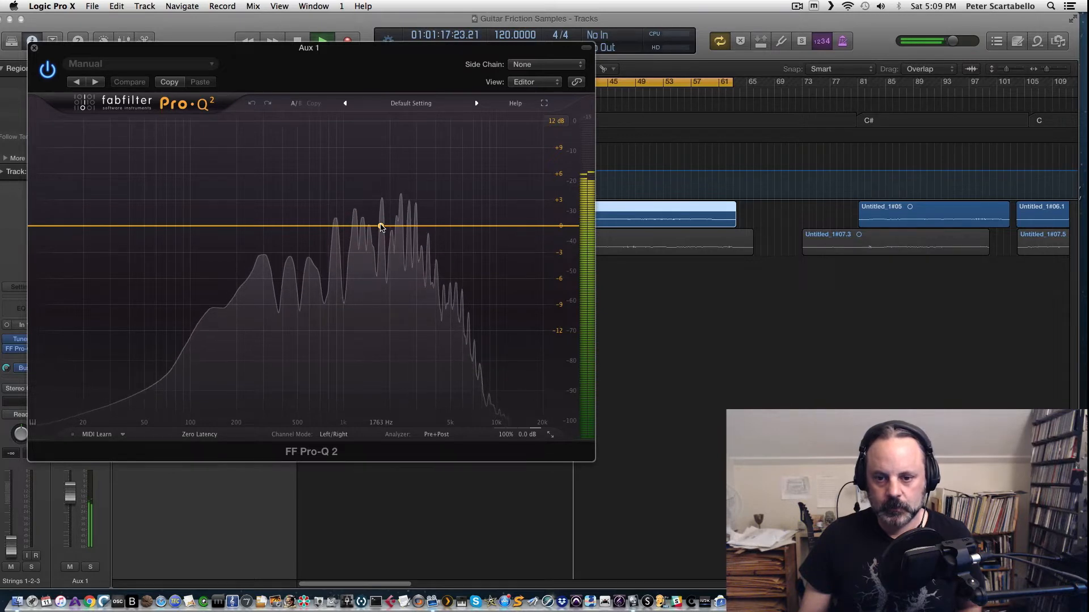
Step: Add an EQ band on the reverb return and change its shape to High Cut
mouse_move(381, 227)
mouse_down()
mouse_move(381, 250)
mouse_move(382, 241)
mouse_up()
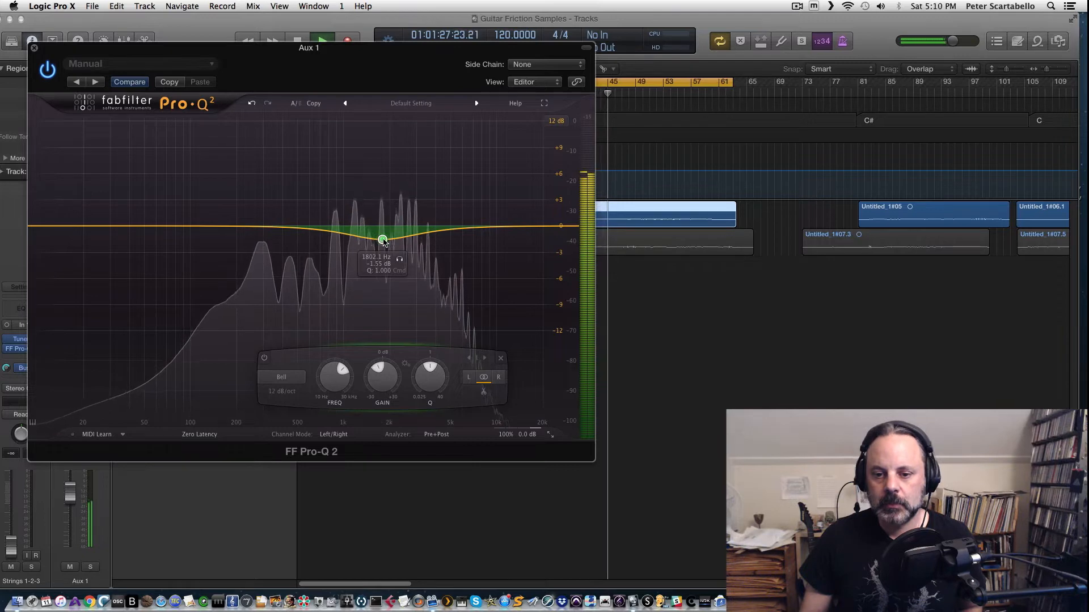
mouse_move(382, 240)
mouse_down()
mouse_move(403, 253)
mouse_move(384, 247)
mouse_up()
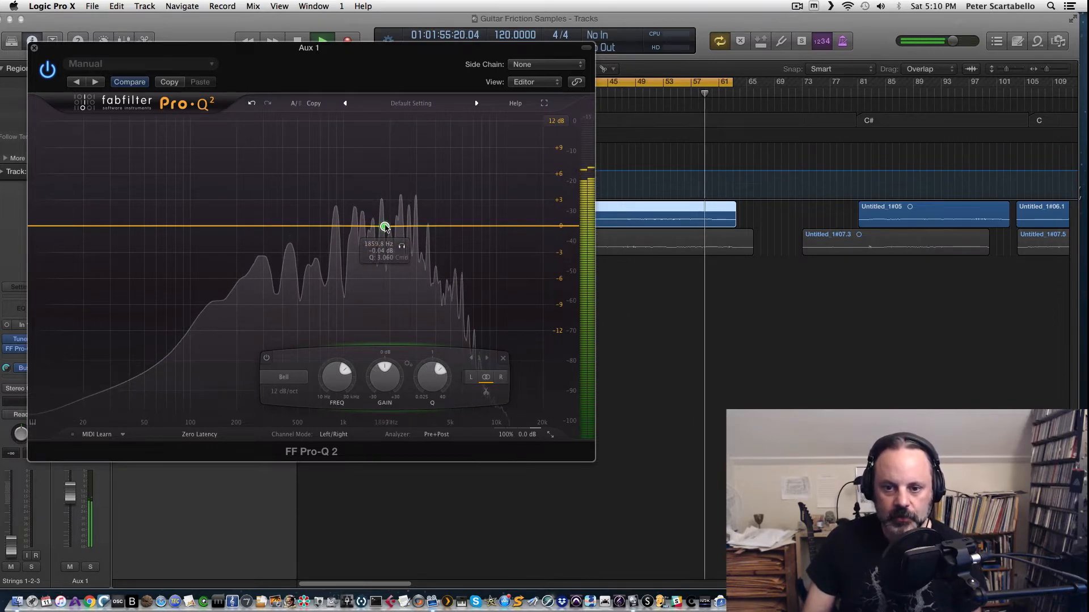
drag(385, 228, 428, 225)
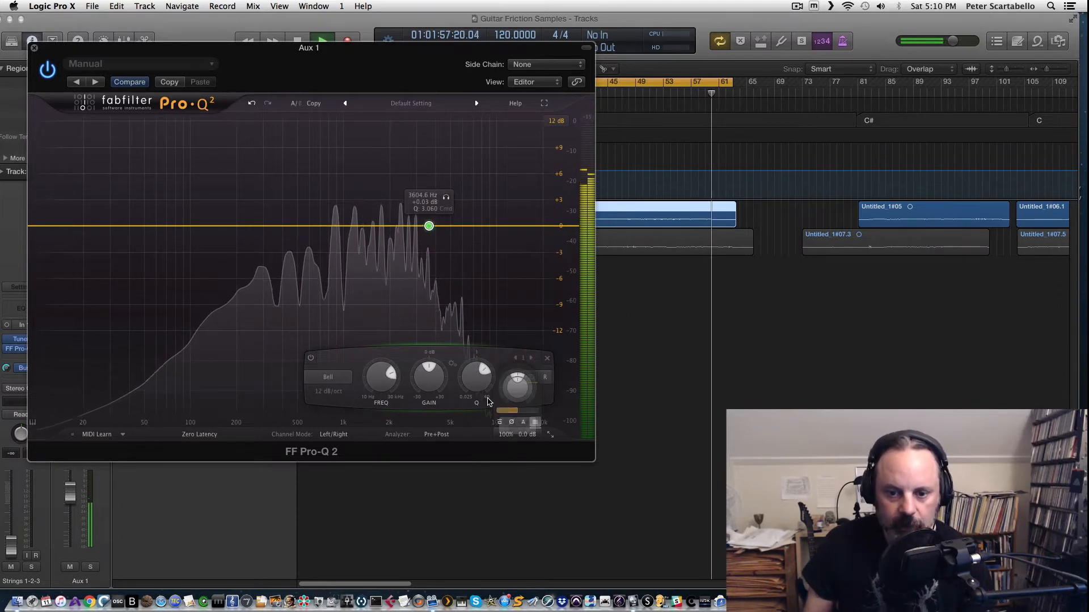
click(328, 377)
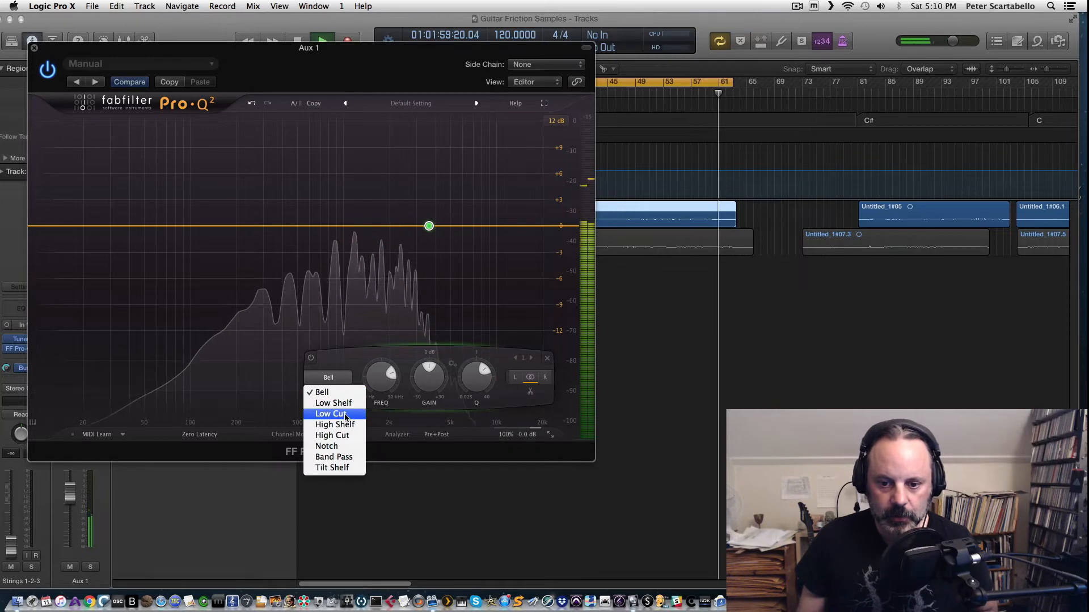
click(357, 434)
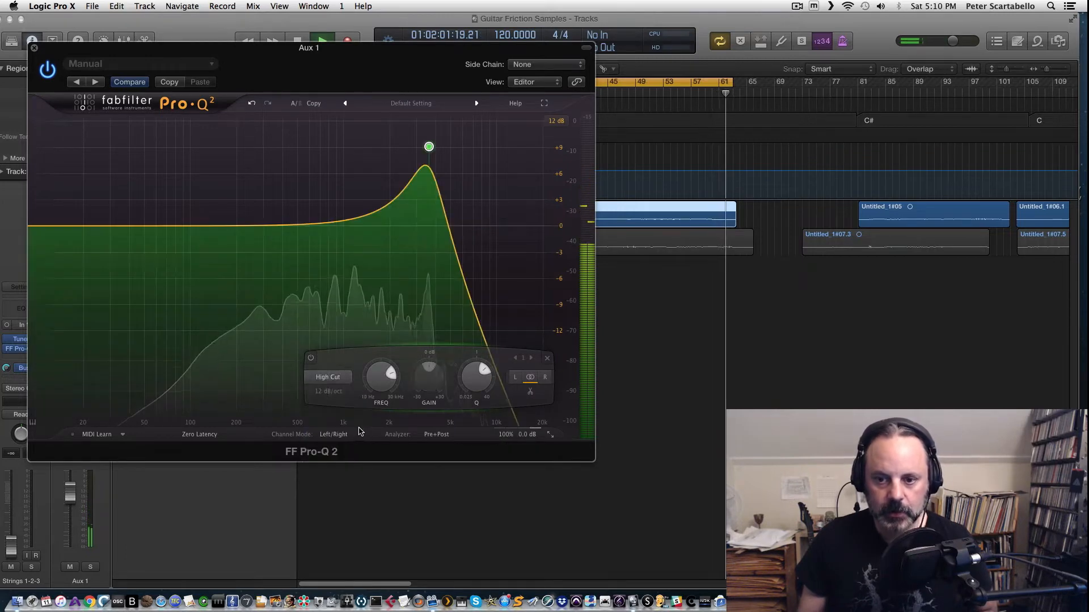
Step: Move the high cut frequency to about 2043 Hz
mouse_move(429, 146)
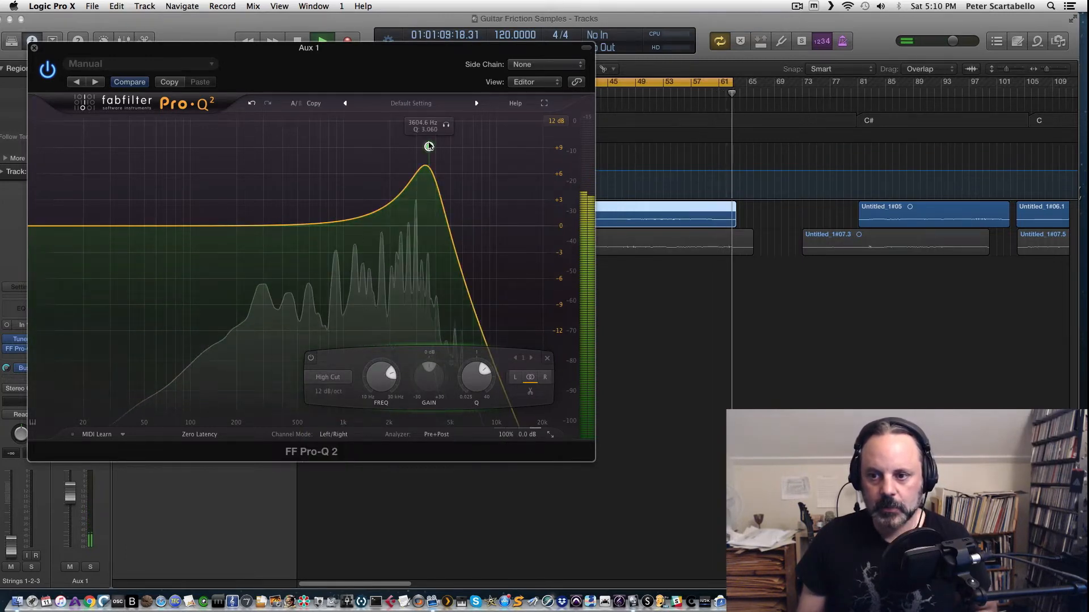
drag(429, 149, 320, 220)
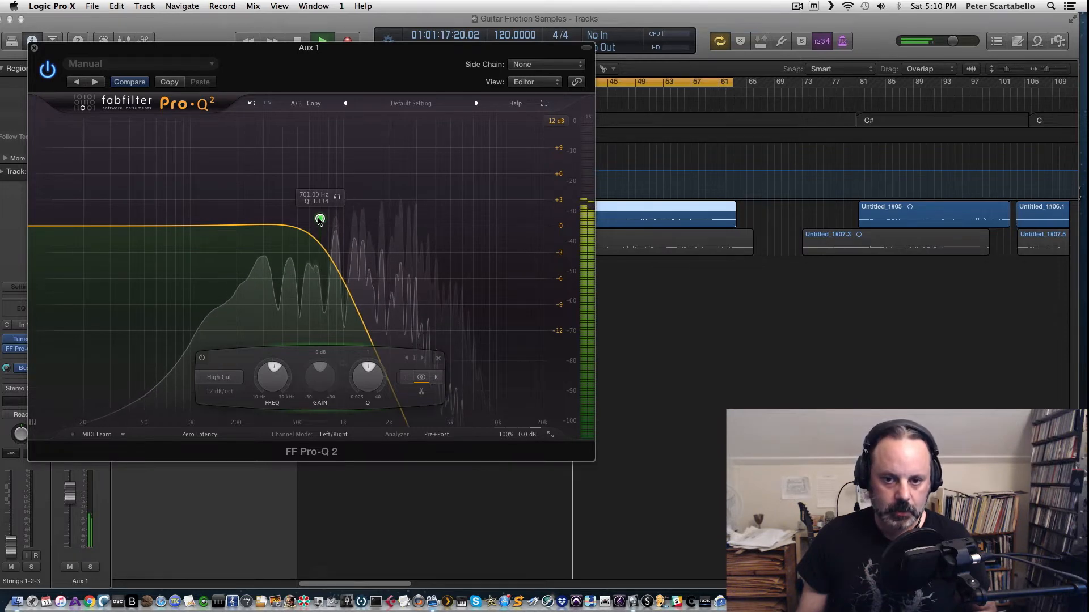
drag(320, 221, 456, 225)
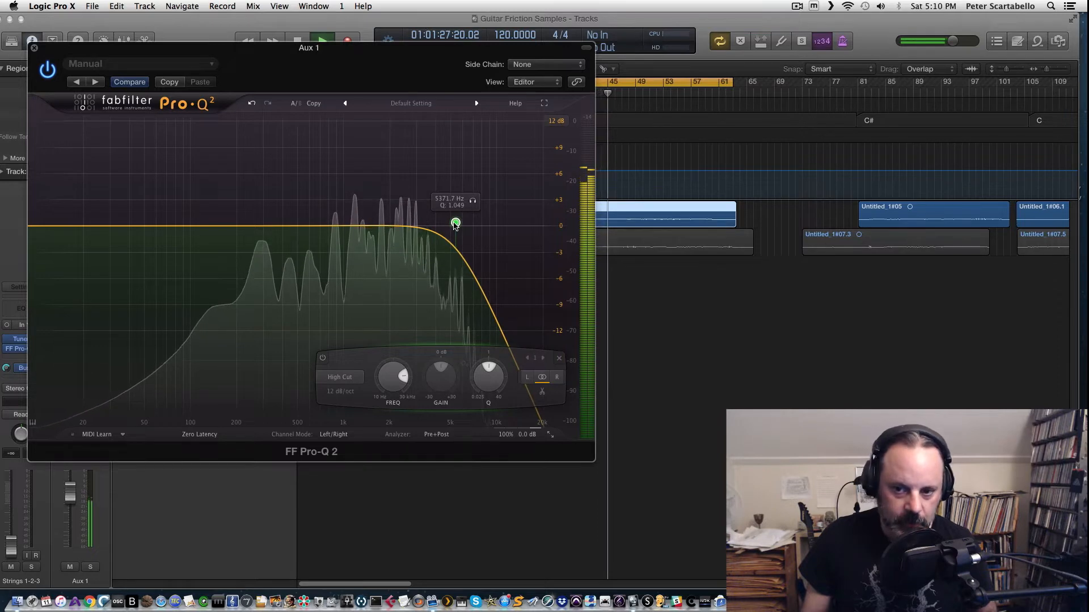
drag(455, 224, 391, 224)
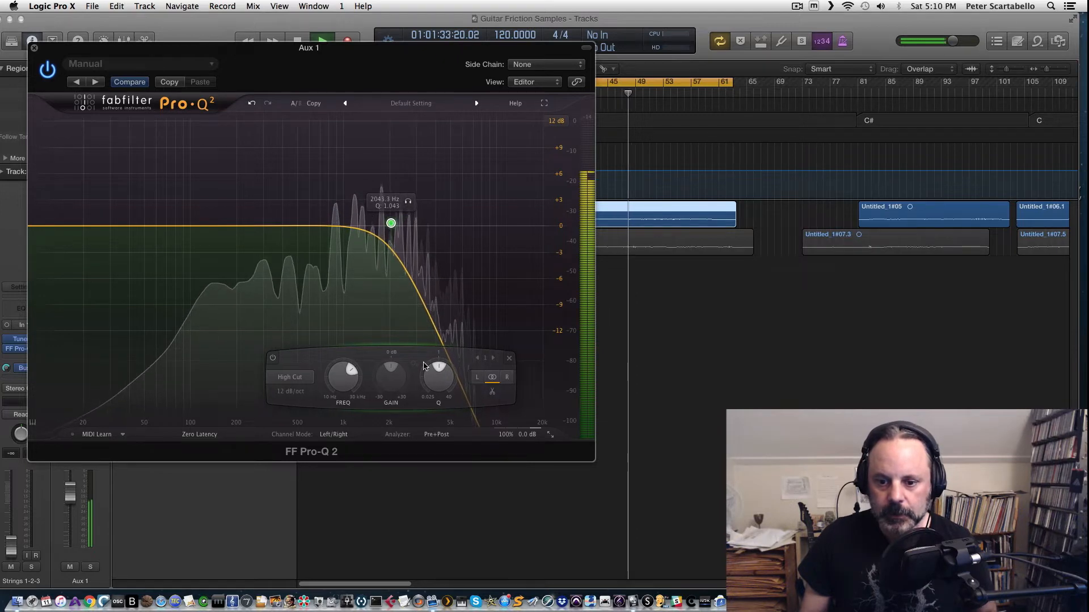
drag(432, 371, 432, 369)
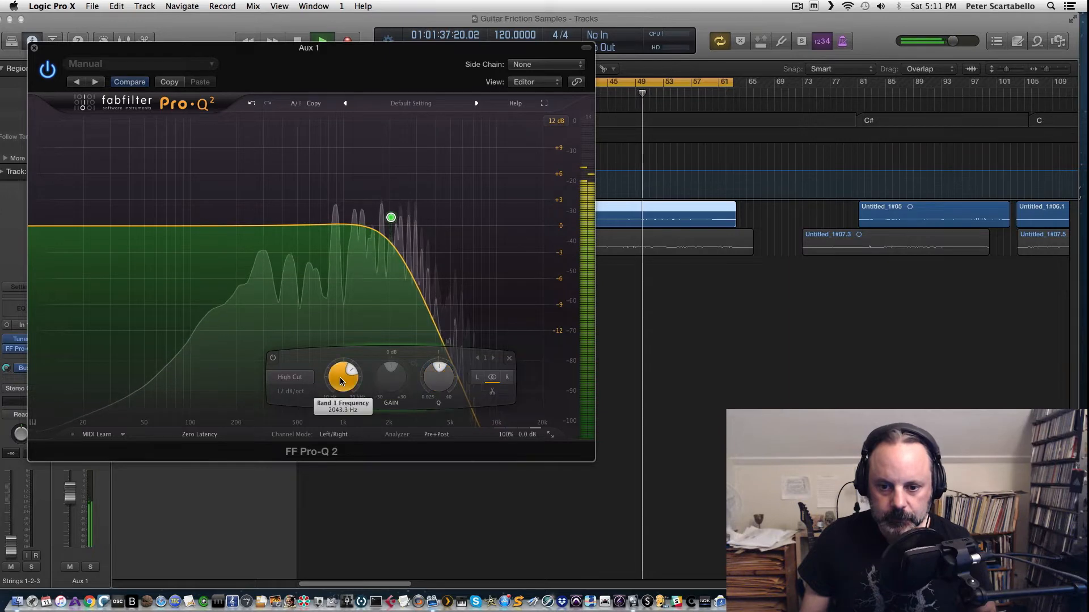
Step: Set the high cut slope to 24 dB/oct
click(290, 392)
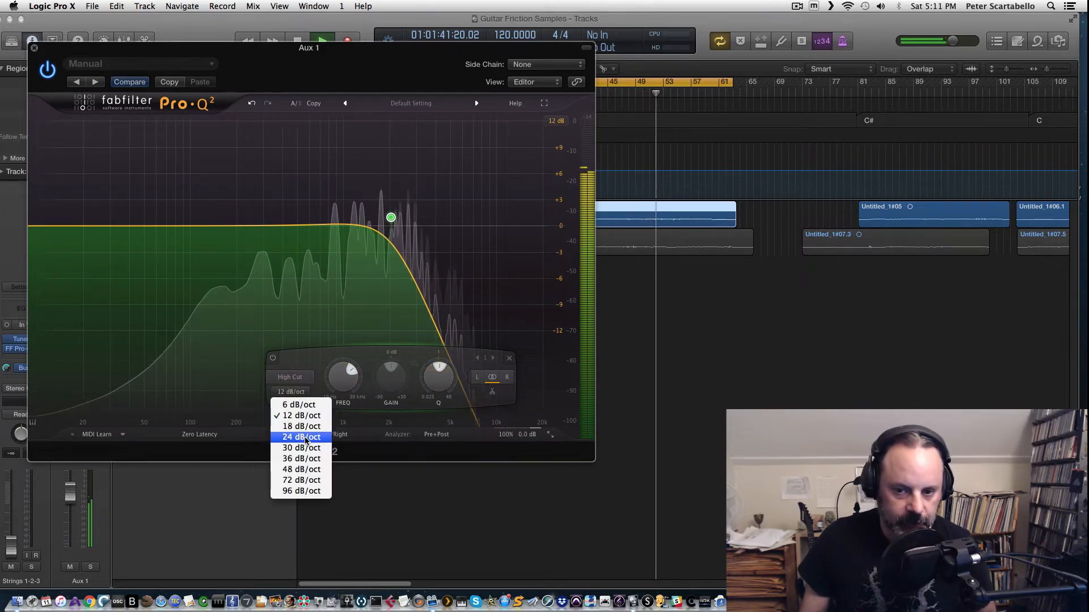
click(305, 438)
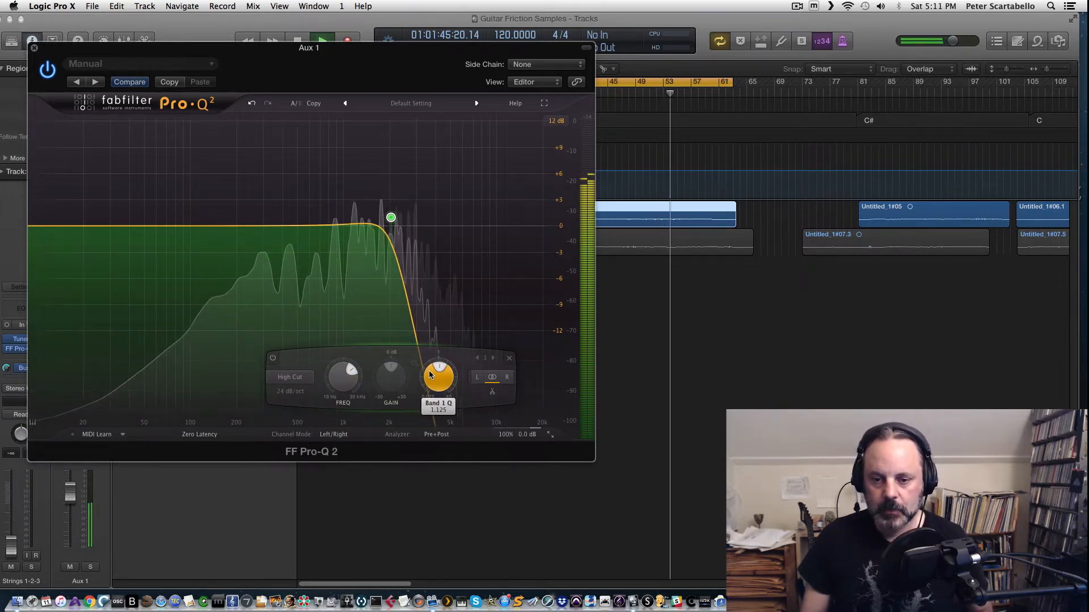
key(space)
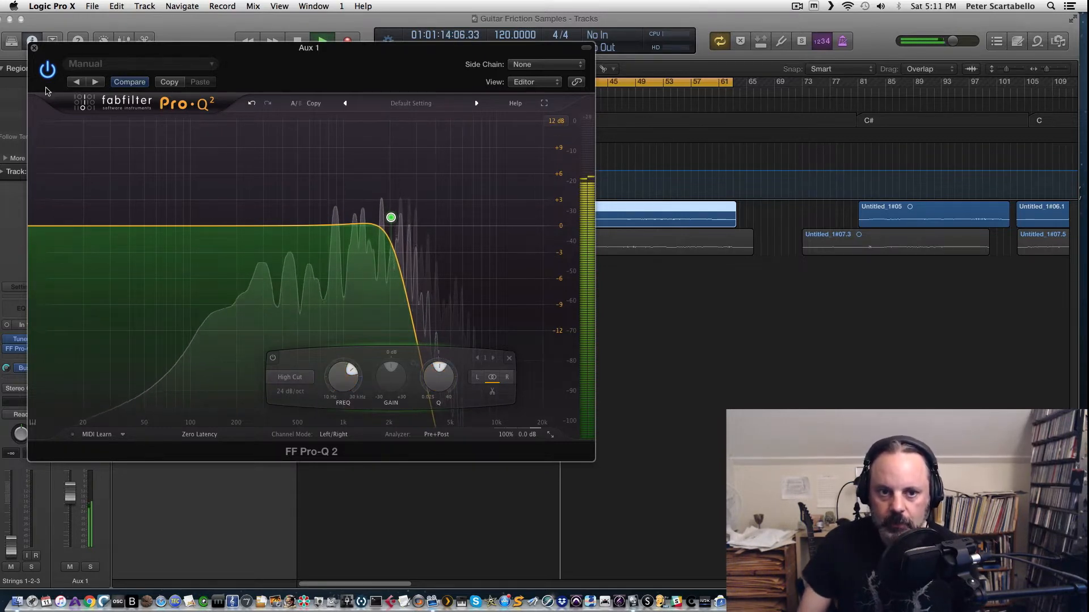
Step: Bypass and re-enable Pro-Q 2 on the return to compare, then close the plugin window
click(47, 70)
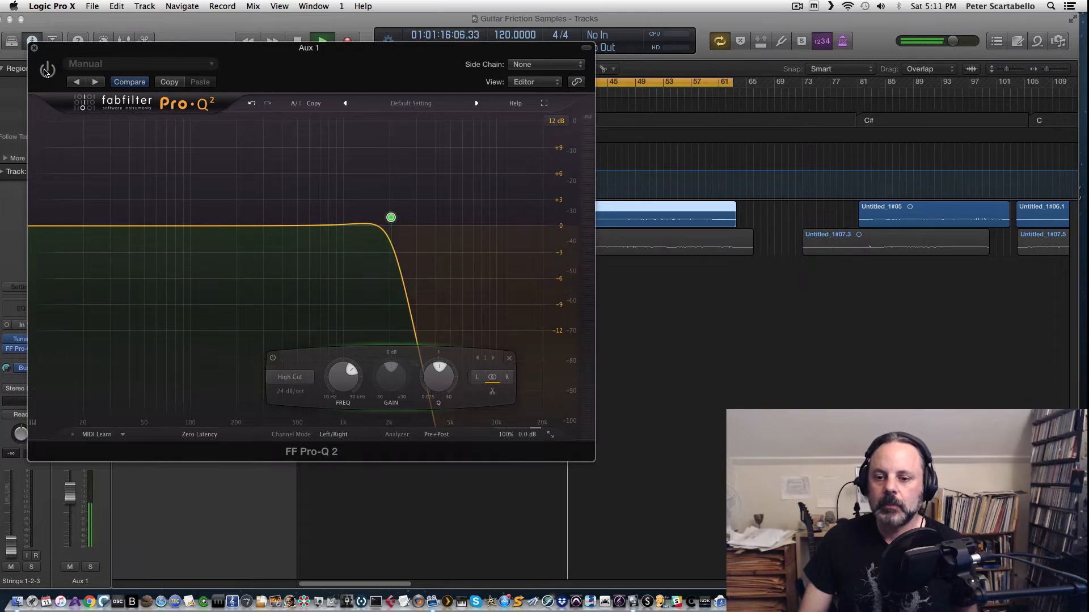
click(46, 69)
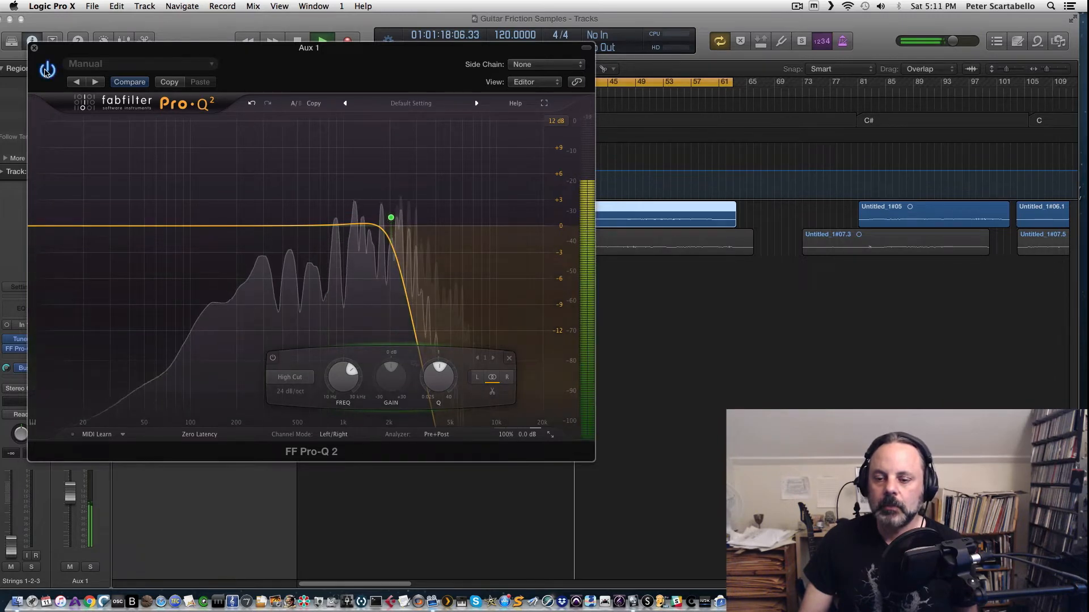
click(34, 48)
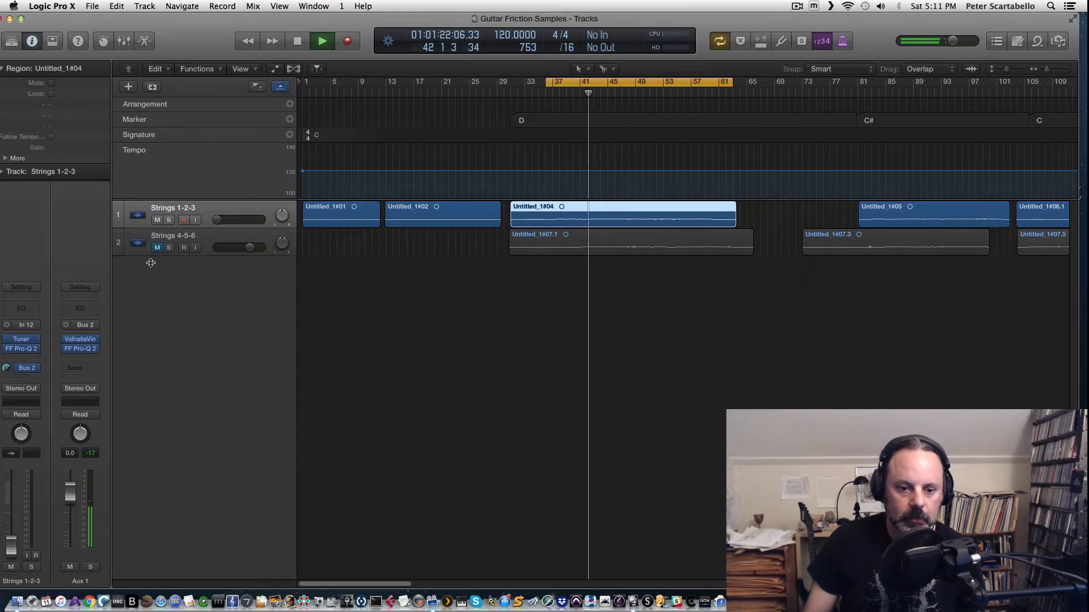
Step: Raise the Strings 1-2-3 fader back to 0.0 dB and audition the mix
drag(11, 540, 11, 488)
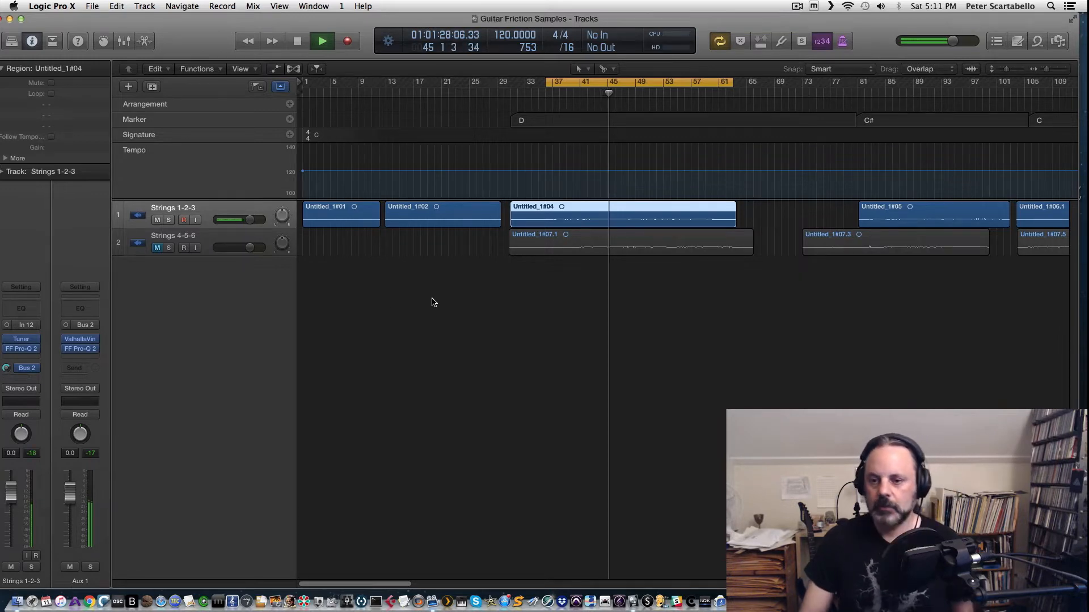
key(space)
key(space)
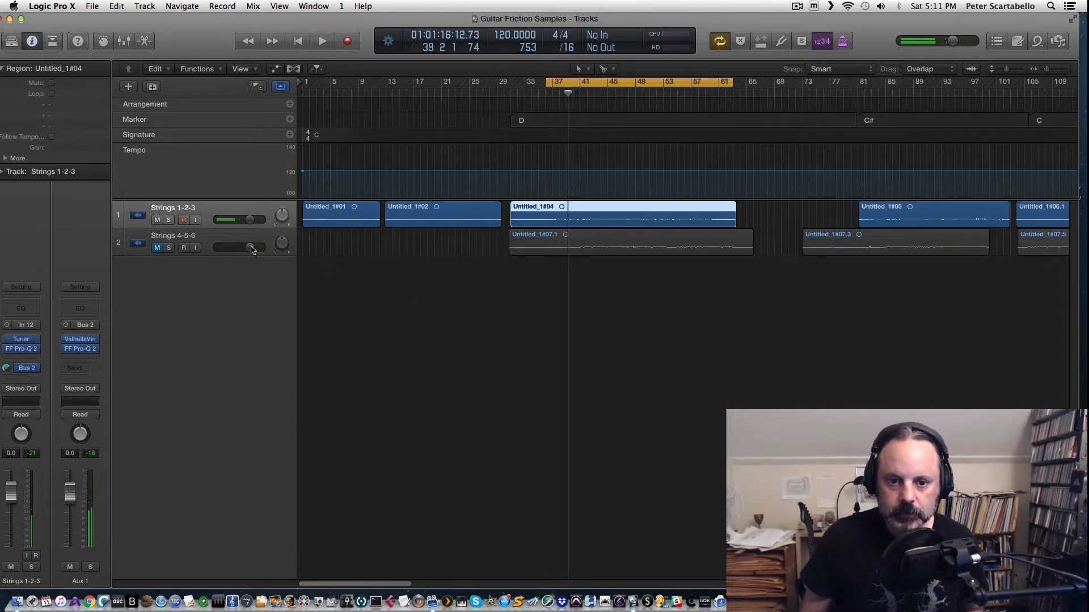
Step: Select and unmute the Strings 4-5-6 track, and mute Strings 1-2-3
click(219, 242)
click(158, 248)
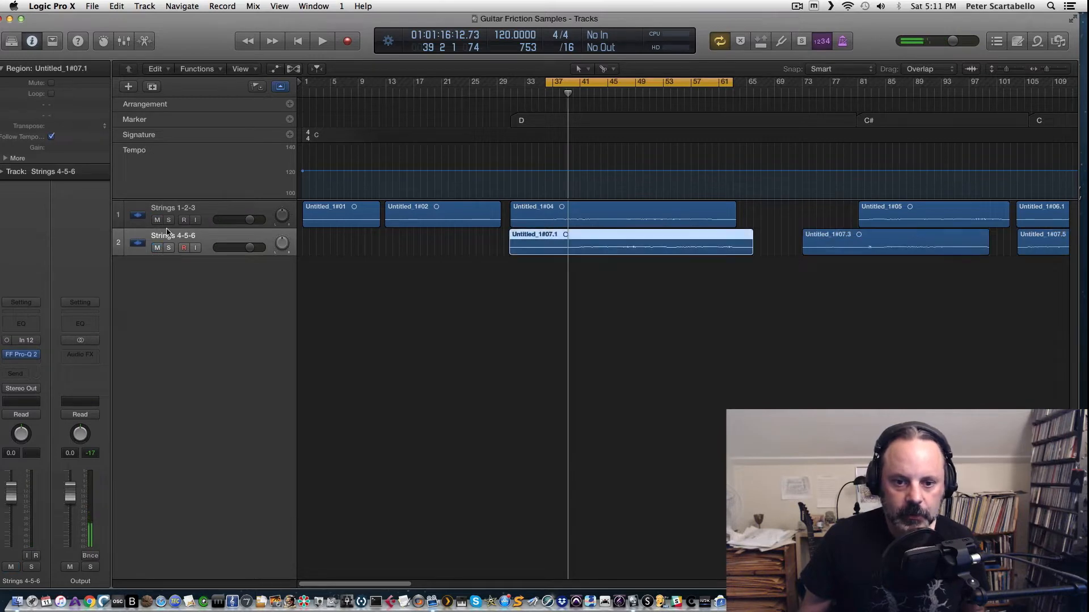
click(158, 220)
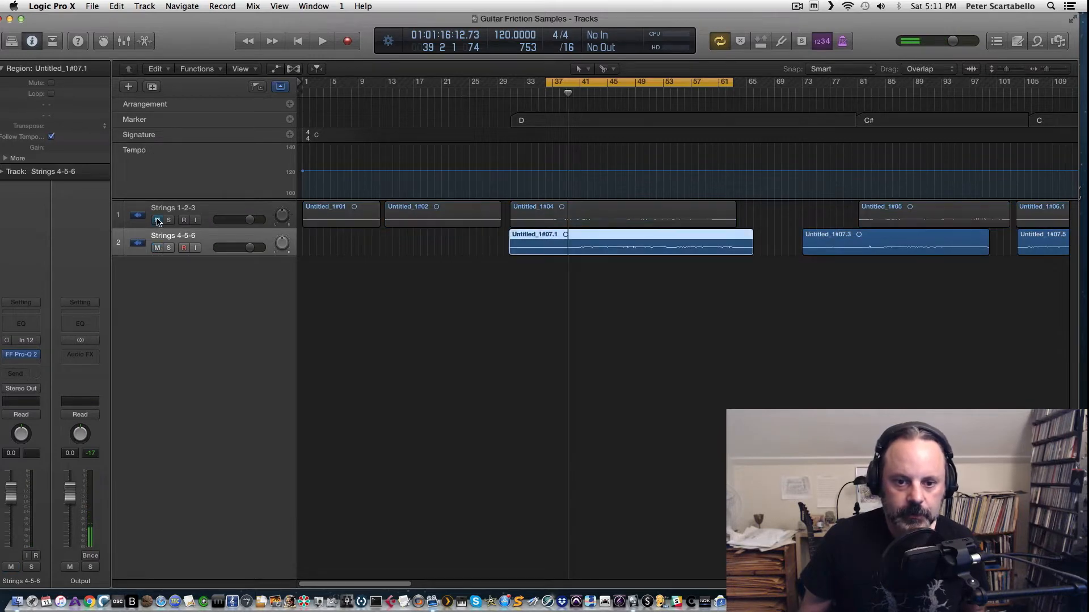
Step: Add a send from Strings 4-5-6 to Bus 2 and raise its level to 0.0 dB
click(20, 374)
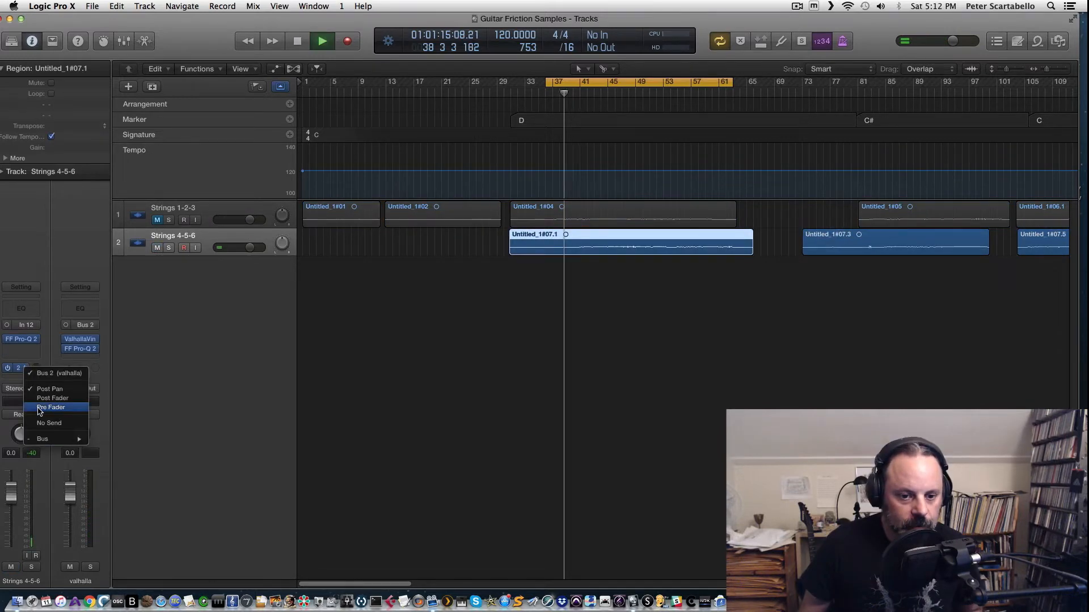
click(40, 407)
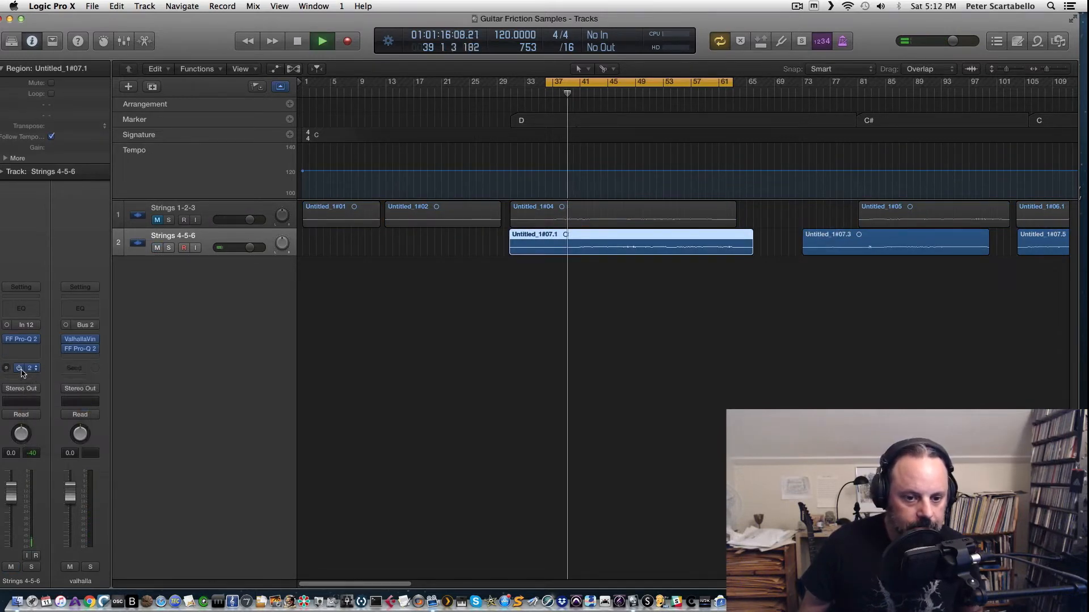
drag(7, 369, 30, 273)
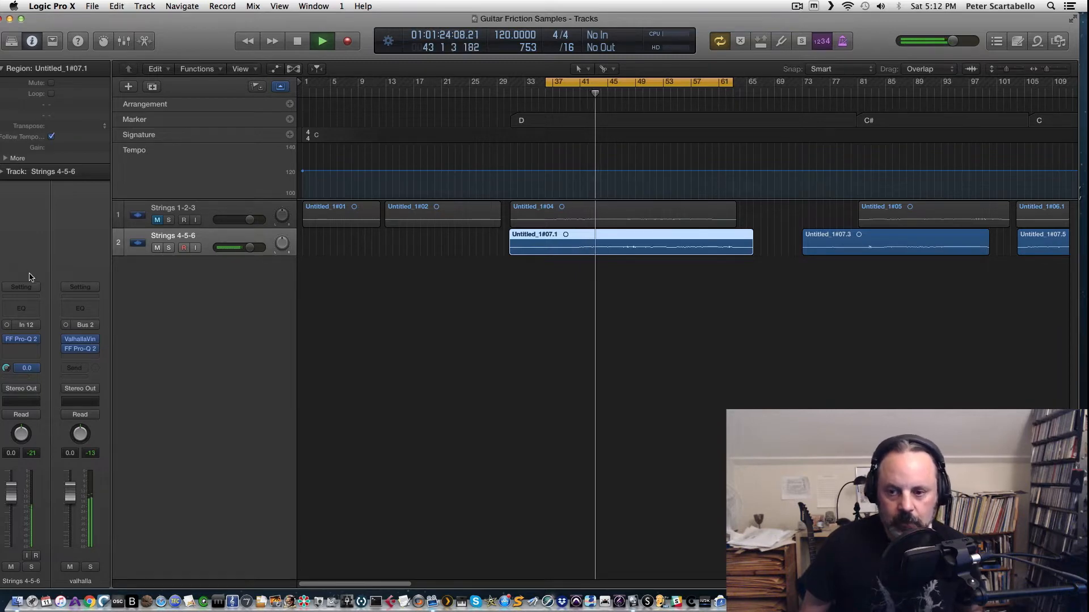
Step: Play back the mix, switching mute and solo between the two string tracks to compare their reverb sends
key(space)
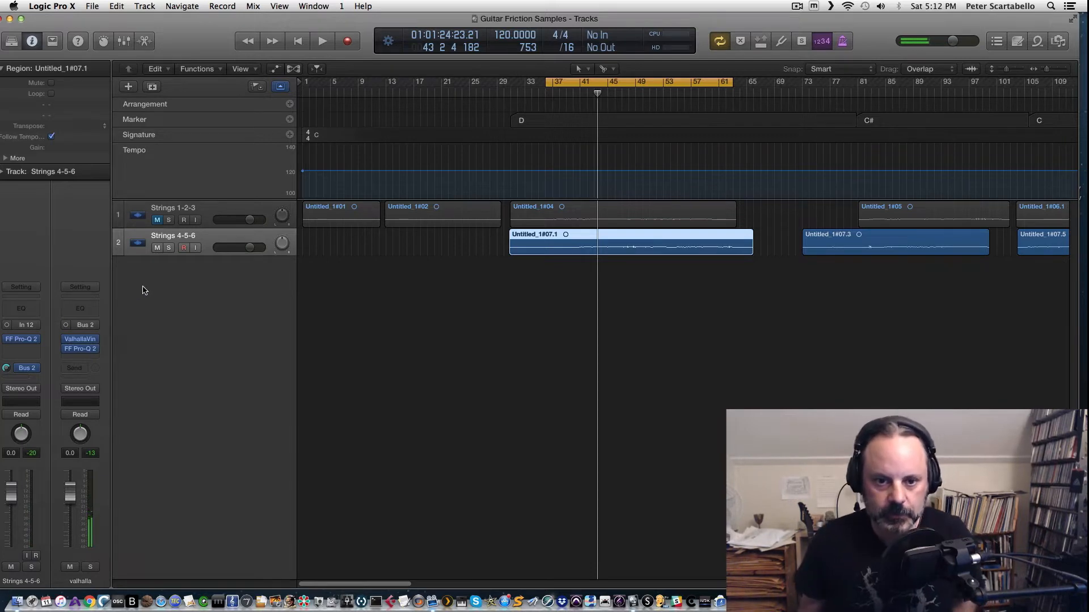
key(space)
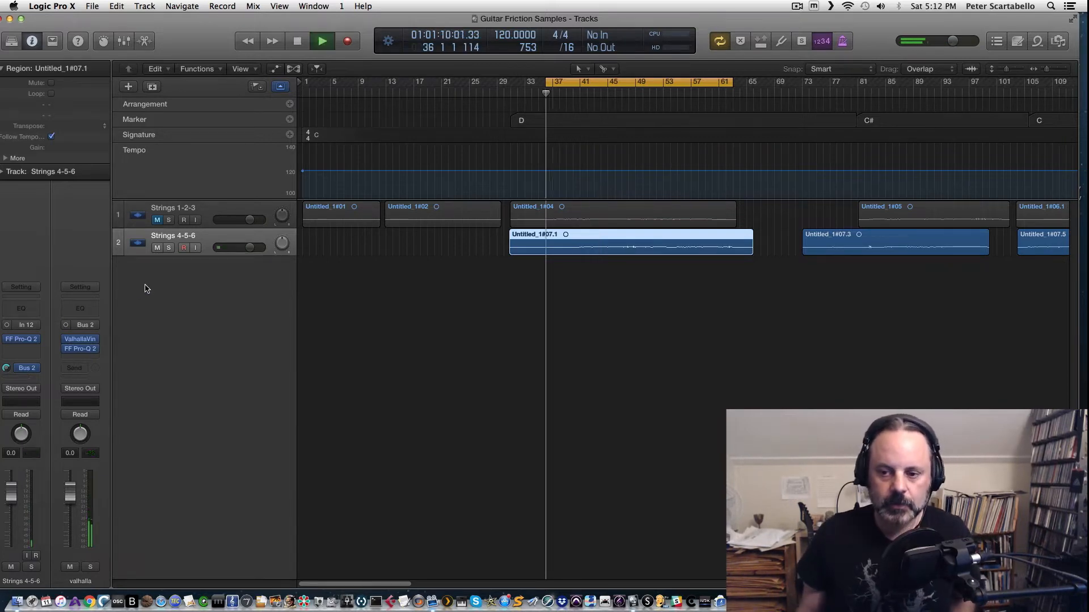
click(217, 218)
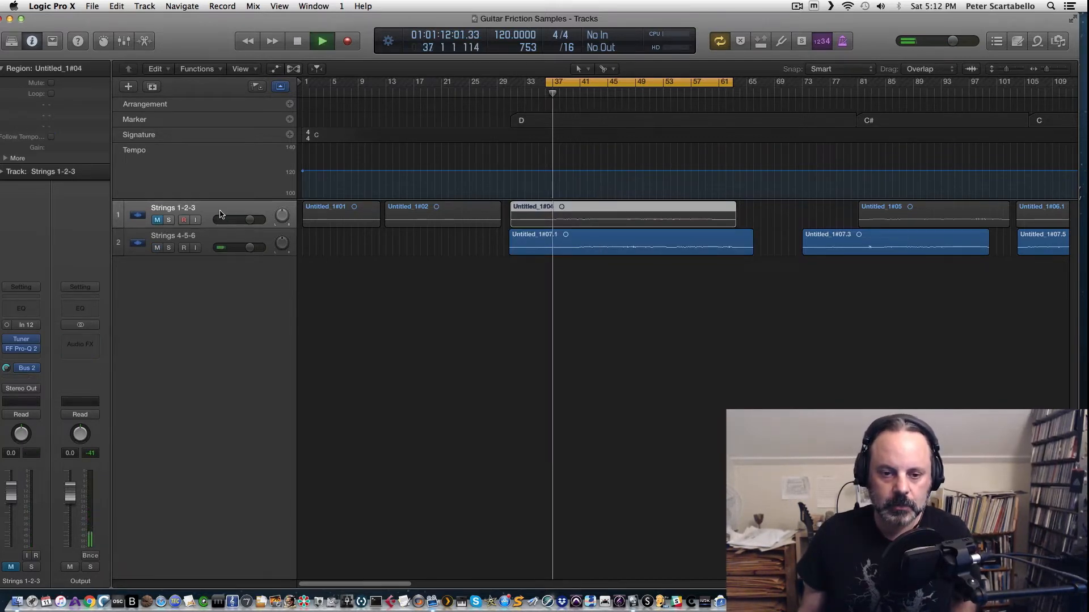
click(8, 369)
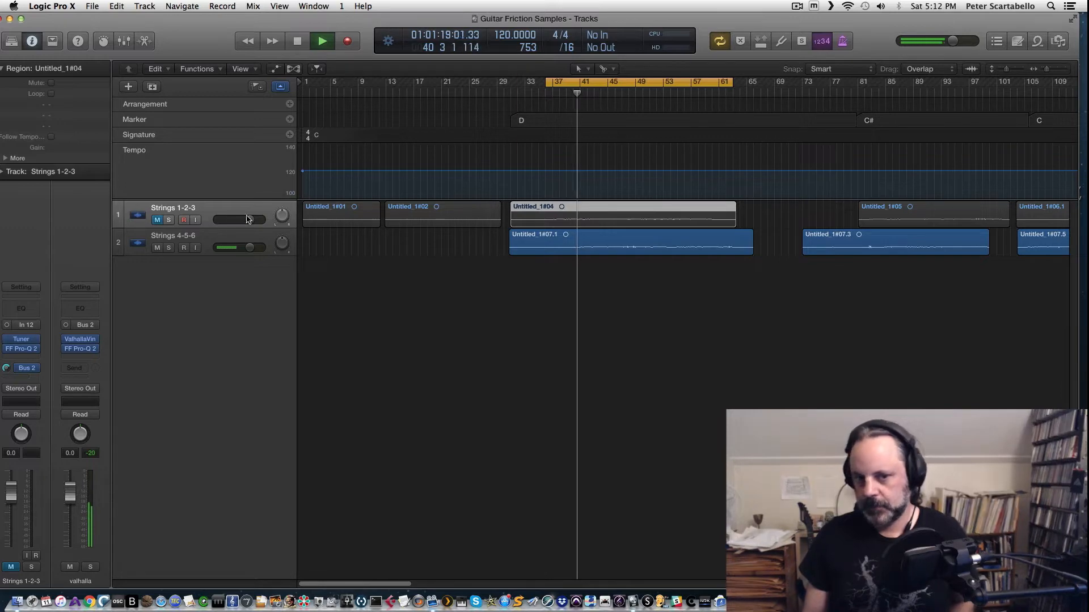
click(158, 220)
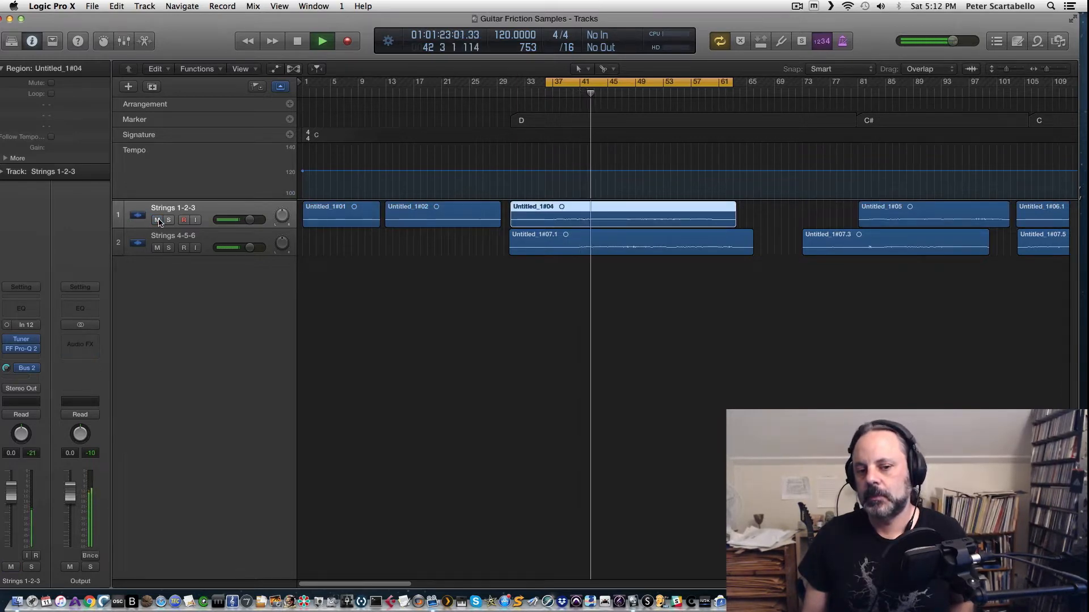
click(158, 220)
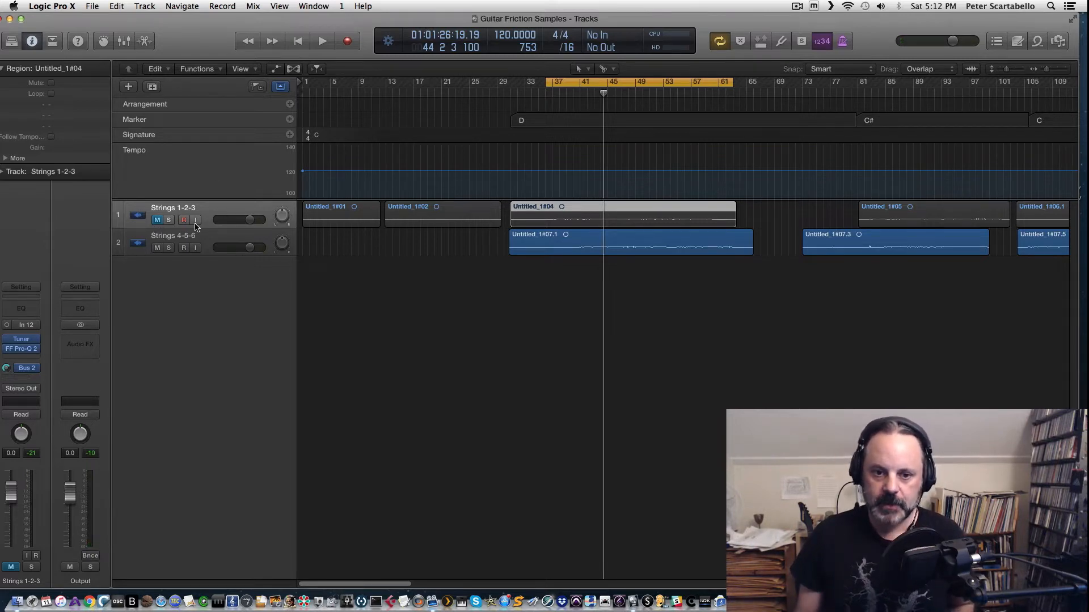
click(157, 249)
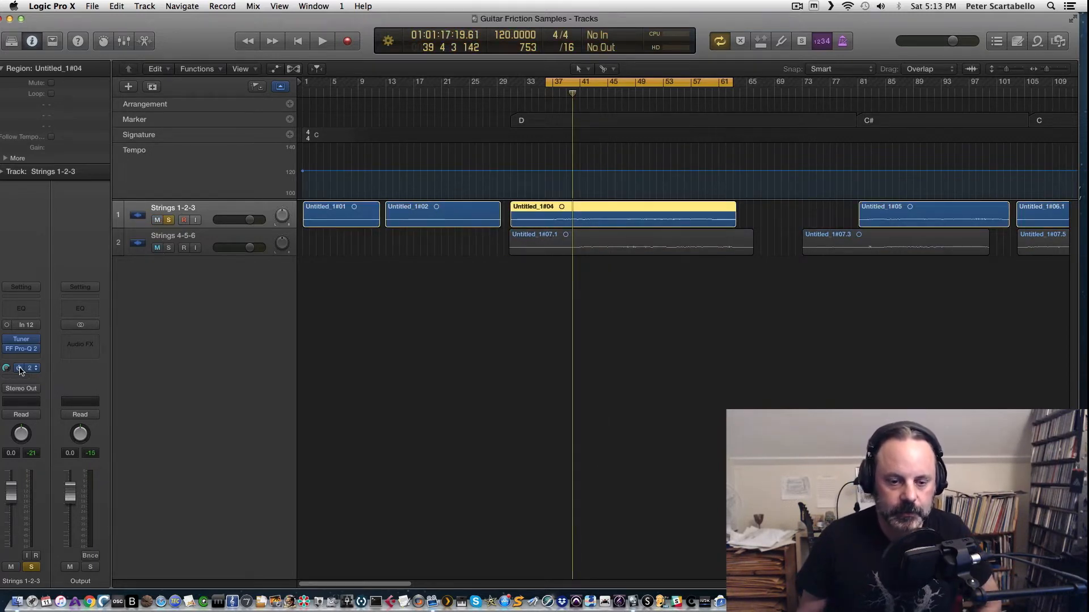
click(20, 369)
key(space)
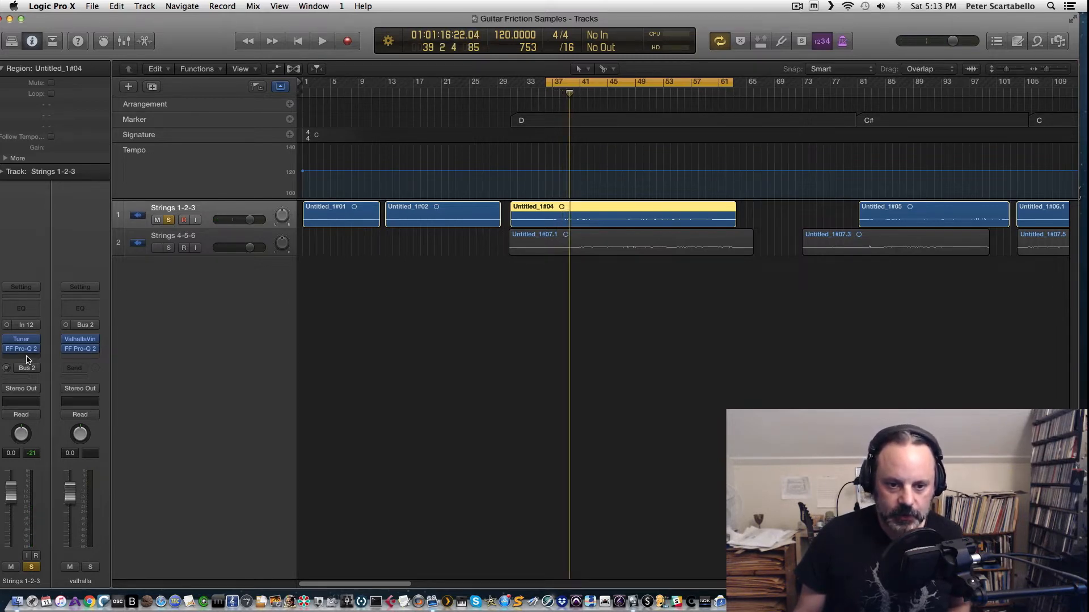
Step: Insert a mono CLA-3A compressor after Pro-Q 2 on Strings 1-2-3 and close its window
click(27, 359)
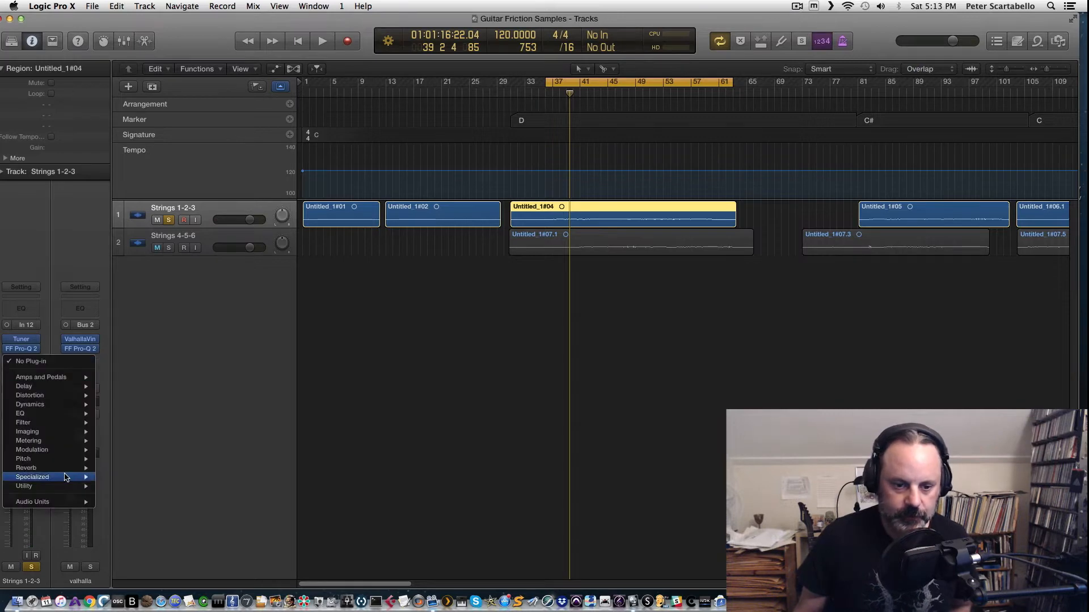
mouse_move(45, 503)
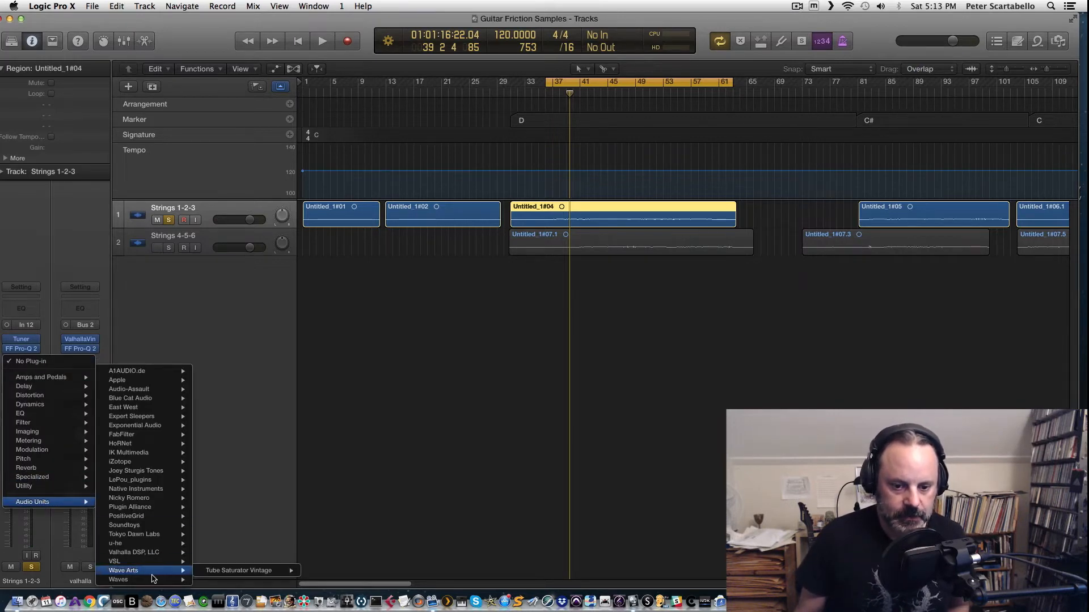
mouse_move(151, 581)
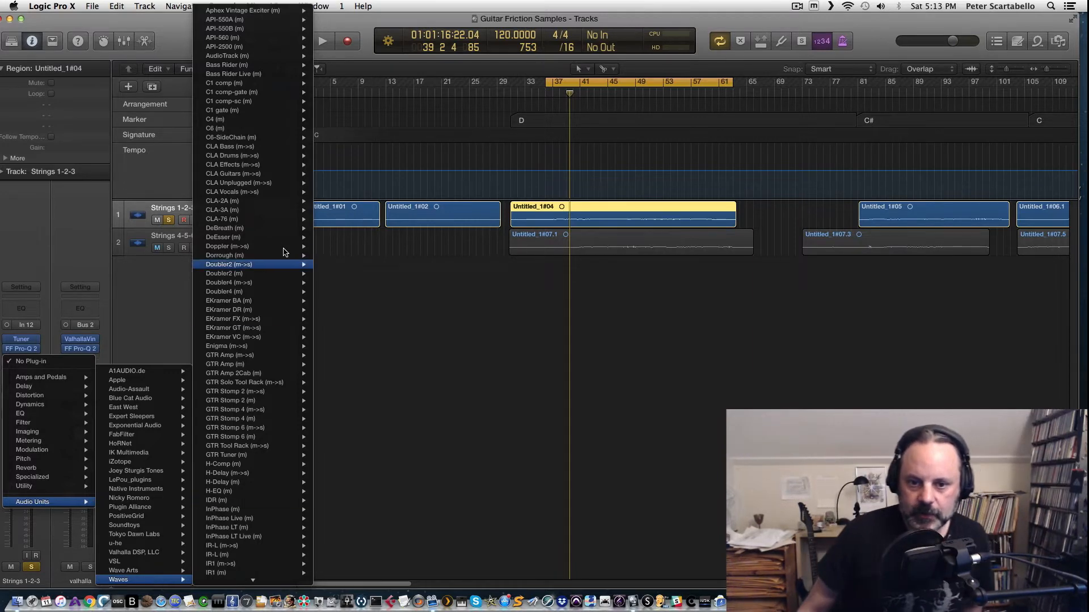
mouse_move(249, 210)
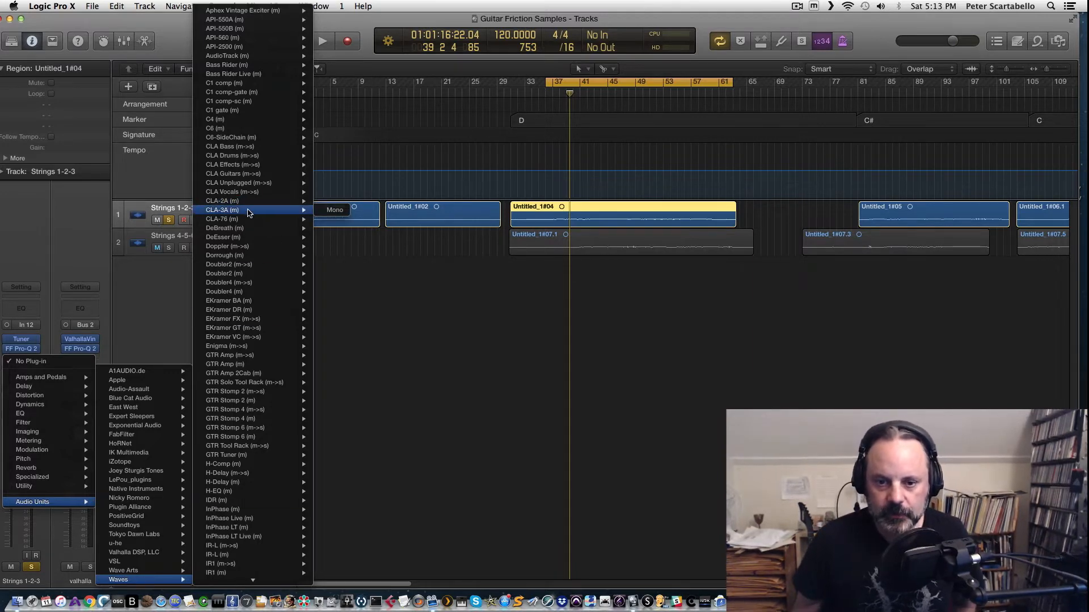
click(330, 211)
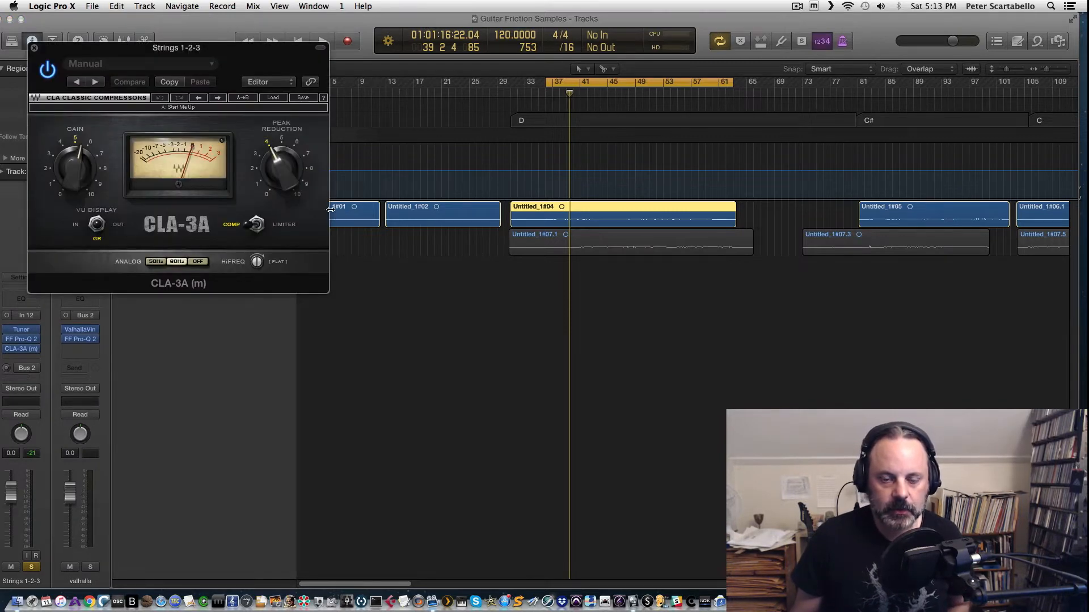
click(33, 50)
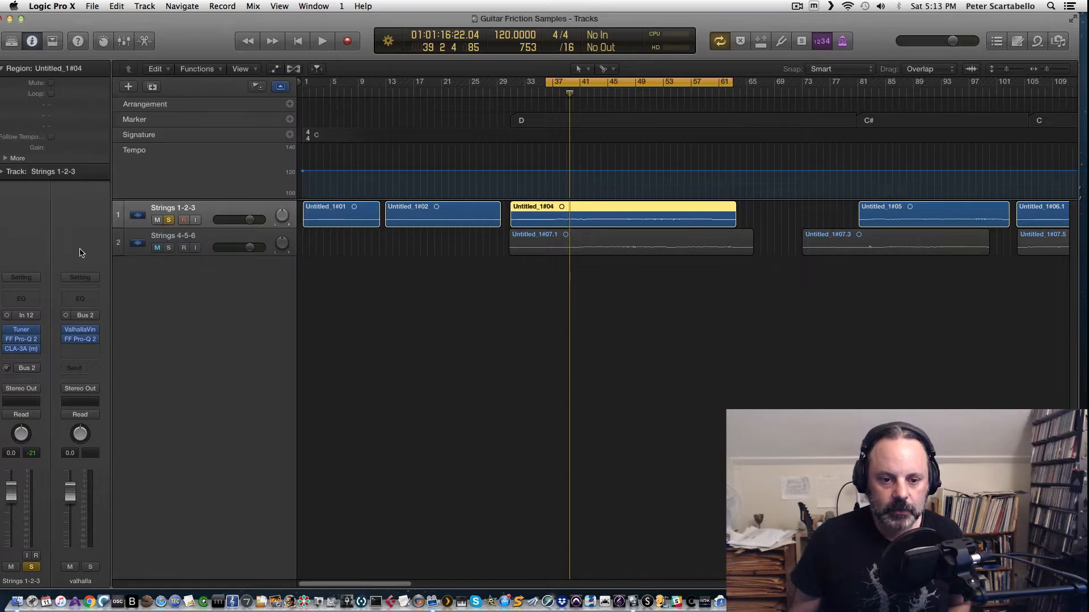
Step: Replace the CLA-3A on Strings 1-2-3 with a mono PuigChild 660 compressor
click(36, 353)
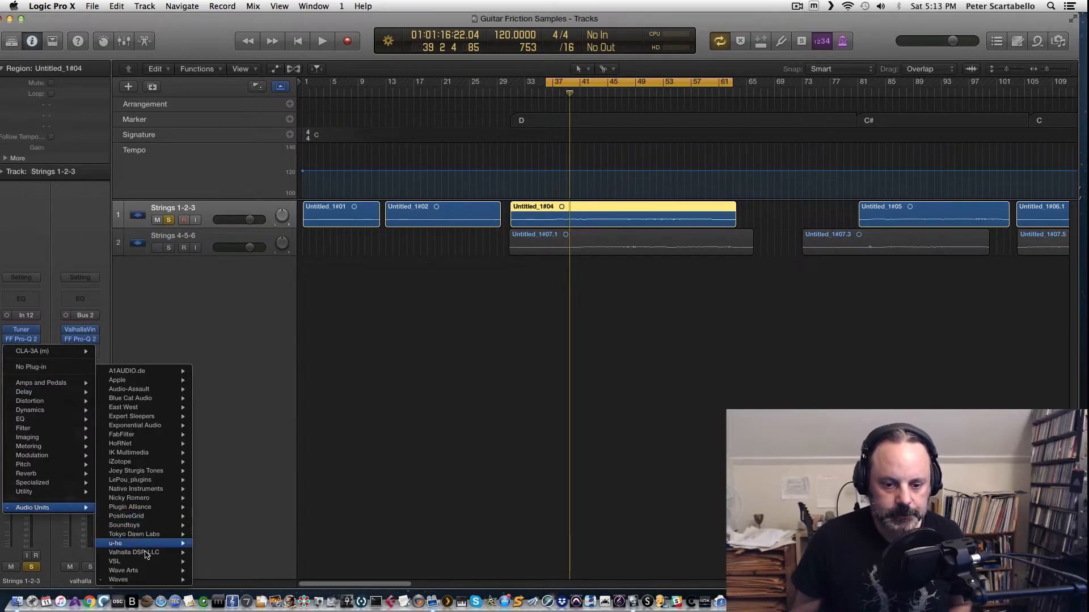
scroll(230, 457, down, 10)
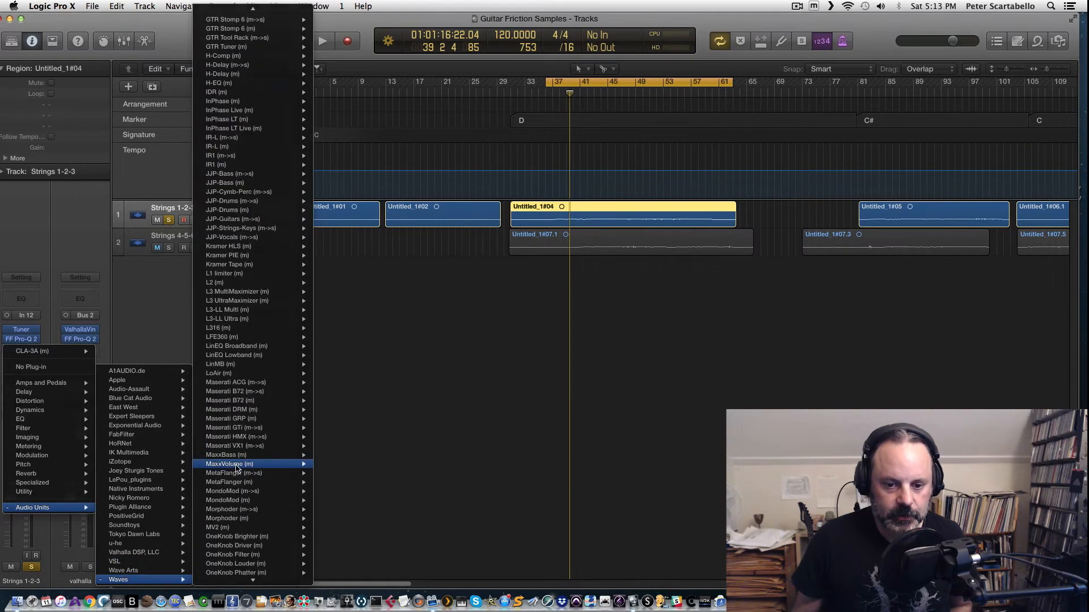
scroll(230, 457, down, 15)
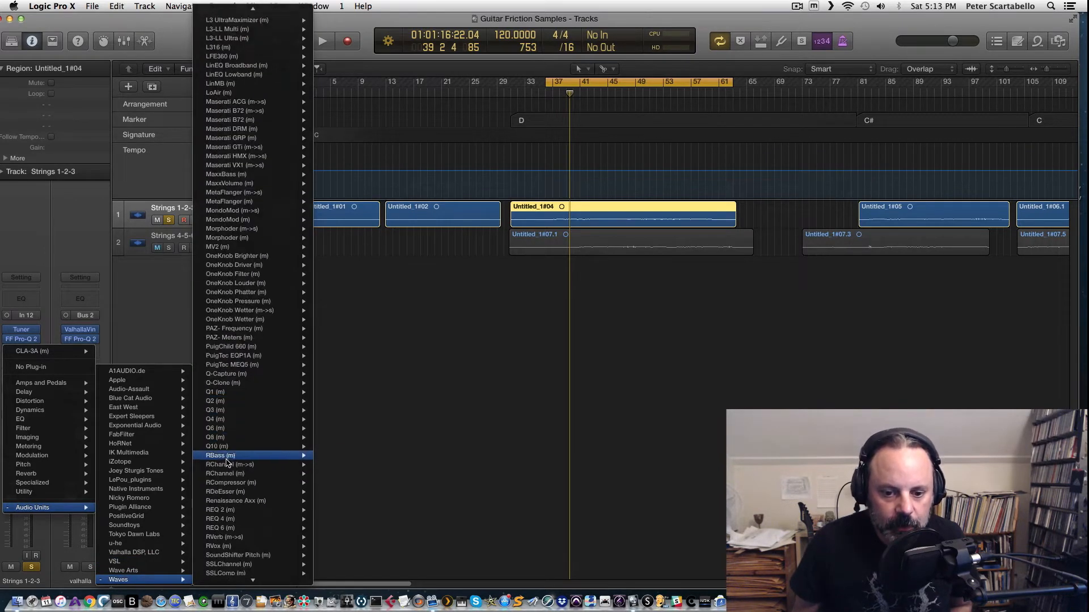
mouse_move(226, 464)
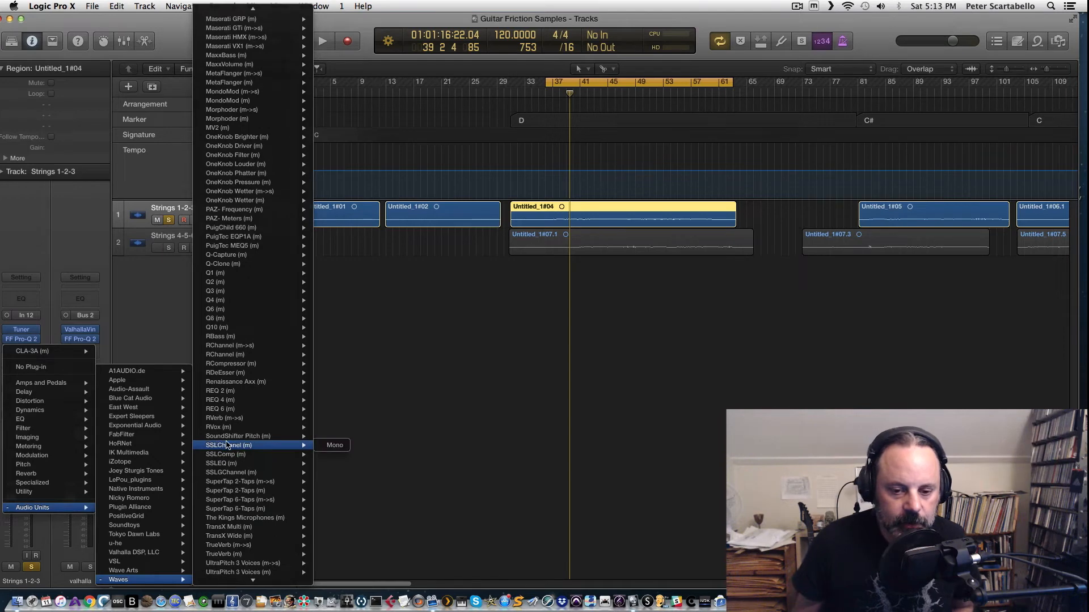
scroll(227, 445, down, 2)
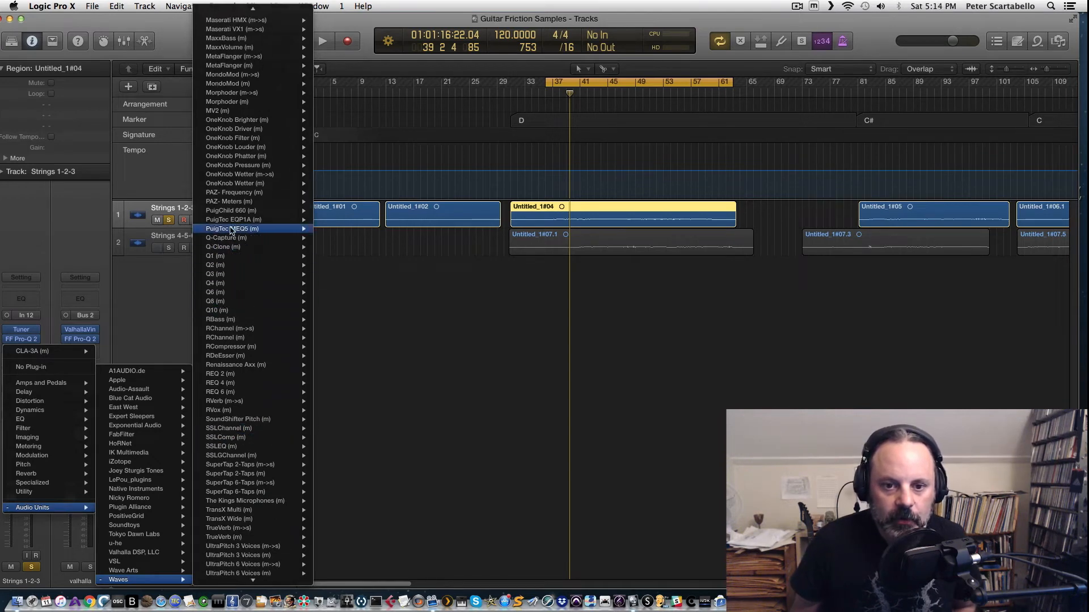
mouse_move(234, 214)
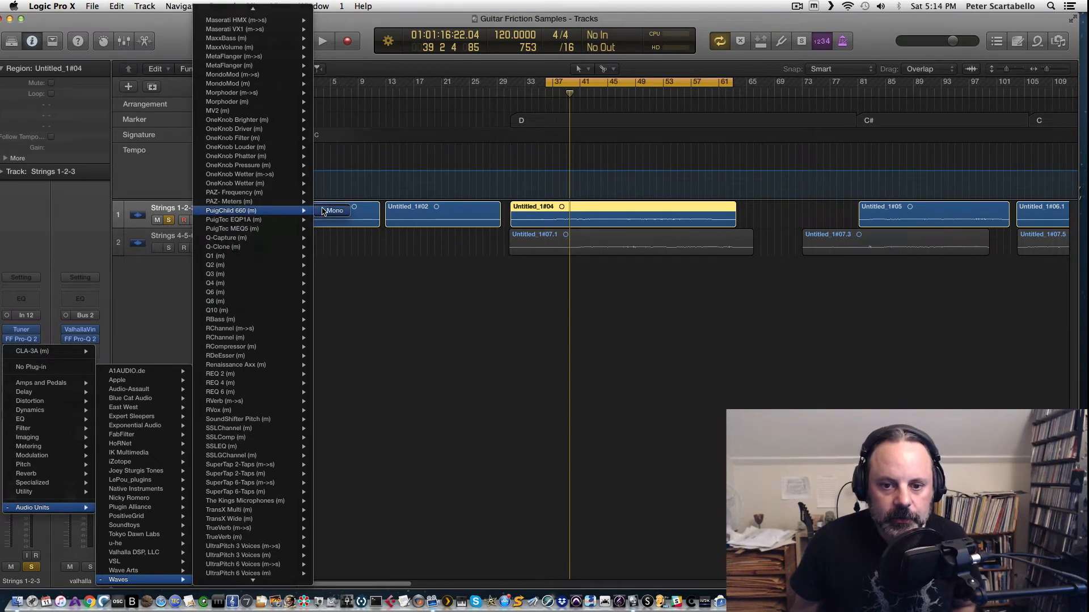
click(322, 211)
Step: Audition Strings 1-2-3 through the PuigChild 660, opening its preset list without choosing one
key(space)
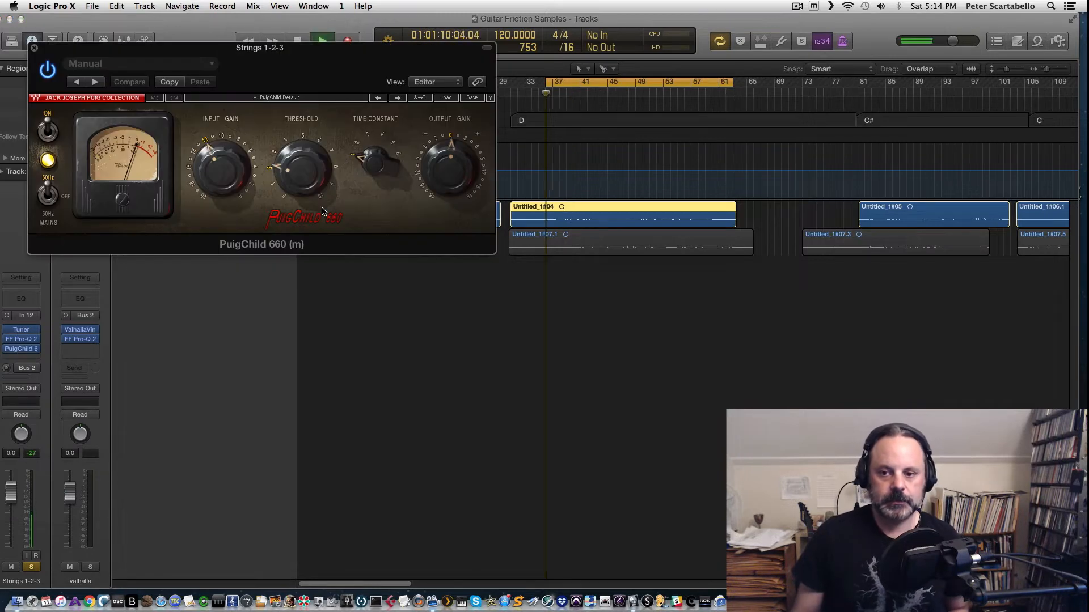
drag(253, 61, 445, 309)
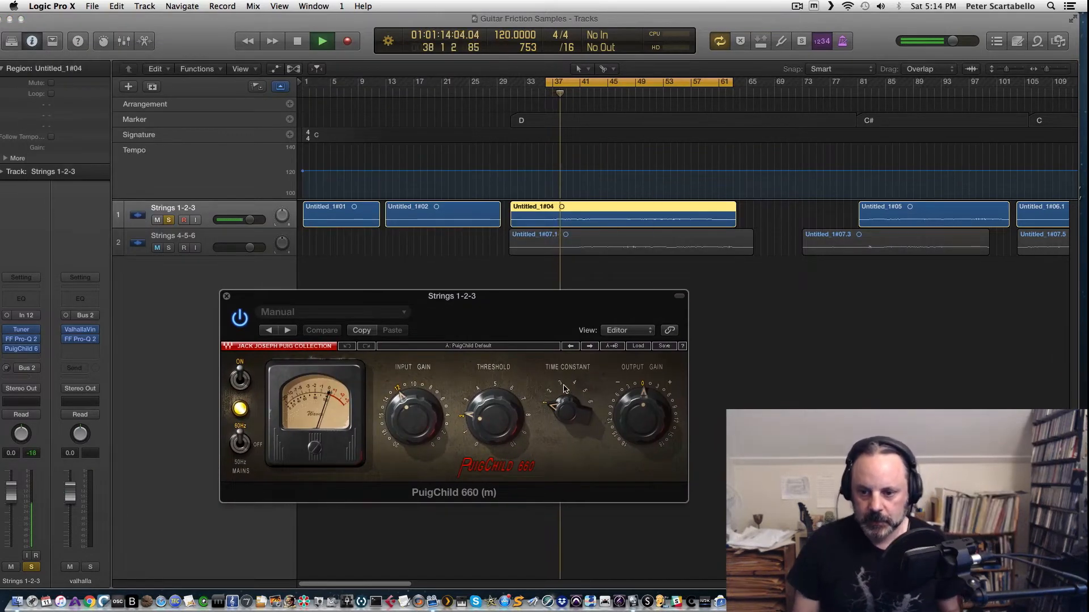
click(638, 346)
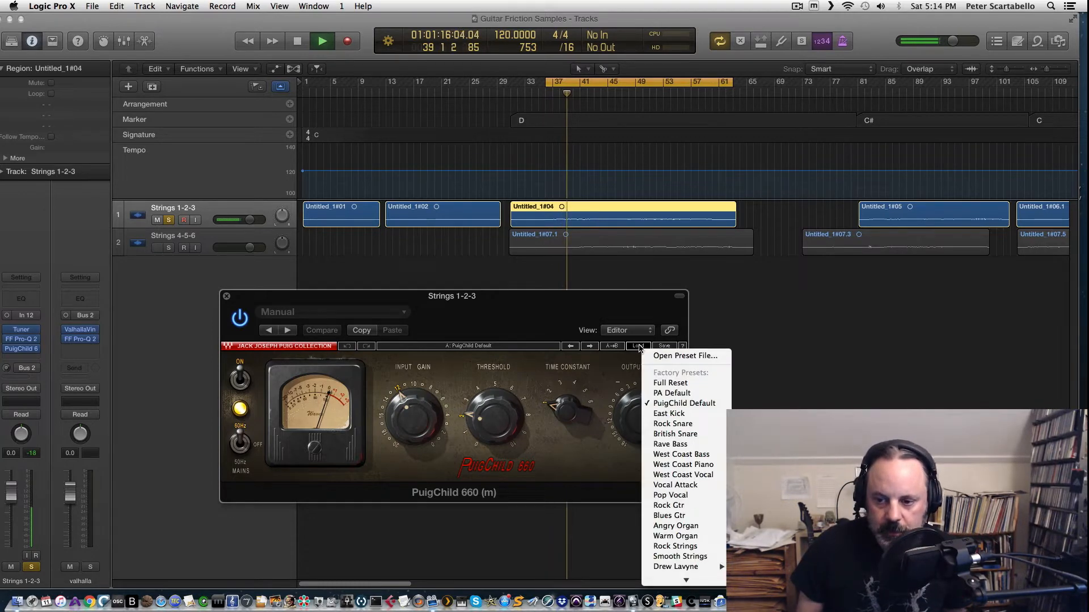
click(574, 313)
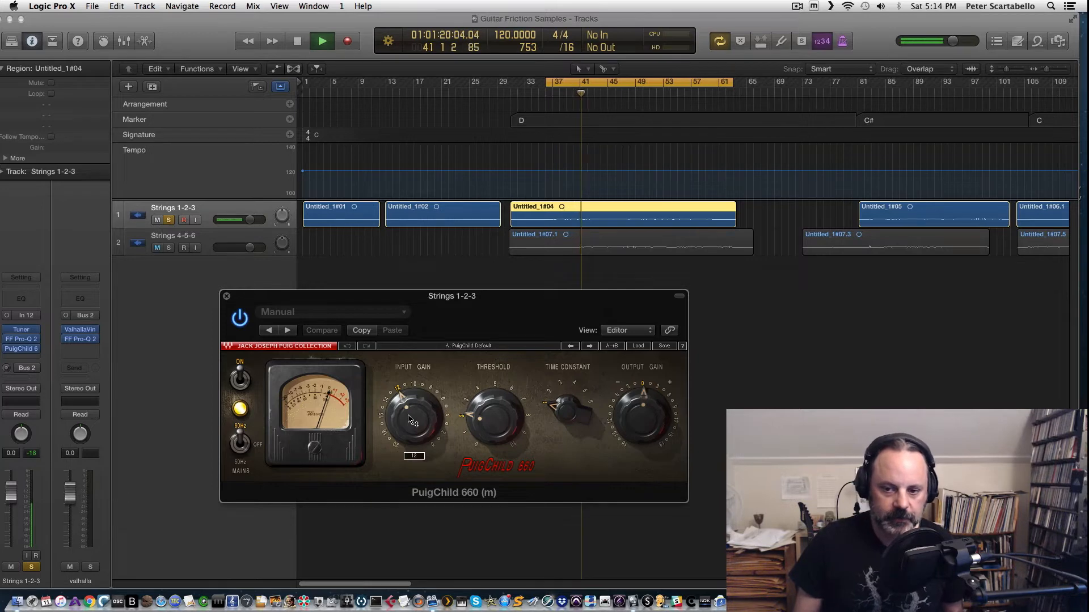
key(space)
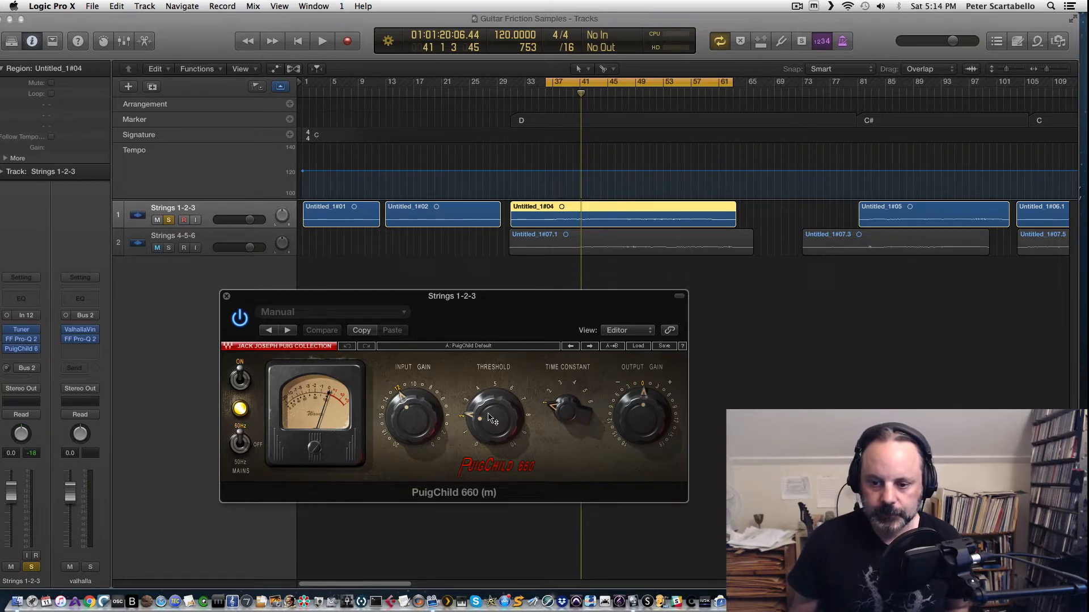
key(space)
key(space)
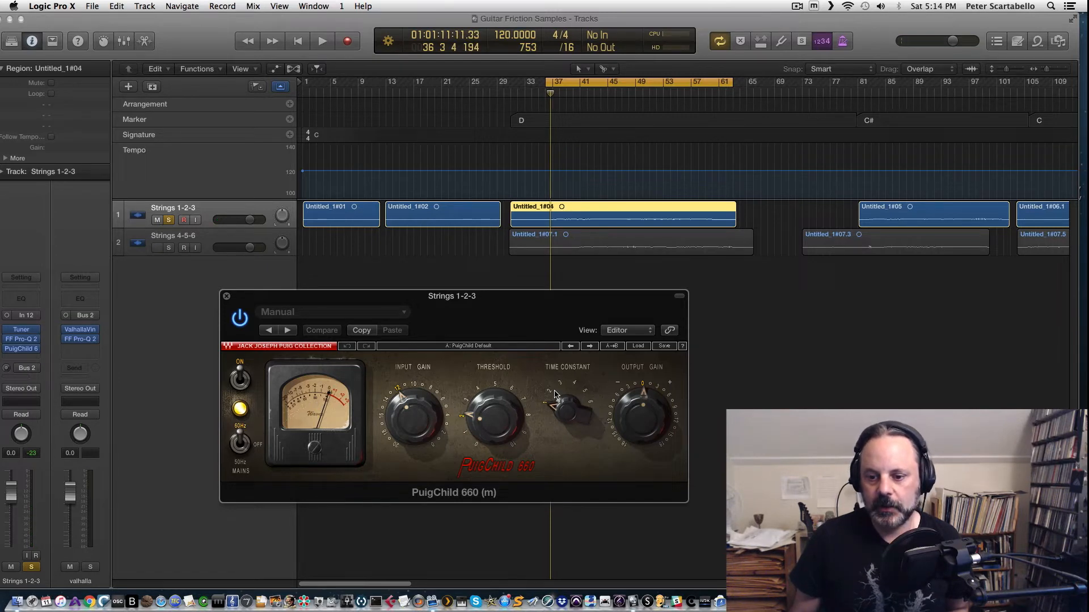
Step: Raise the PuigChild threshold, then load its Smooth Strings factory preset
mouse_move(482, 418)
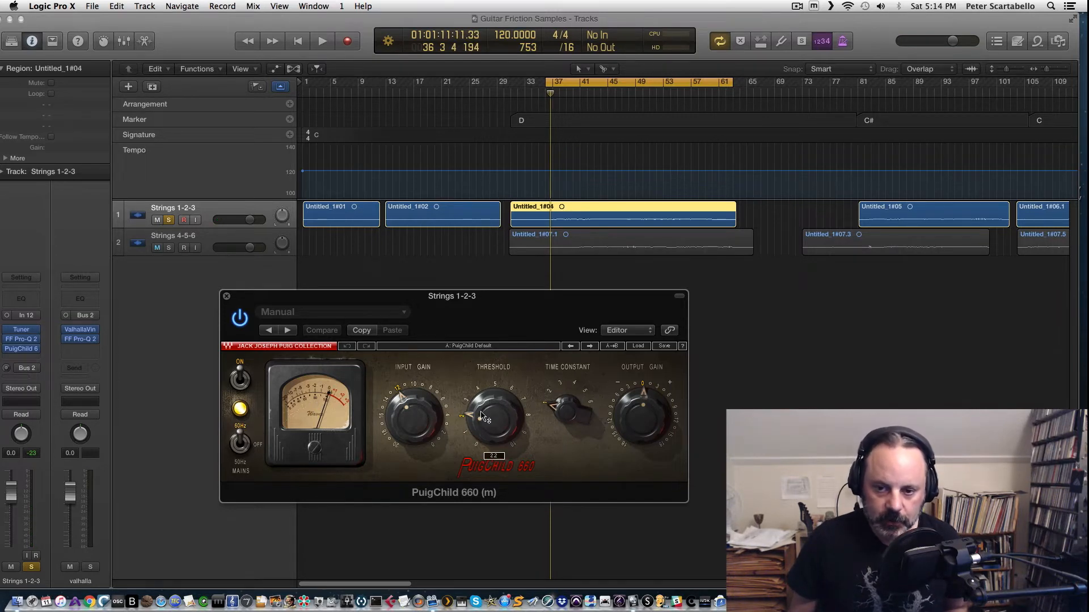
key(space)
drag(482, 418, 483, 389)
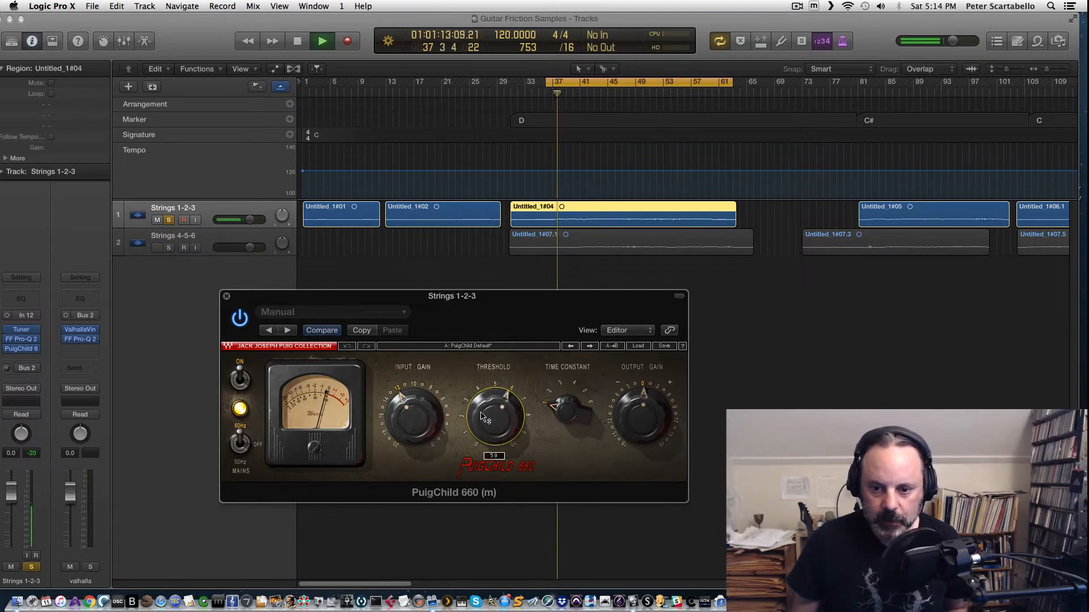
click(638, 346)
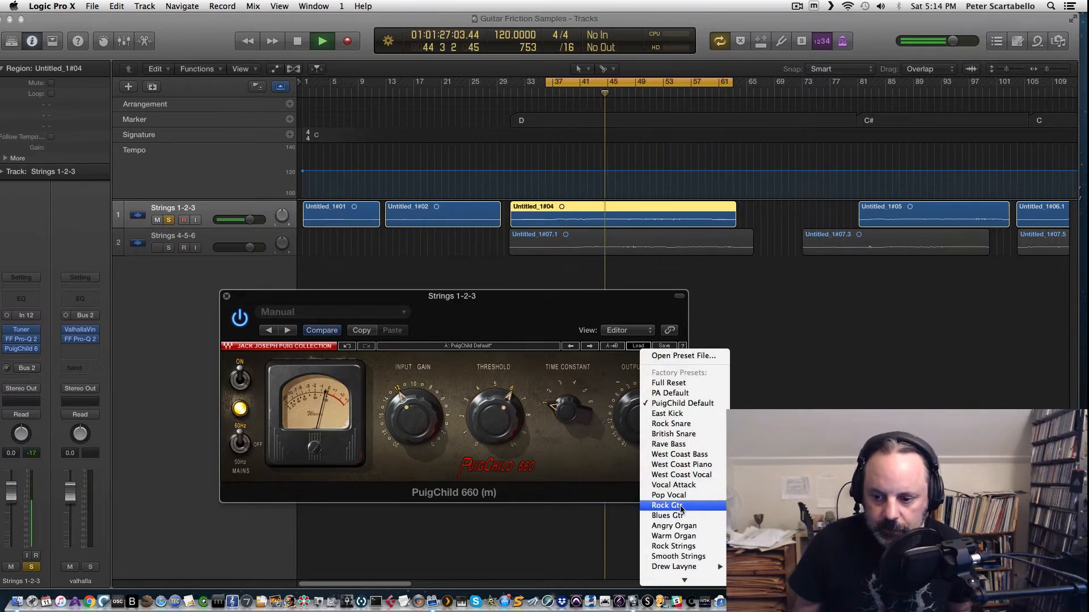
click(679, 541)
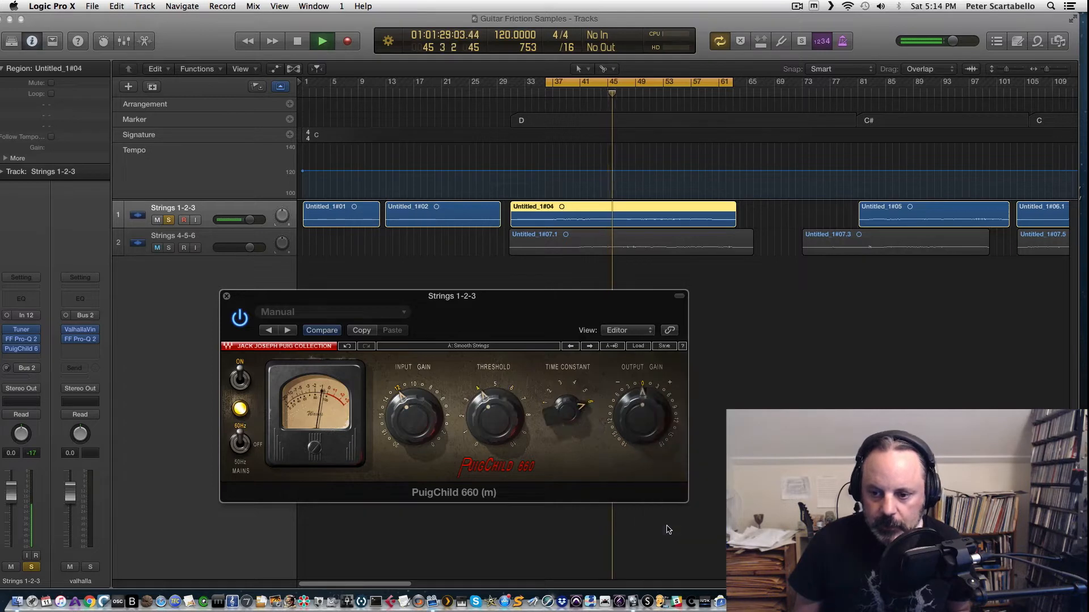
mouse_move(562, 417)
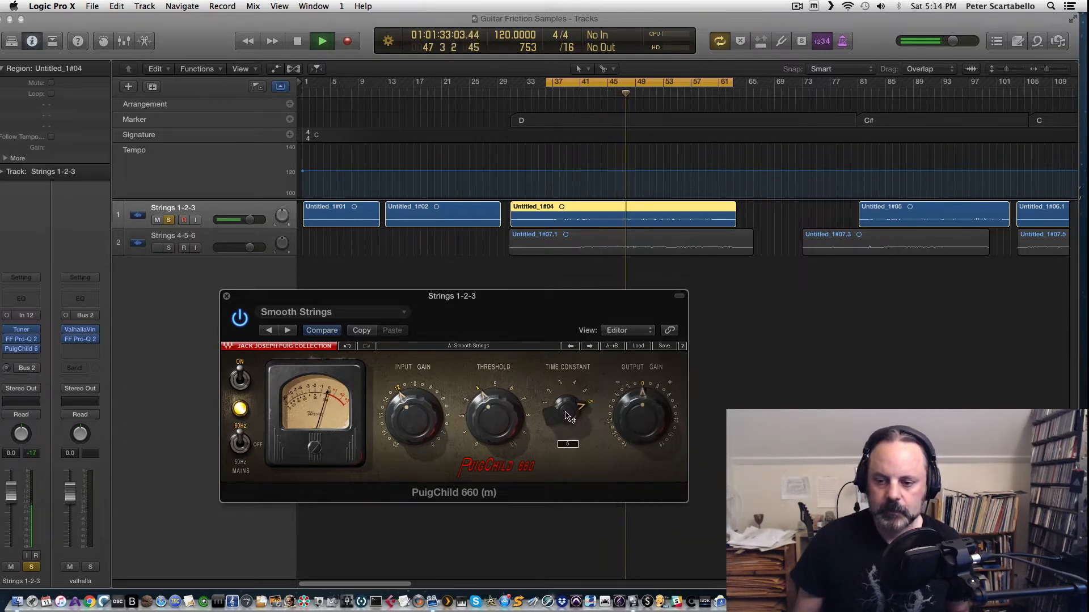
Step: Fine-tune the PuigChild 660 time constant, input gain and threshold on Strings 1-2-3, then close its window
drag(566, 412, 564, 414)
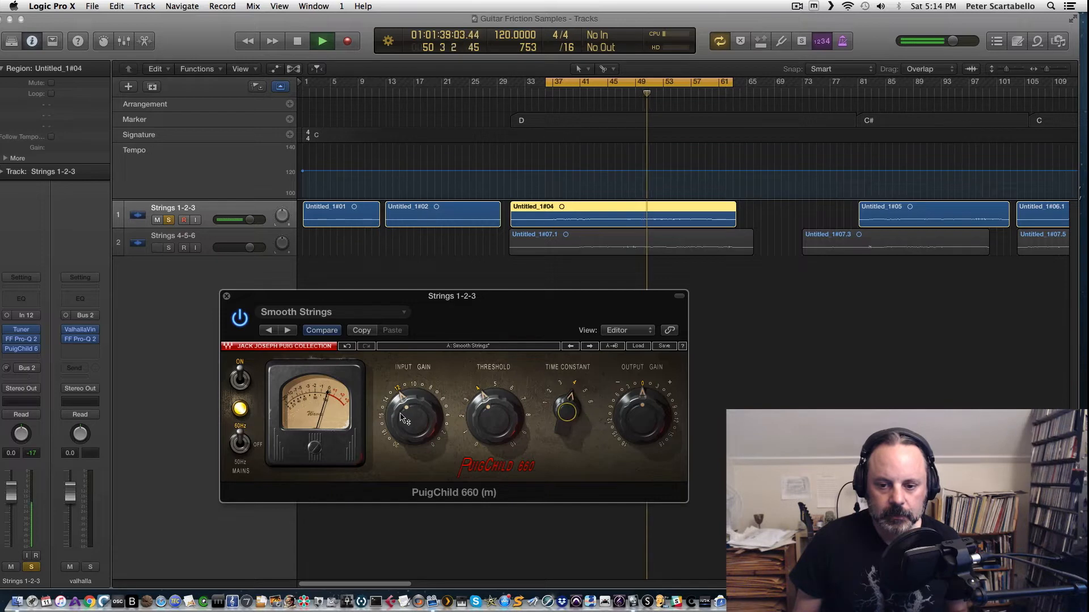
click(401, 413)
drag(402, 413, 416, 429)
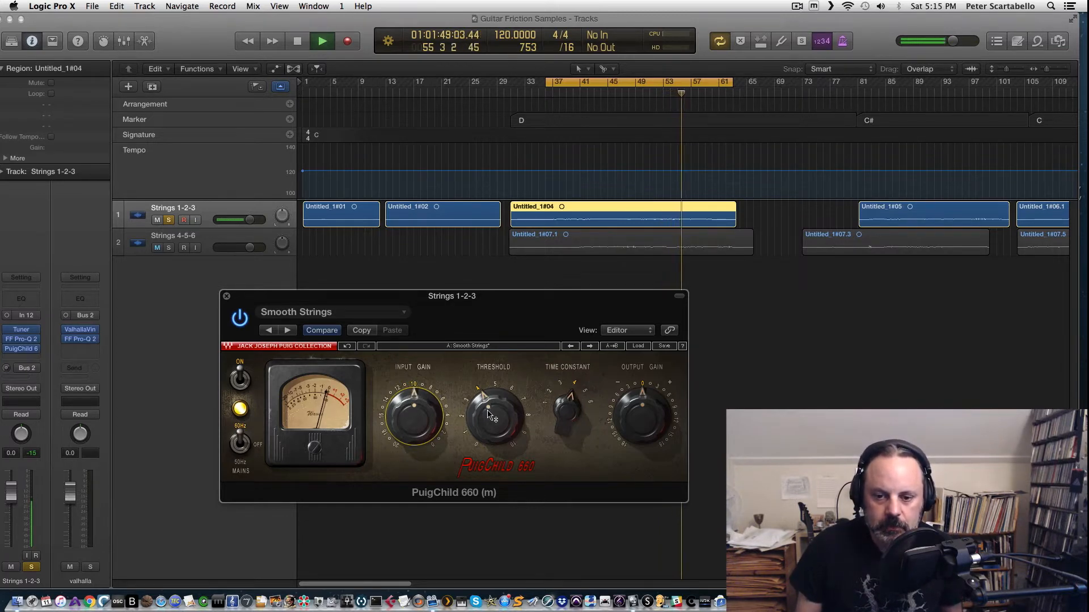
mouse_move(487, 412)
mouse_down()
mouse_move(487, 384)
mouse_move(487, 405)
mouse_up()
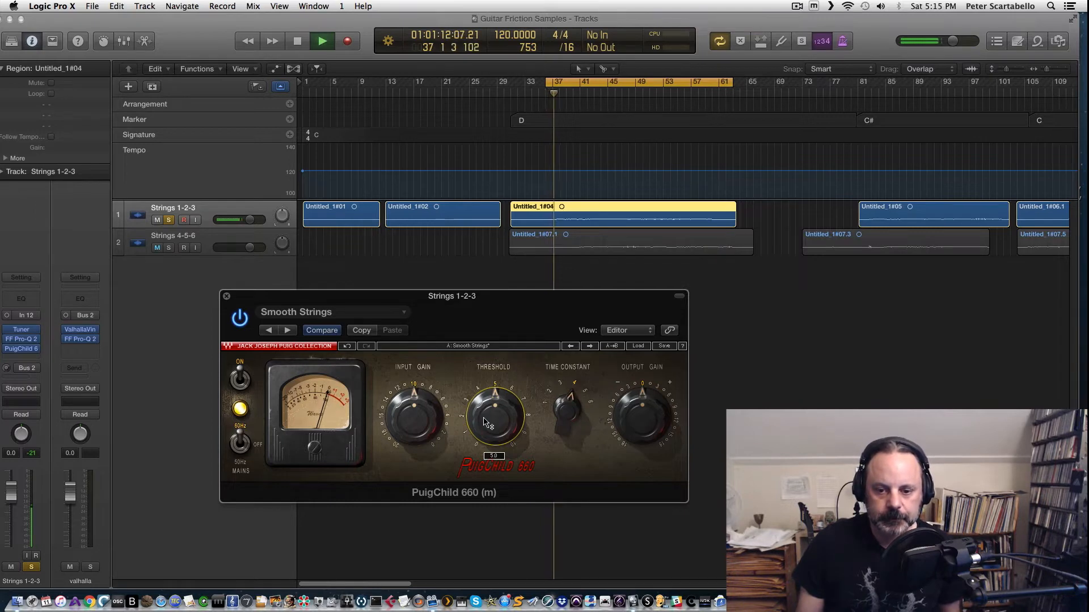
drag(486, 423, 487, 415)
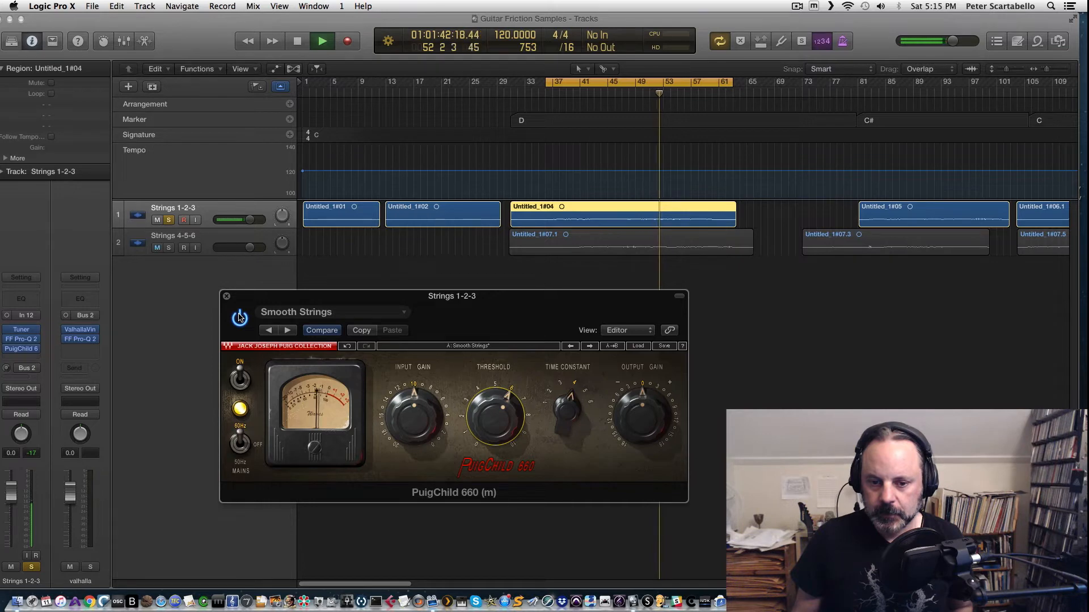
click(17, 369)
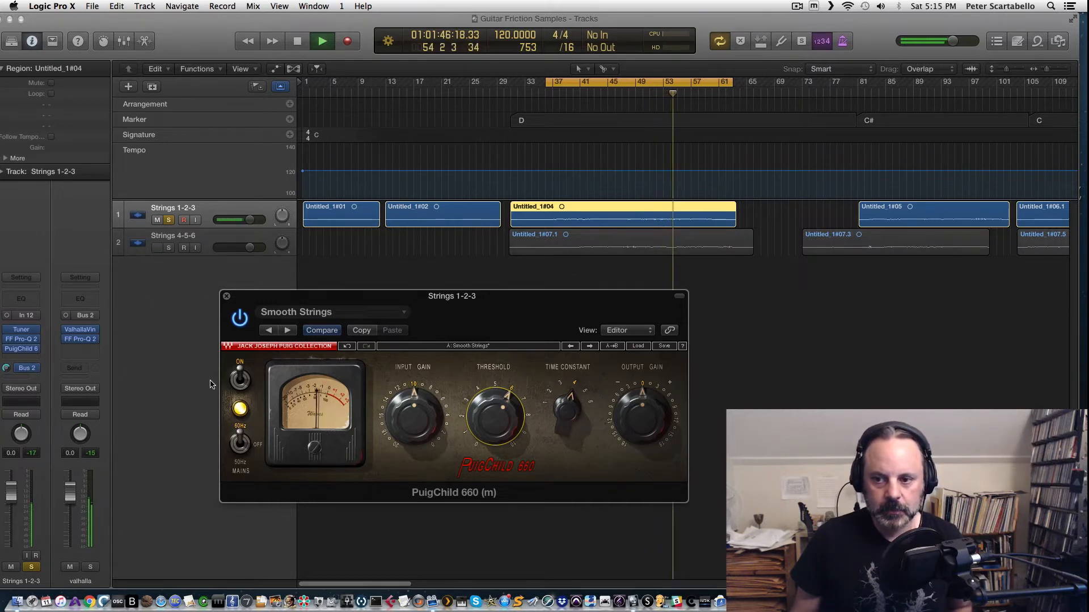
click(226, 297)
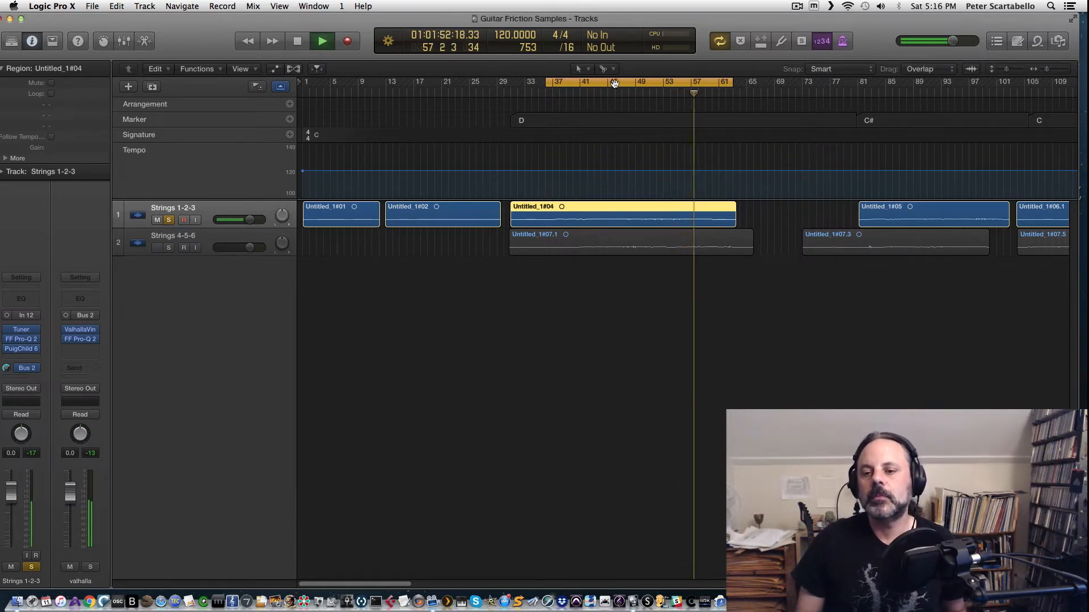
Step: Turn off cycle mode and play back the arrangement from around bar 37
click(615, 85)
key(space)
click(558, 97)
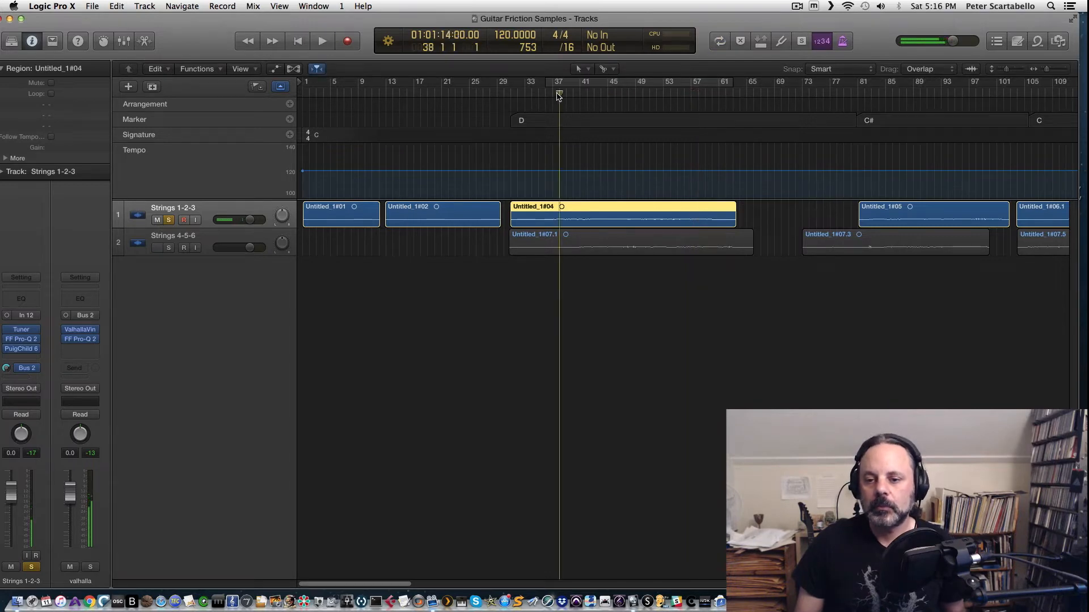
key(space)
key(space)
click(540, 95)
key(space)
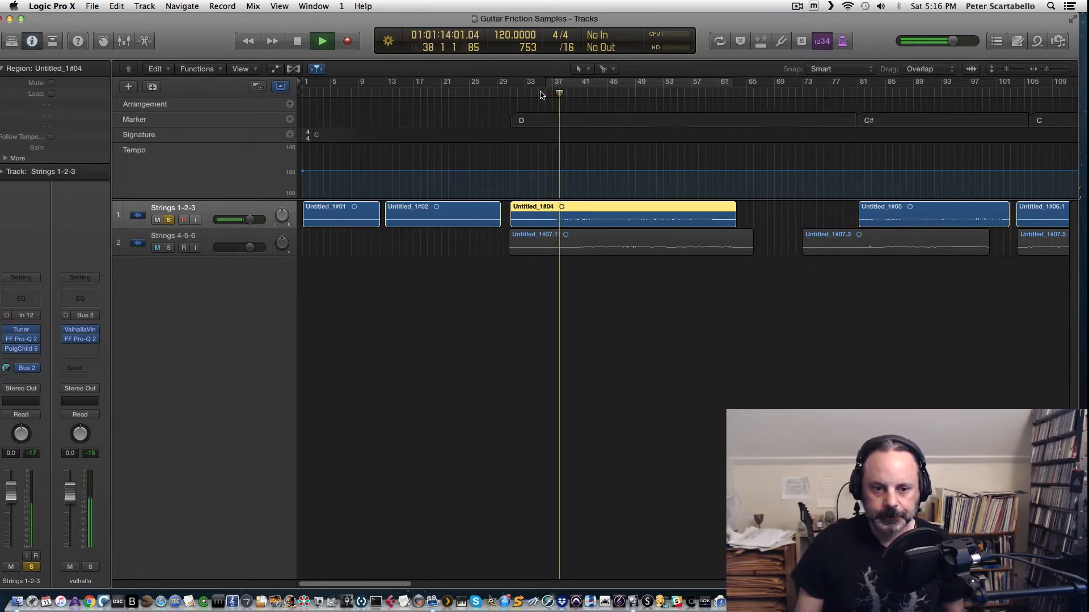
key(space)
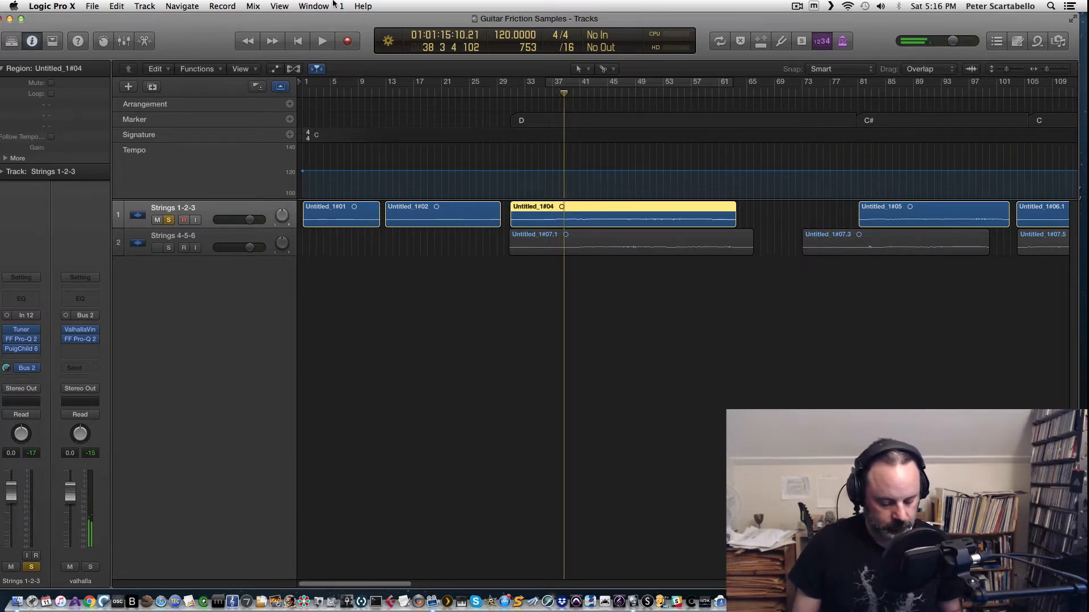
Step: Copy the PuigChild 660 from Strings 1-2-3 onto Strings 4-5-6 in the mixer and close the mixer
key(super+2)
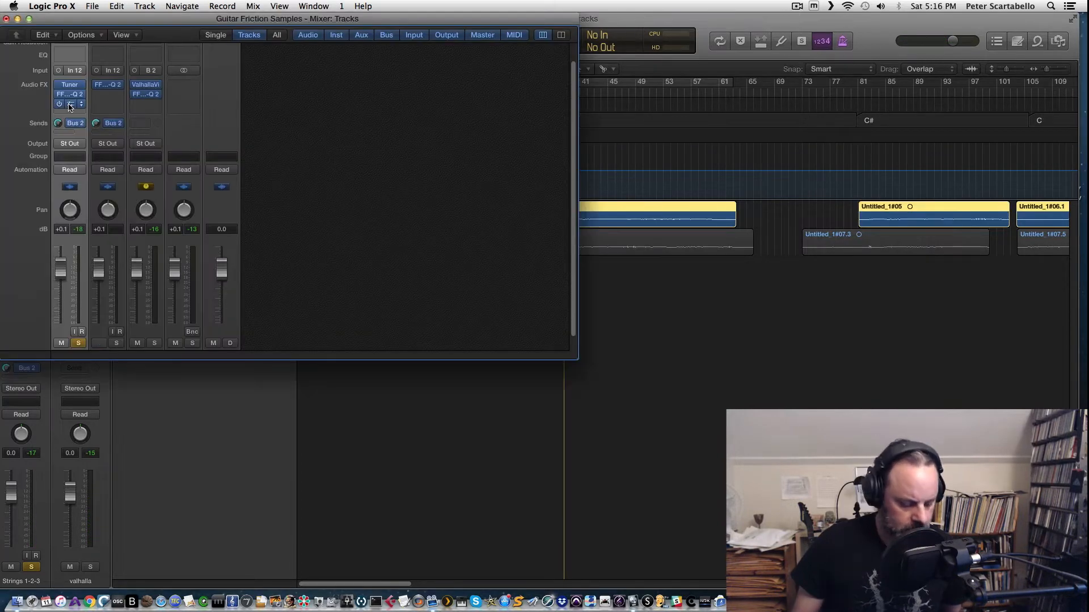
drag(69, 104, 108, 101)
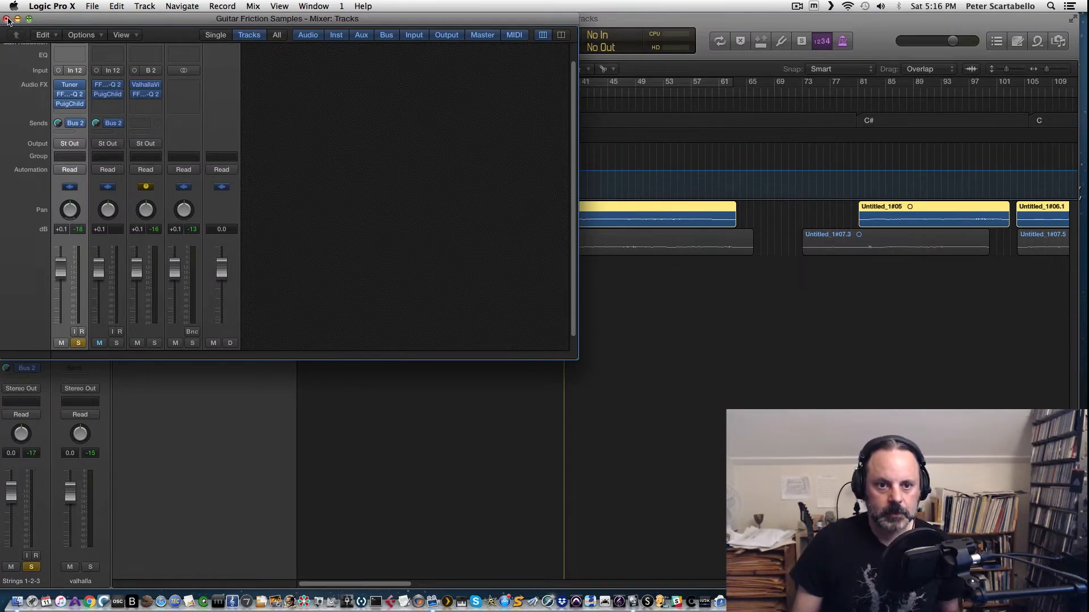
click(6, 19)
Step: Solo Strings 4-5-6 and play it back through the copied compressor
click(540, 94)
key(space)
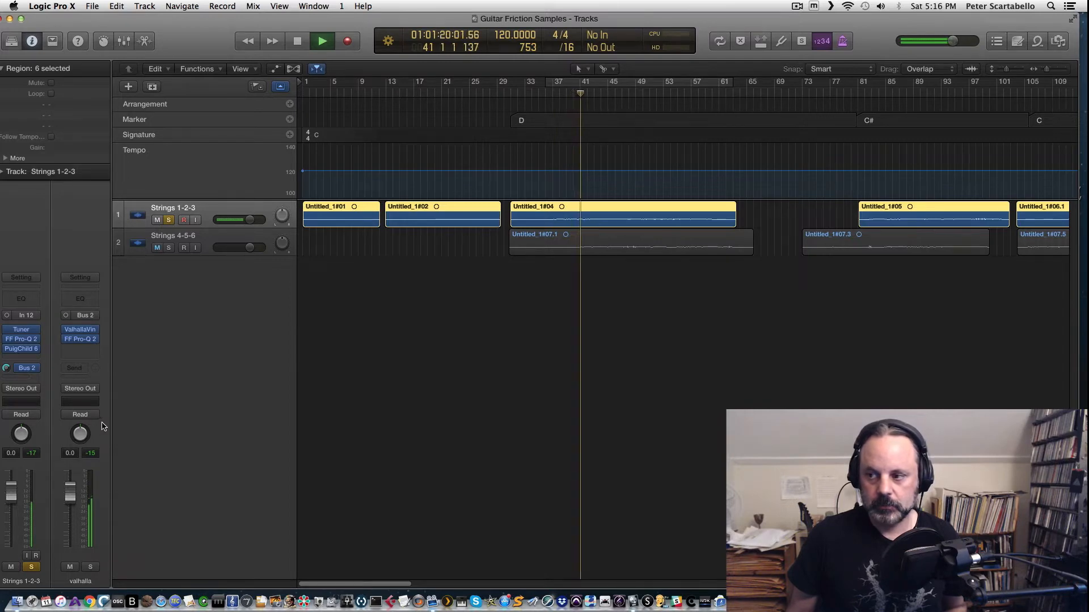
key(space)
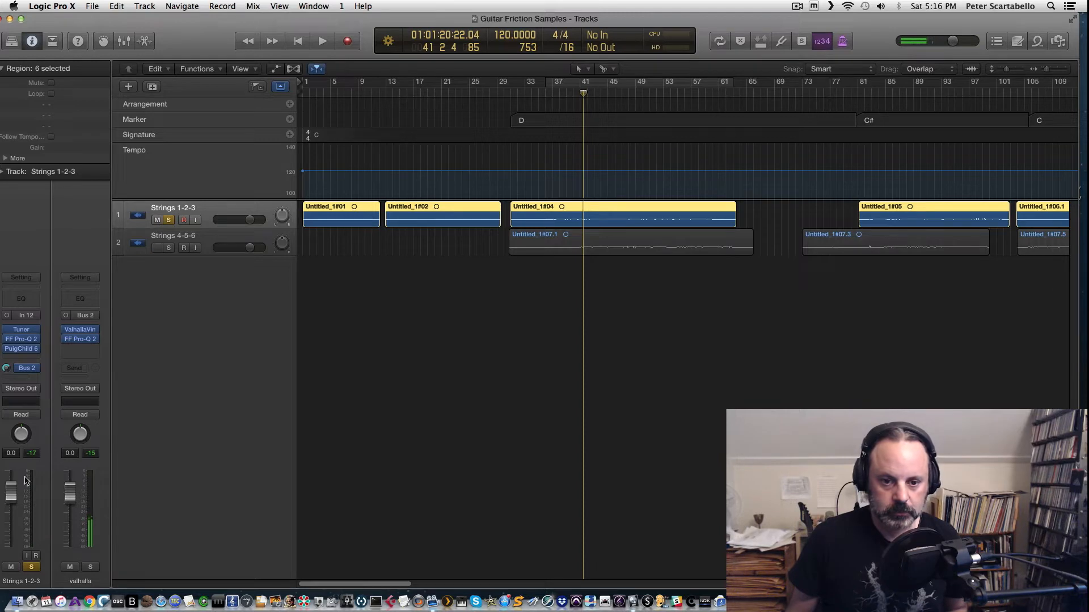
key(space)
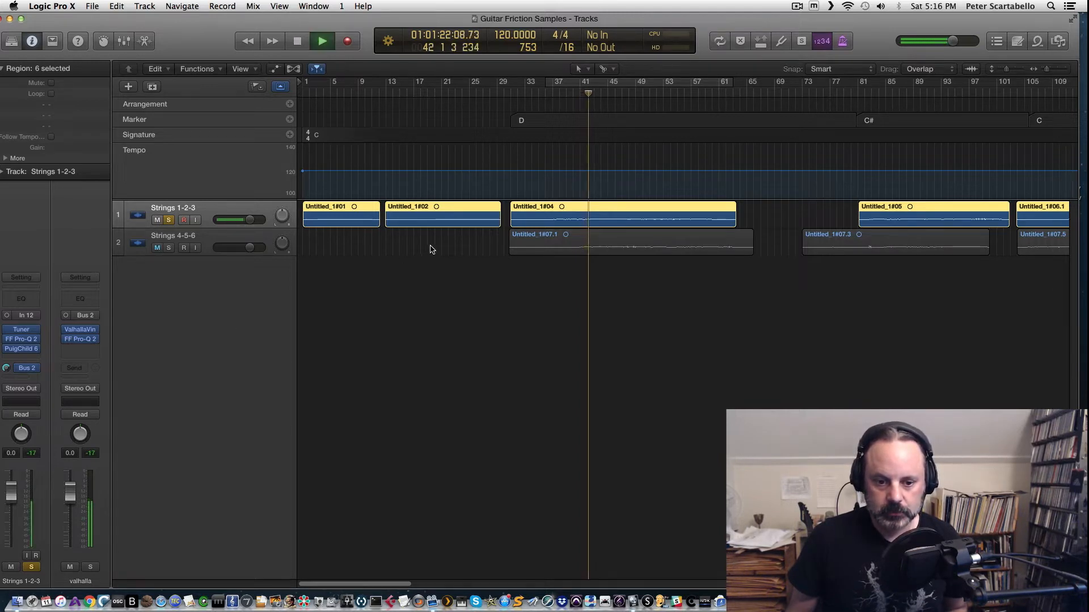
click(25, 388)
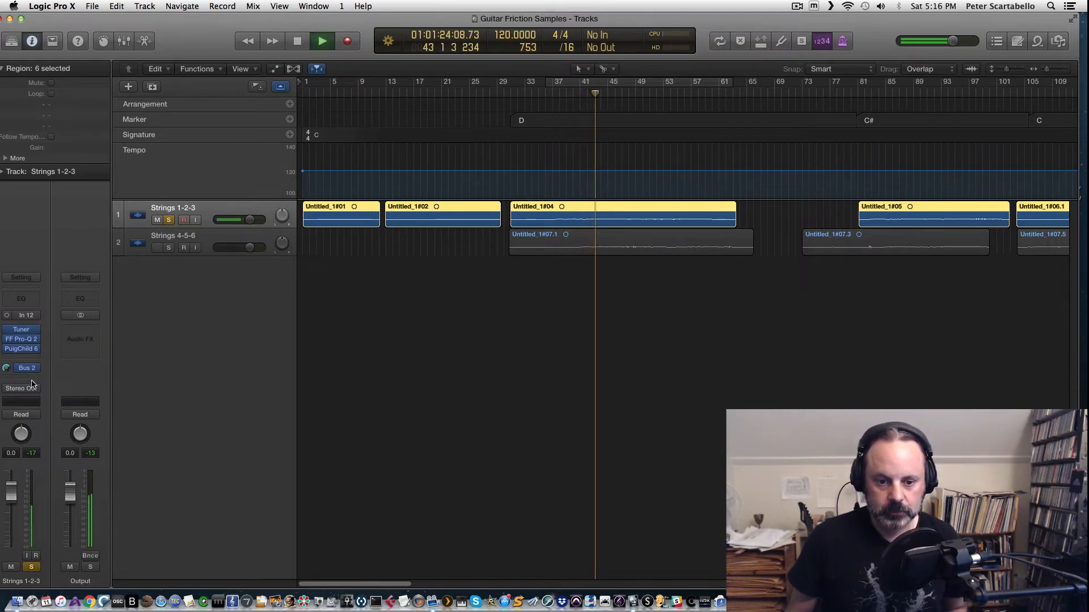
click(168, 249)
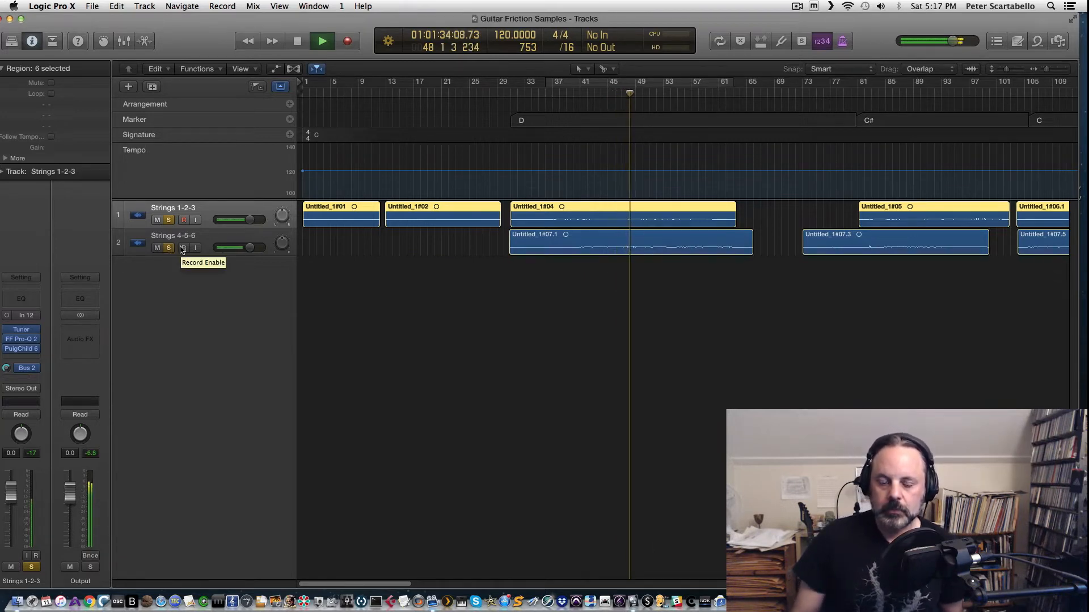
key(space)
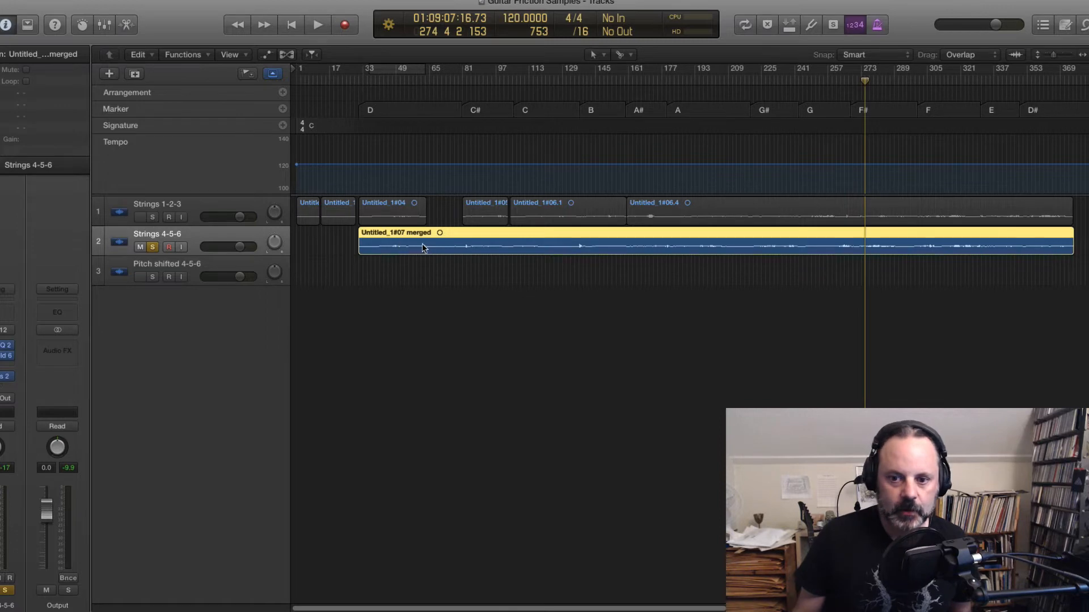
Step: Copy the merged Strings 4-5-6 region onto the Pitch shifted 4-5-6 track and toggle the solo buttons
click(336, 248)
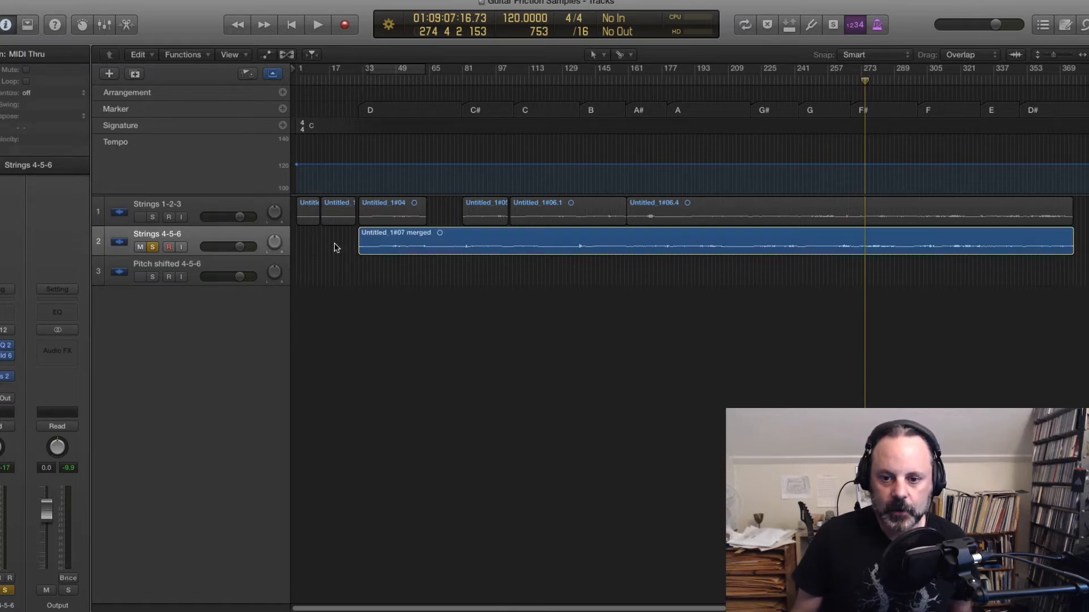
click(400, 249)
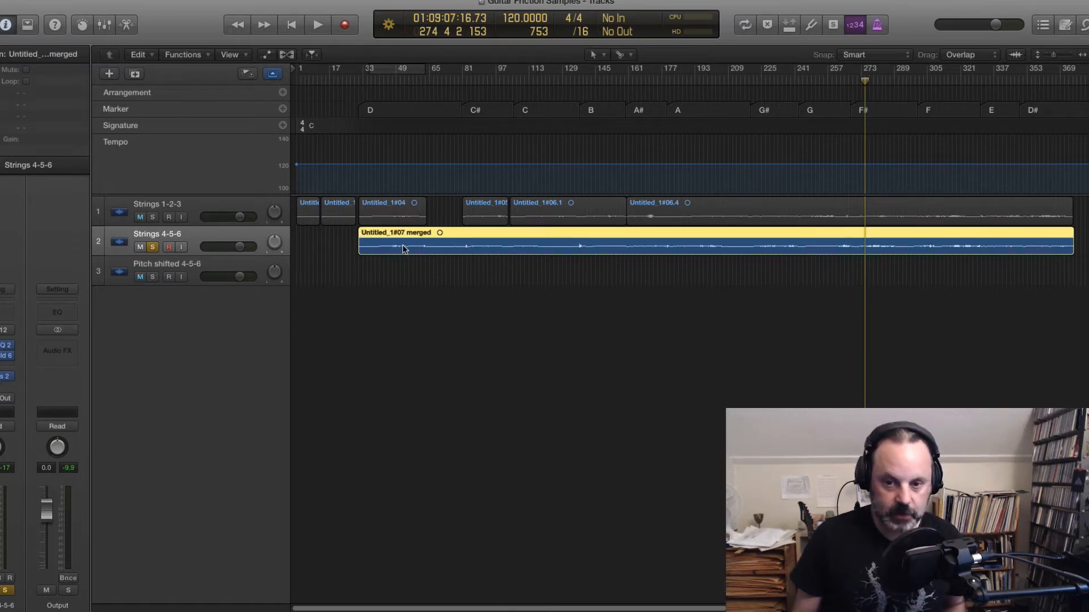
drag(402, 250, 405, 271)
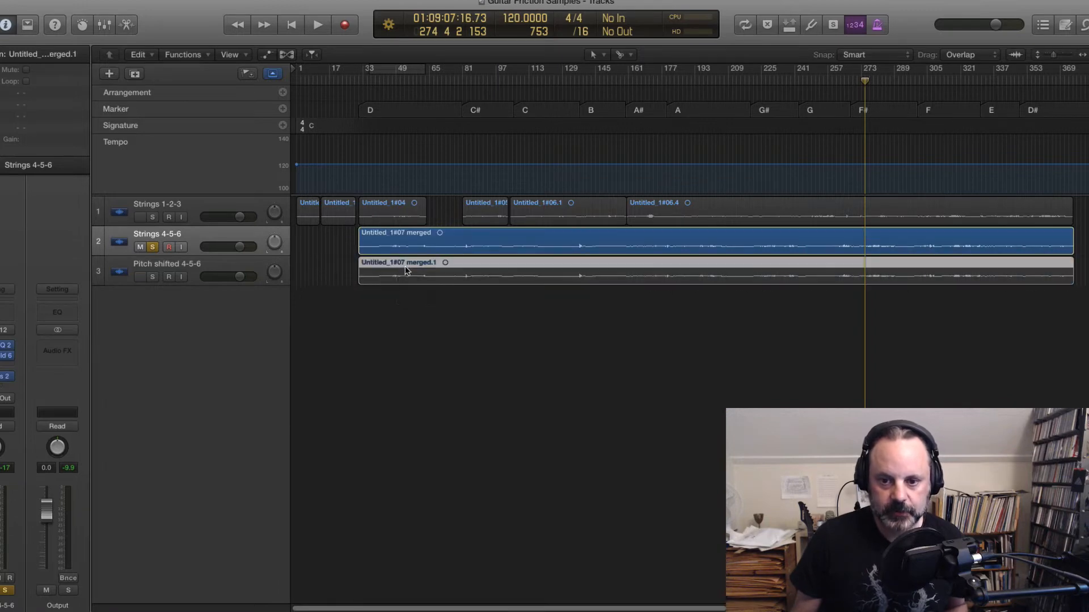
click(154, 248)
click(153, 277)
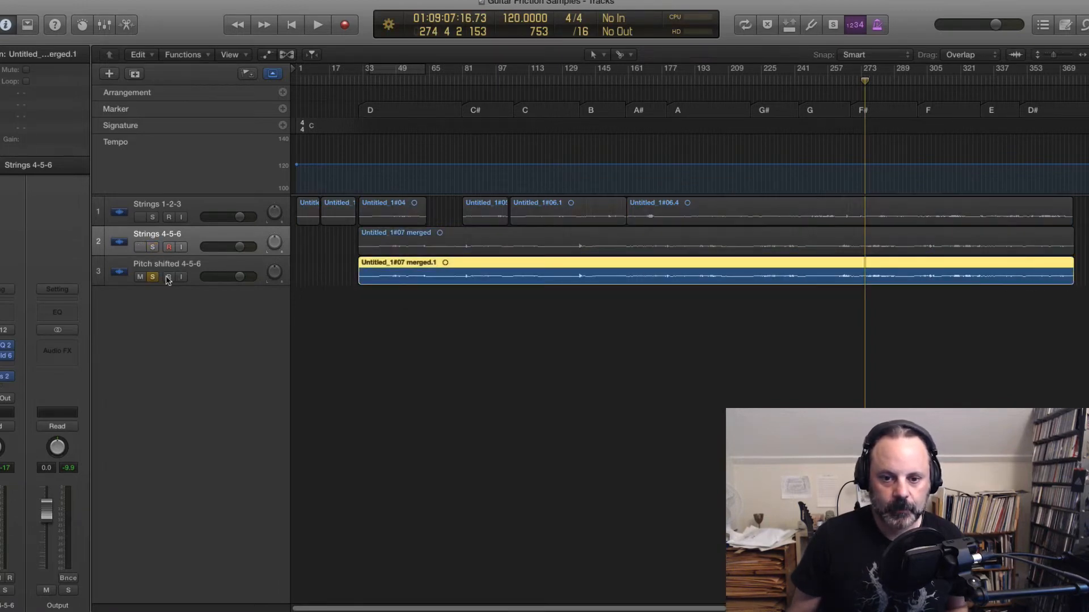
click(153, 277)
Step: Convert the copied region into a new audio file named pitchshifted.1
right_click(442, 278)
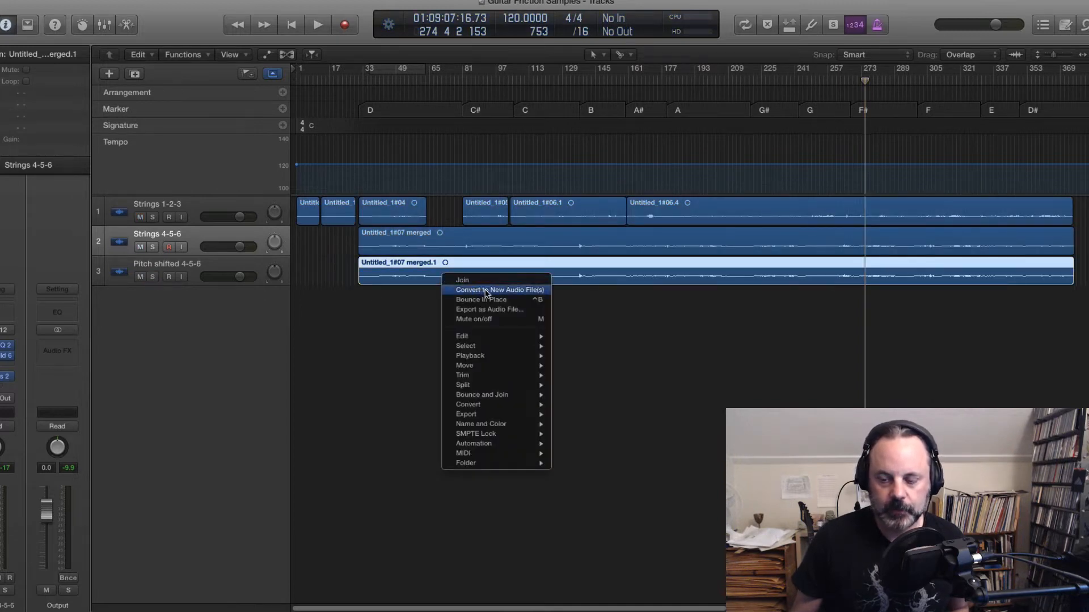
click(486, 290)
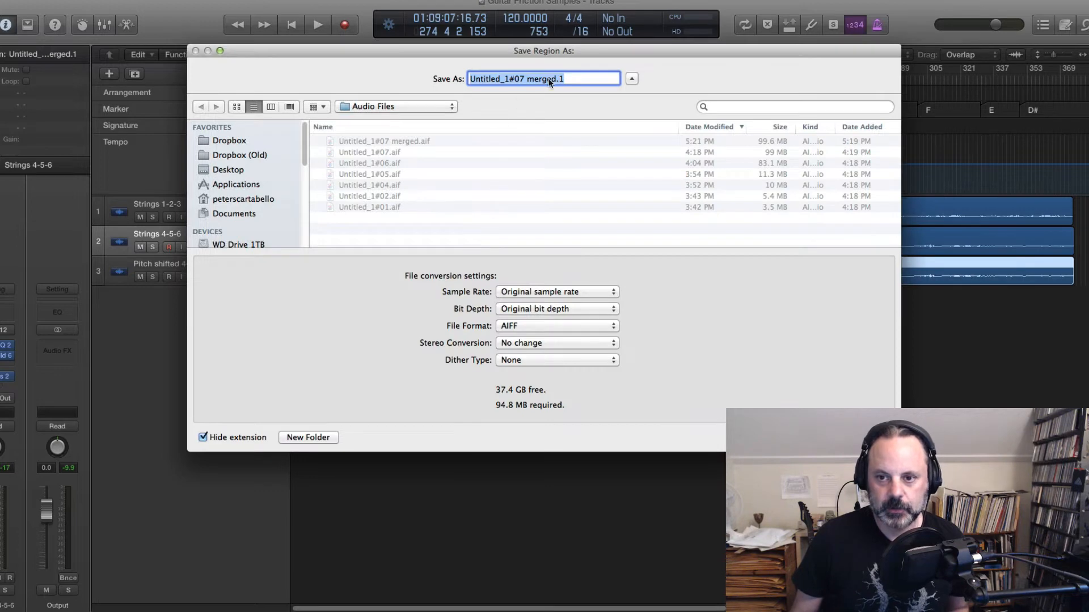
click(557, 79)
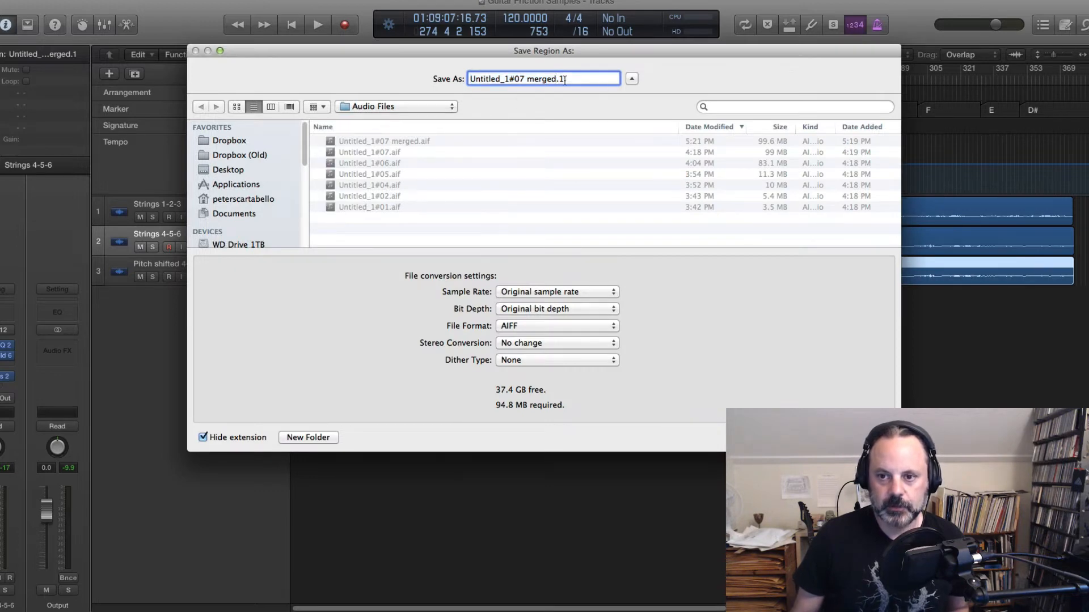
drag(564, 79, 437, 79)
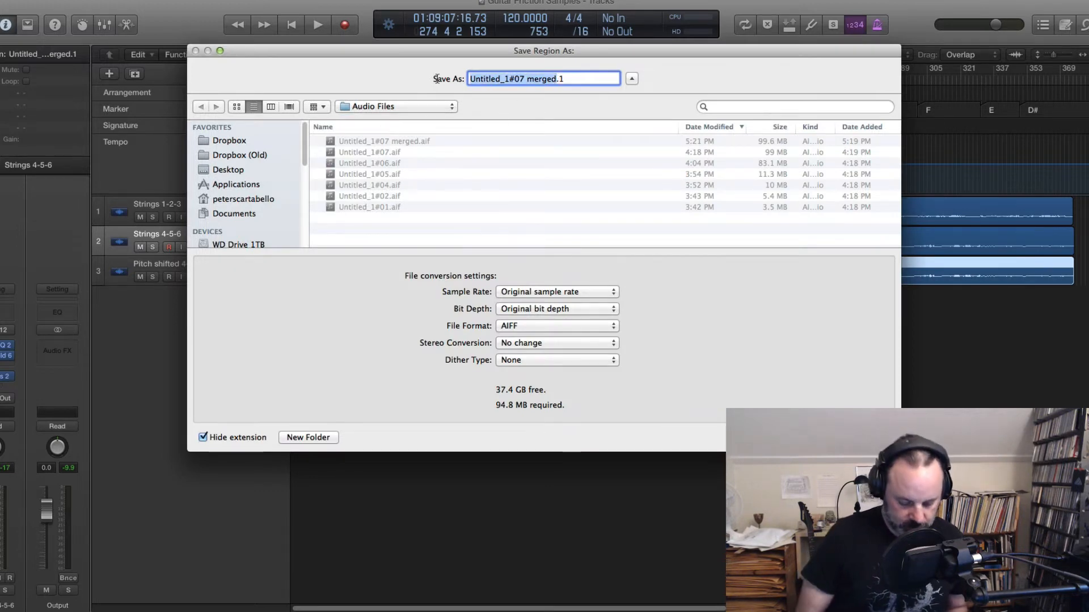
text(pict)
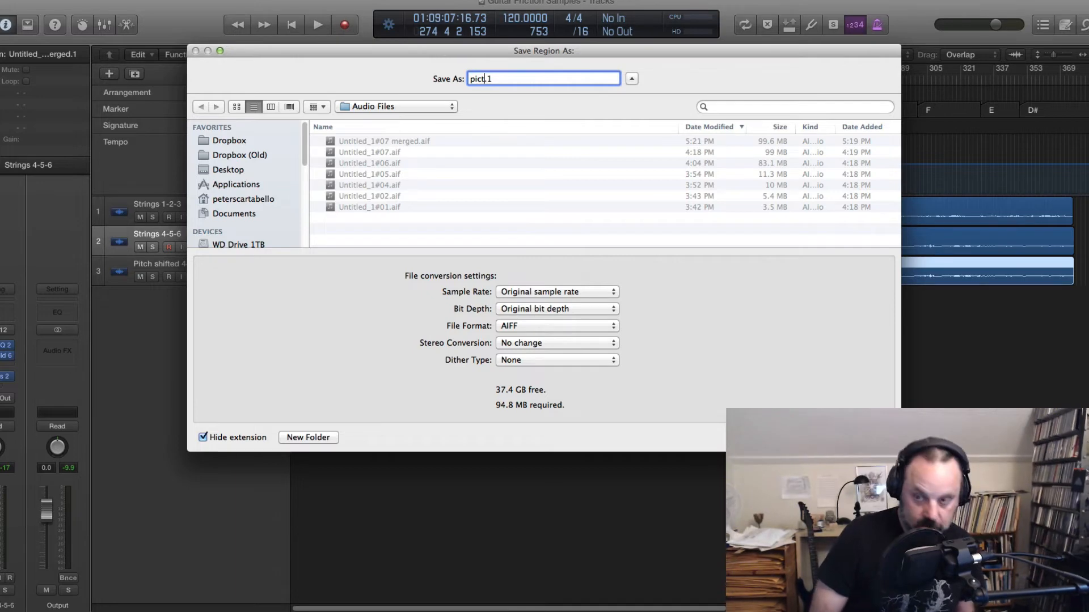
key(BackSpace)
text(tchs)
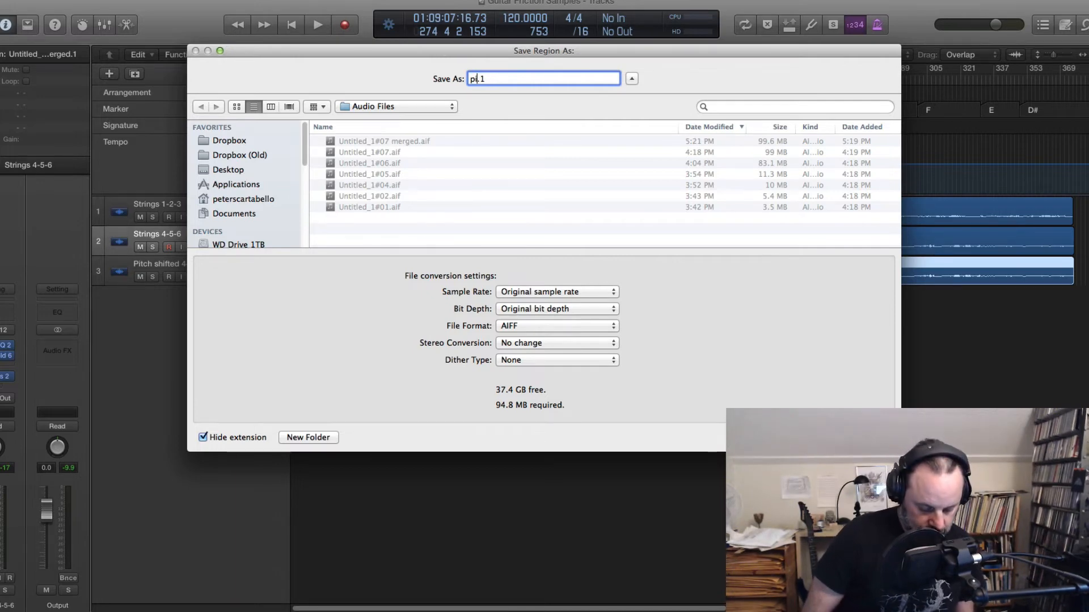
text(hif)
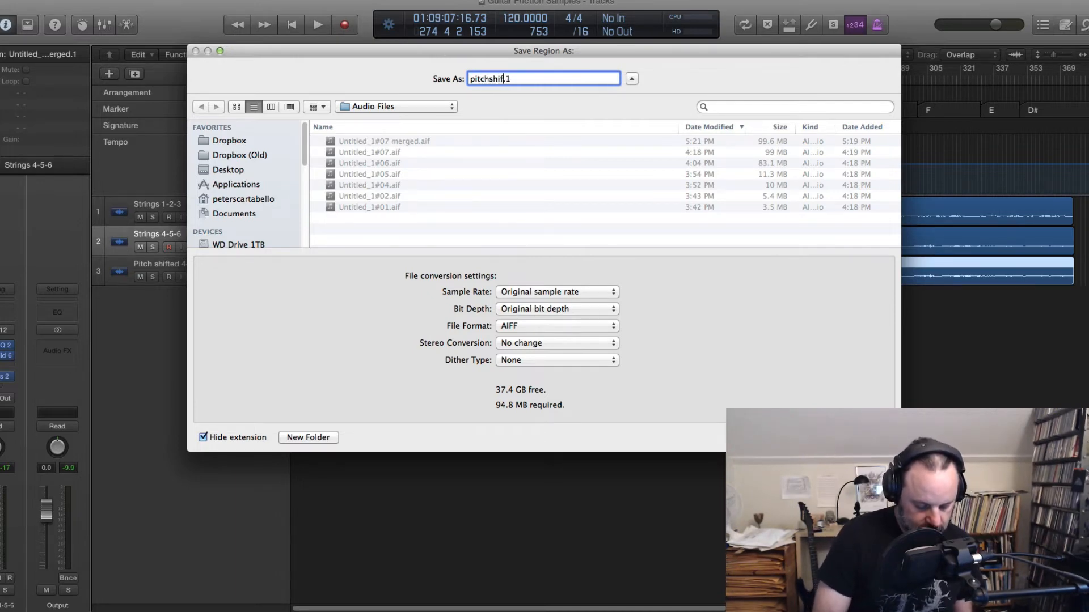
text(ted)
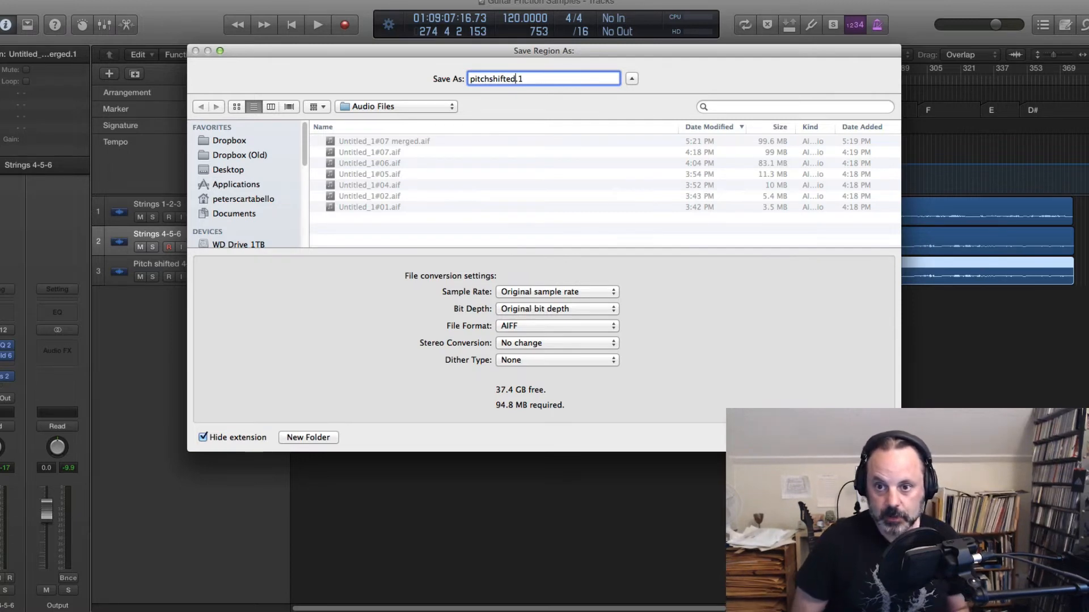
key(Return)
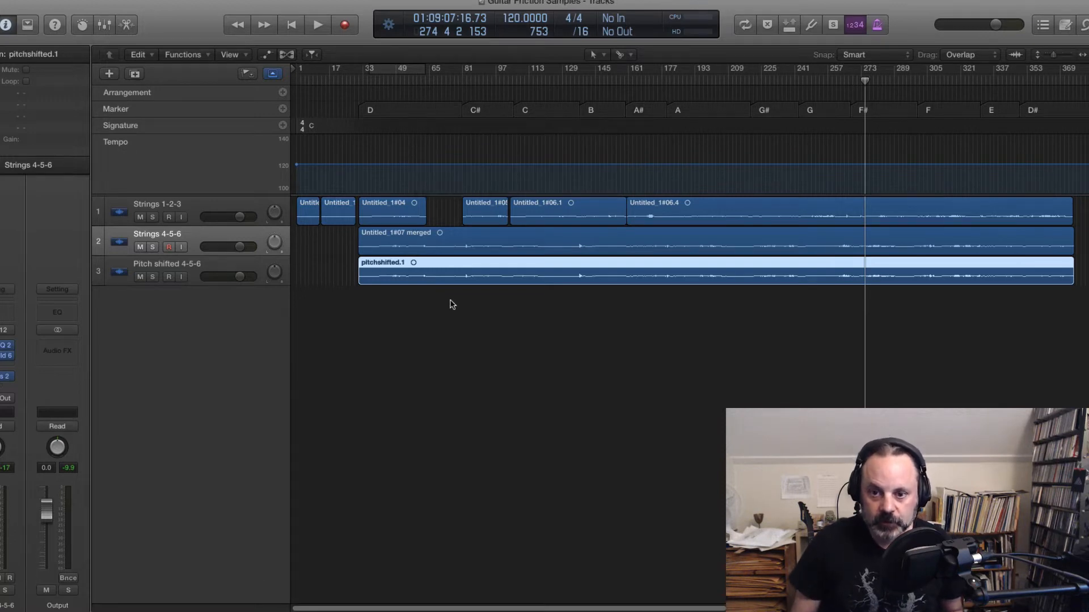
Step: Transpose the pitchshifted.1 audio file by -1200 cents using the Time and Pitch Machine in Classic mode
double_click(460, 280)
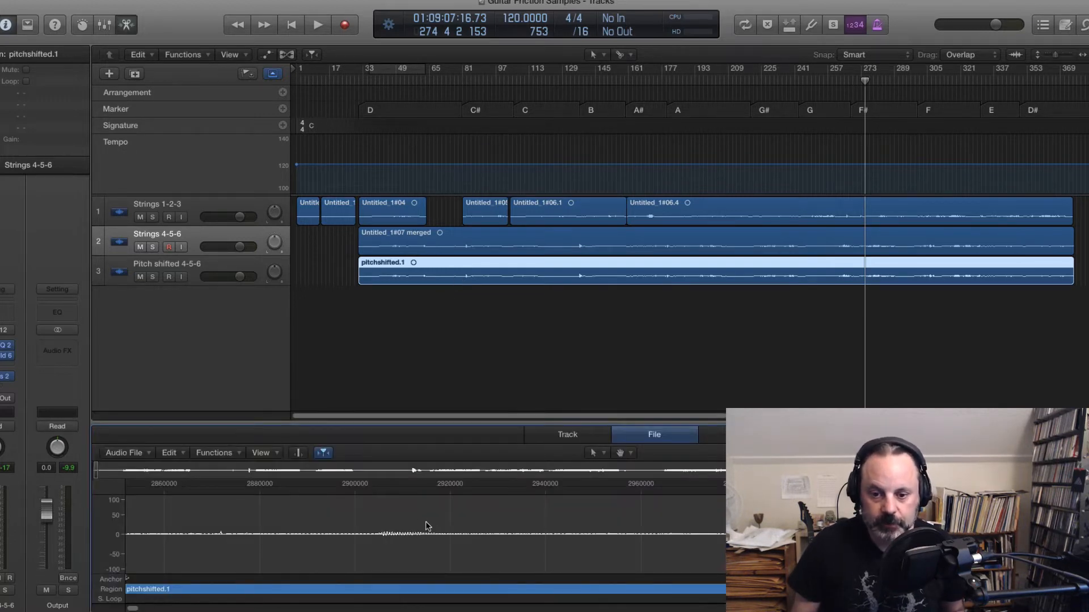
click(218, 453)
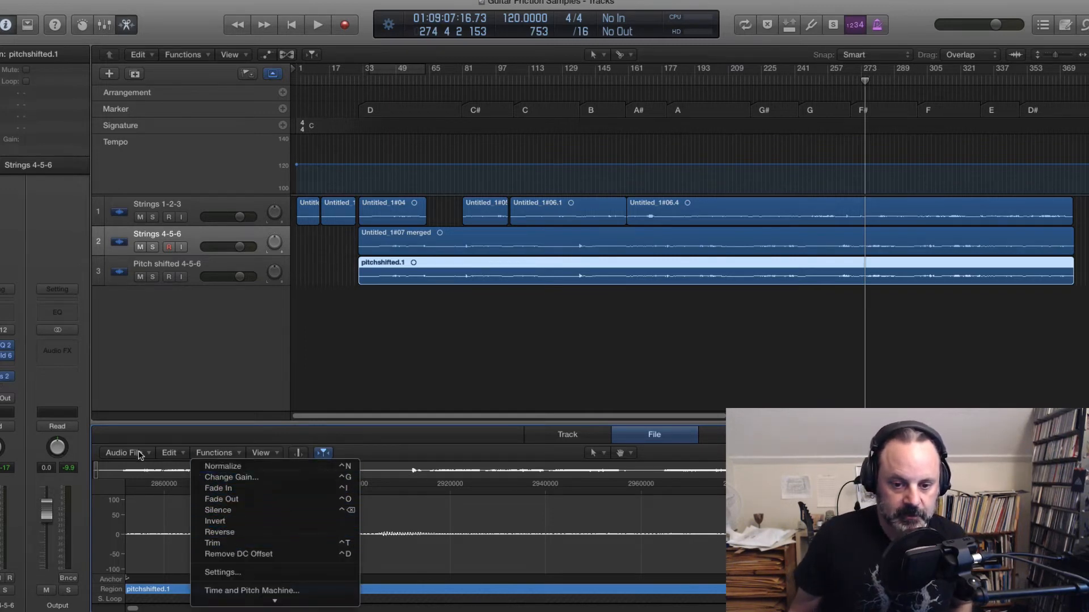
click(156, 440)
click(218, 454)
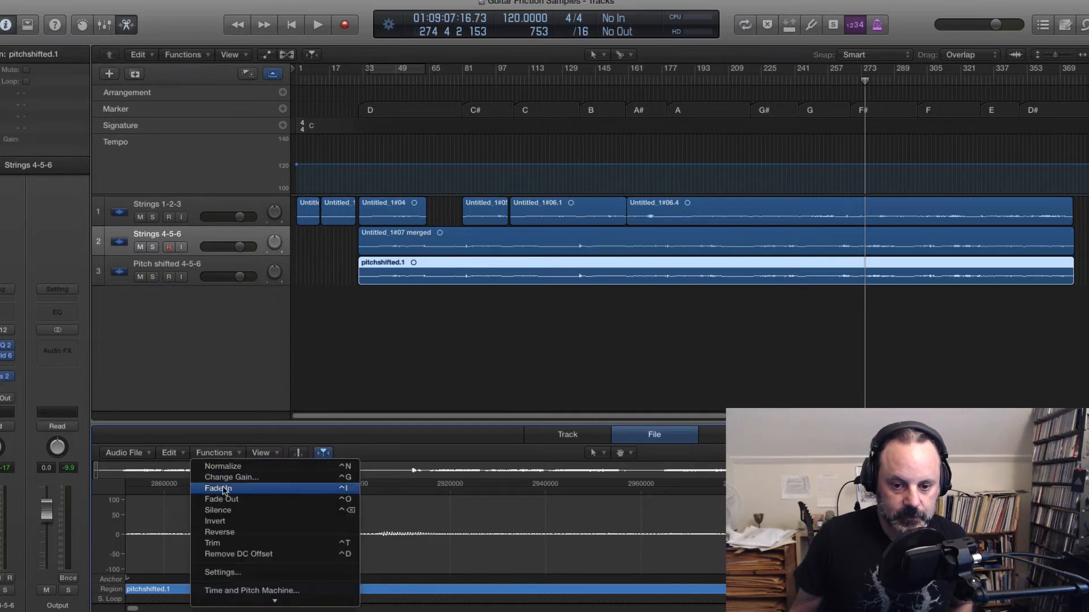
click(244, 591)
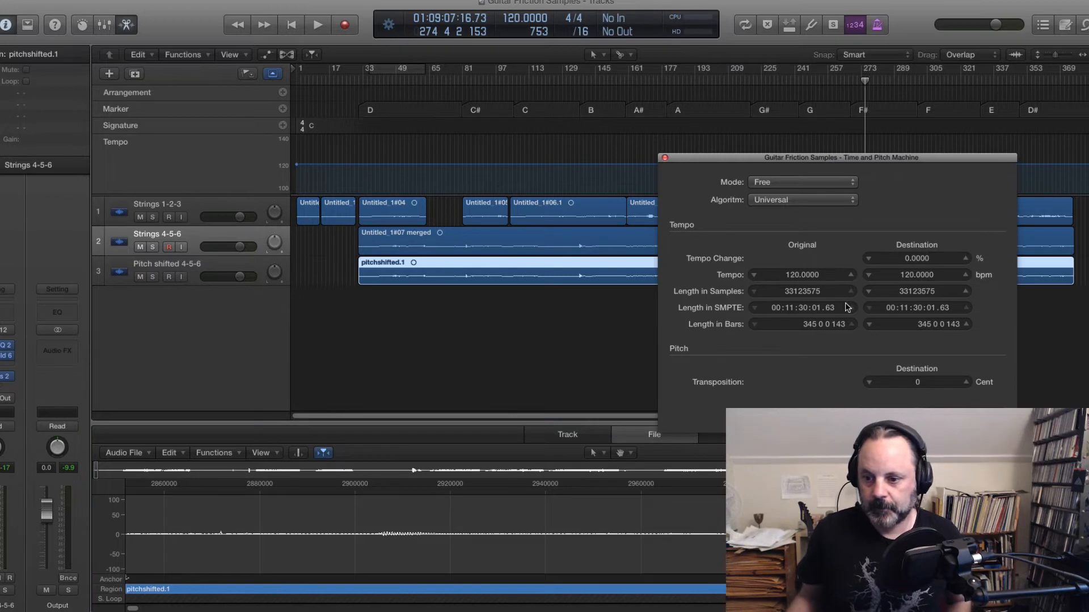
double_click(935, 382)
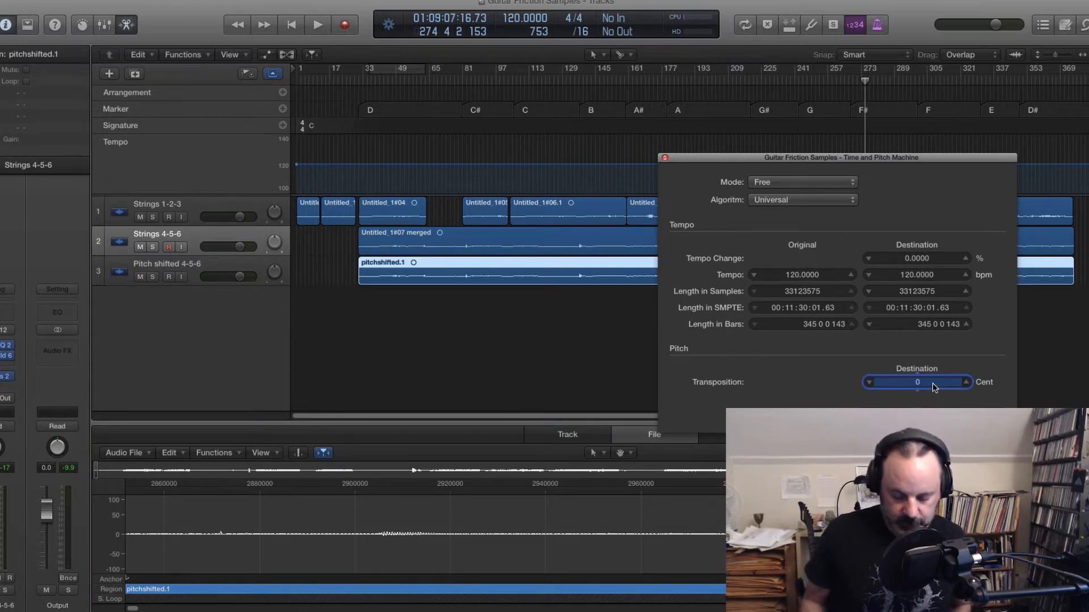
text(-1200)
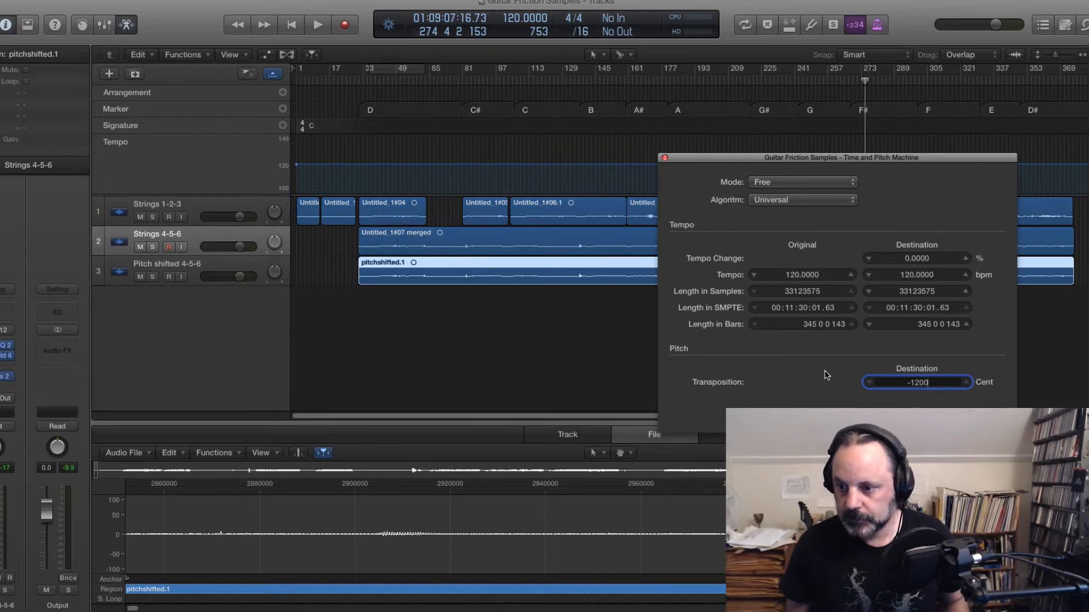
click(785, 183)
click(786, 193)
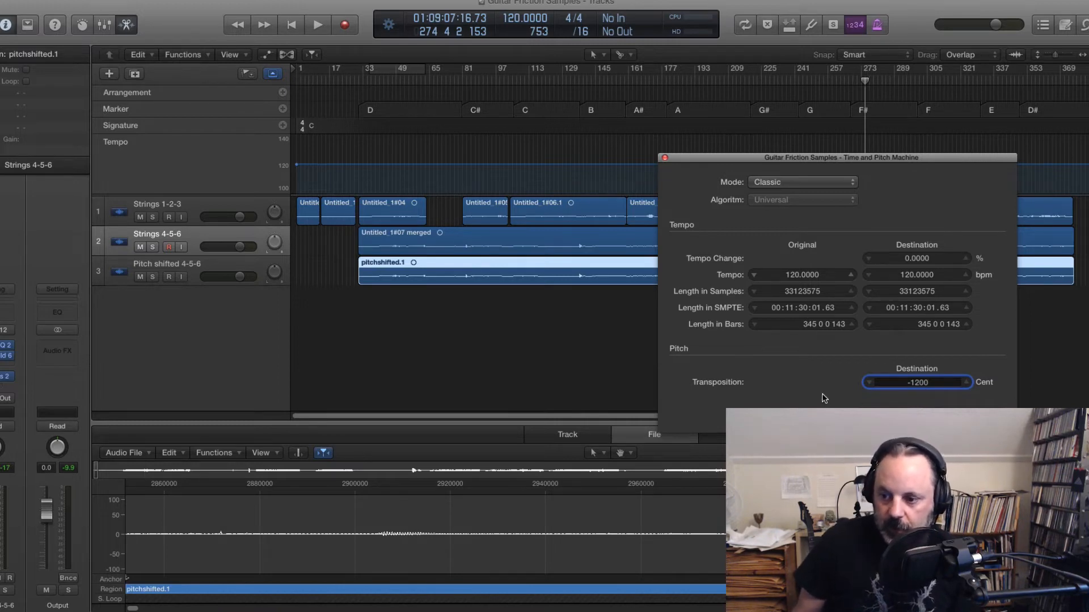
key(Return)
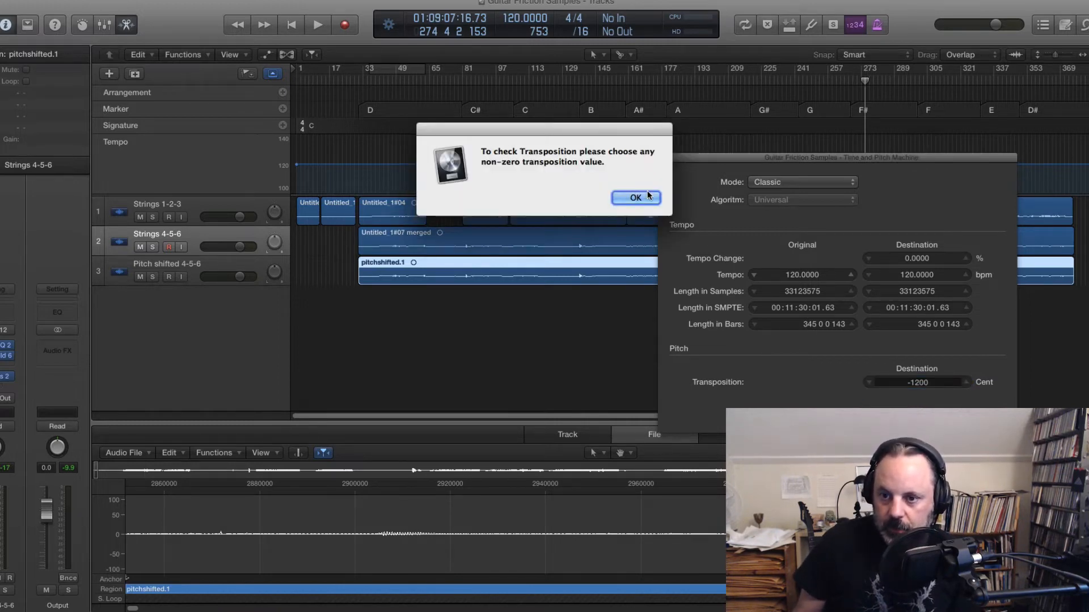
click(634, 198)
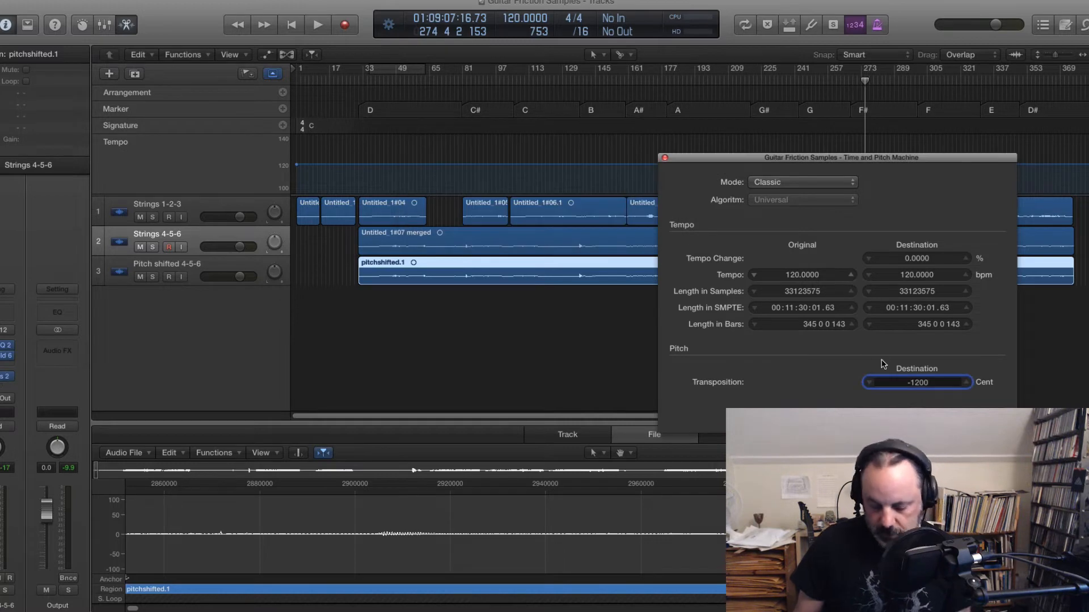
key(Return)
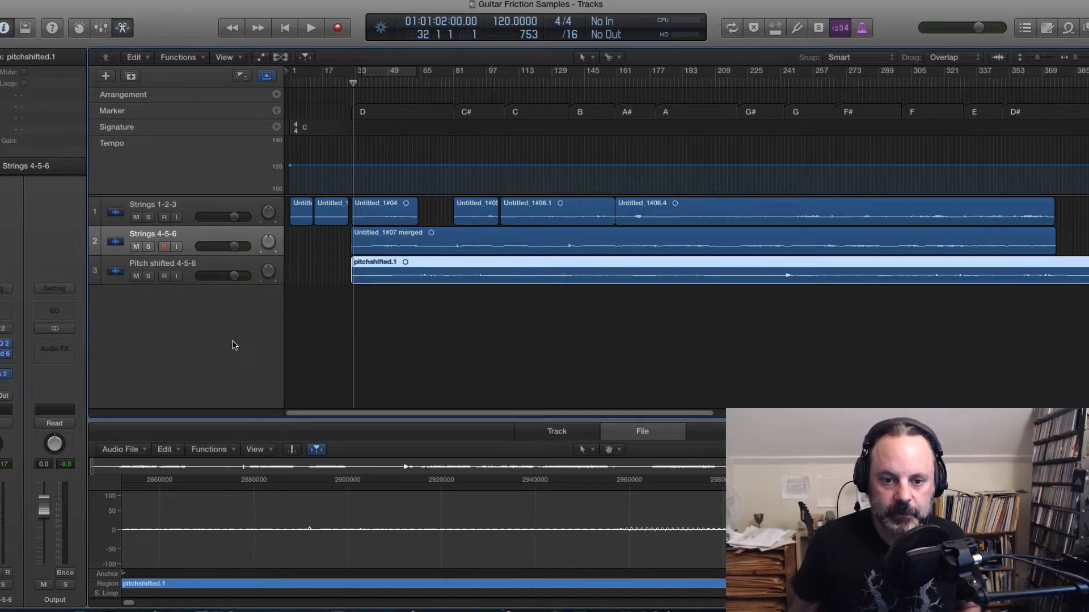
Step: Solo the Pitch shifted 4-5-6 track and play it back from several points along the region
click(150, 276)
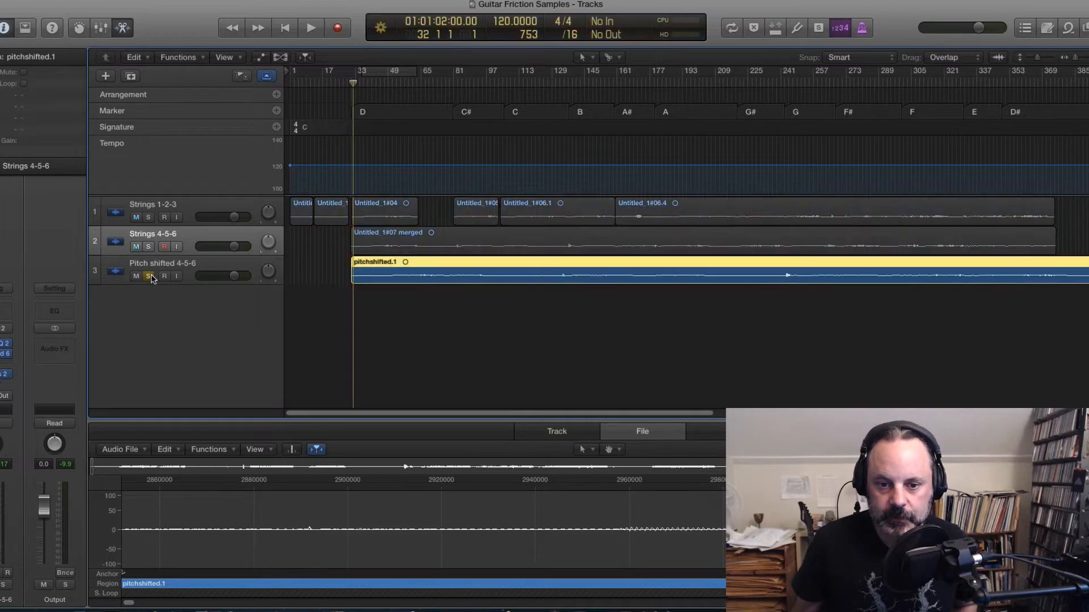
click(398, 83)
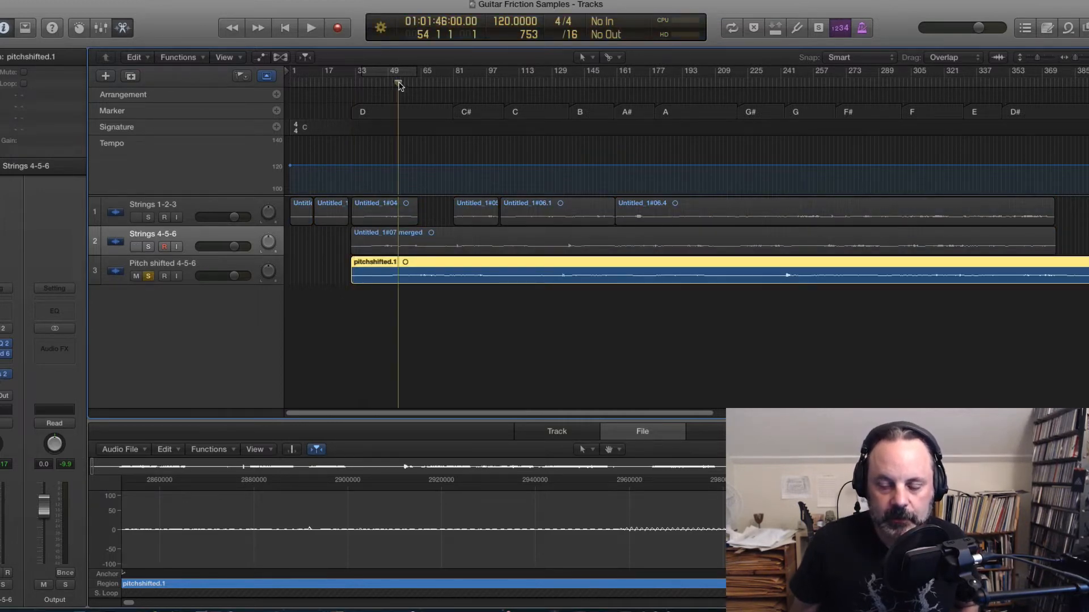
key(space)
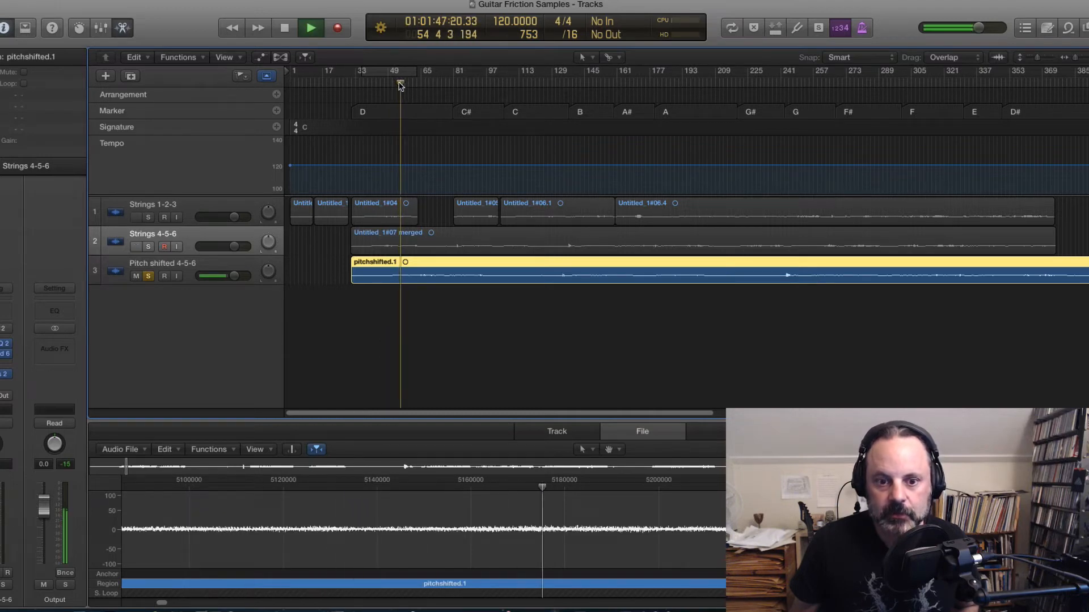
key(space)
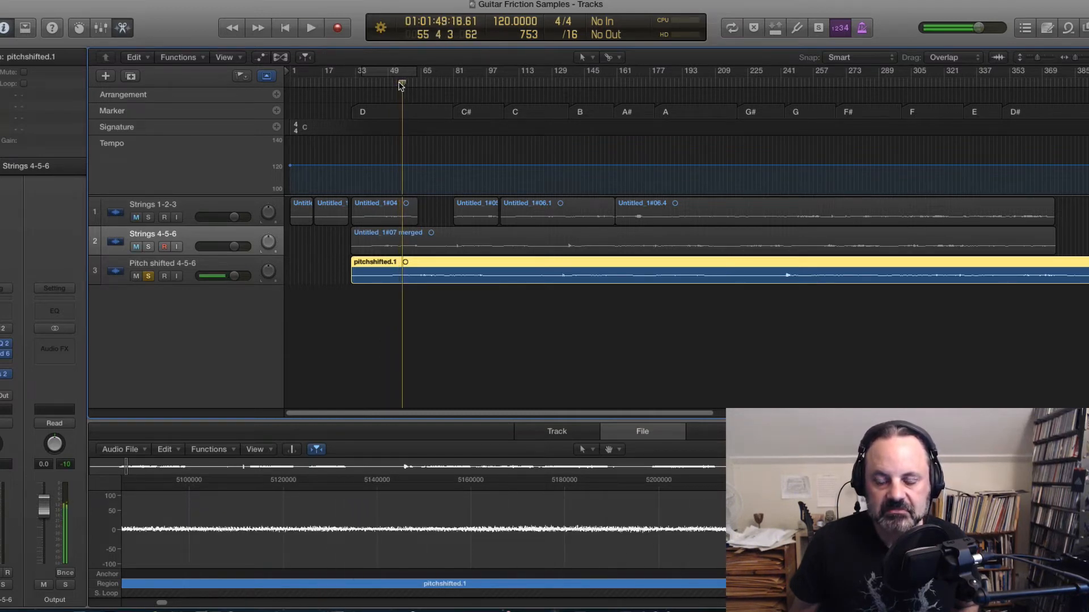
click(906, 84)
key(space)
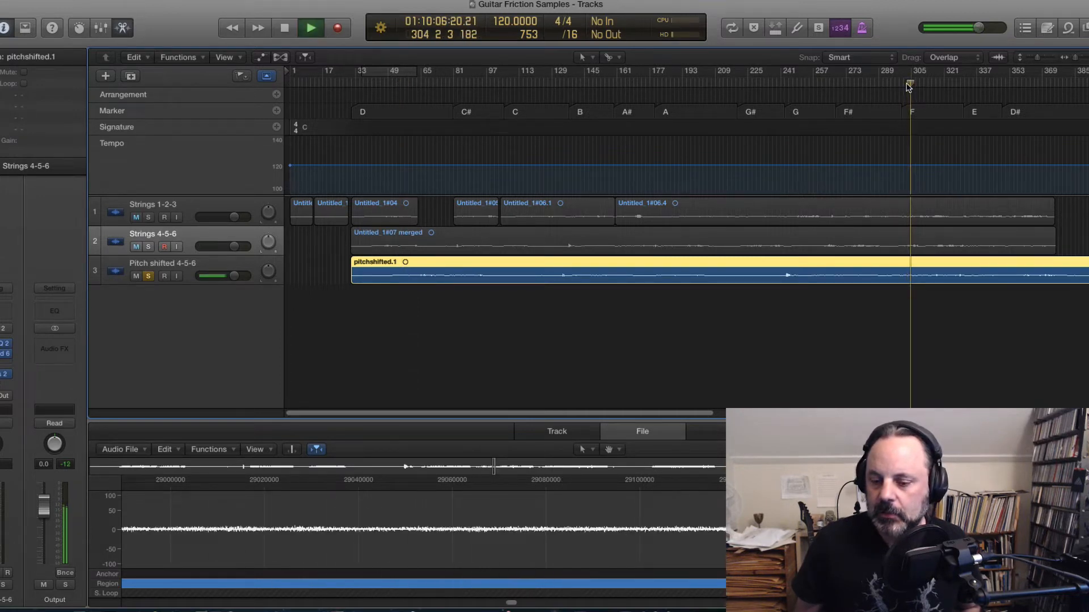
key(space)
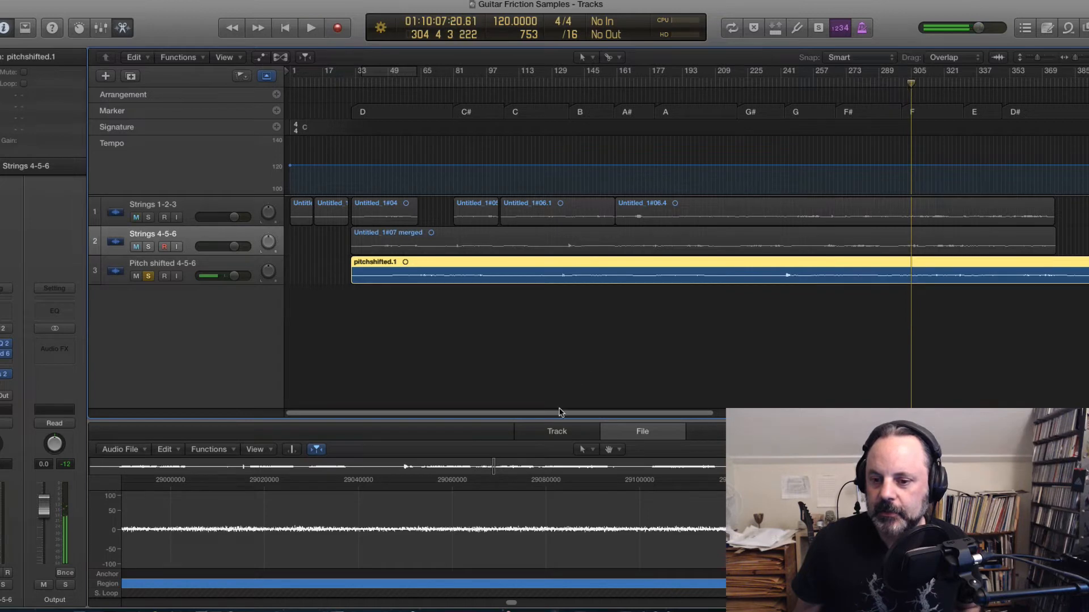
drag(558, 415, 945, 415)
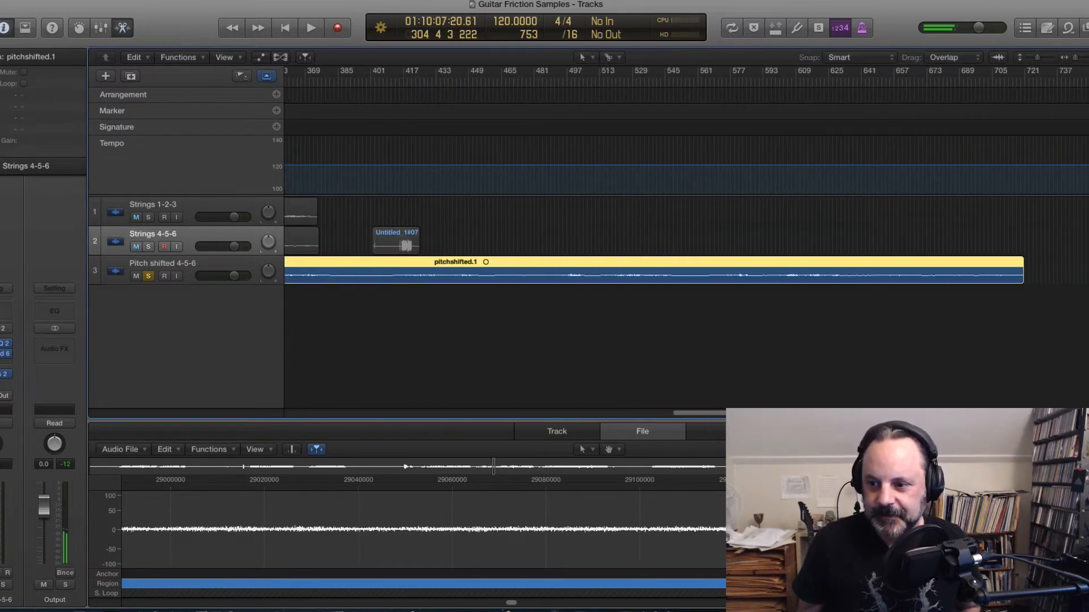
click(753, 85)
key(space)
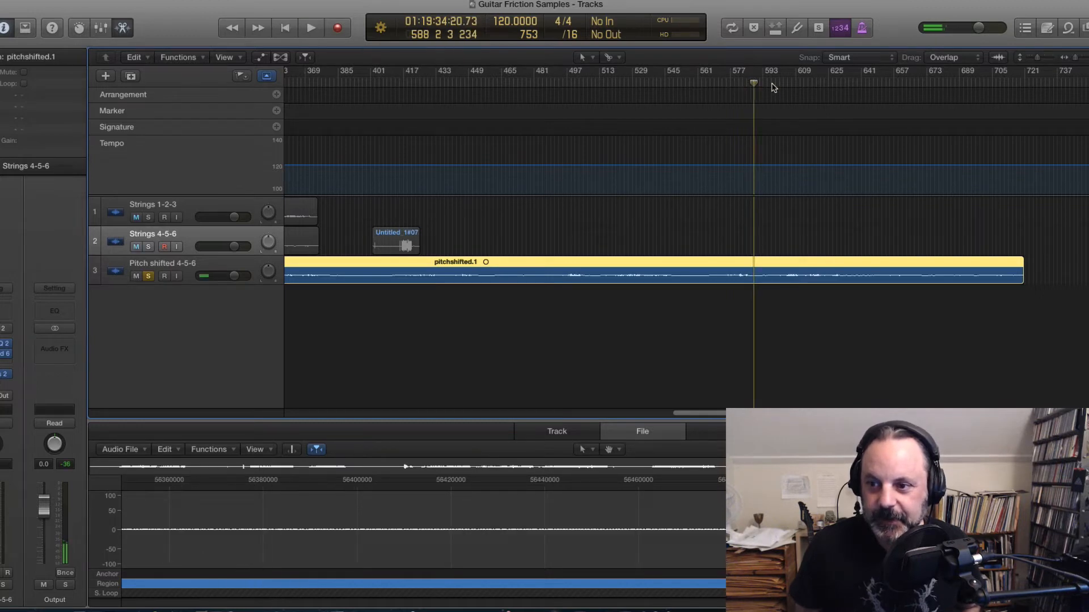
click(791, 85)
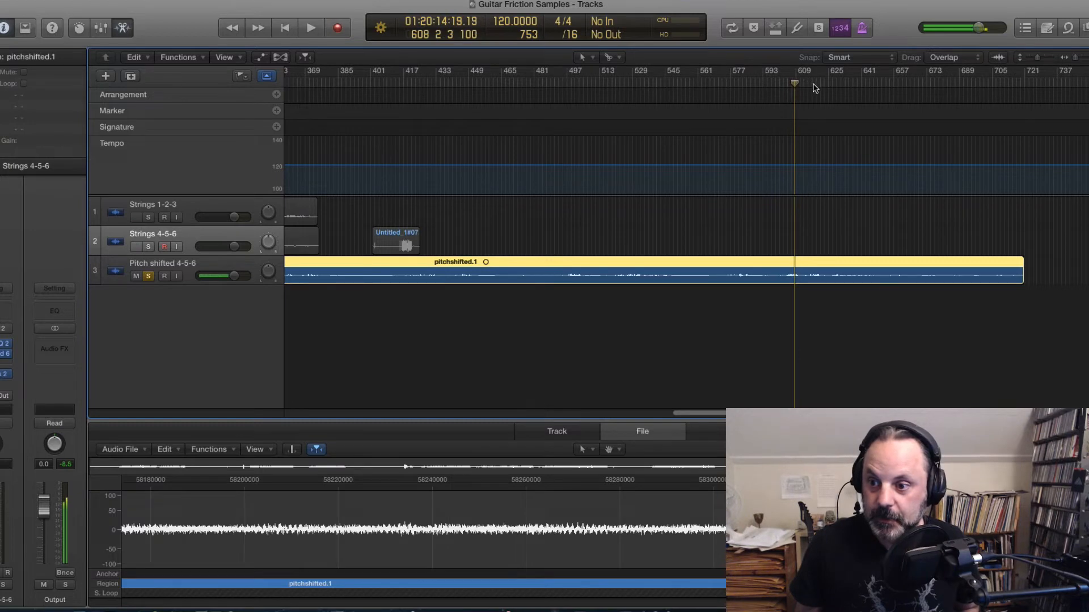
click(813, 85)
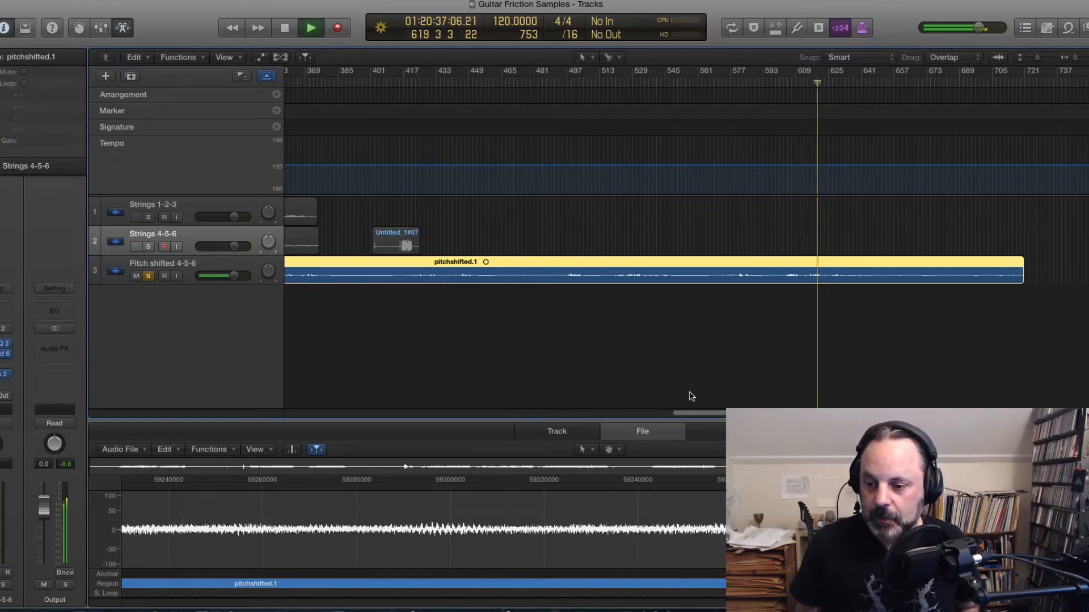
key(space)
drag(709, 420, 167, 427)
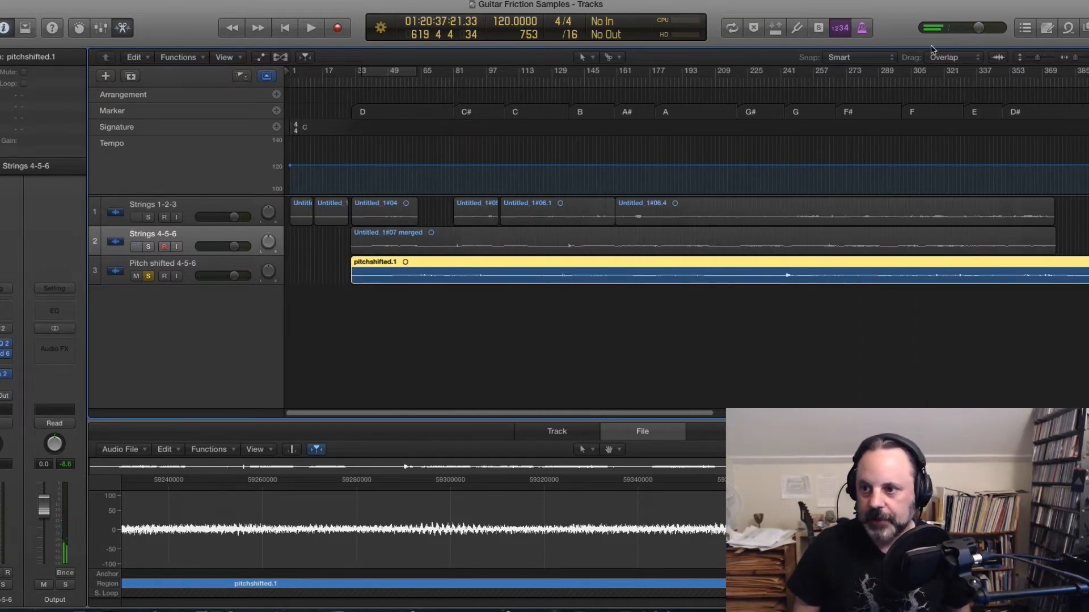
Step: Enlarge the track heights and unsolo the Pitch shifted 4-5-6 track
drag(1038, 61, 1044, 60)
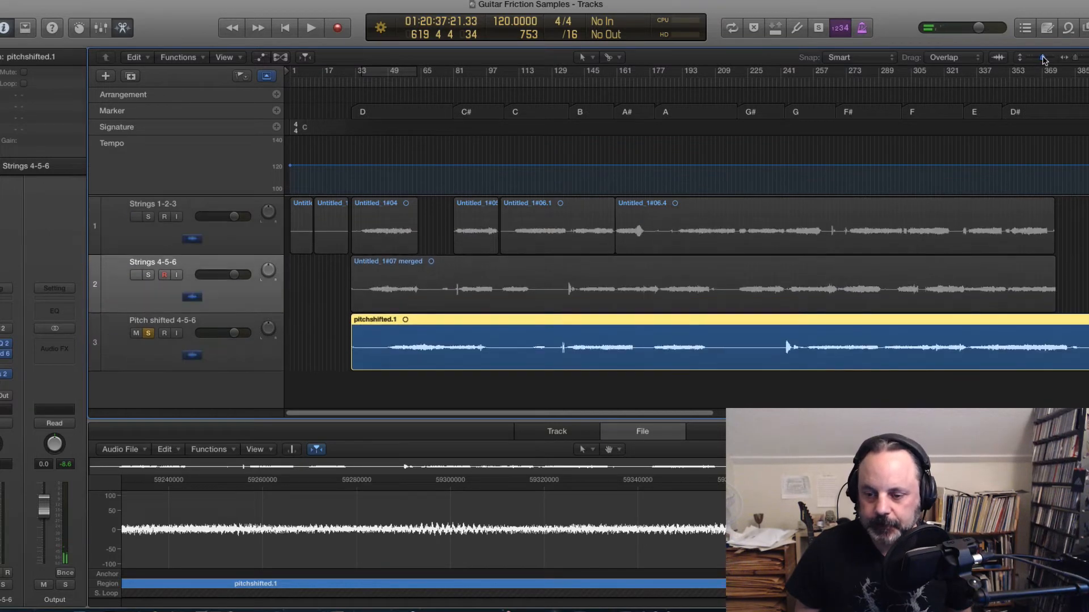
scroll(440, 220, up, 2)
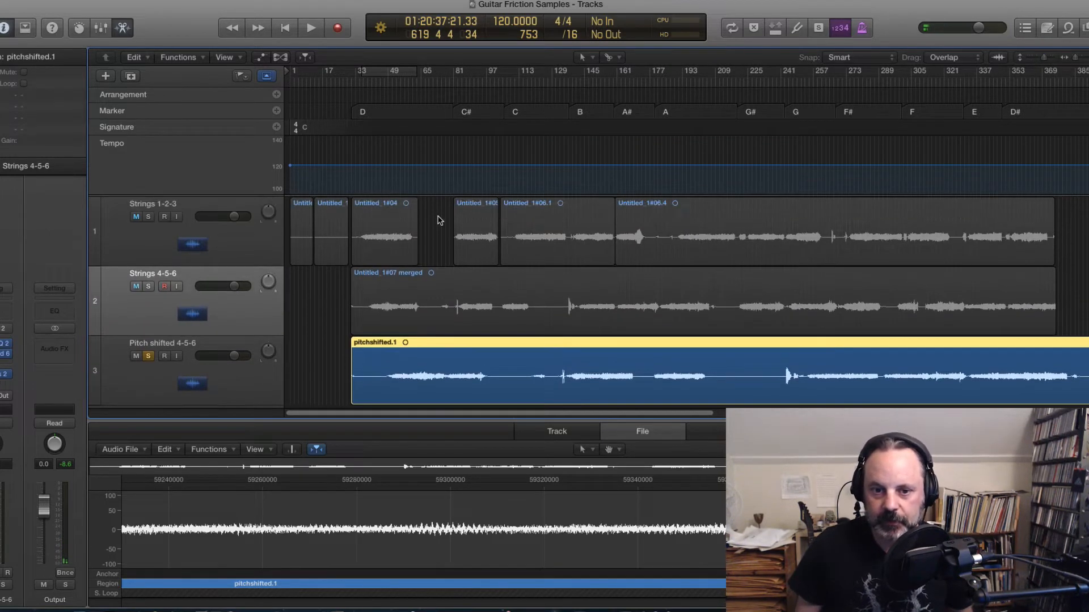
click(148, 358)
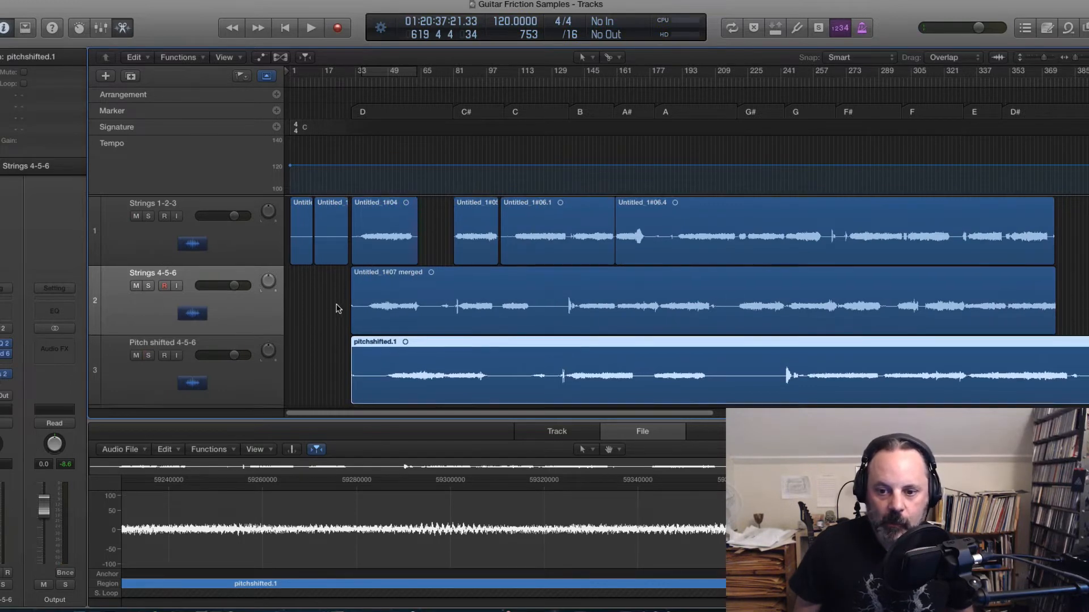
scroll(405, 328, down, 2)
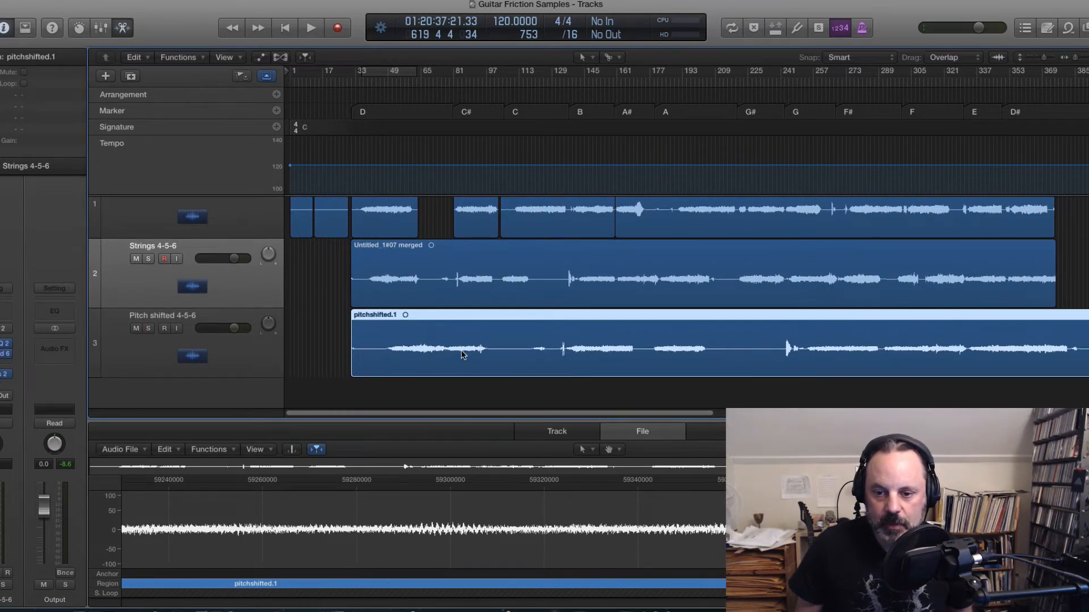
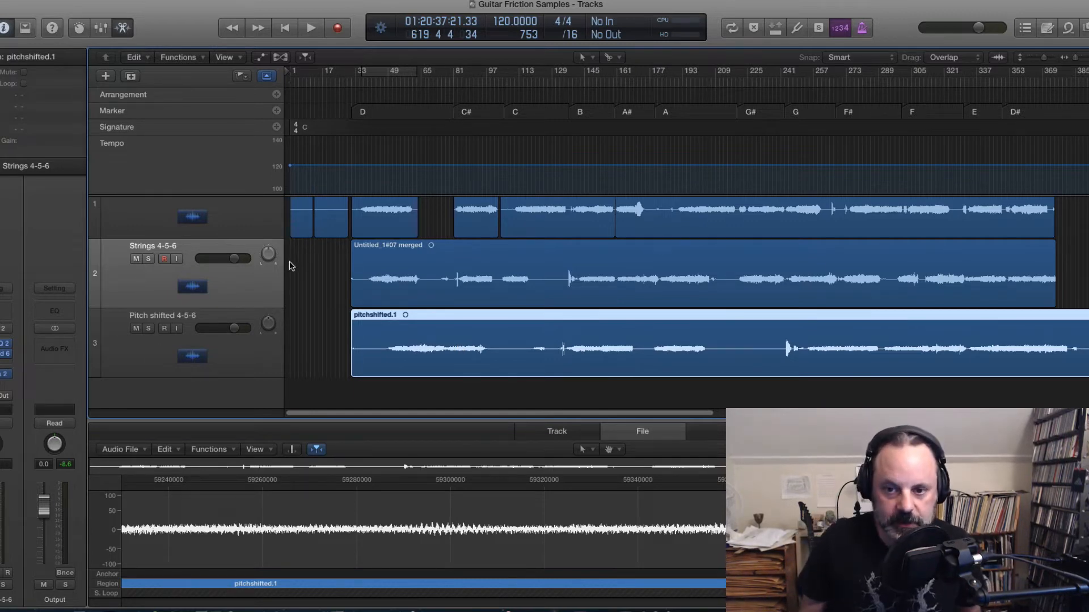
Step: Play back the start of the first region on the Strings 1-2-3 track
scroll(300, 272, up, 2)
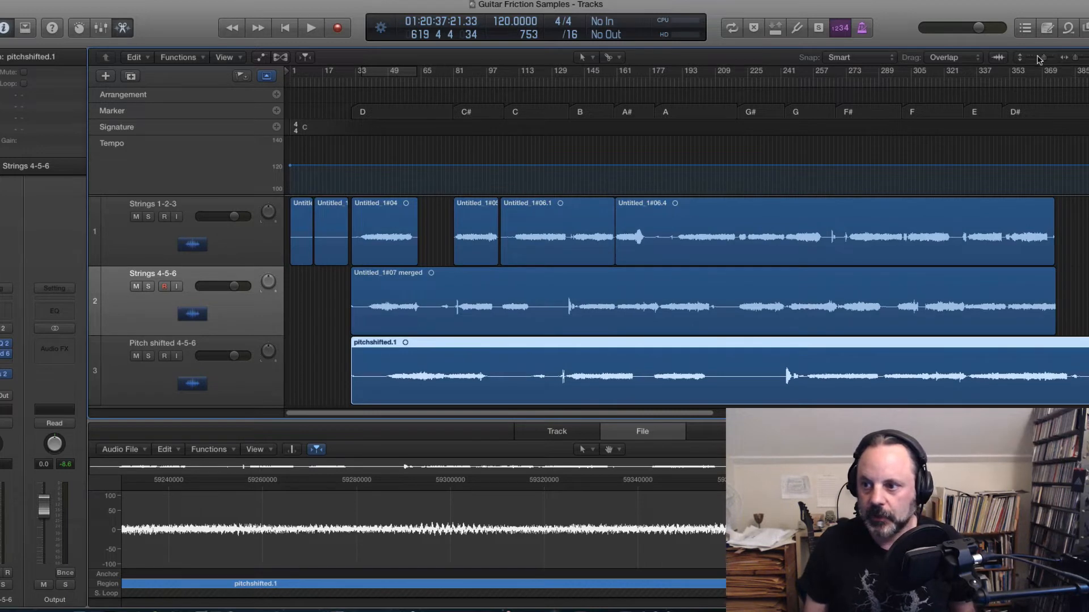
drag(1044, 57, 1079, 58)
scroll(921, 275, up, 2)
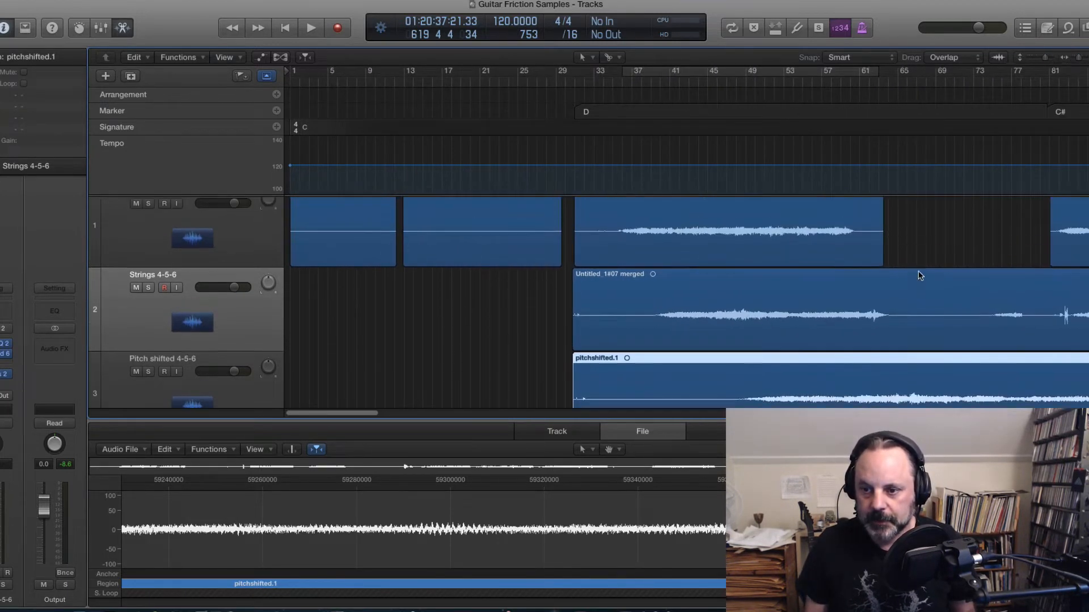
scroll(908, 275, up, 1)
drag(340, 411, 360, 414)
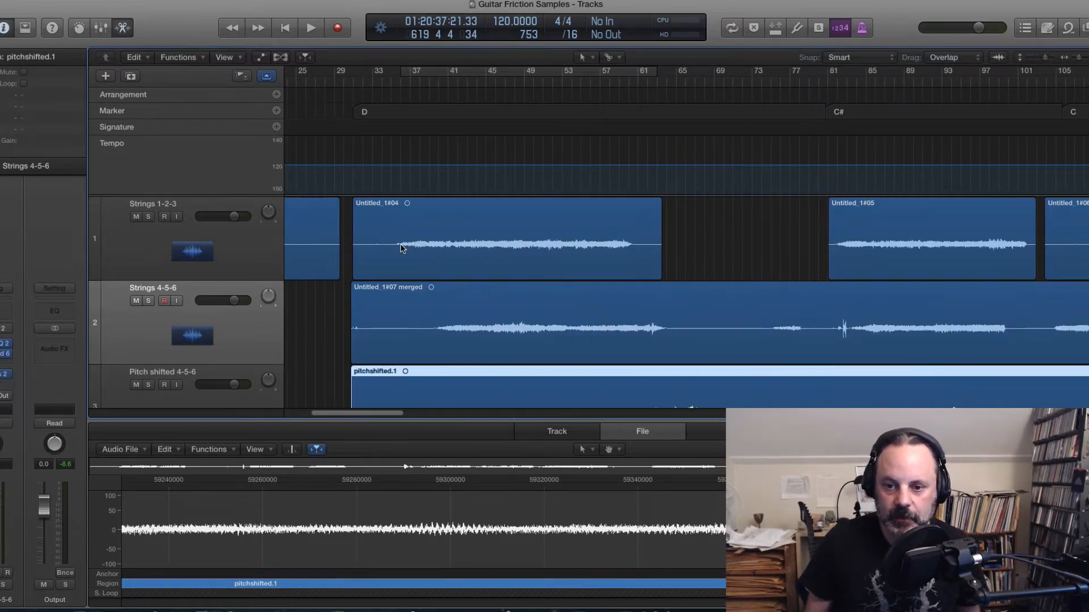
click(388, 85)
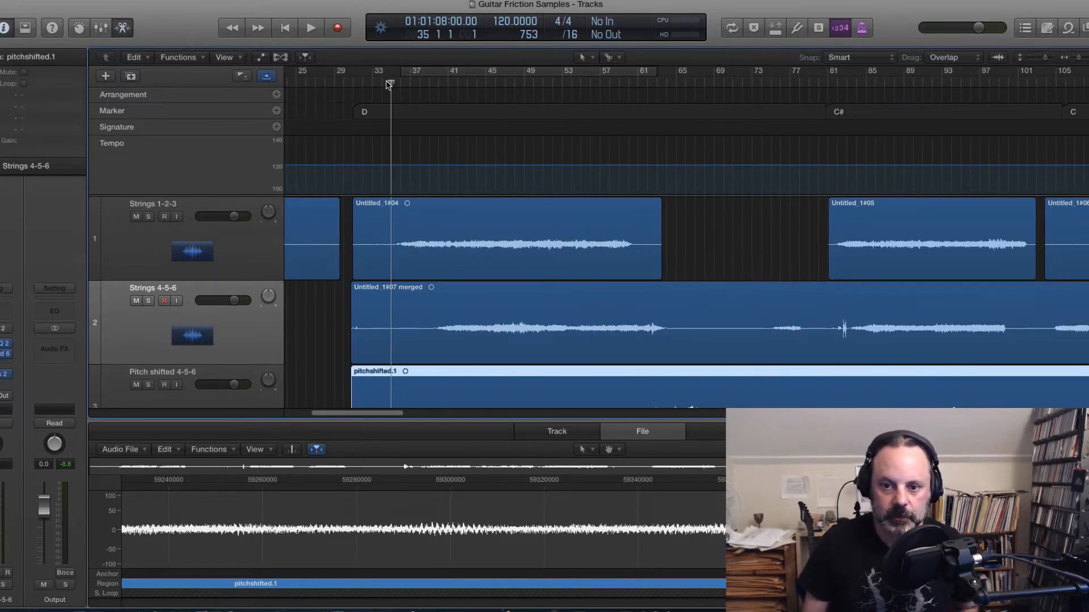
key(space)
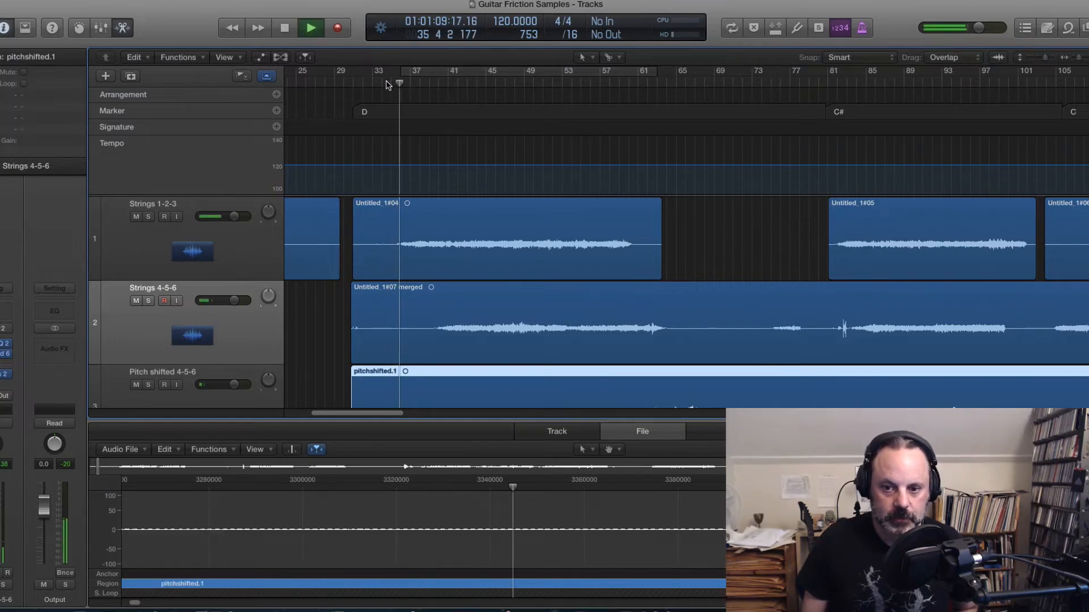
key(space)
Step: Play back the opening of the Untitled_1#04 region again, in closer detail
drag(1047, 62, 1051, 61)
scroll(588, 225, up, 10)
scroll(588, 225, up, 1)
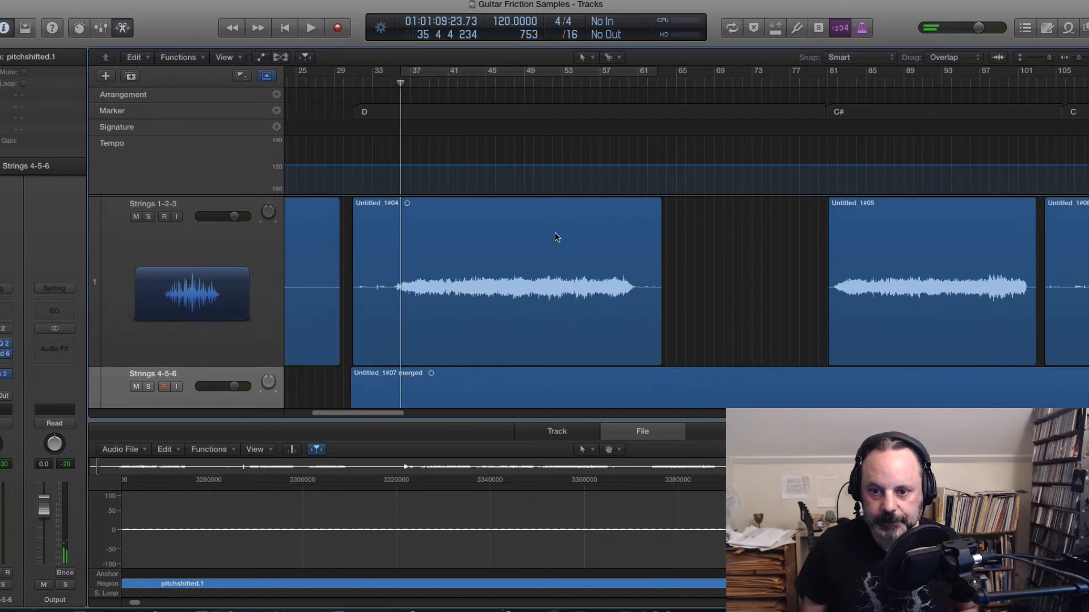
click(391, 85)
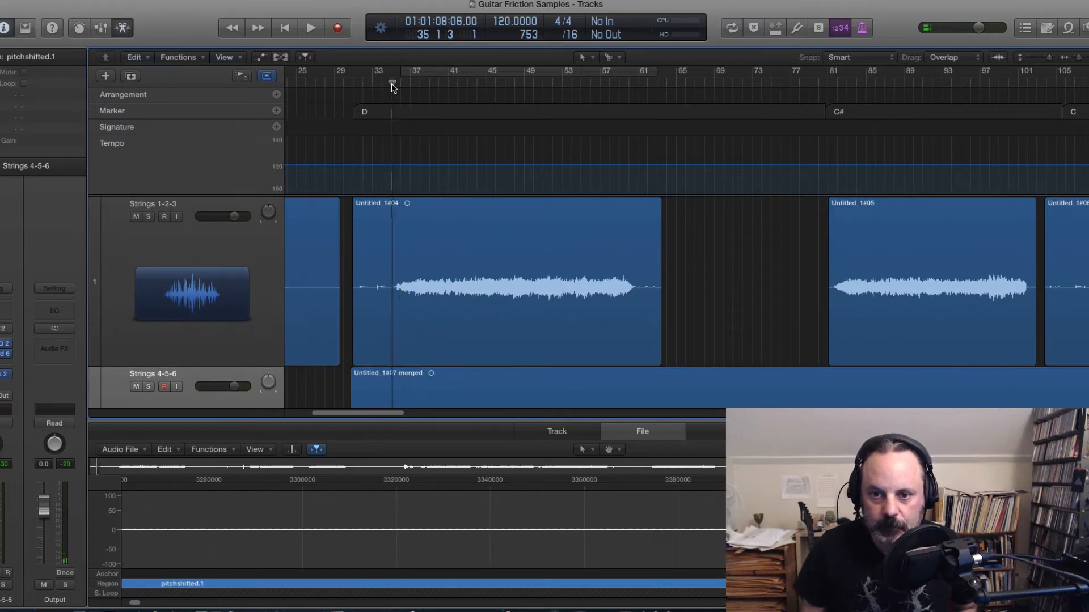
key(space)
key(space)
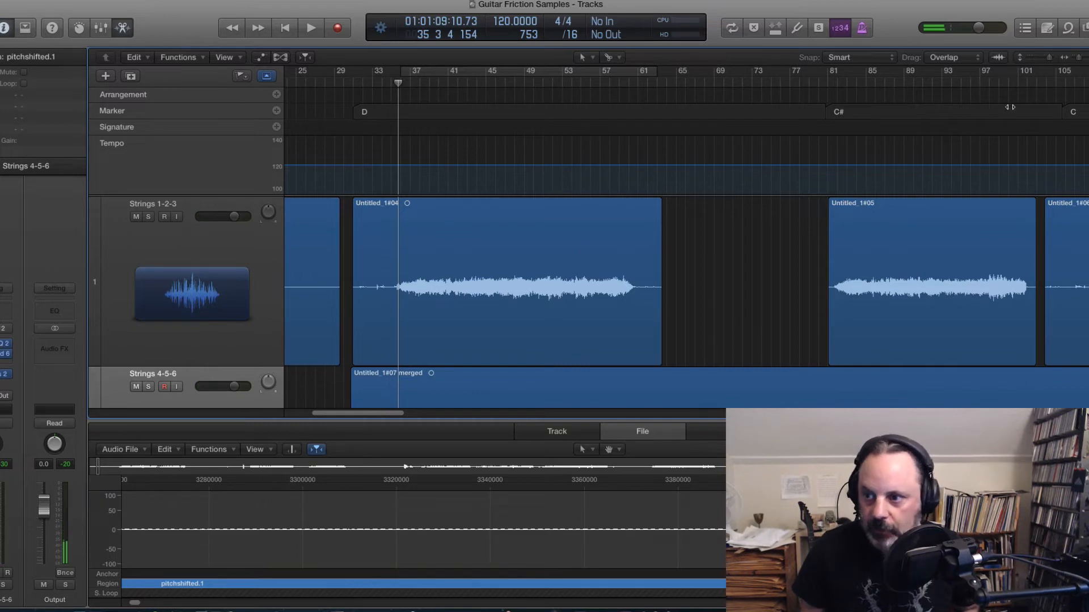
drag(1080, 60, 1083, 60)
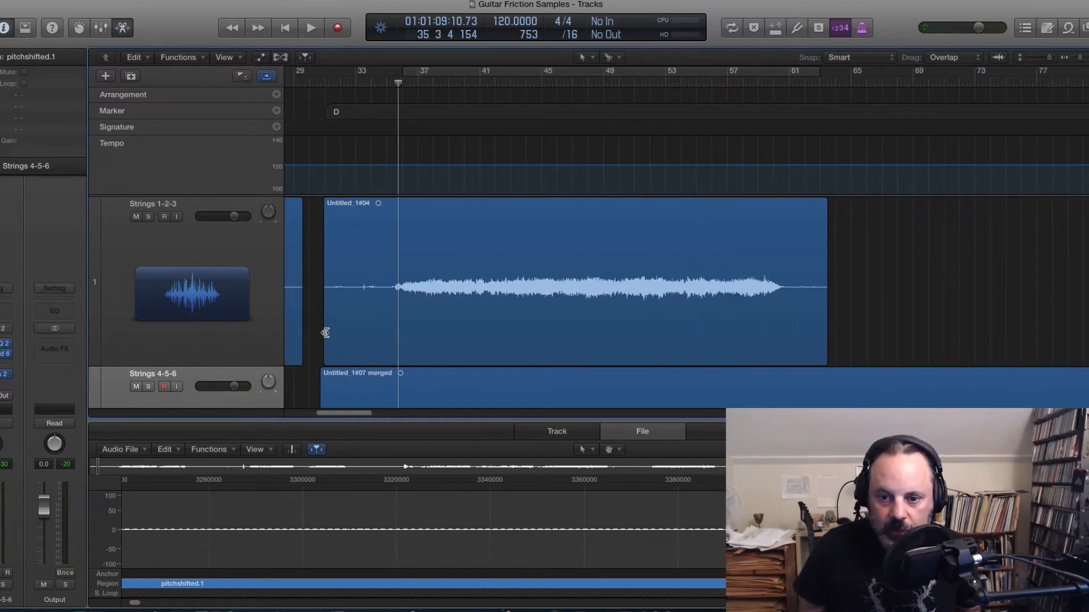
key(space)
key(space)
Step: Trim the start of the Untitled_1#04 region up to where its audio begins, and audition it
drag(325, 333, 394, 326)
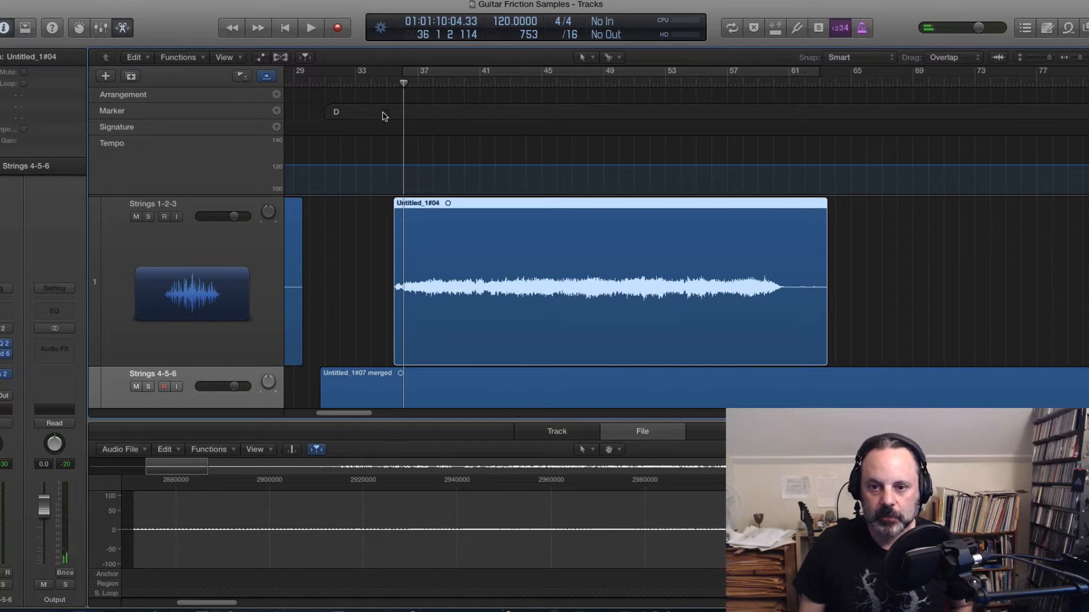
click(385, 85)
key(space)
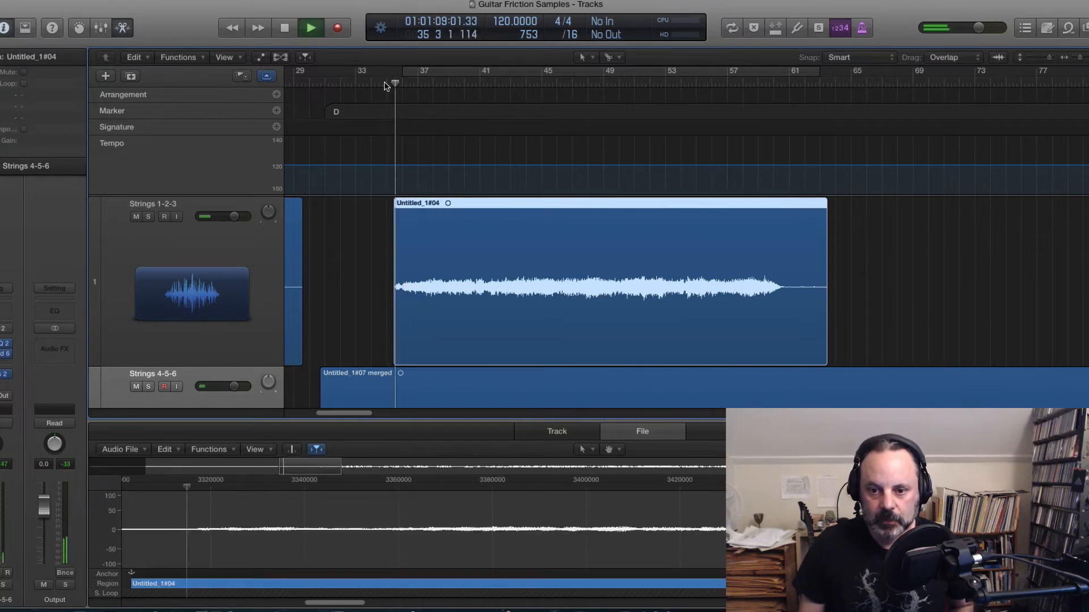
key(space)
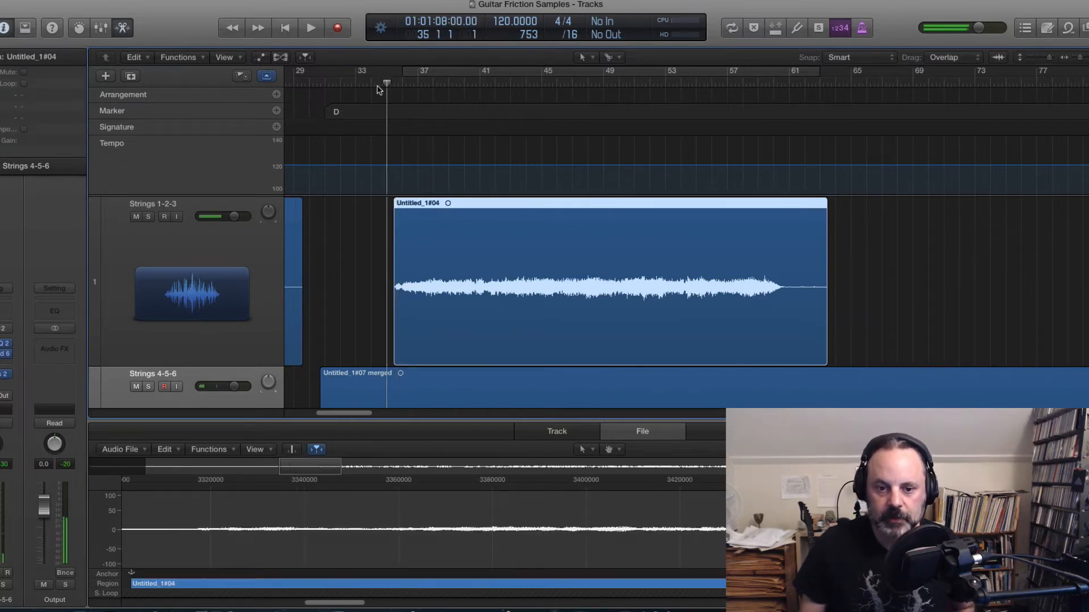
Step: Solo the Strings 1-2-3 track and play the trimmed region
click(149, 217)
key(space)
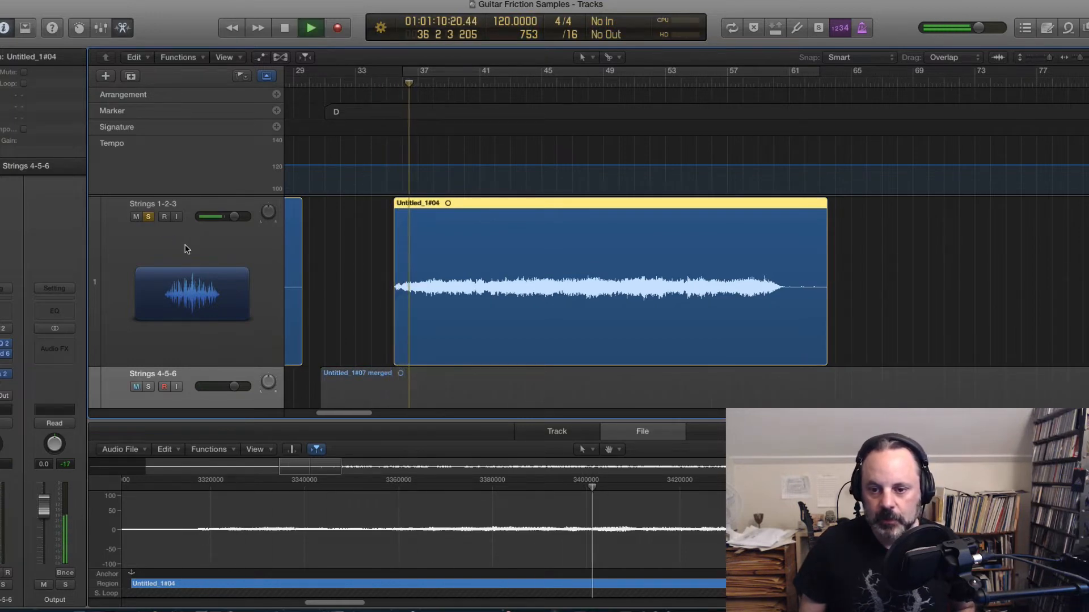
key(space)
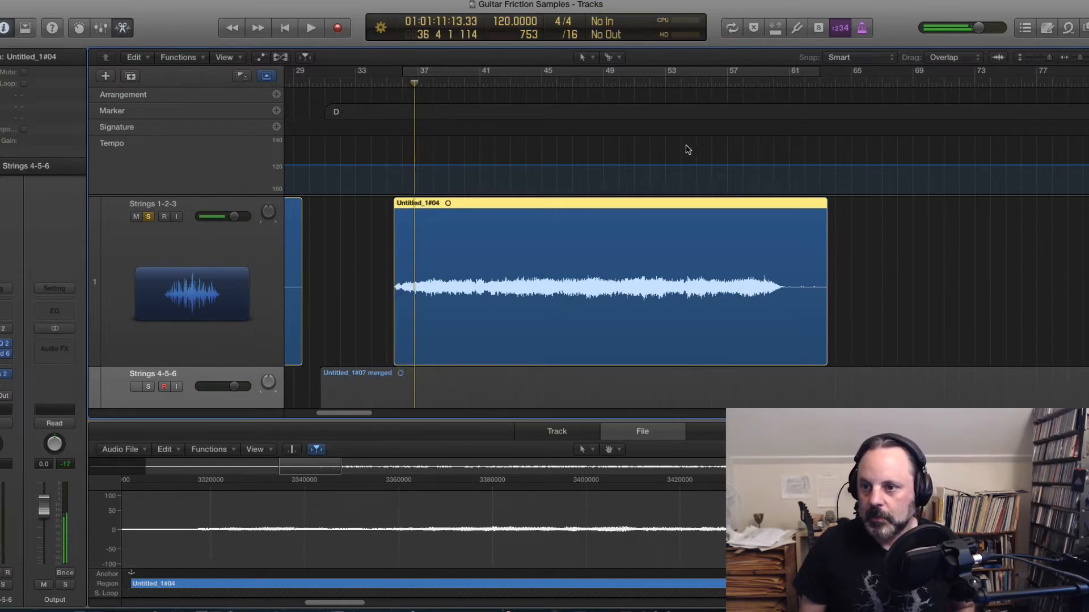
Step: Add a short fade-in at the start of the Untitled_1#04 region with the Fade Tool, and audition it
click(605, 57)
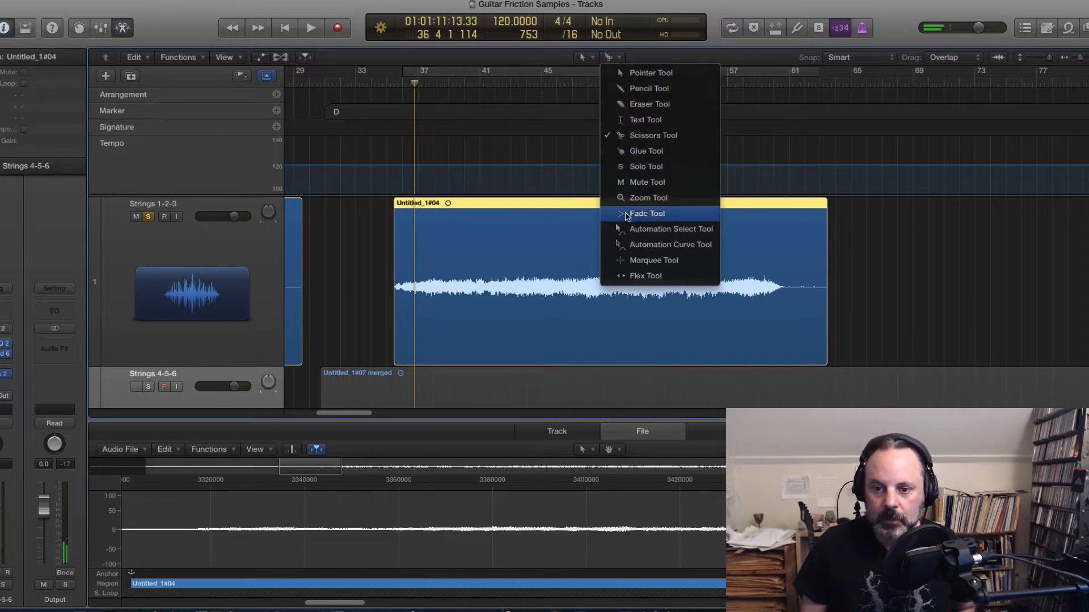
click(627, 215)
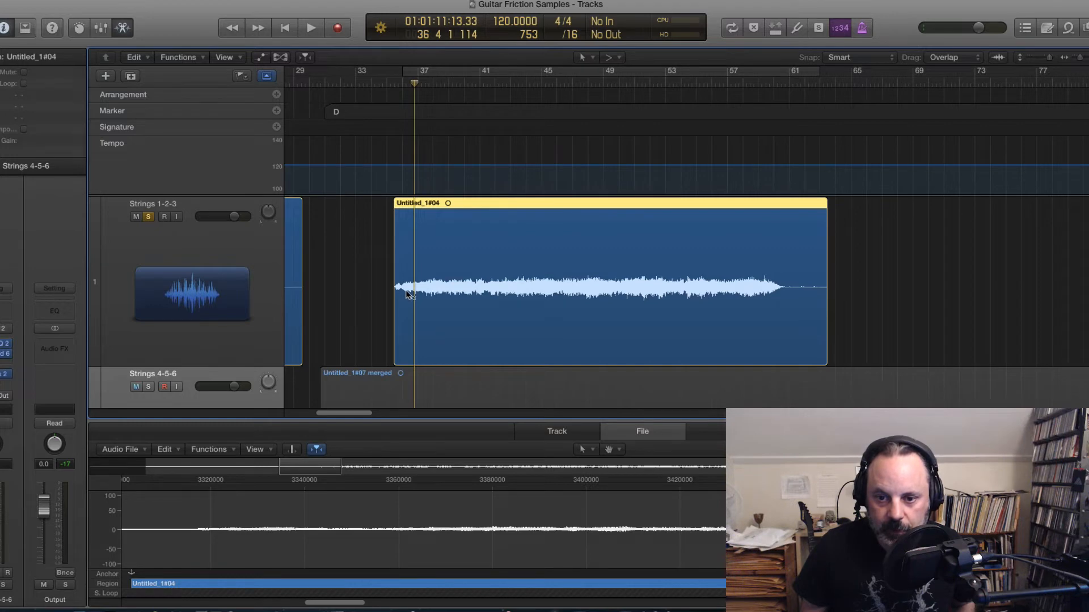
drag(407, 294, 396, 292)
click(380, 82)
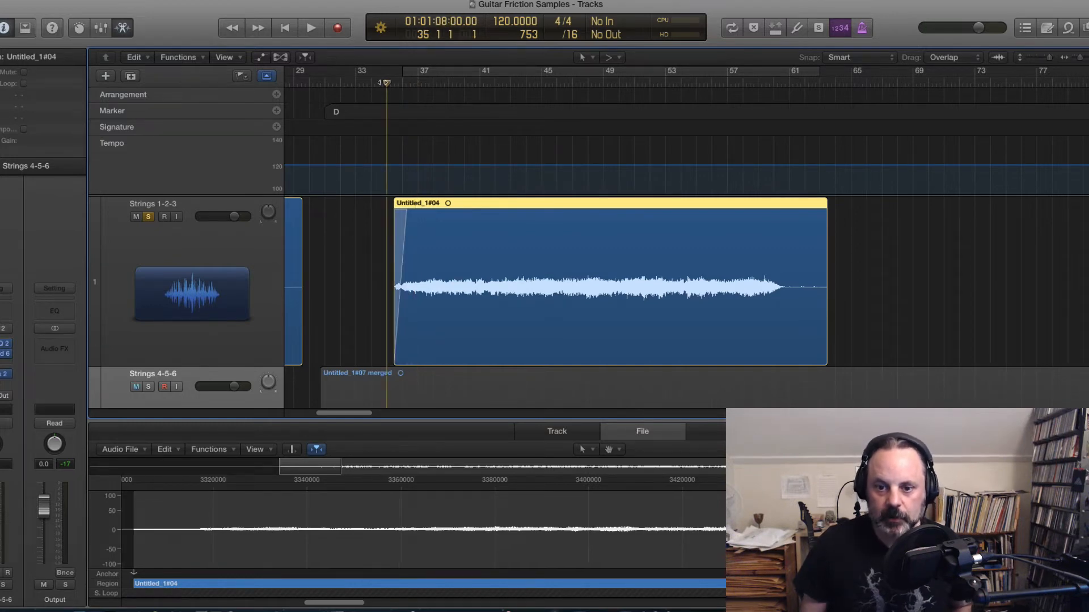
key(space)
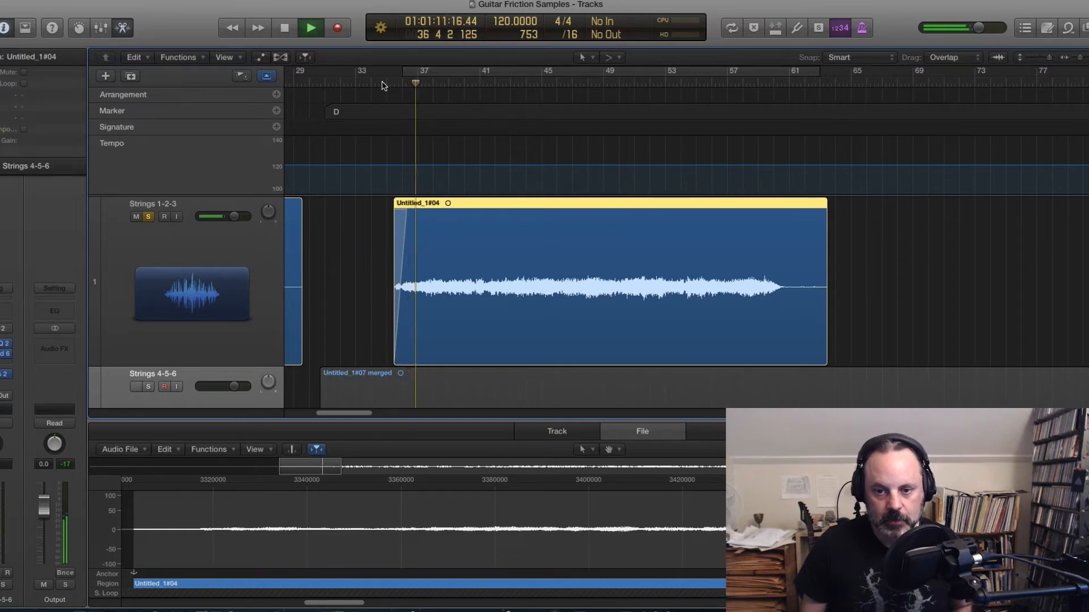
key(space)
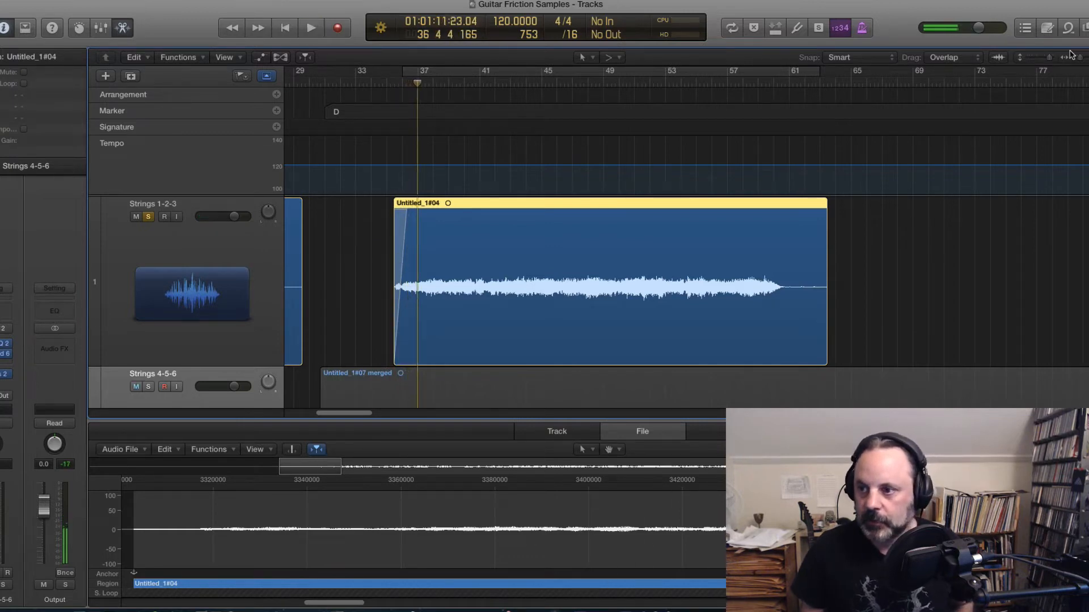
Step: Play back the fade-in at the region's start in closer detail
drag(1080, 60, 1083, 59)
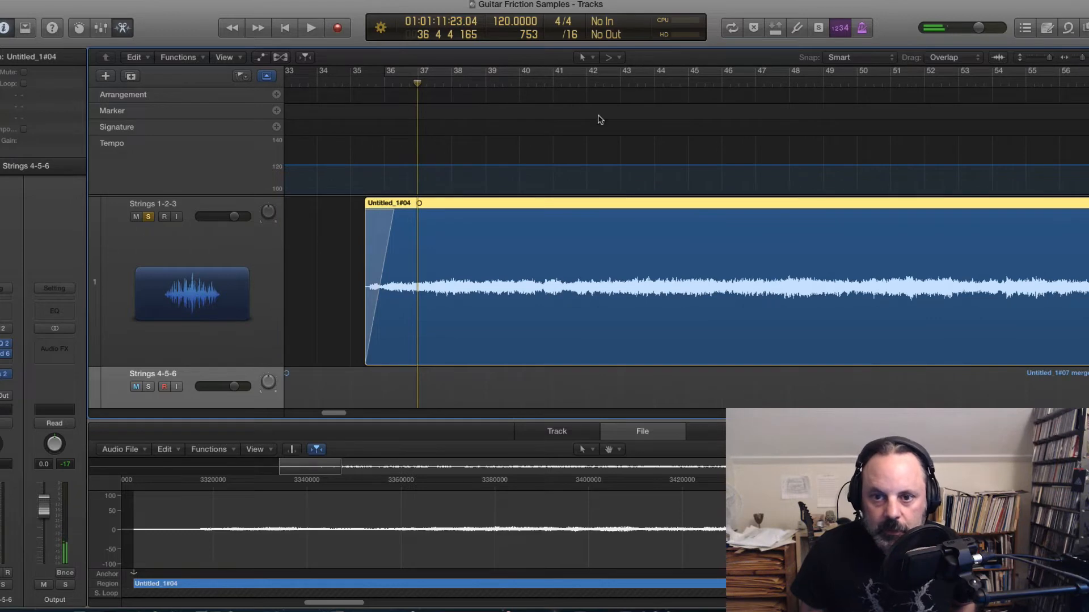
click(367, 86)
key(space)
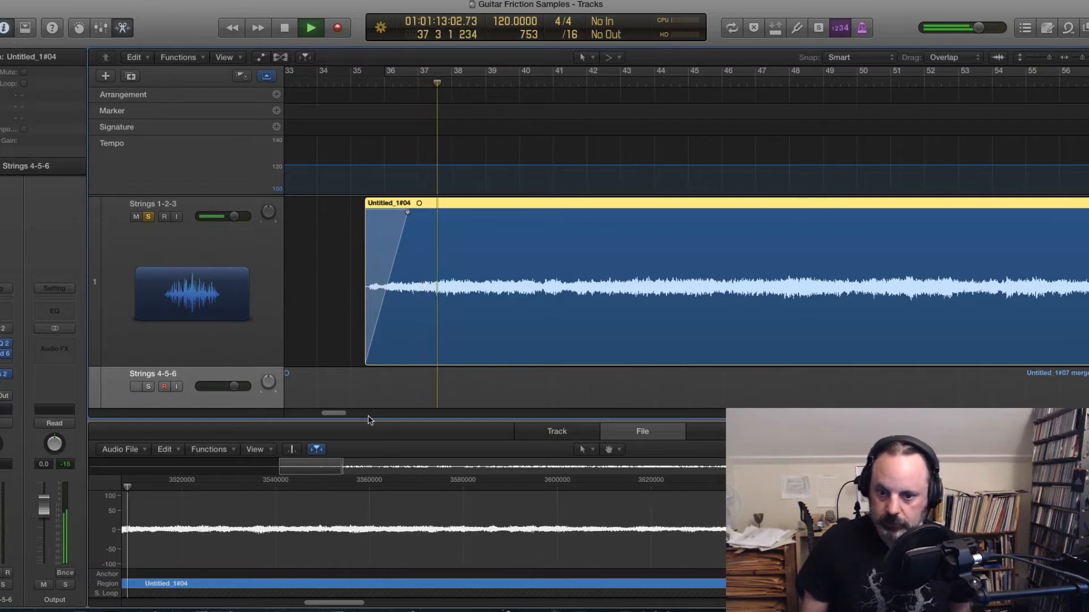
key(space)
Step: Play back the tail of the Untitled_1#04 region
drag(340, 413, 360, 413)
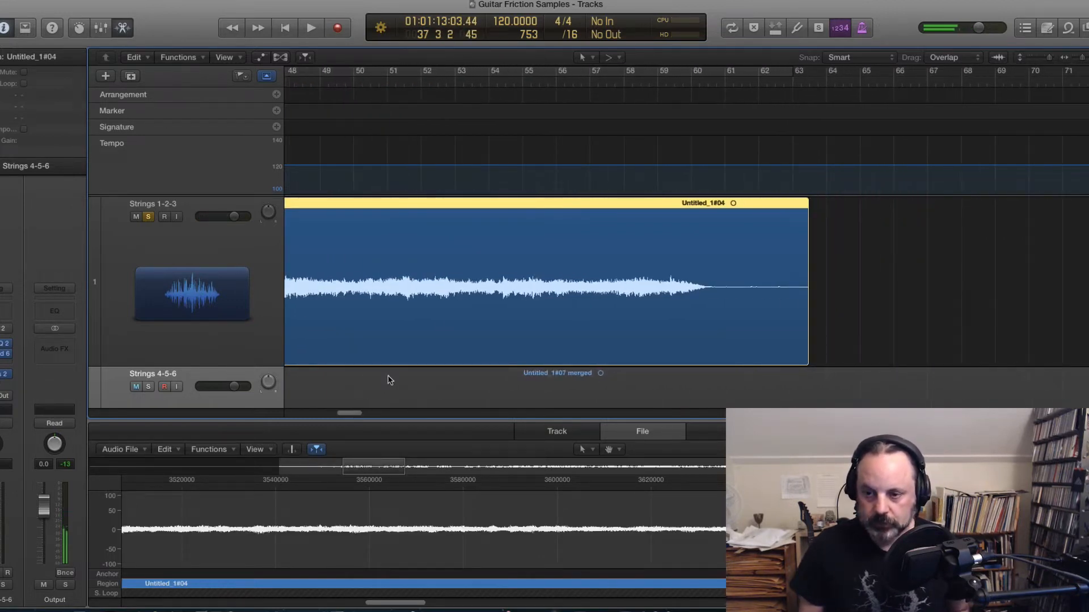
click(641, 84)
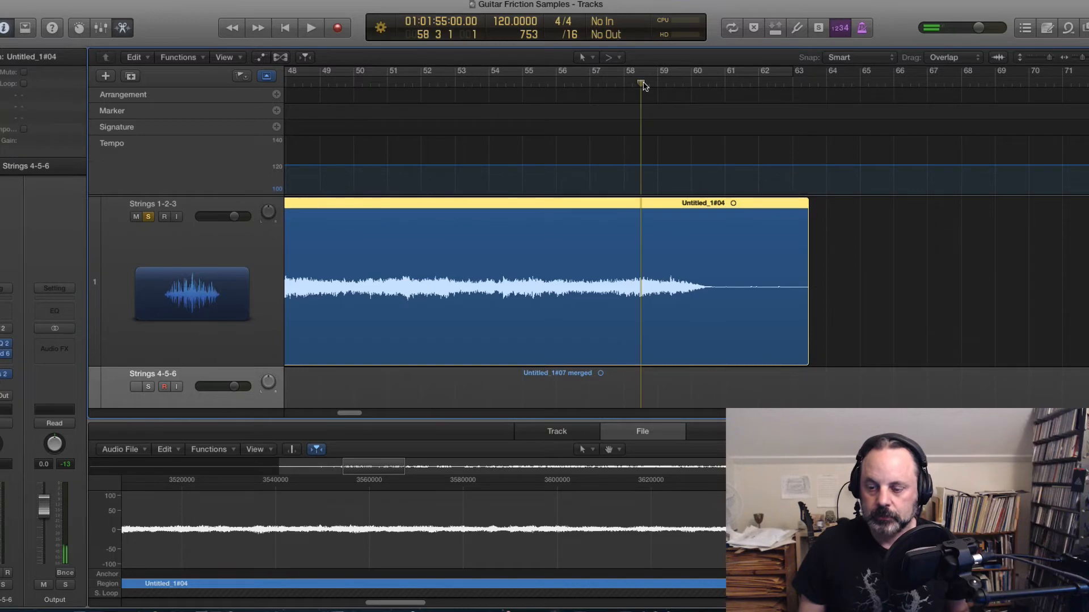
click(585, 85)
key(space)
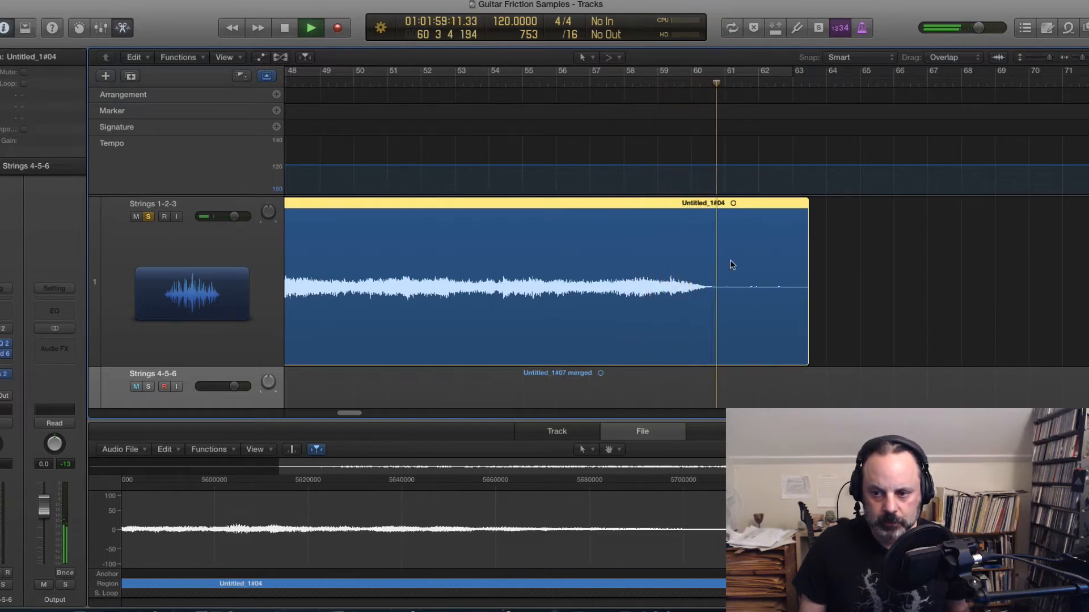
key(space)
Step: Trim the region's end back to where the audio stops, add a short fade-out, and audition it
drag(808, 343, 709, 344)
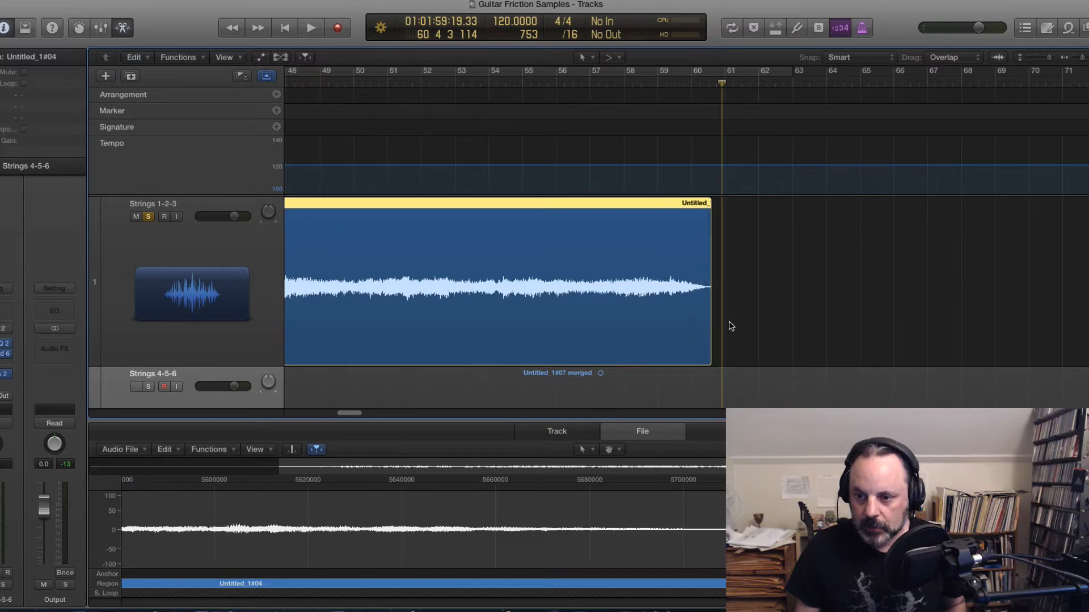
drag(730, 326, 702, 307)
click(663, 89)
key(space)
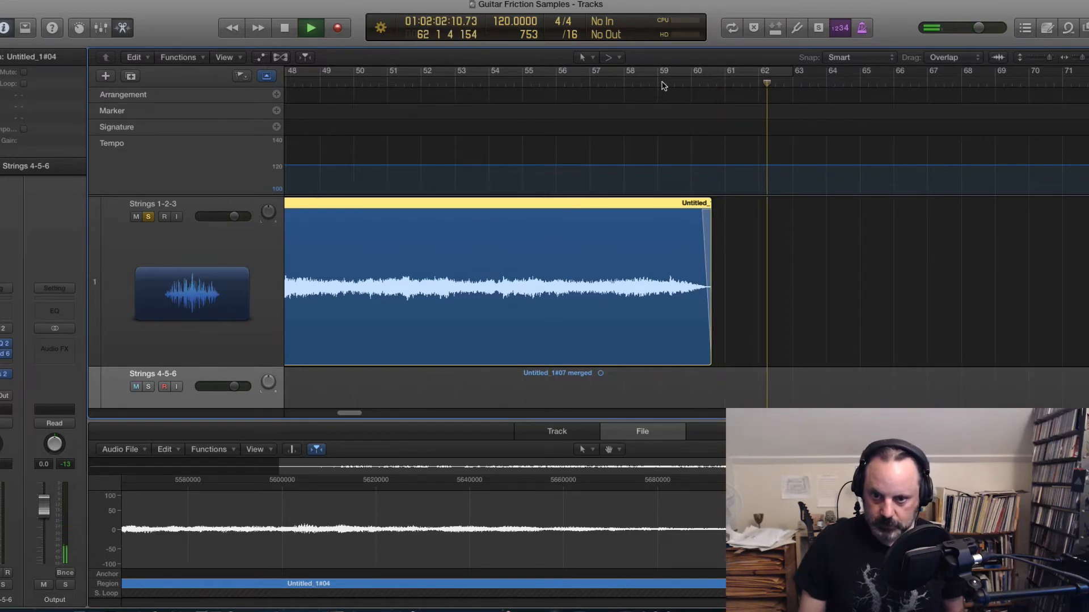
key(space)
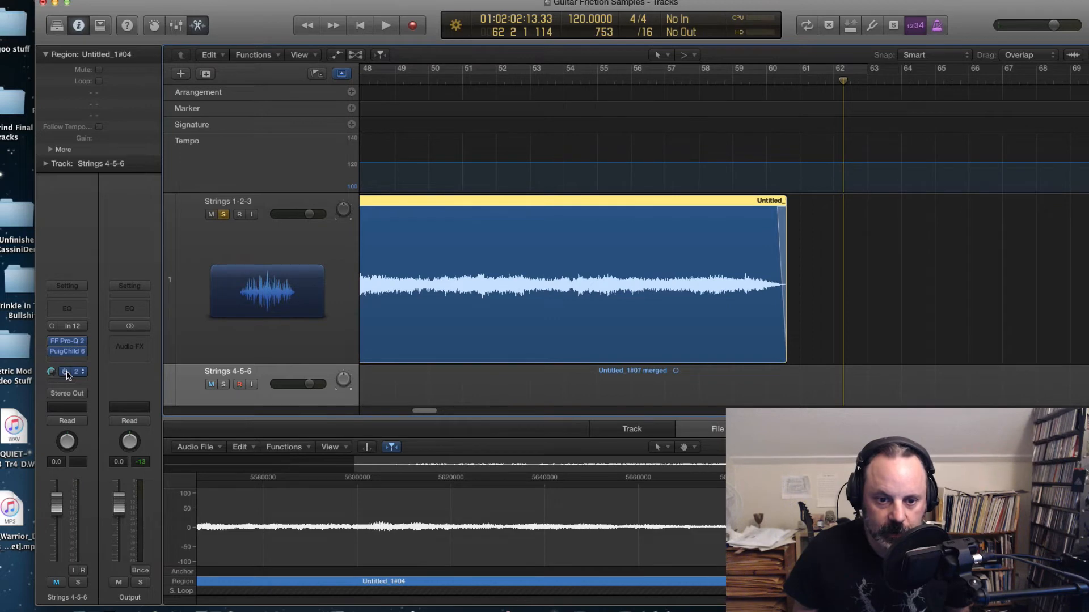
Step: Lengthen the fade-out at the end of the Untitled_1#04 region and audition the ending
click(752, 83)
key(space)
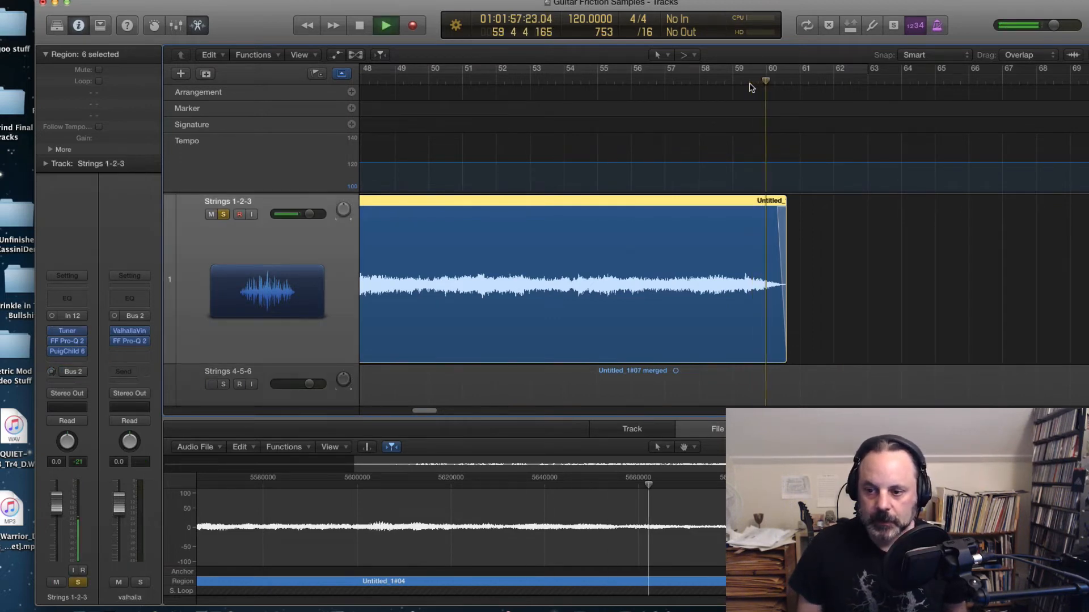
key(space)
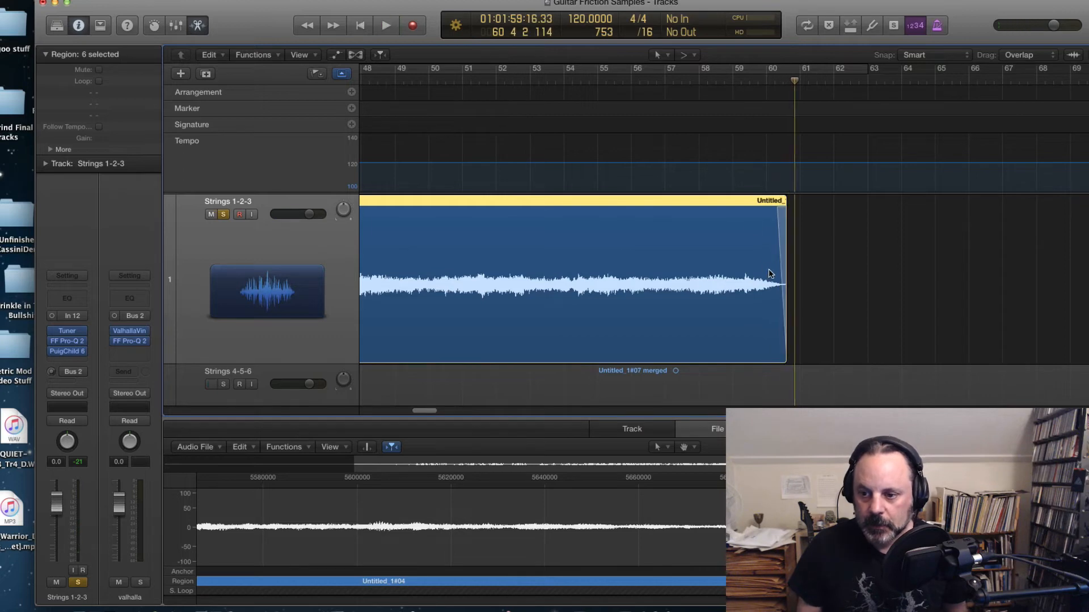
drag(783, 303, 778, 302)
click(756, 84)
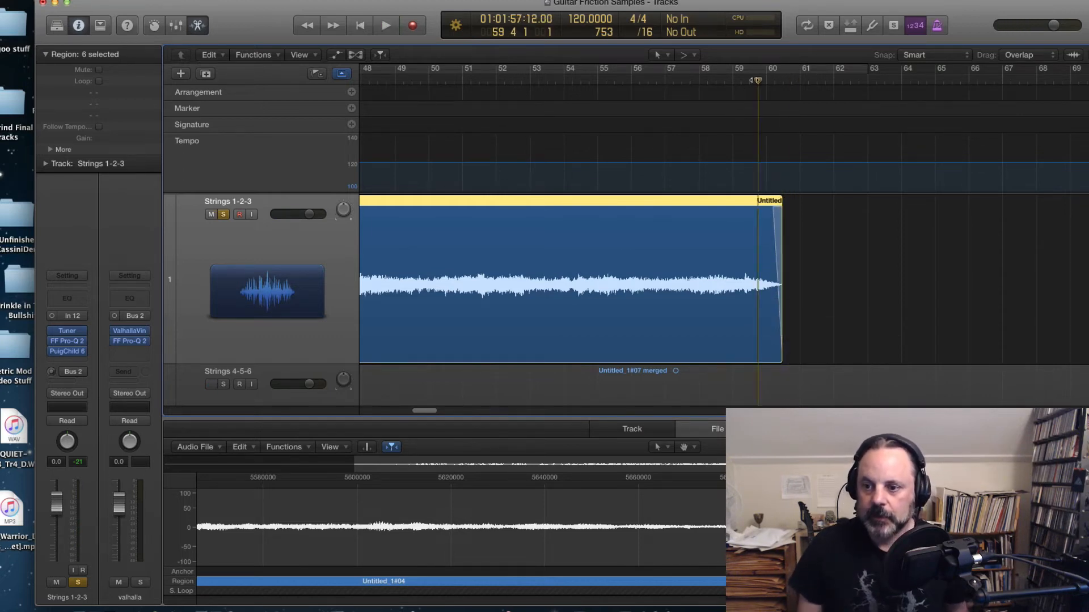
key(space)
key(space)
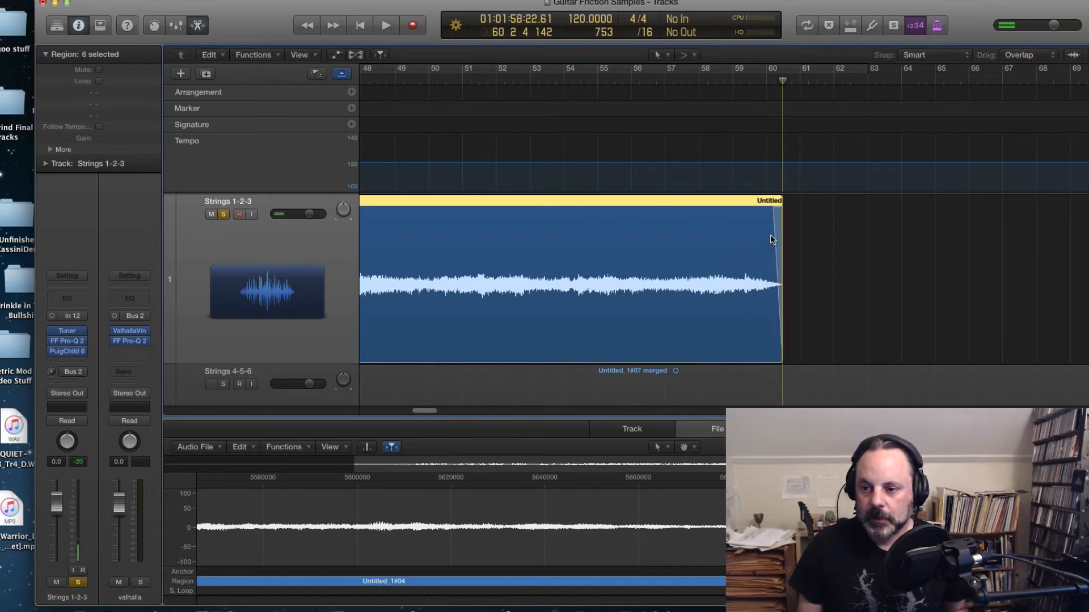
click(774, 233)
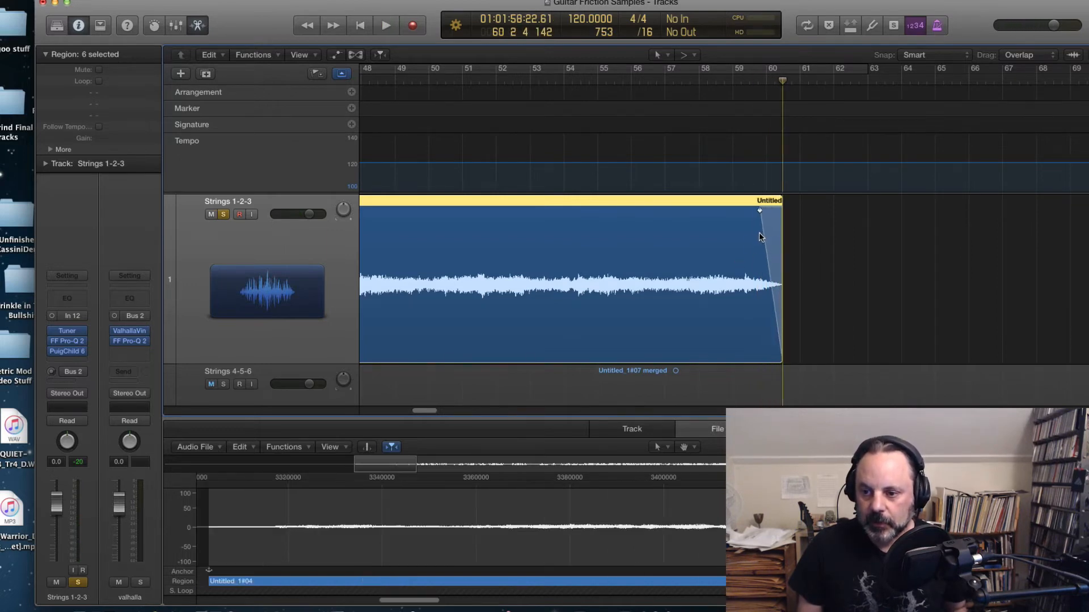
click(726, 83)
key(space)
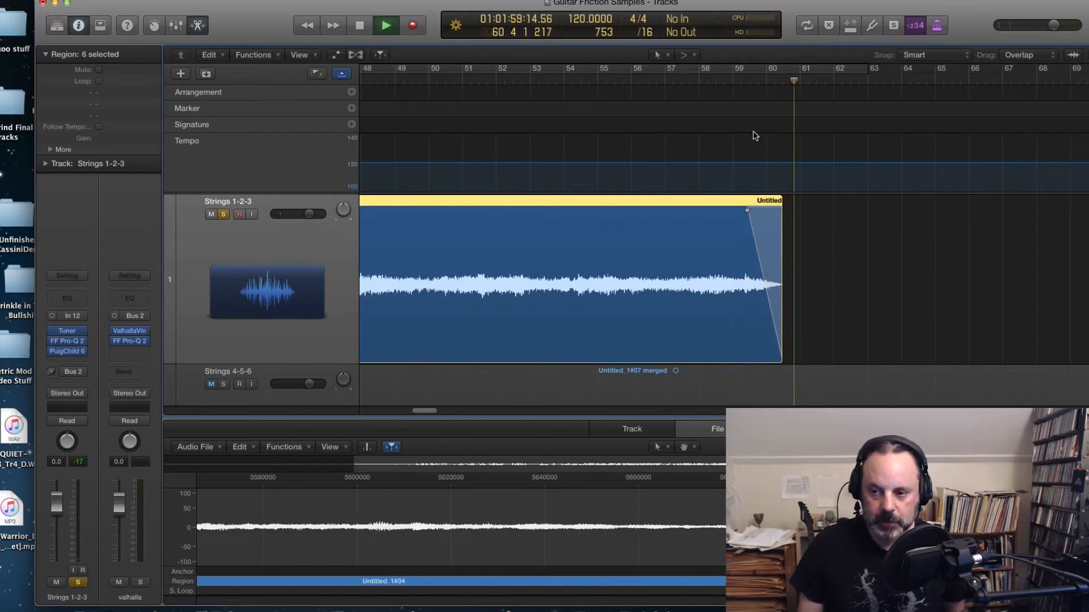
key(space)
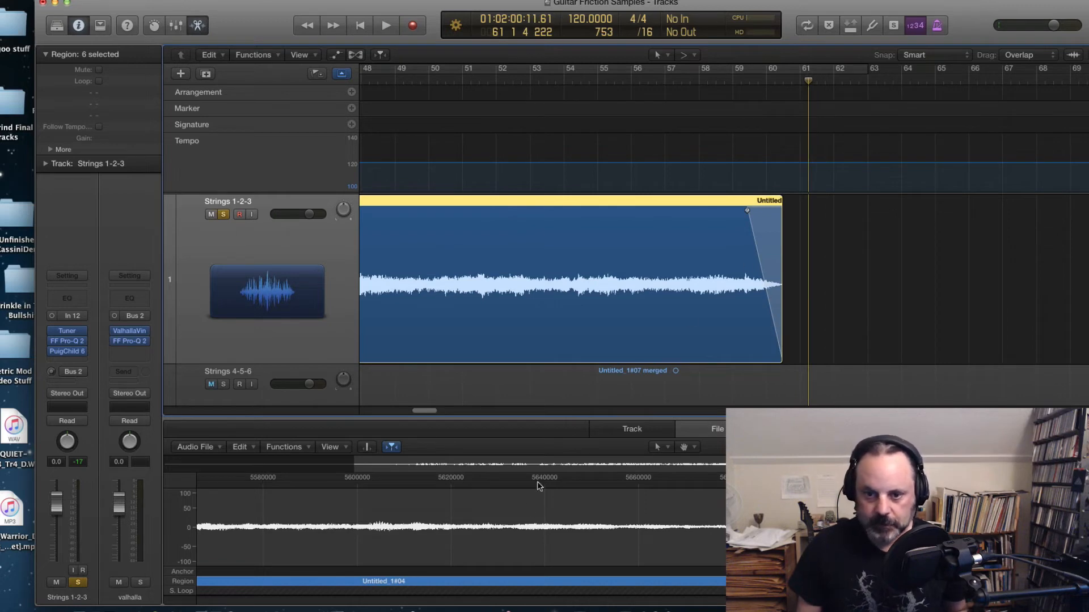
drag(416, 413, 449, 414)
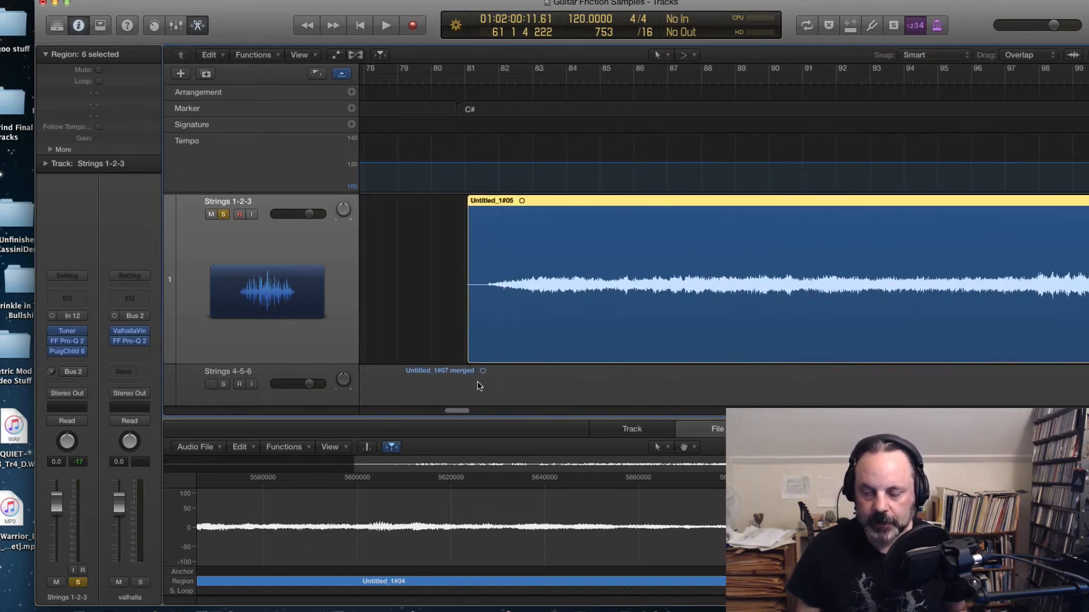
Step: Play back the start of the Untitled_1#05 region
click(474, 85)
key(space)
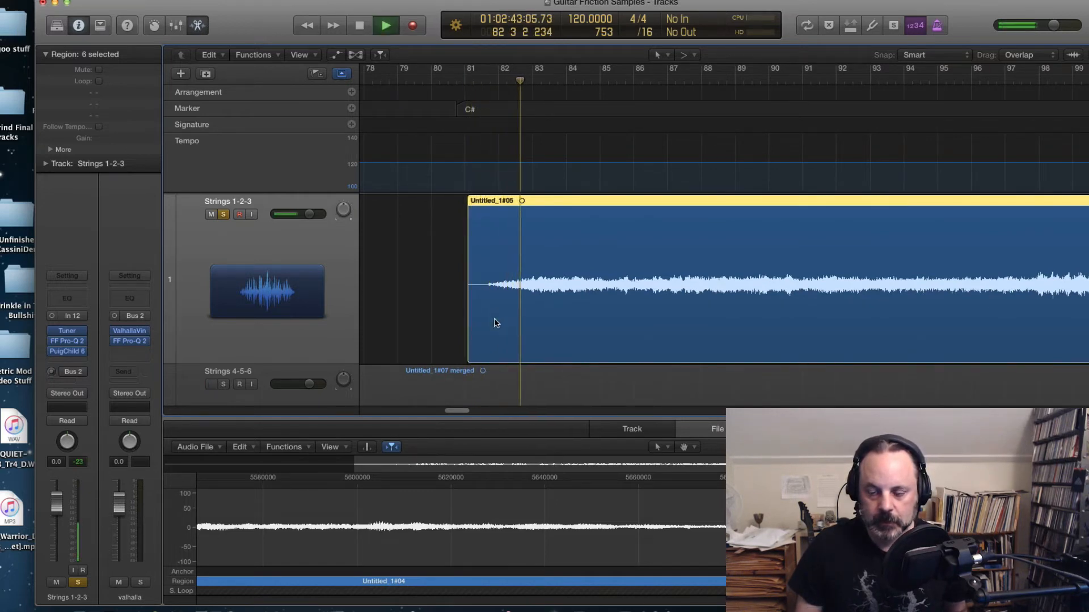
key(space)
Step: Trim the start of the Untitled_1#05 region slightly later and audition the new start
drag(468, 332, 485, 332)
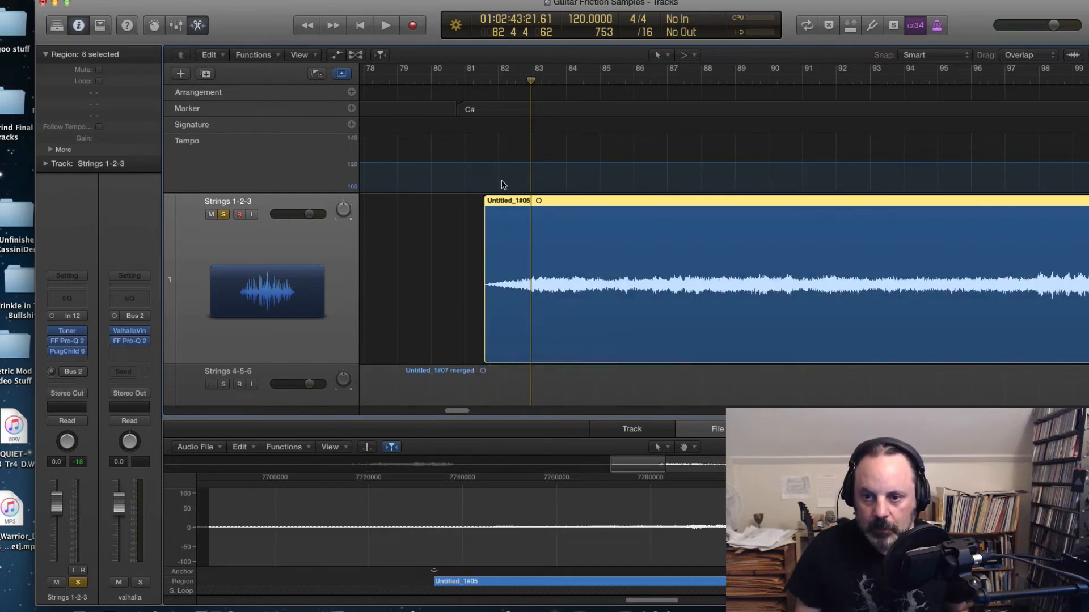
click(480, 83)
key(space)
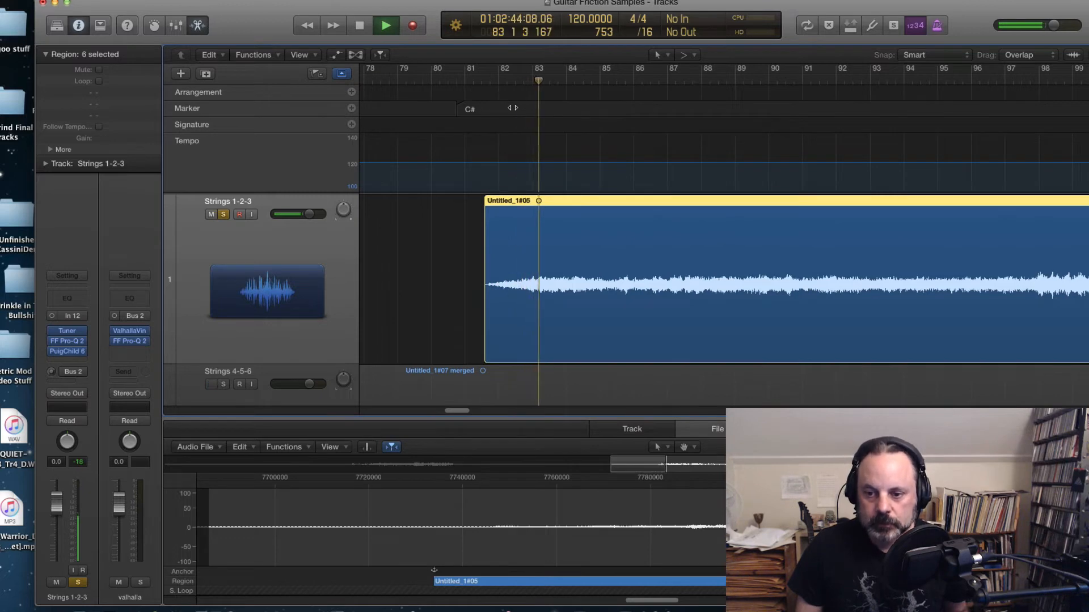
key(space)
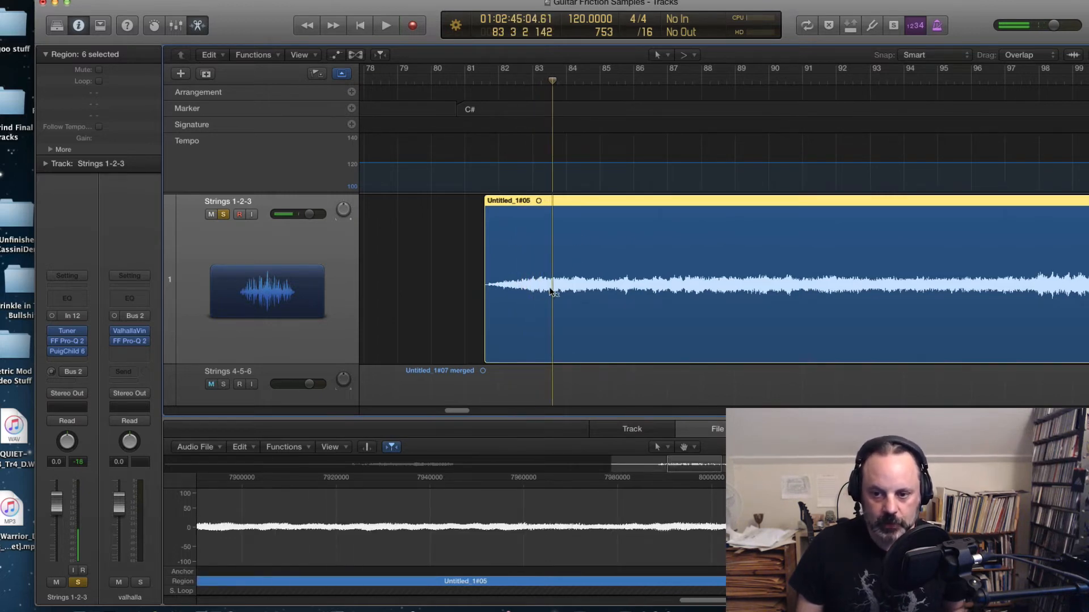
Step: Add a fade-in at the start of the Untitled_1#05 region and audition it
drag(548, 289, 469, 290)
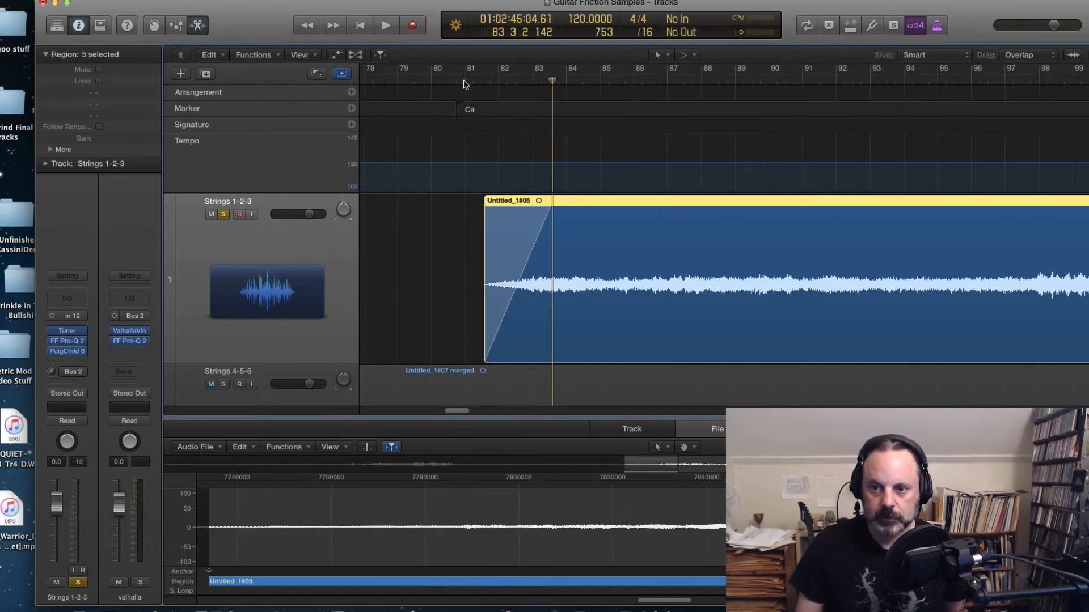
click(463, 84)
key(space)
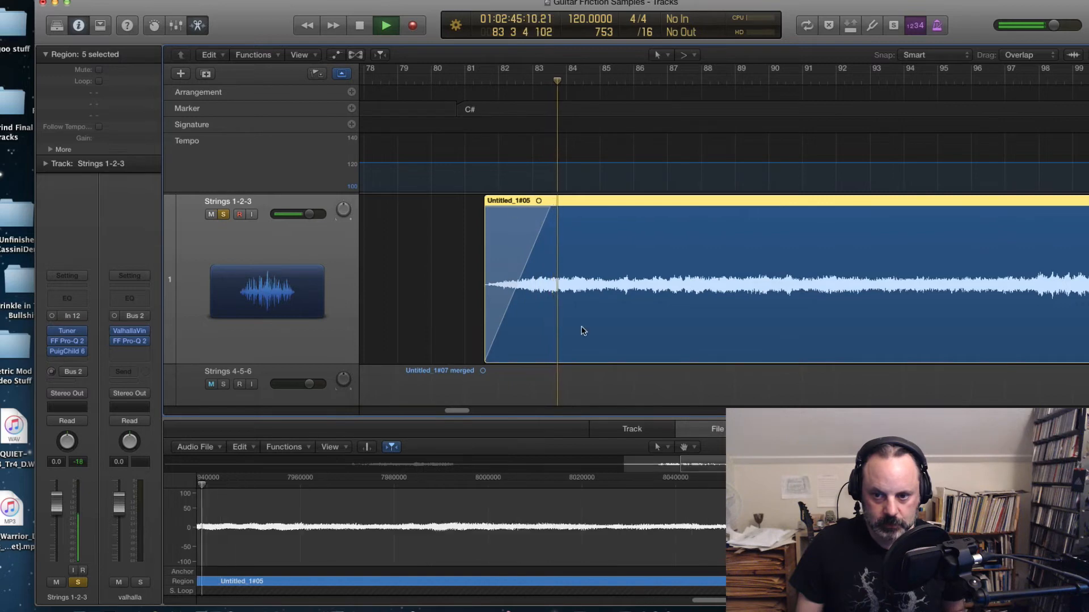
Step: Scroll to the end of the region and audition its tail several times
drag(461, 412, 470, 413)
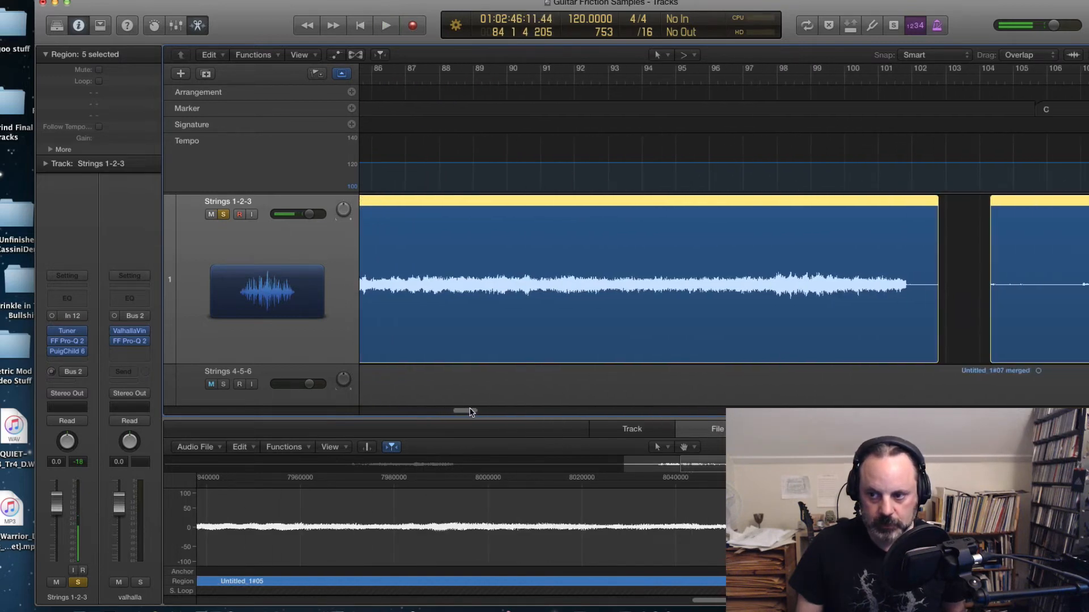
key(space)
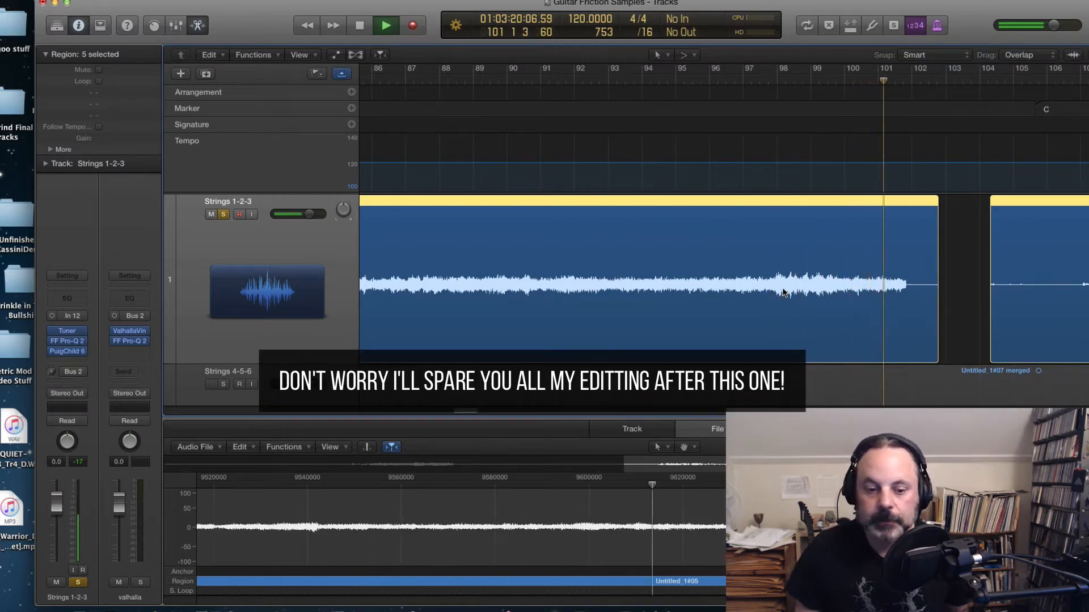
key(space)
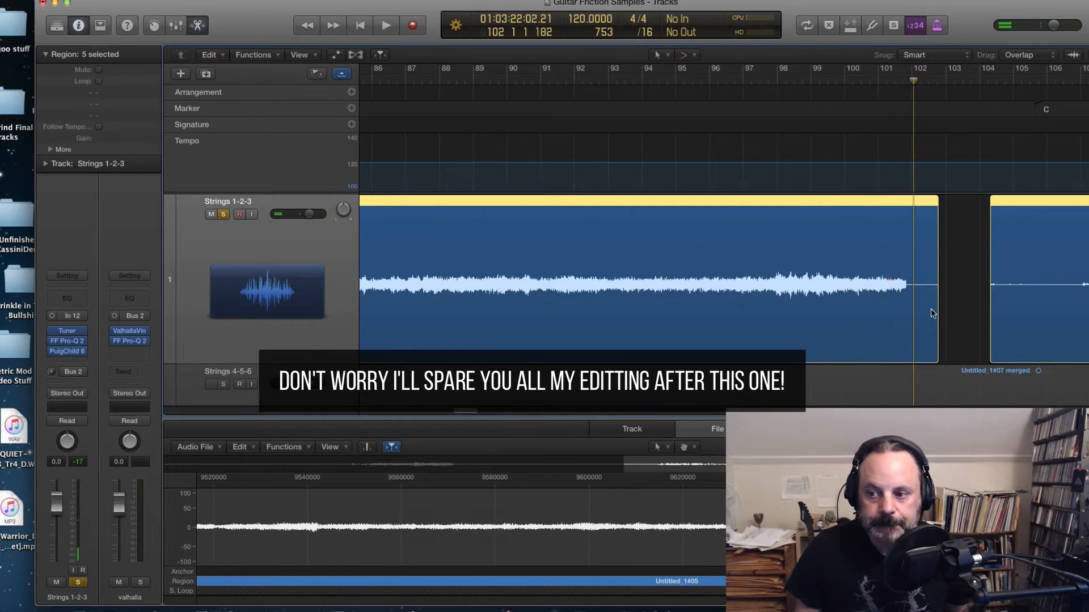
click(889, 89)
key(space)
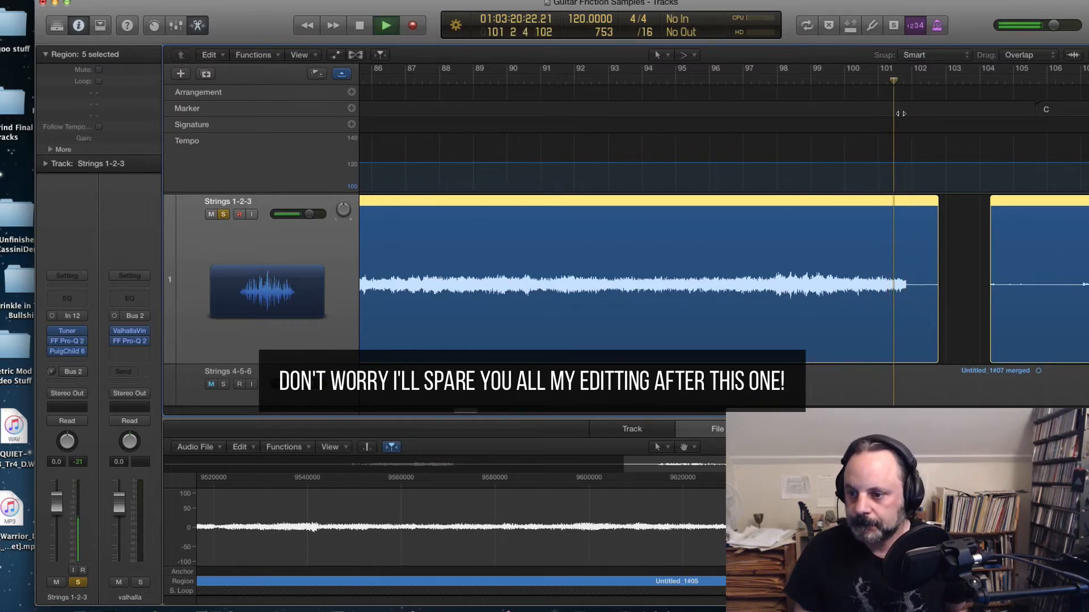
key(space)
click(889, 83)
key(space)
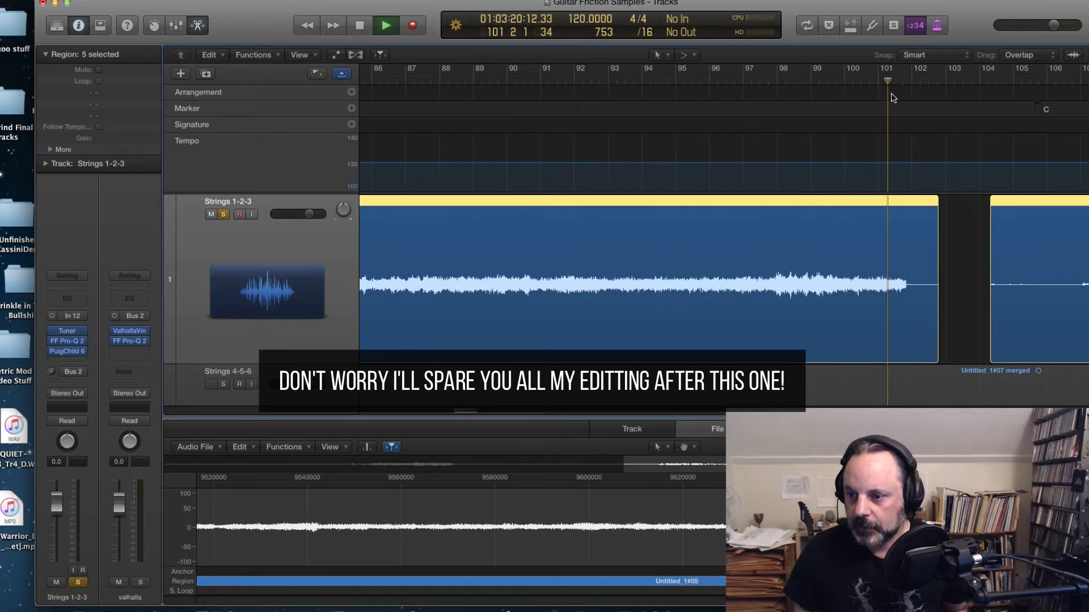
key(space)
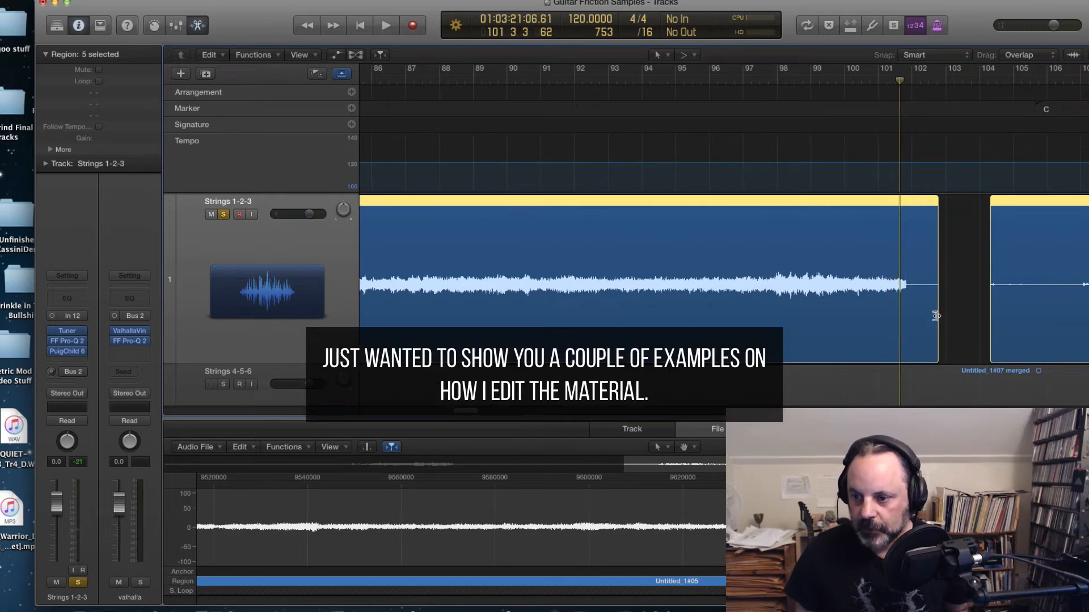
Step: Trim the region's end back to where the audio stops and audition the ending
drag(936, 316, 899, 327)
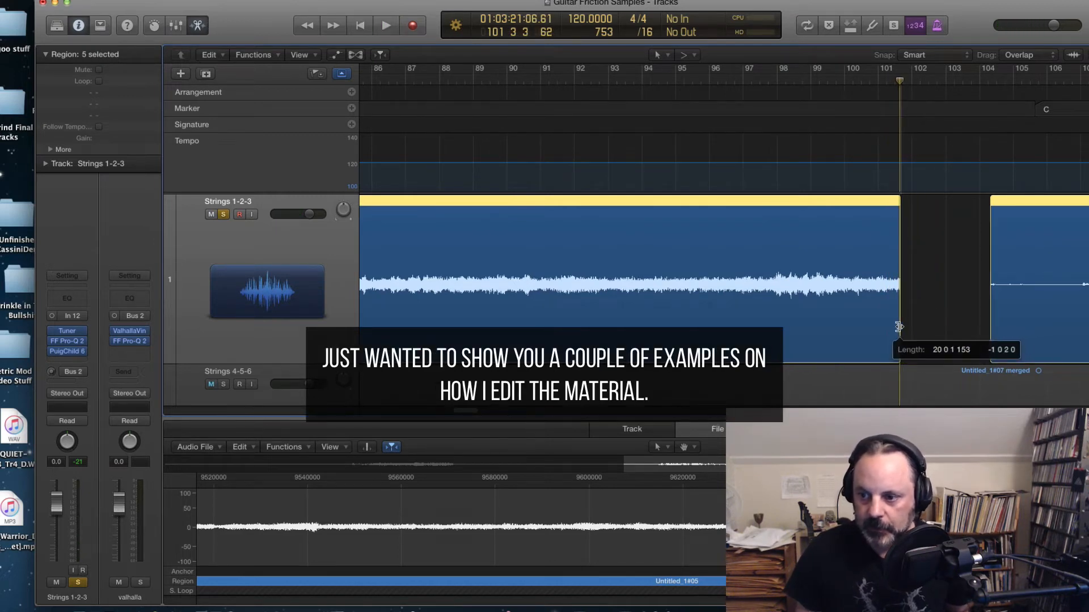
click(883, 82)
key(space)
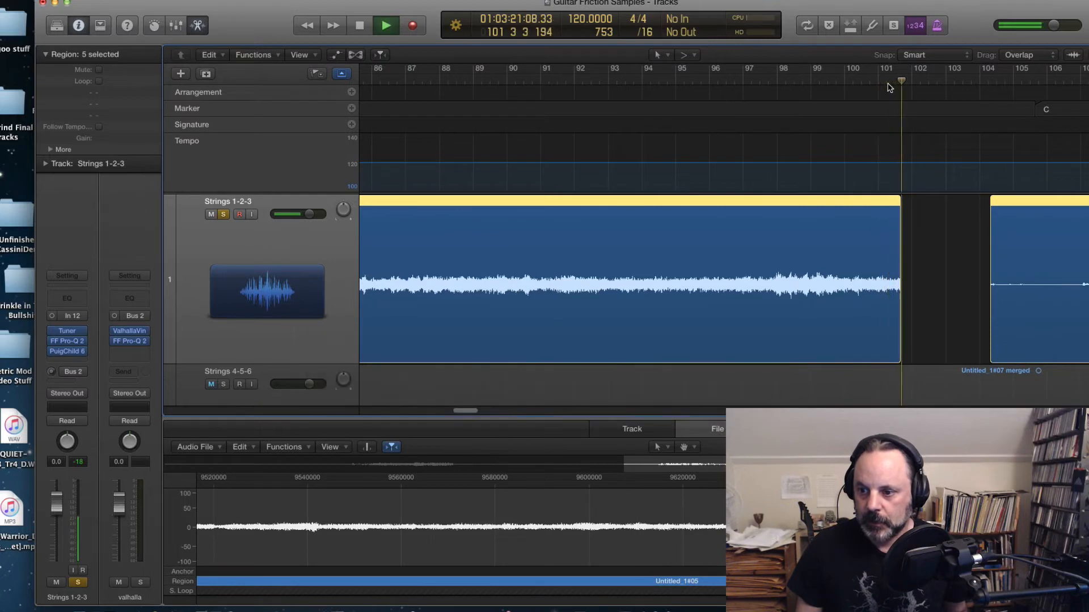
key(space)
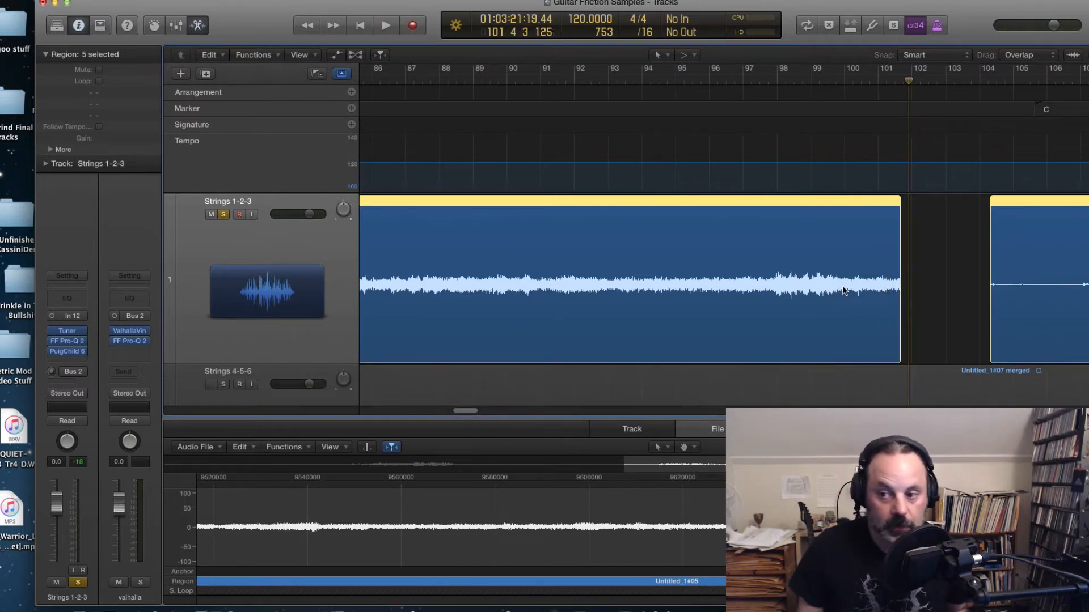
Step: Add a fade-out at the end of the Untitled_1#05 region and audition the ending
drag(842, 290, 911, 291)
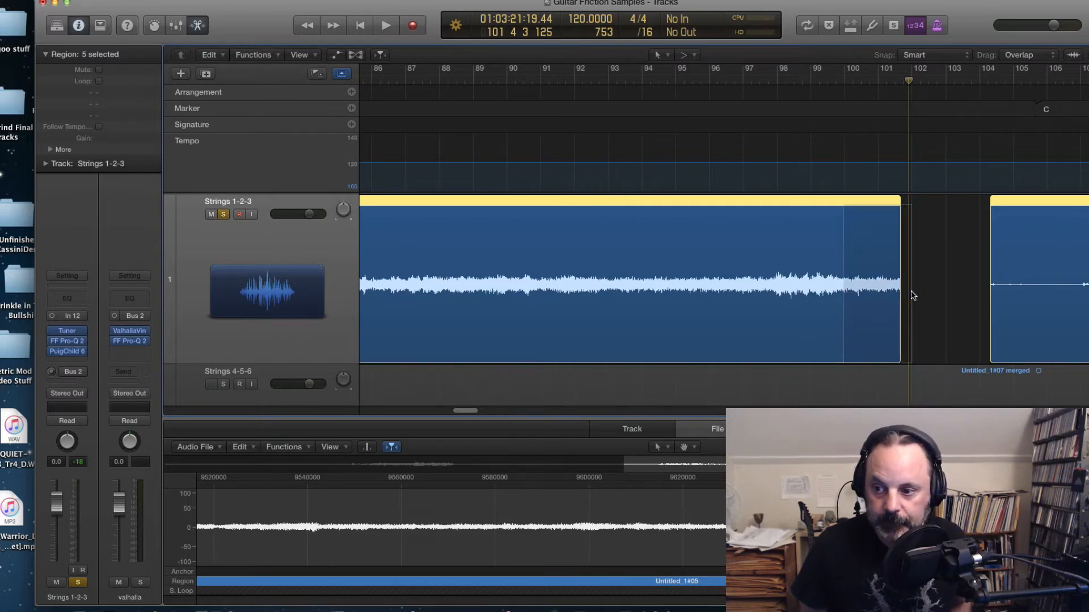
click(832, 84)
key(space)
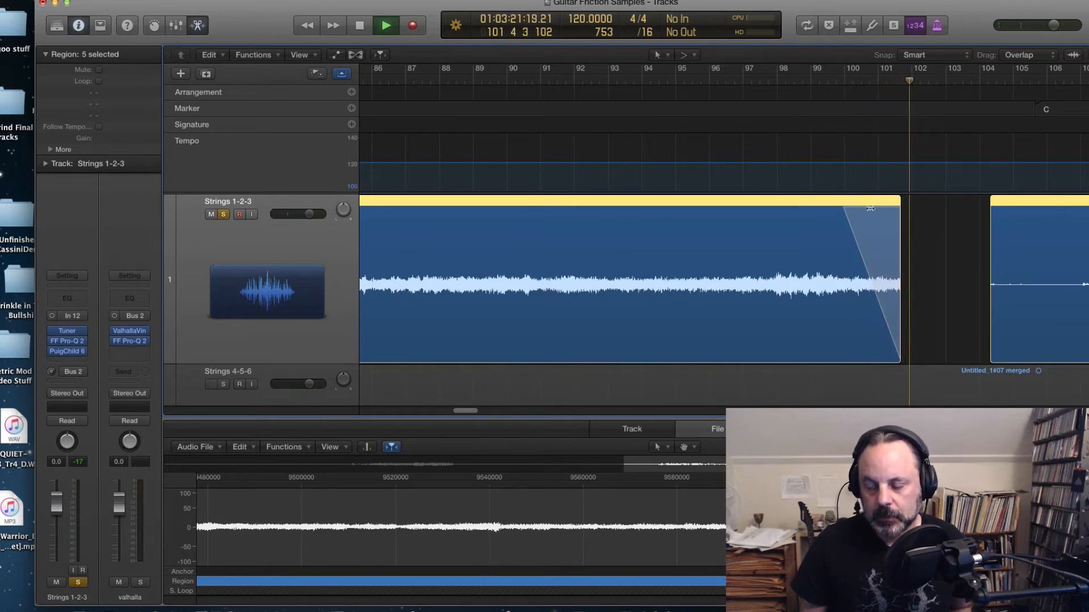
key(space)
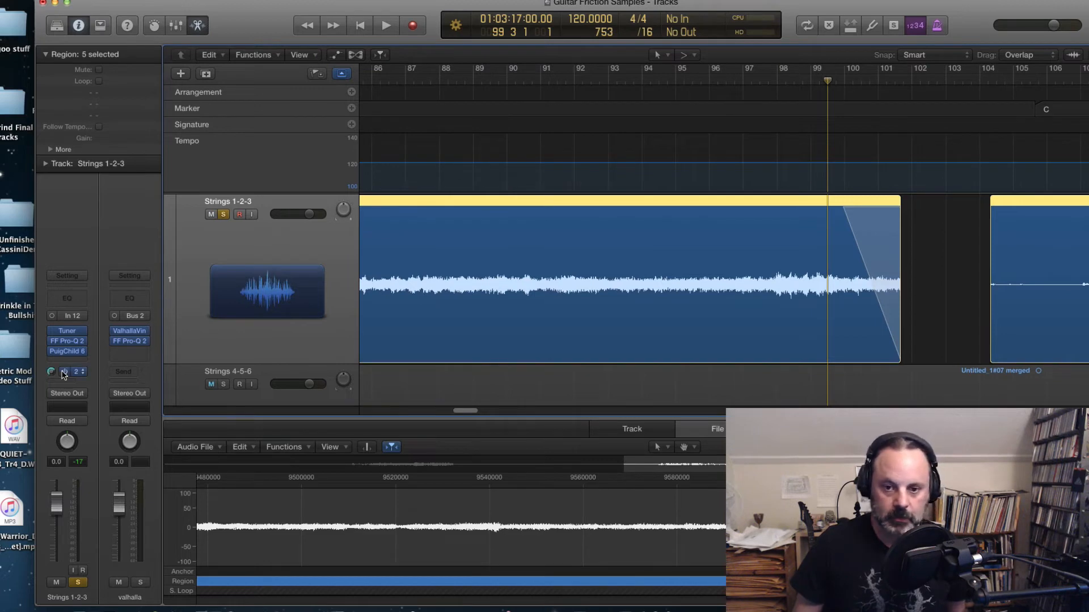
key(space)
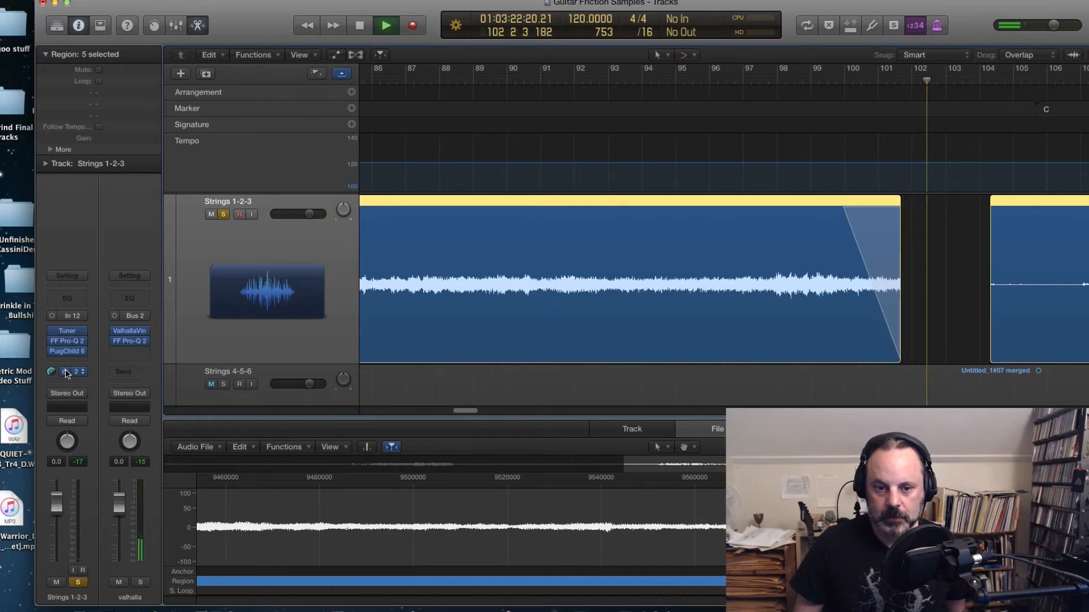
key(space)
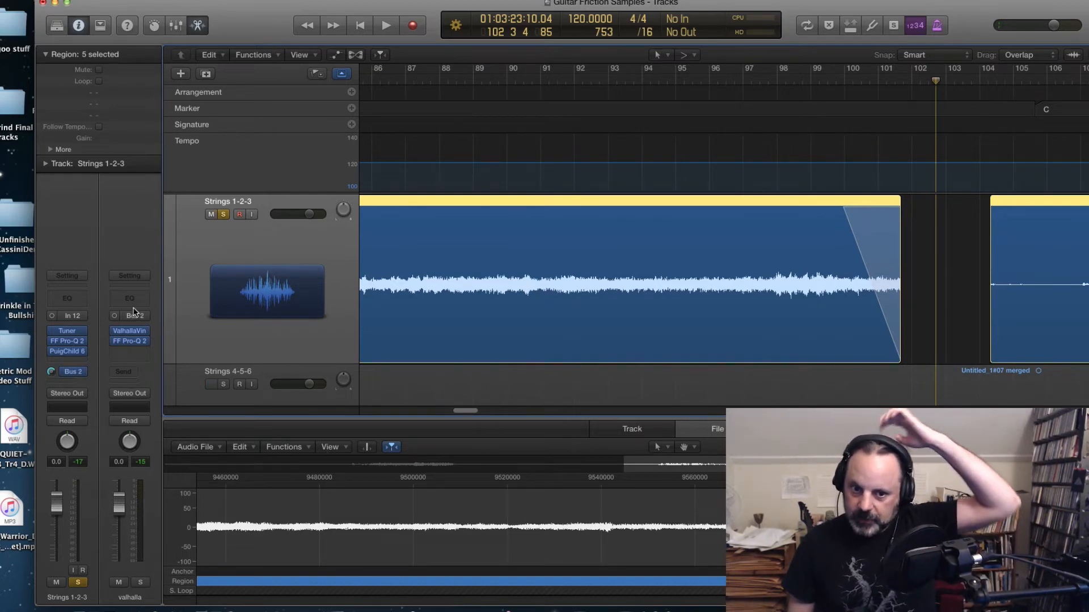
Step: Open the ValhallaVintageVerb on the valhalla bus, audition, and raise its Decay to 8.16 s before closing it
click(138, 331)
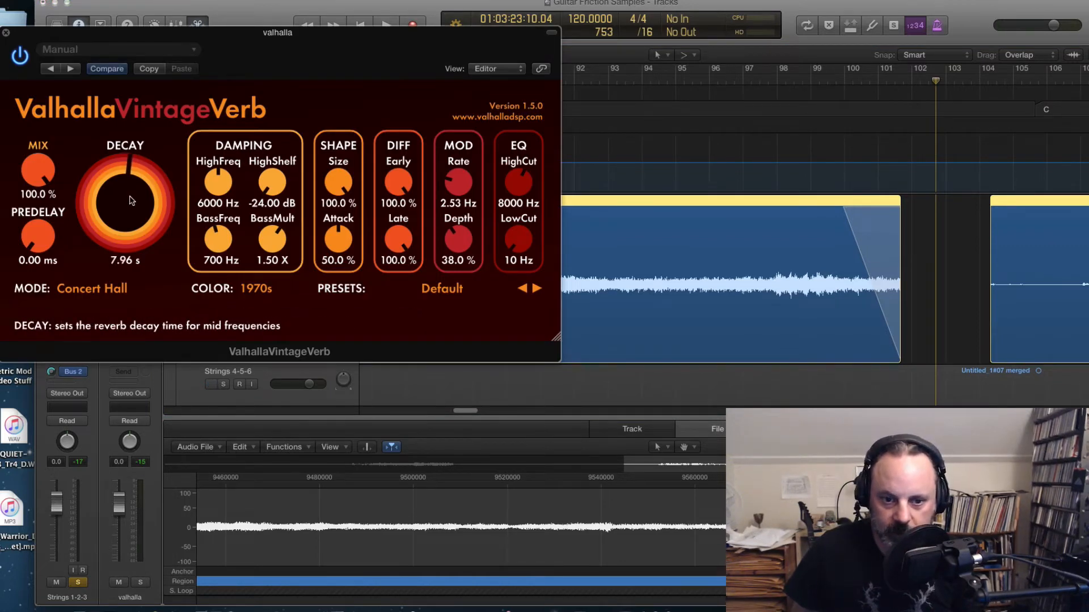
click(839, 85)
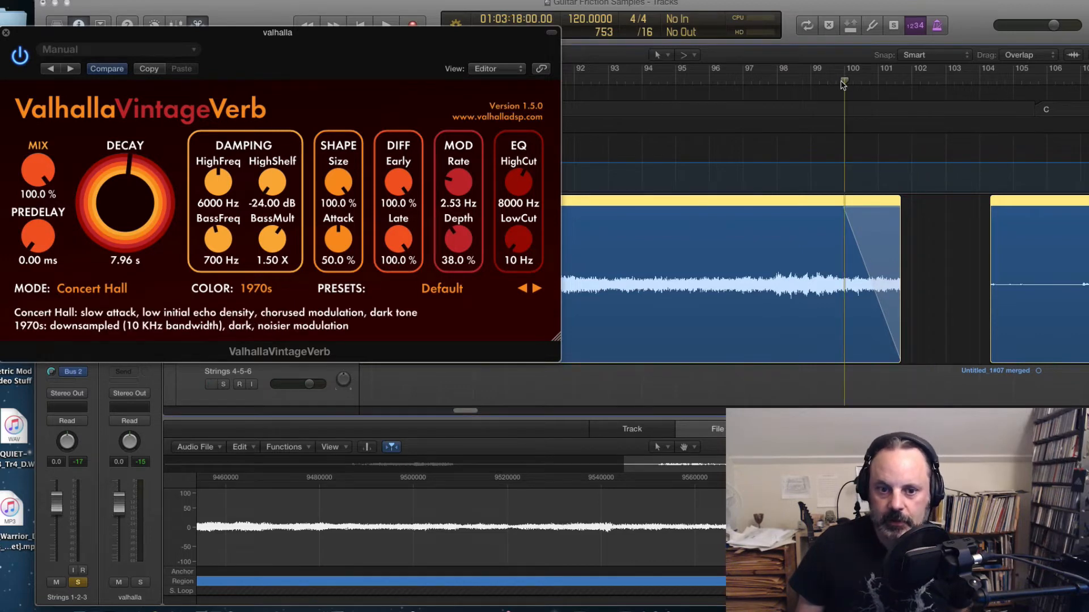
key(space)
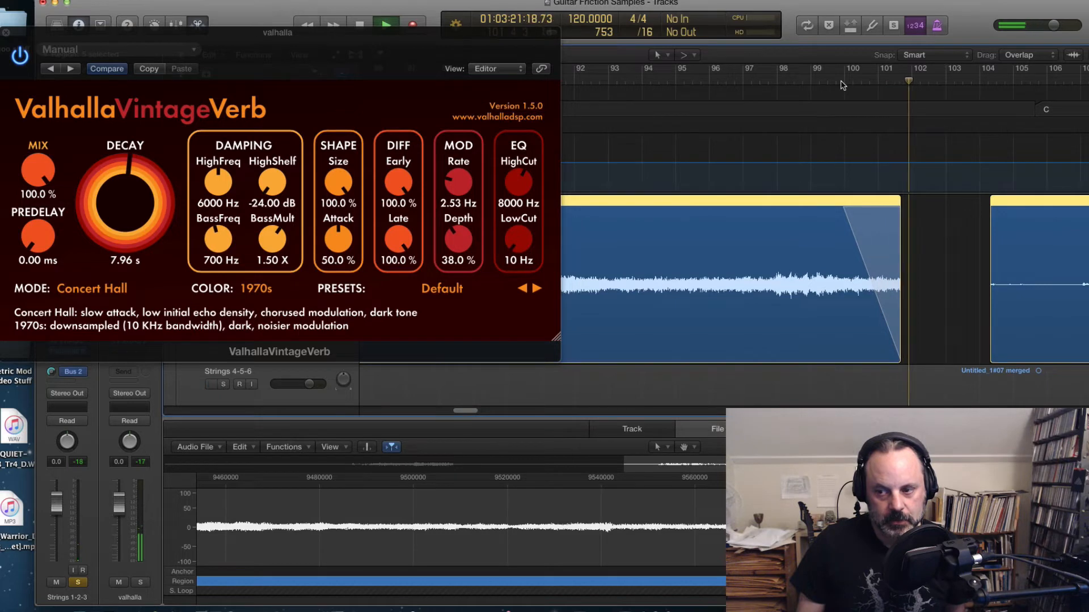
key(space)
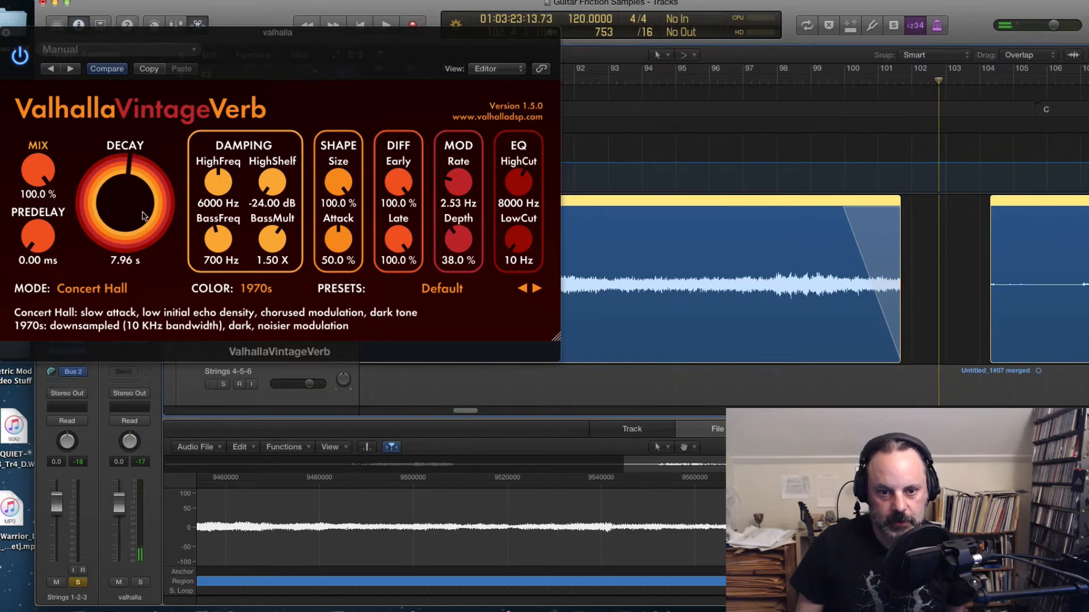
scroll(143, 216, up, 2)
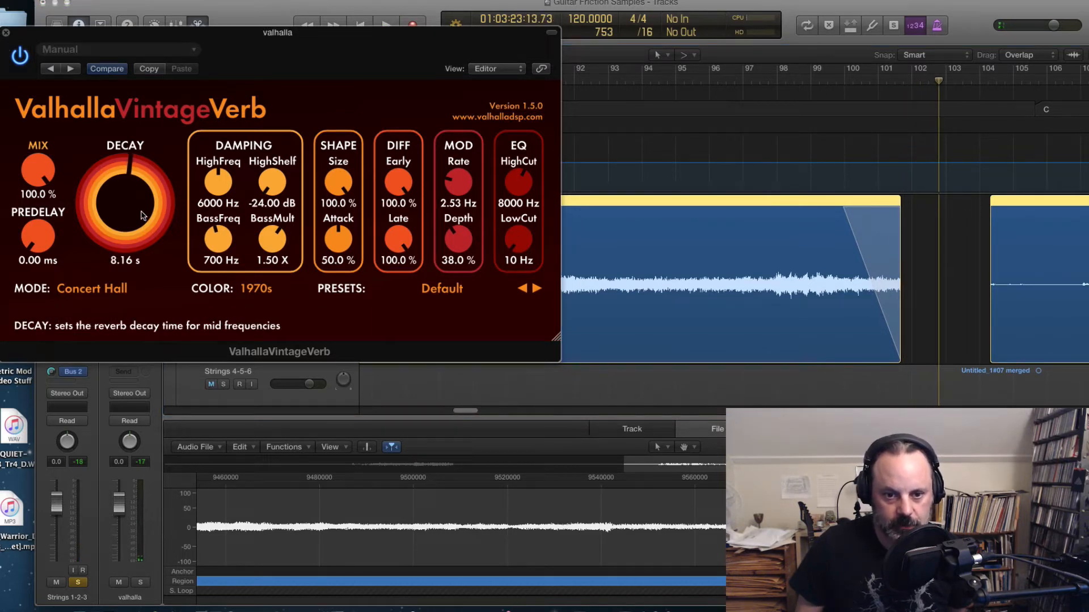
click(6, 33)
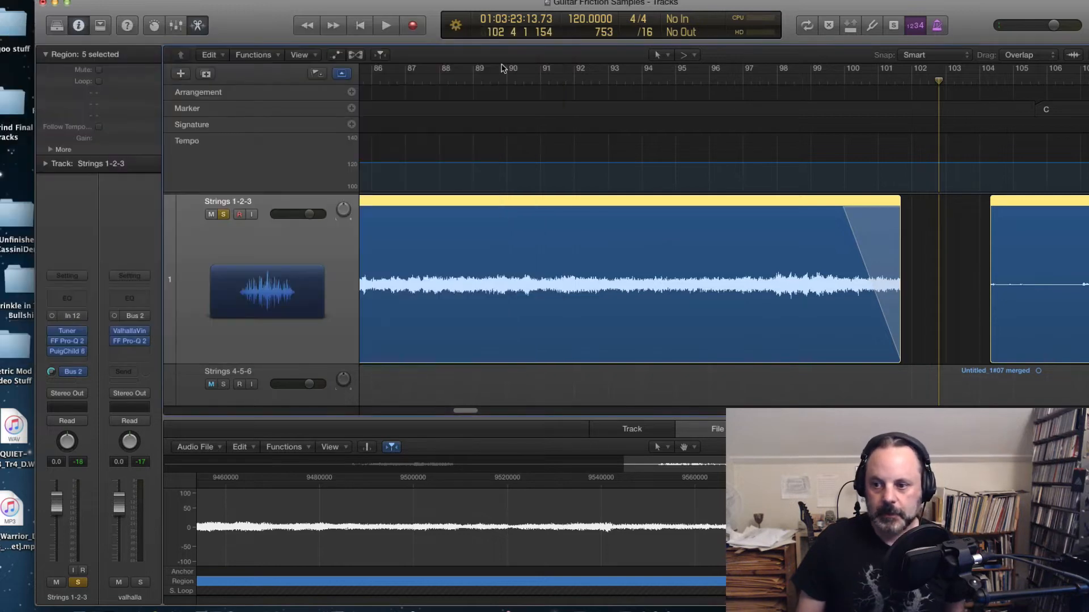
Step: Play back the region's ending with the longer reverb decay
click(853, 85)
key(space)
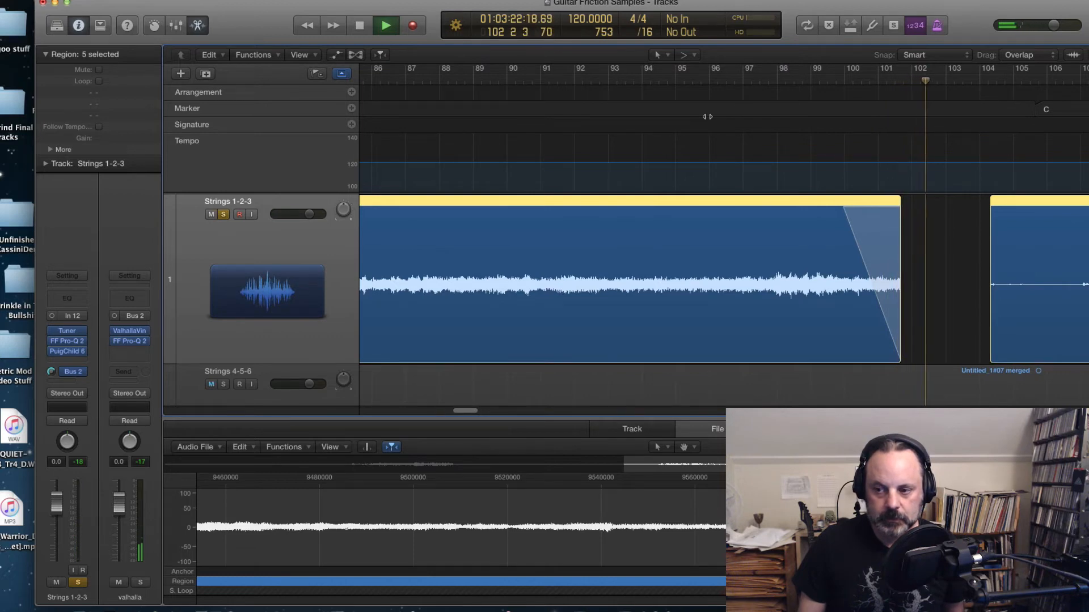
key(space)
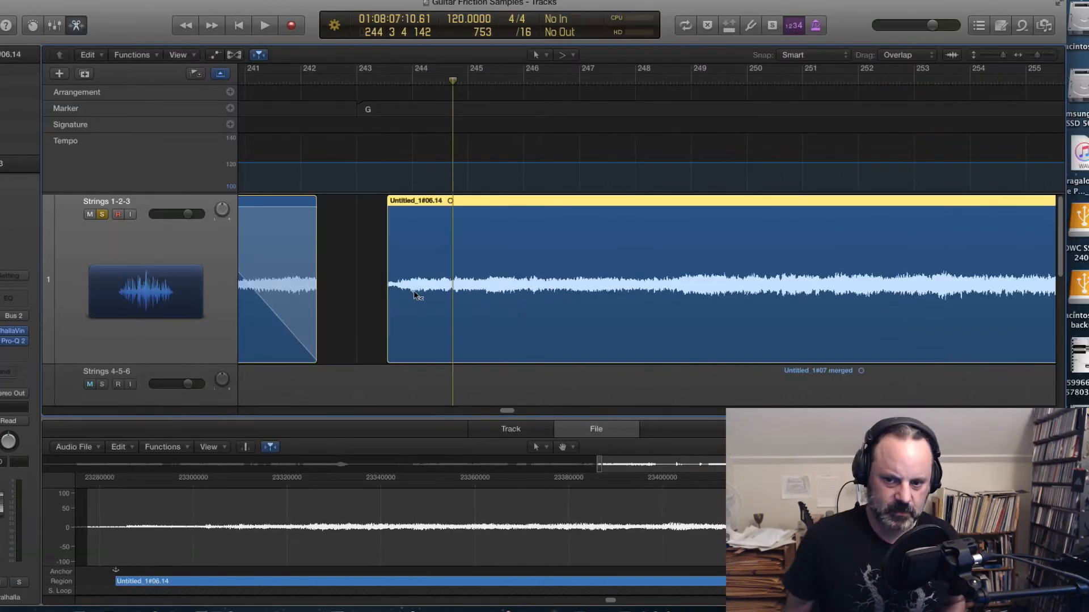
Step: Add a short fade-in at the start of the Untitled_1#06.14 region and audition it
drag(439, 303, 400, 146)
click(370, 82)
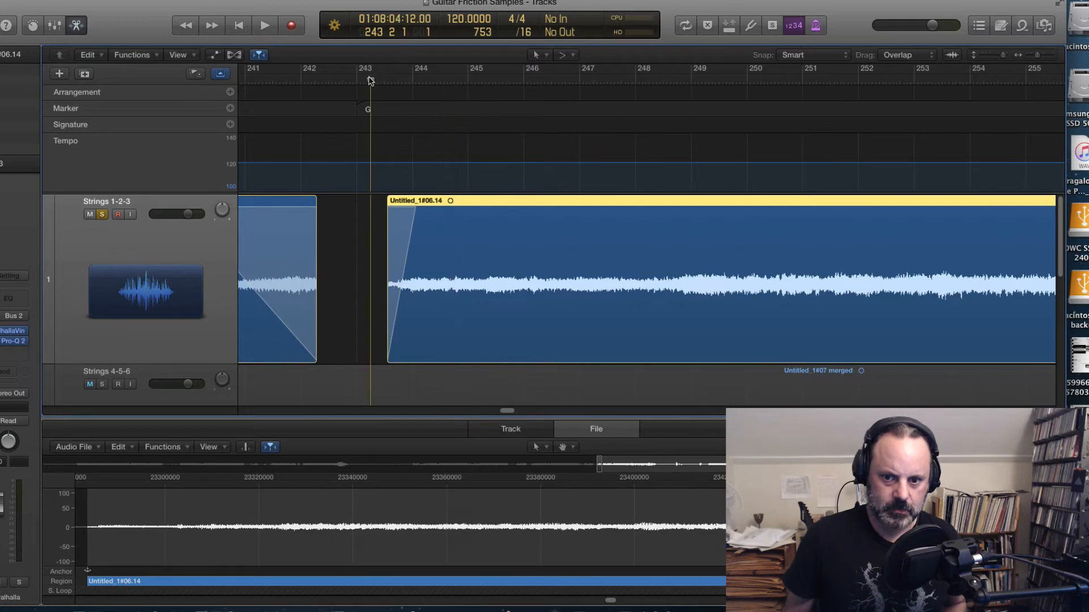
key(space)
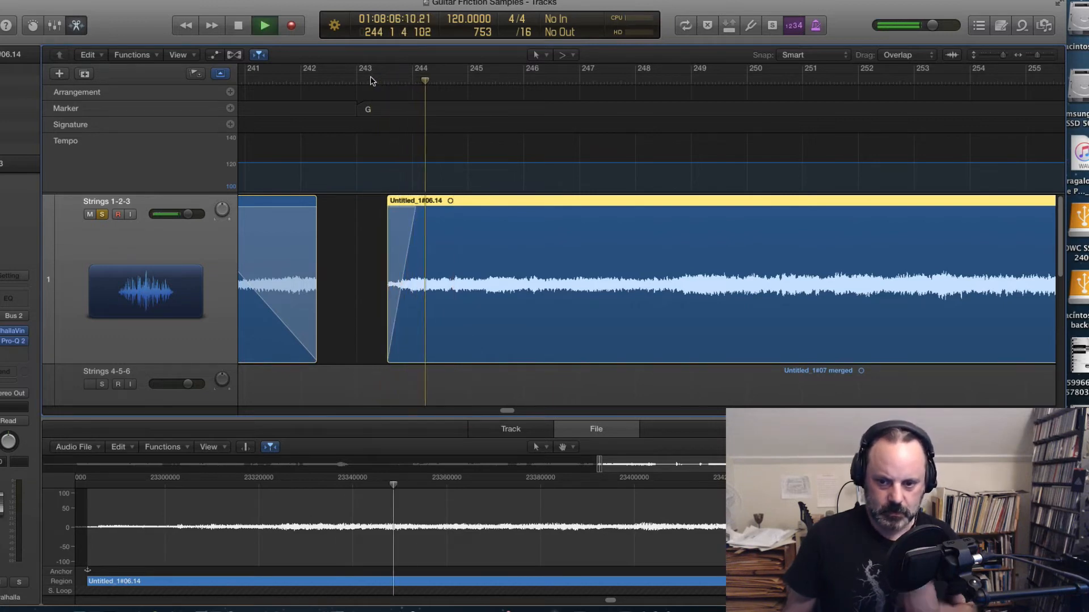
key(space)
Step: Scroll to the end of the Untitled_1#06.14 region, audition its tail, and scroll back
drag(509, 410, 522, 410)
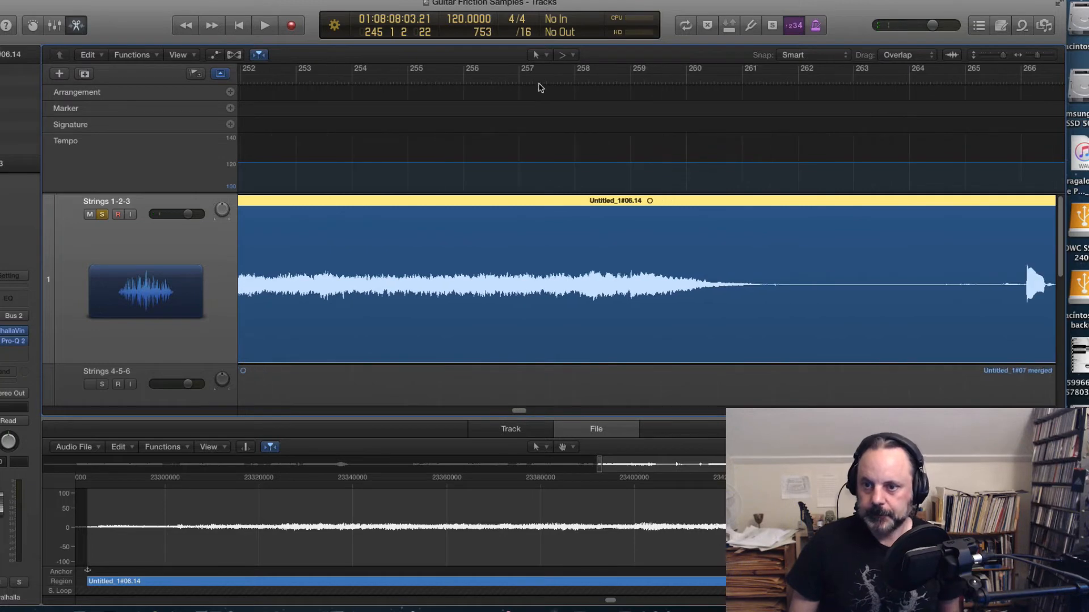
click(589, 81)
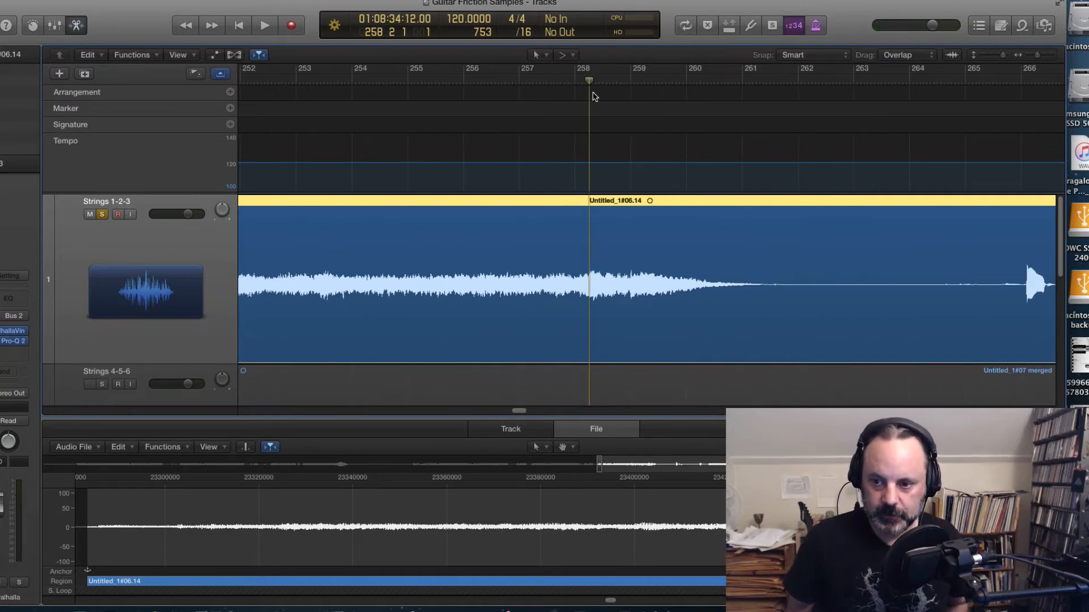
key(space)
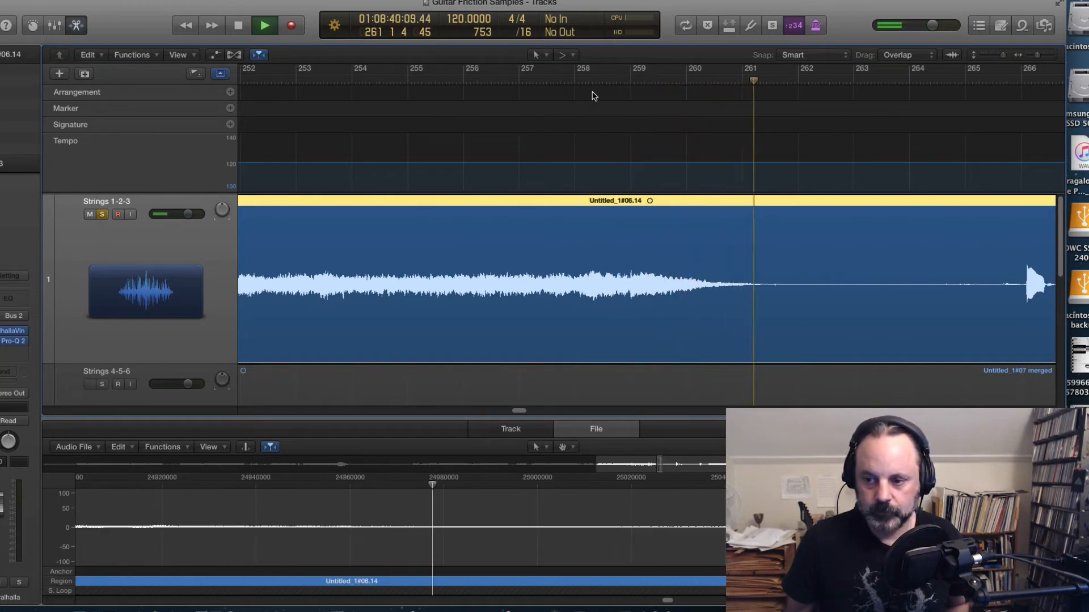
key(space)
click(715, 78)
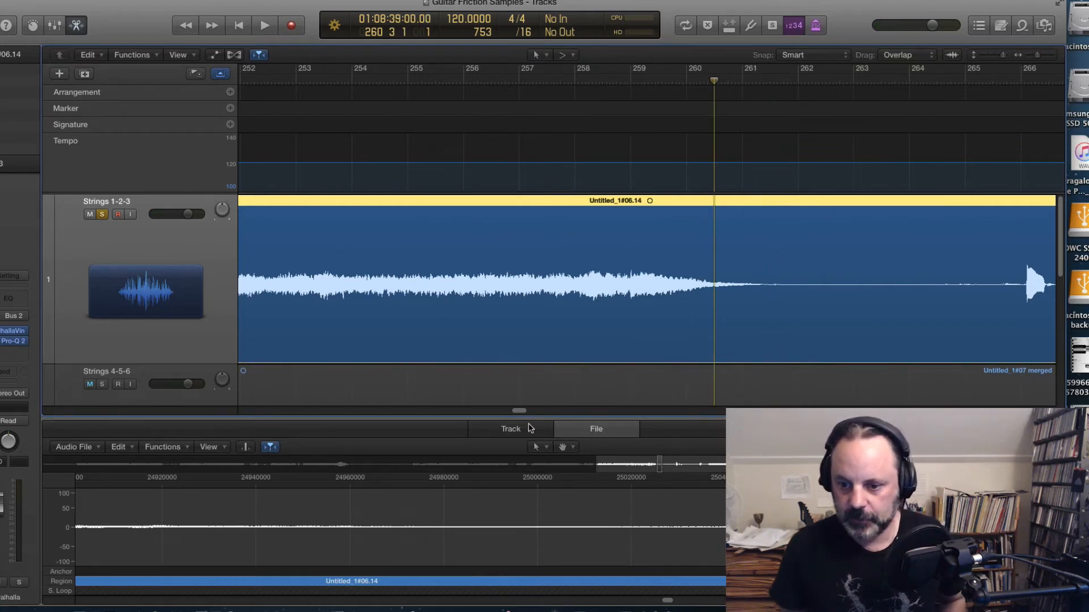
drag(518, 411, 506, 411)
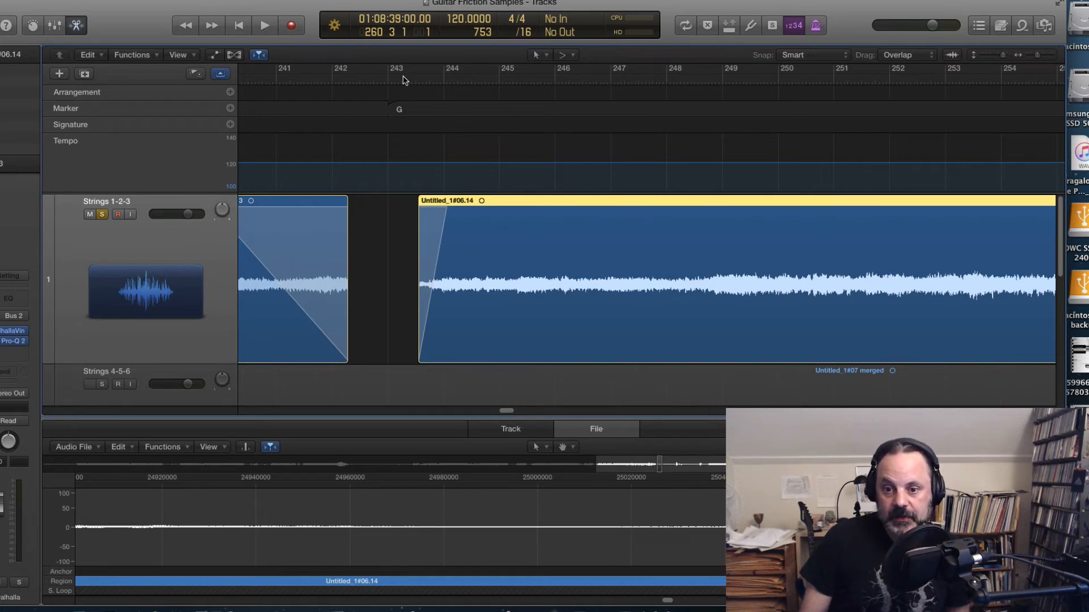
Step: Audition the faded start of the Untitled_1#06.14 region, then scroll toward its tail and play from around bar 259
key(space)
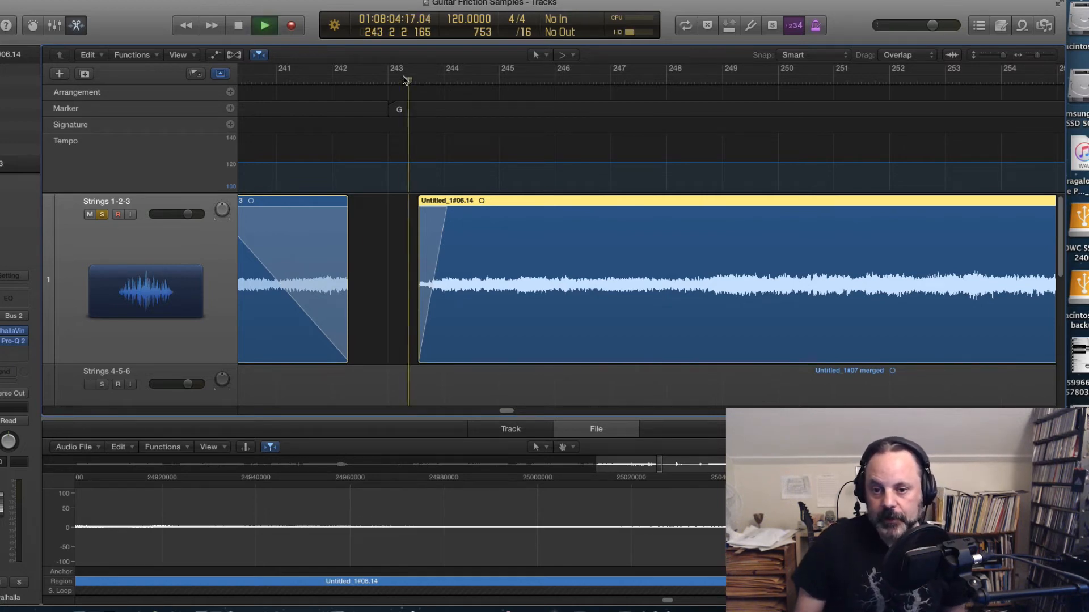
key(space)
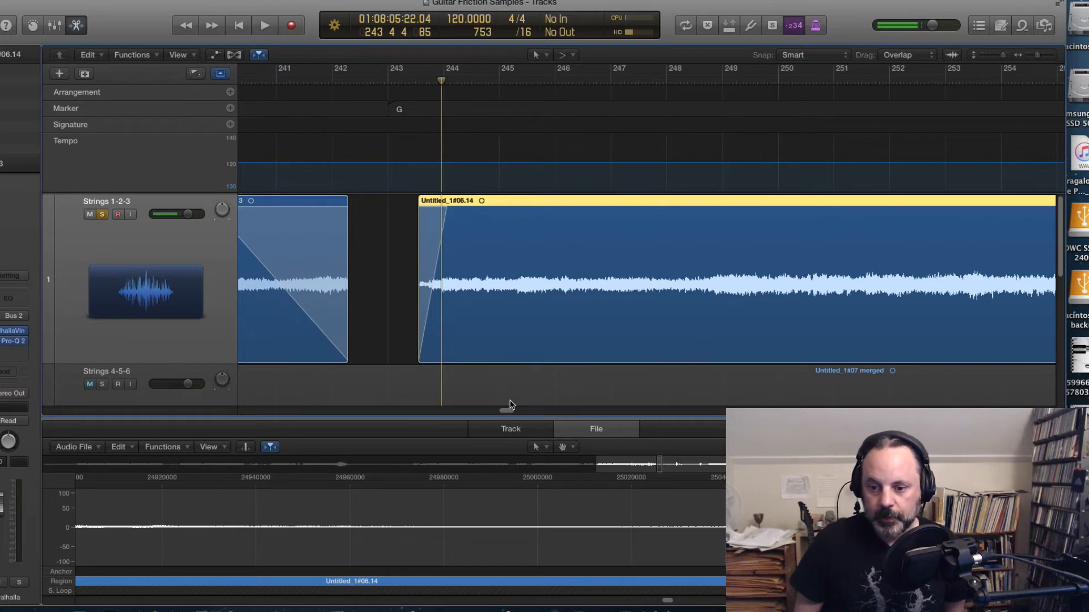
mouse_move(506, 412)
mouse_down()
mouse_move(519, 412)
mouse_move(507, 416)
mouse_up()
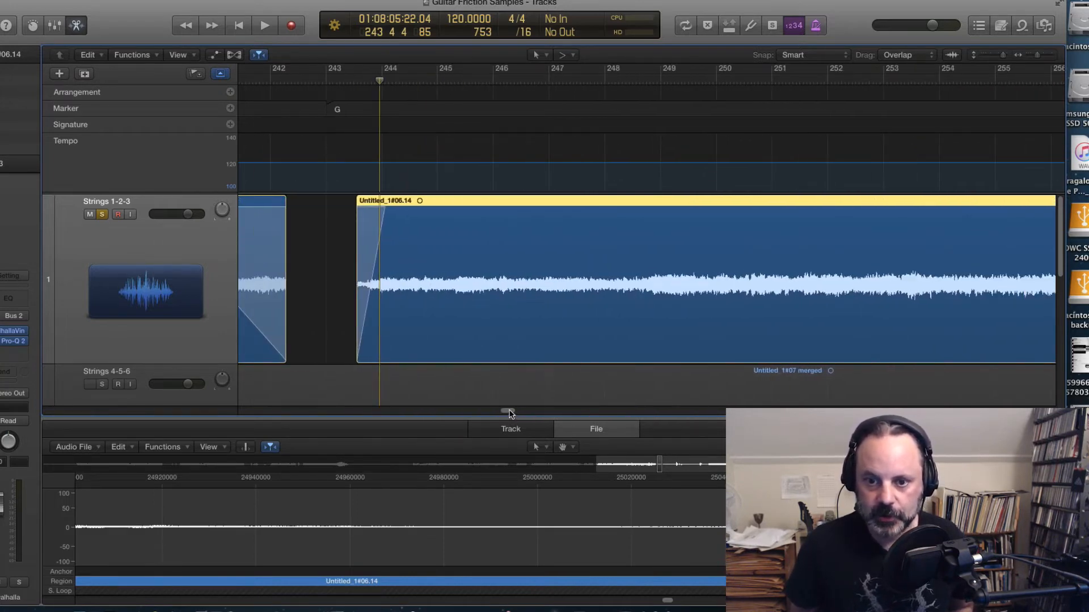
drag(509, 414, 511, 413)
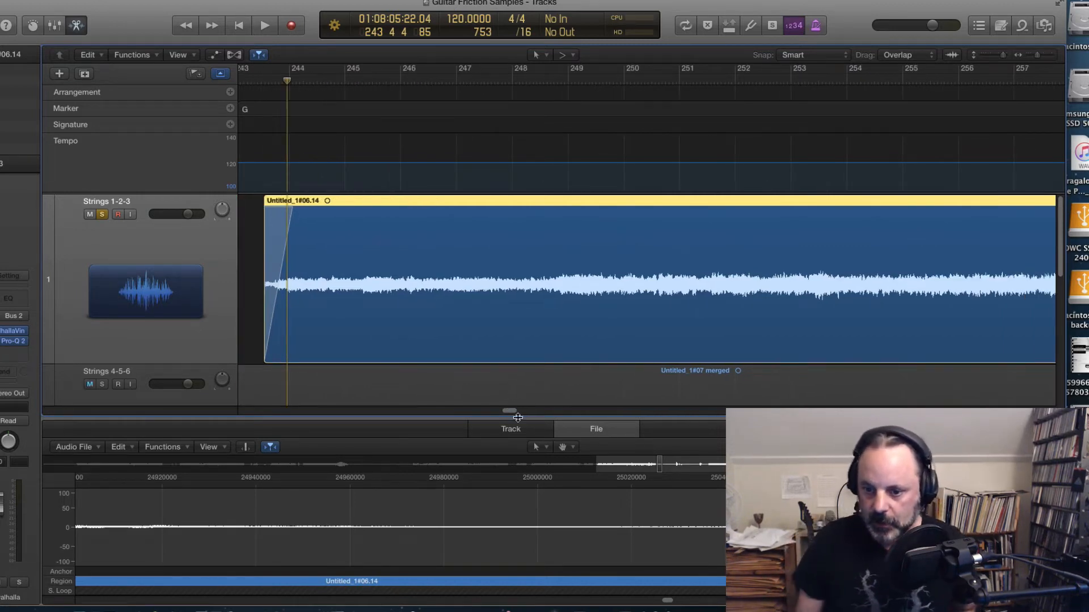
drag(507, 413, 519, 409)
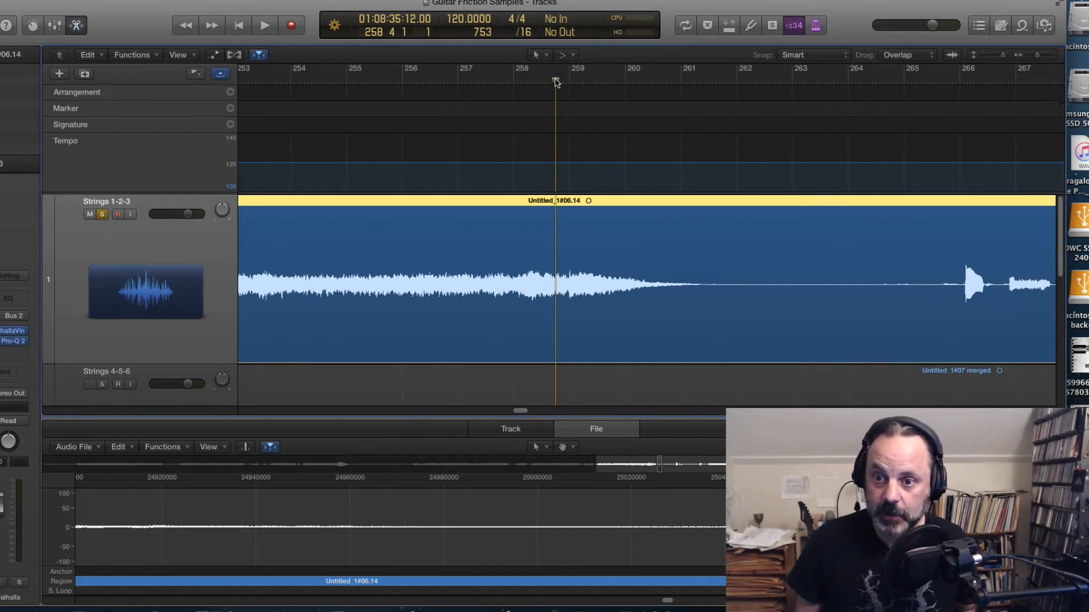
drag(556, 81, 547, 83)
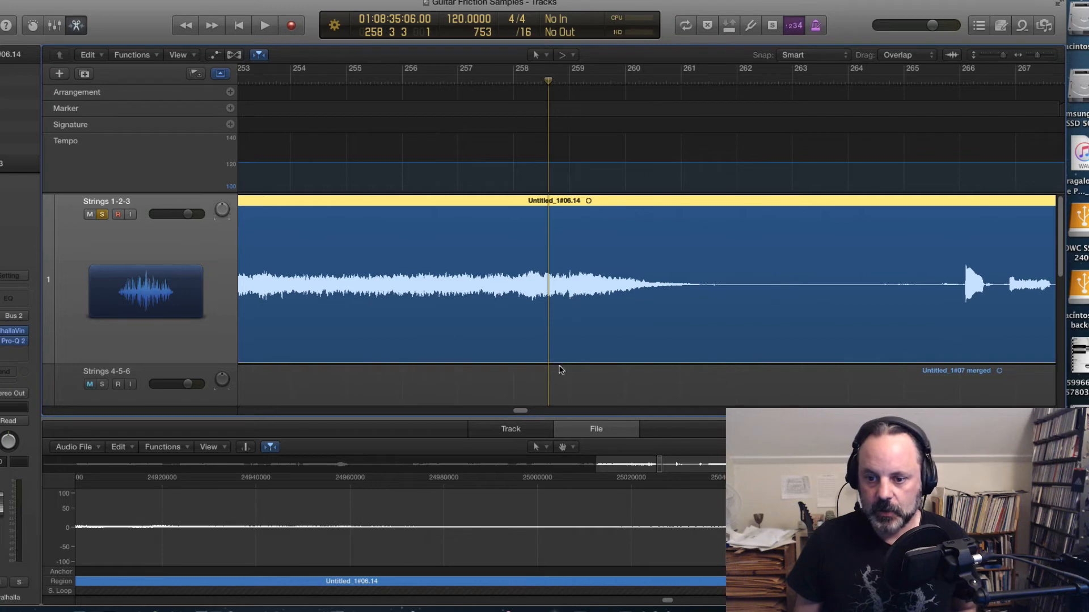
drag(522, 412, 525, 414)
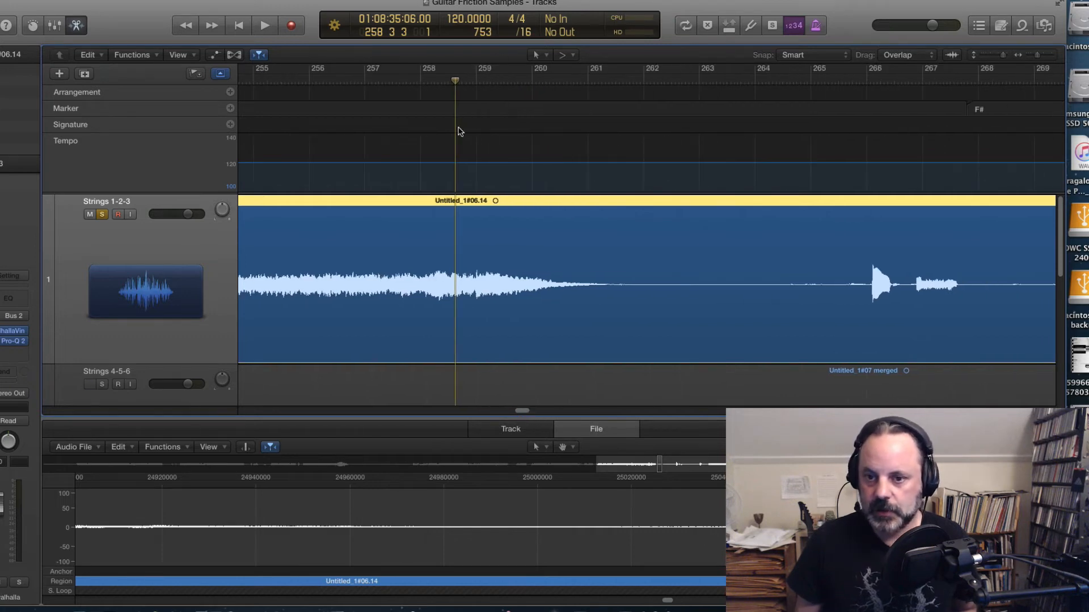
drag(453, 84, 449, 81)
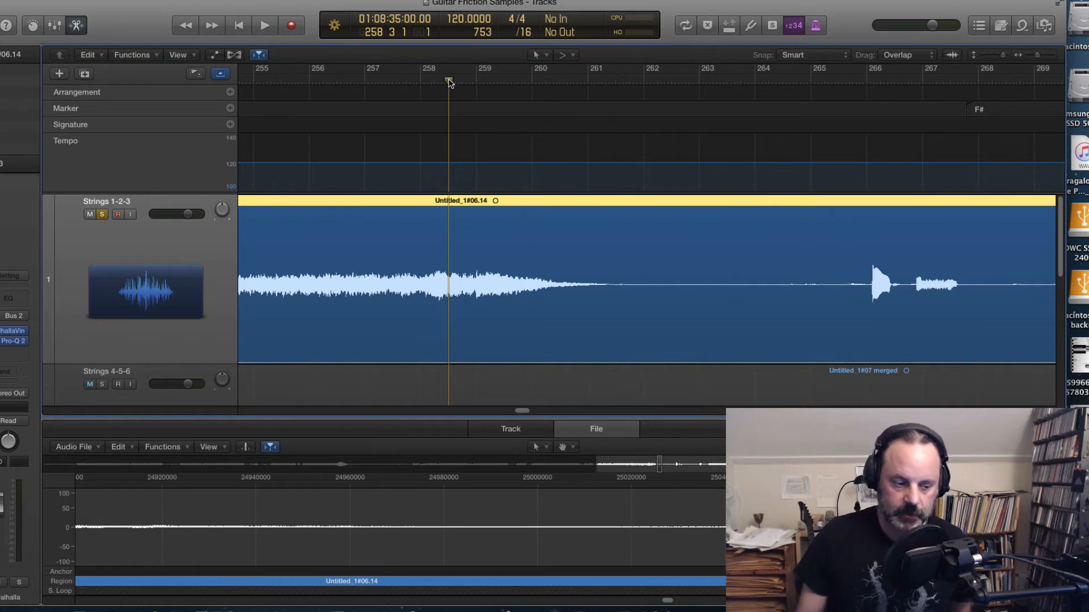
drag(448, 79, 496, 80)
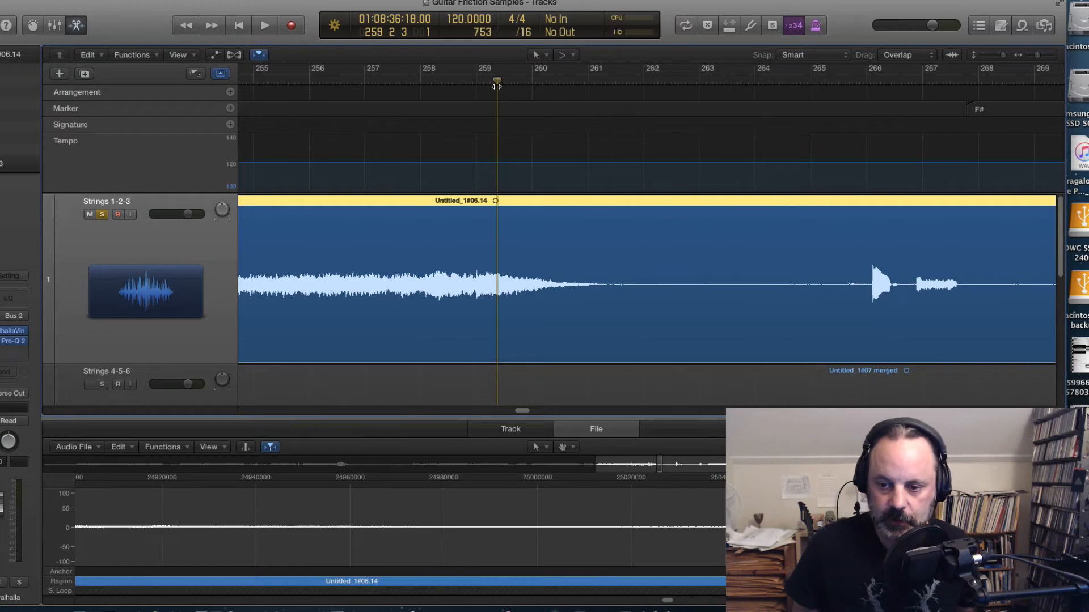
key(space)
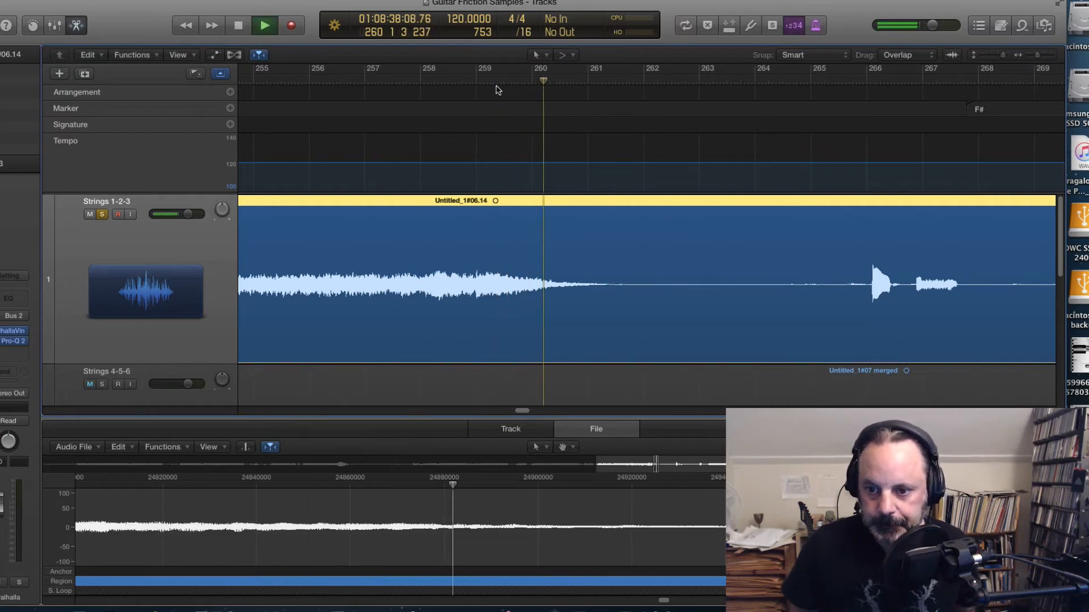
key(space)
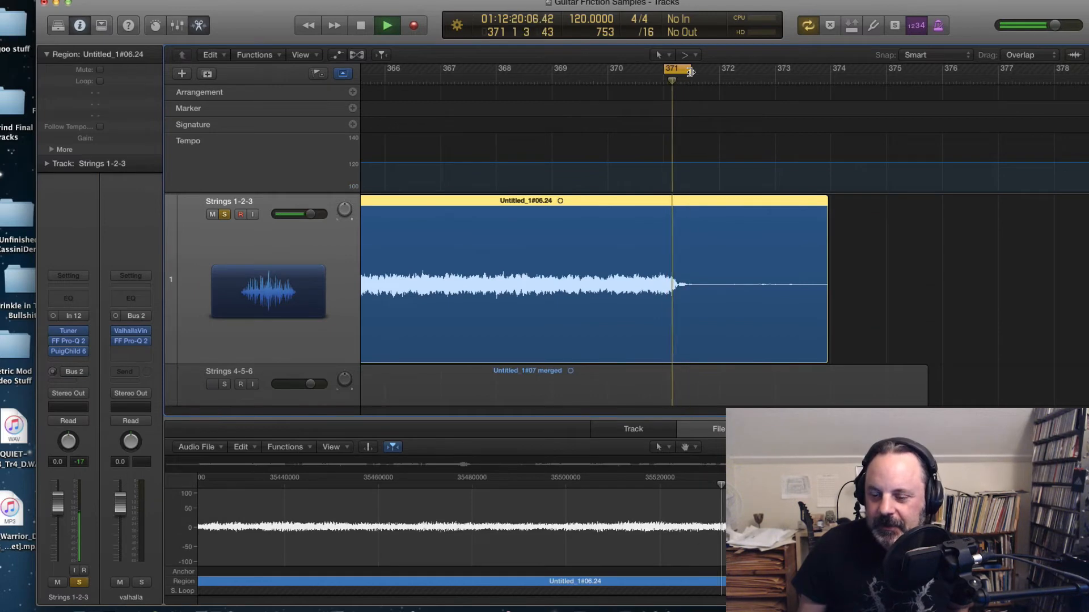
Step: Play back the ending of the Untitled_1#06.24 region
drag(690, 71, 705, 71)
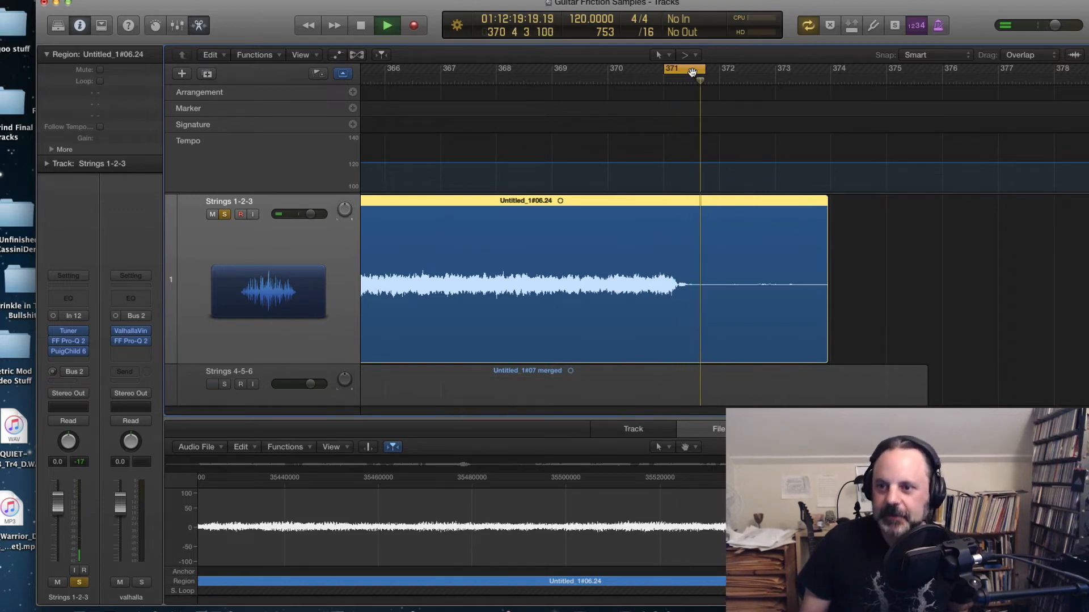
key(space)
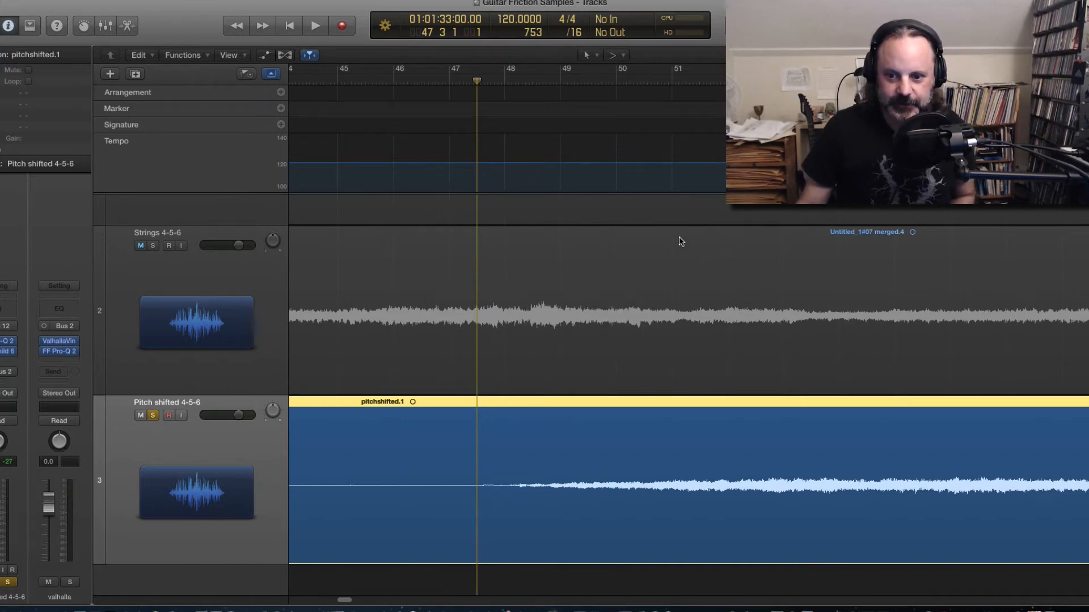
Step: Split the pitchshifted.1 region at bar 47 3 2 and delete the part before the split
key(space)
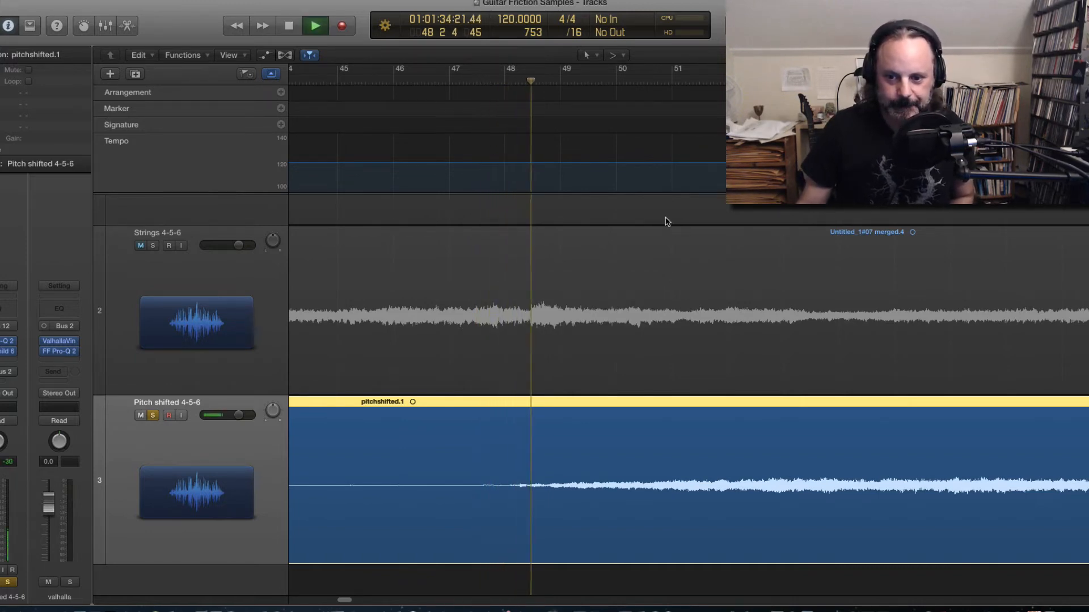
key(space)
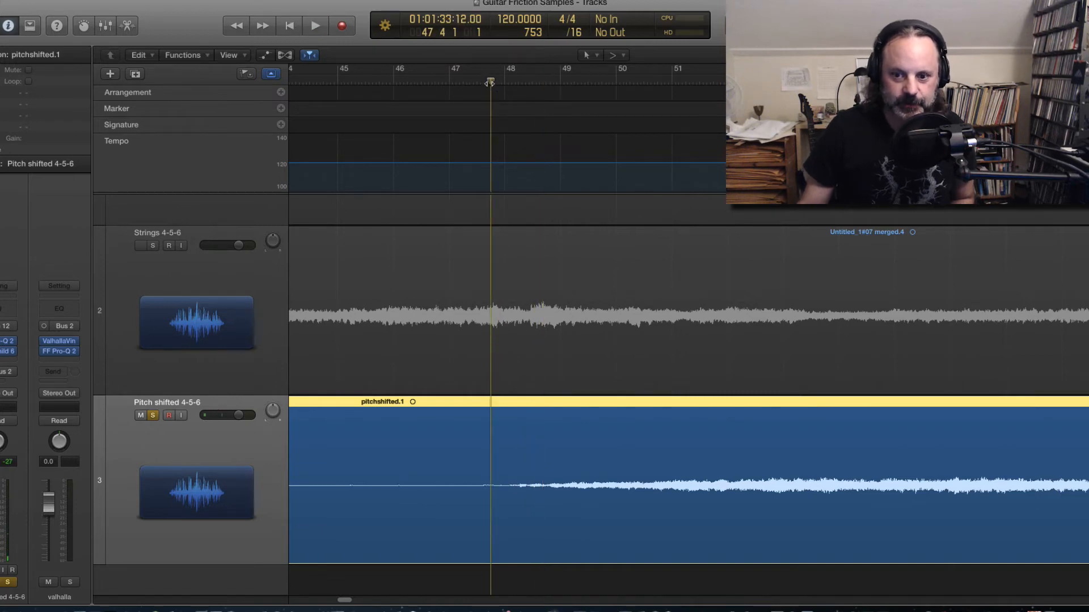
drag(489, 83, 481, 84)
key(space)
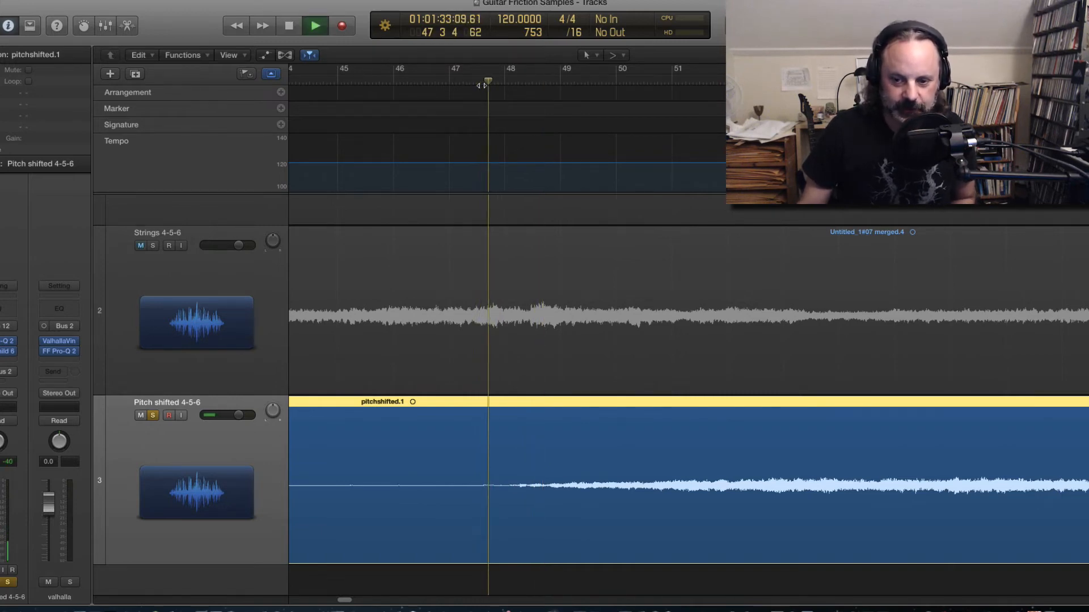
key(space)
drag(516, 85, 480, 86)
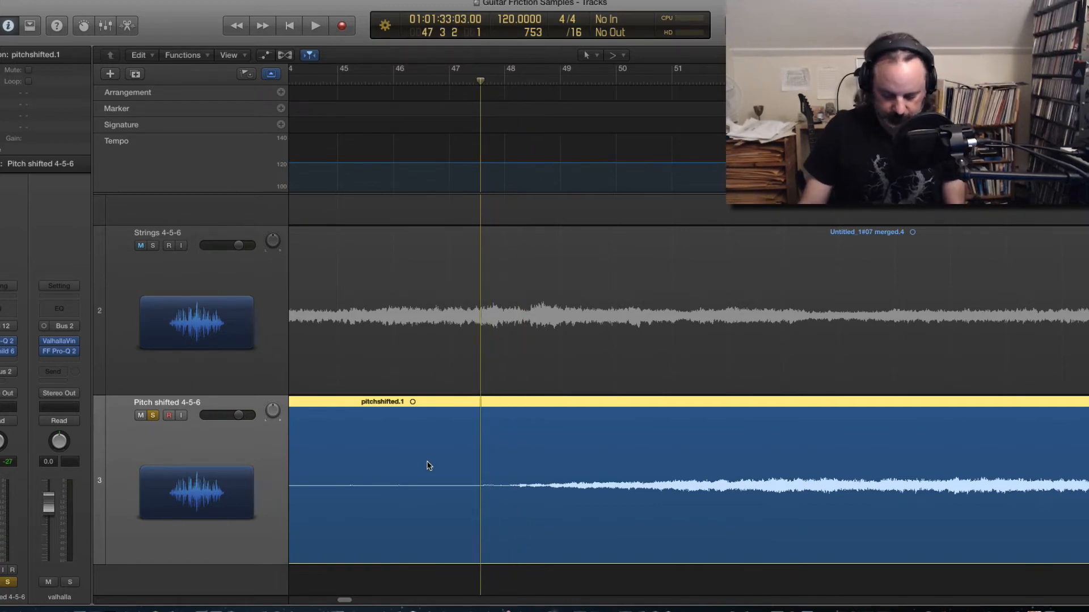
key(super+t)
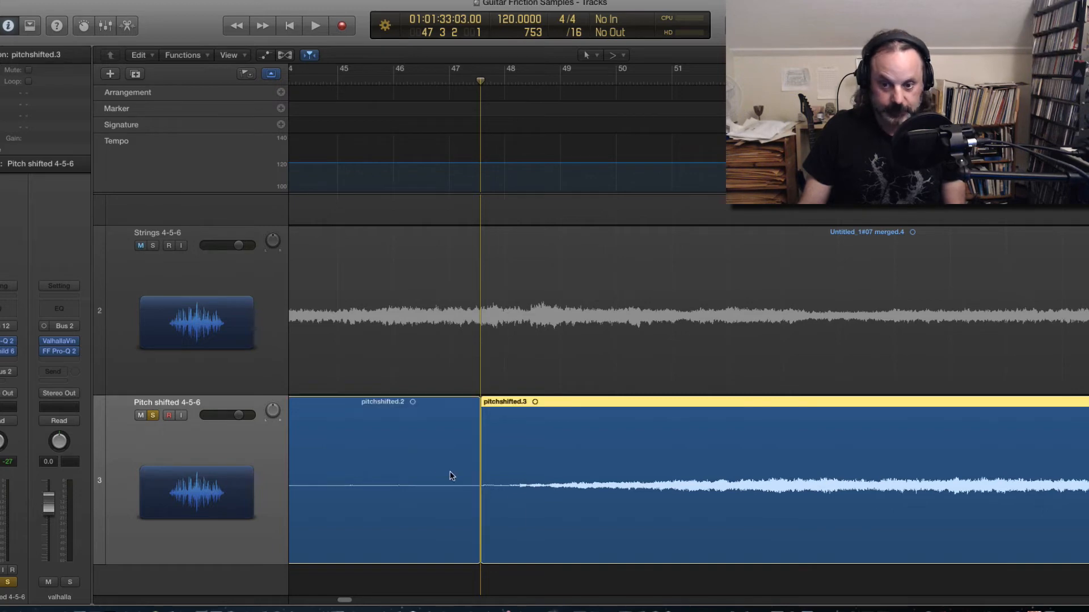
click(475, 516)
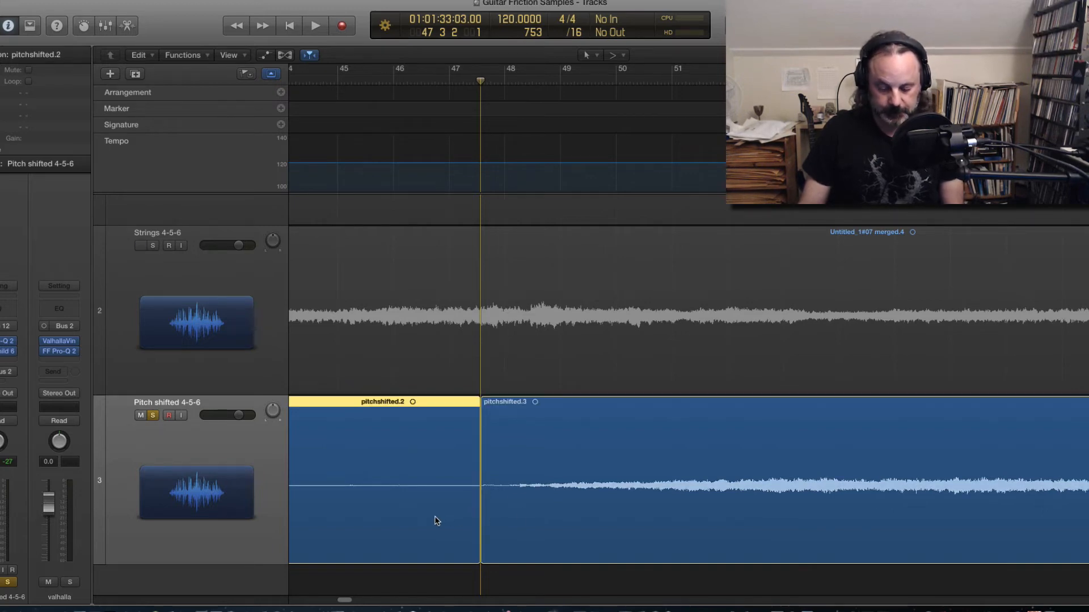
key(Delete)
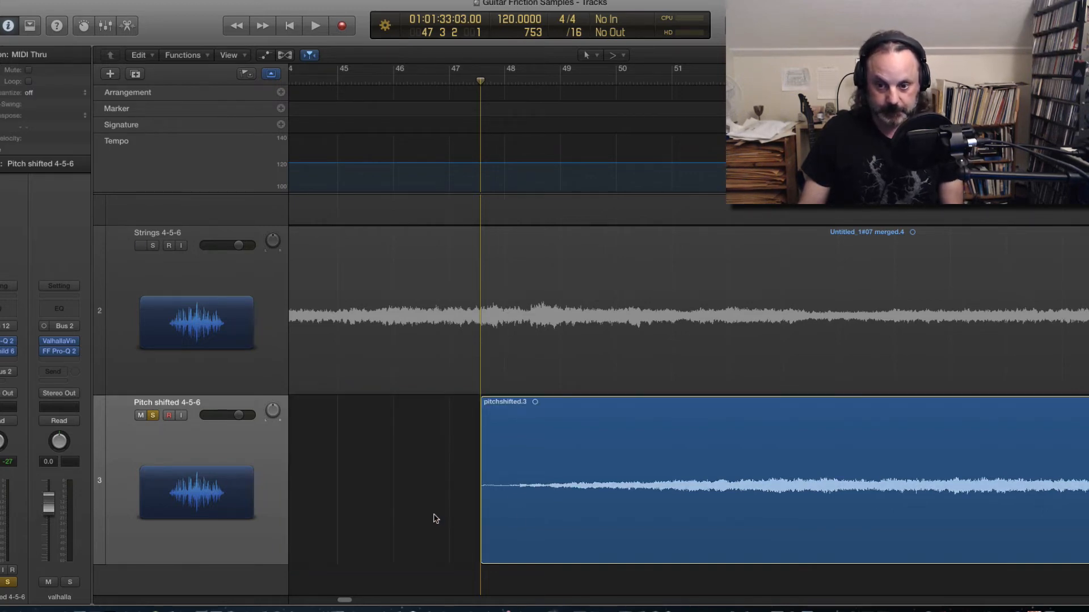
Step: Add a short fade-in at the start of the pitchshifted.3 region and audition it
key(space)
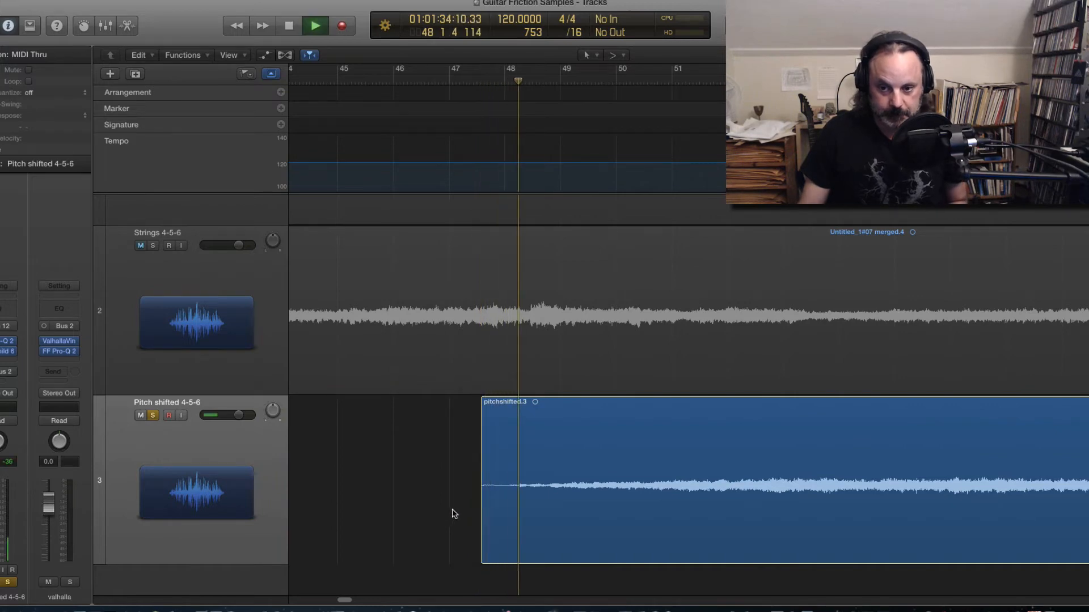
key(space)
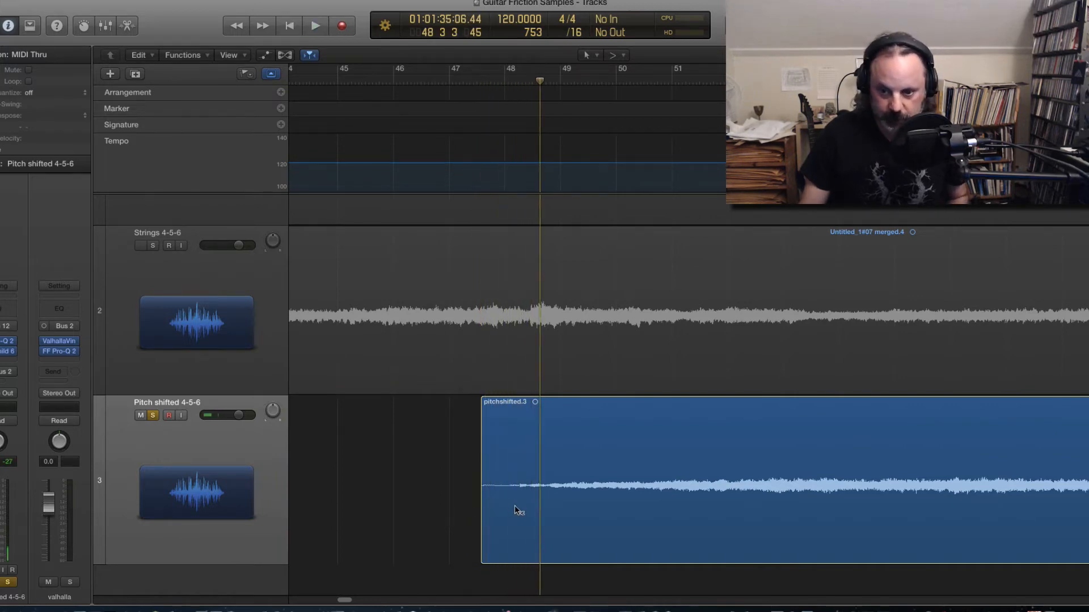
drag(515, 504, 469, 515)
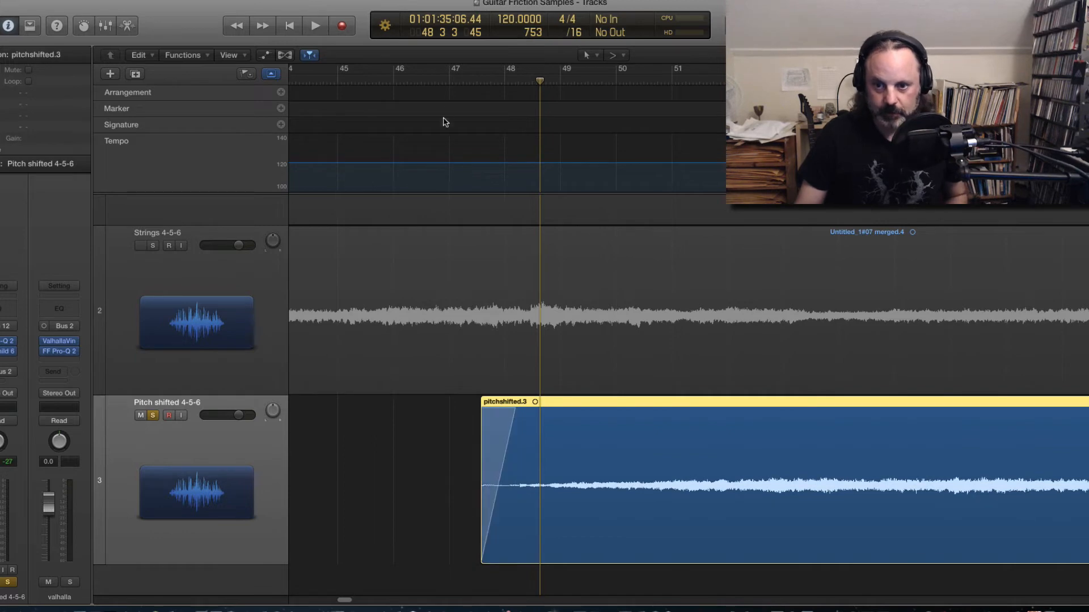
click(462, 85)
key(space)
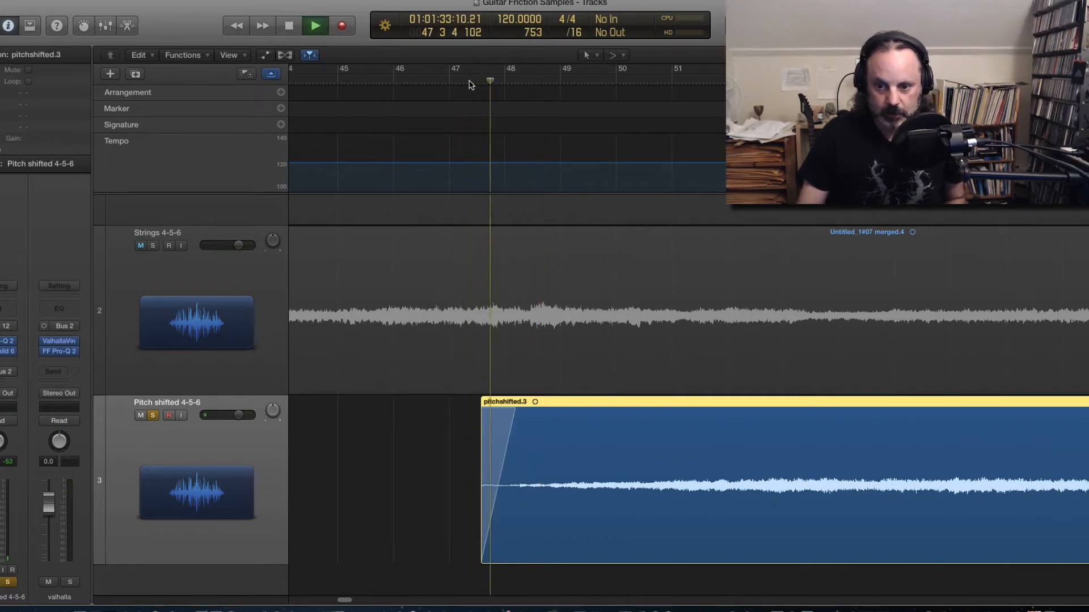
key(space)
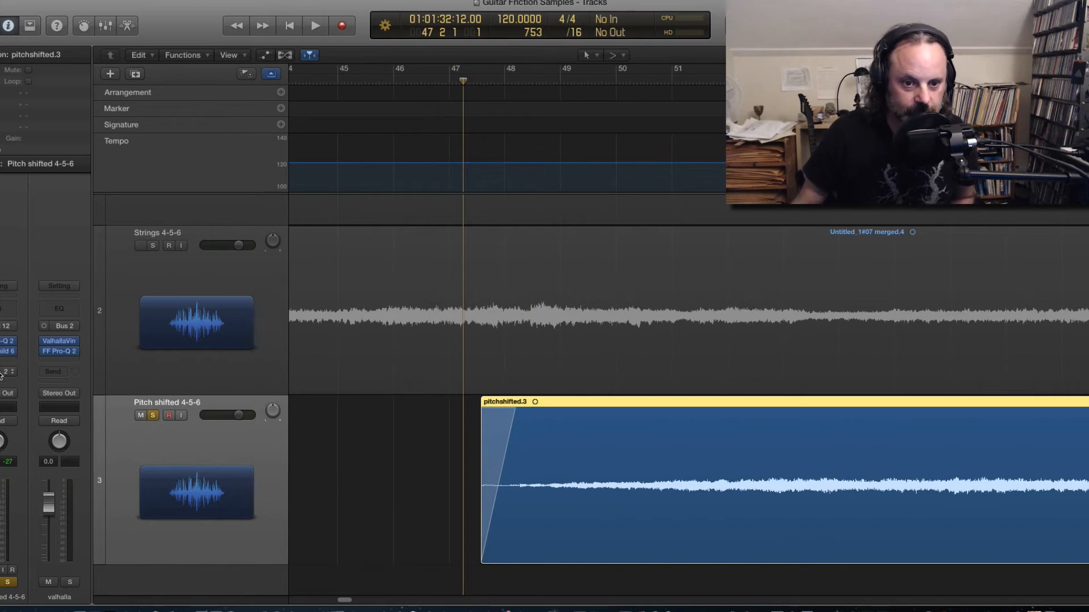
key(space)
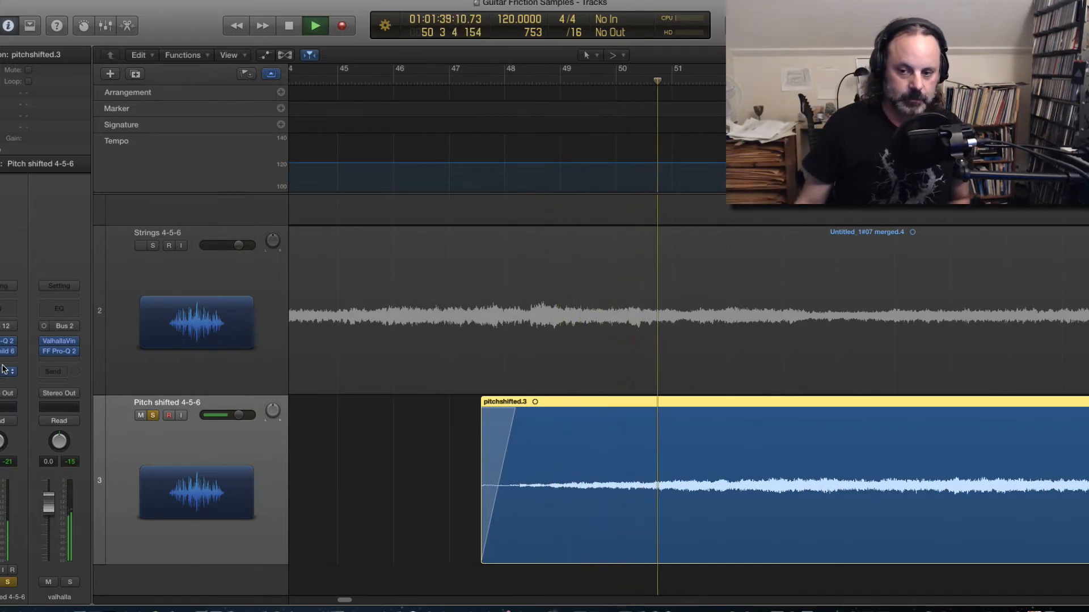
key(space)
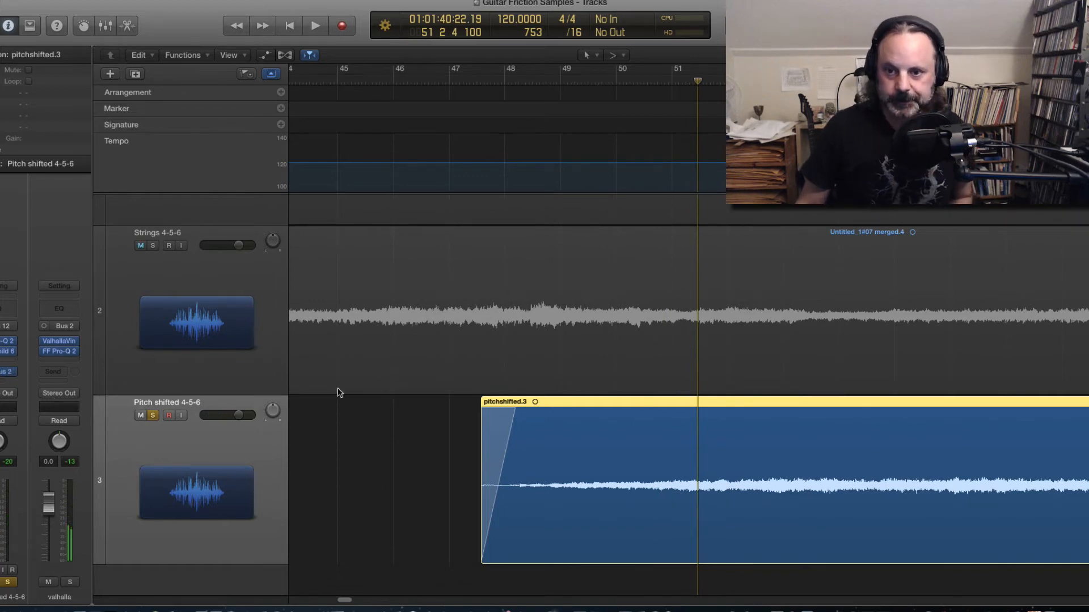
Step: Play back the start of the pitchshifted.3 region again from bar 47
click(463, 80)
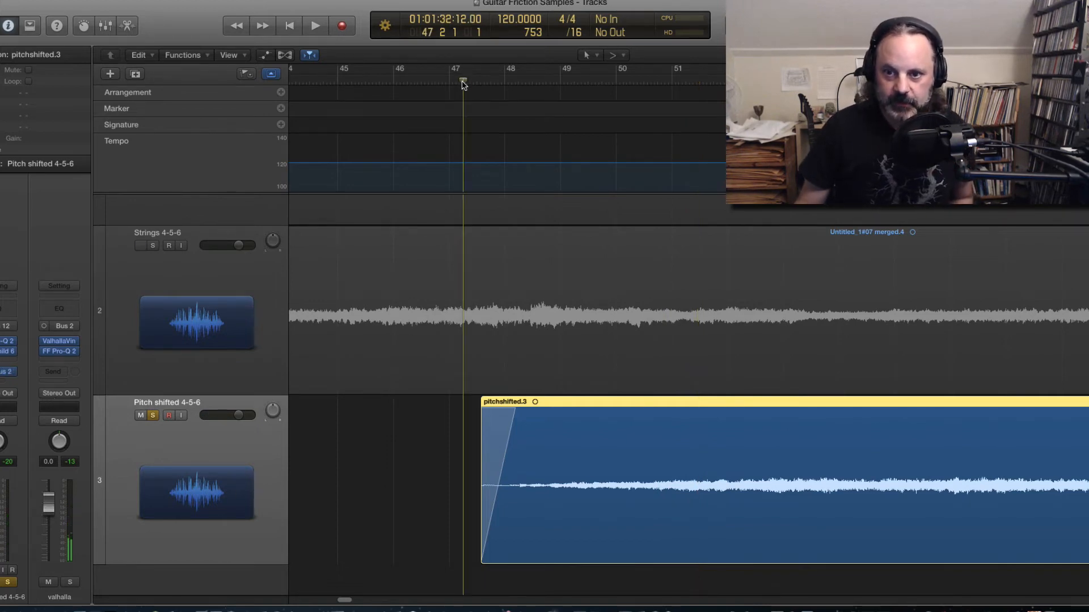
mouse_move(463, 81)
mouse_down()
mouse_move(451, 87)
mouse_move(464, 87)
mouse_up()
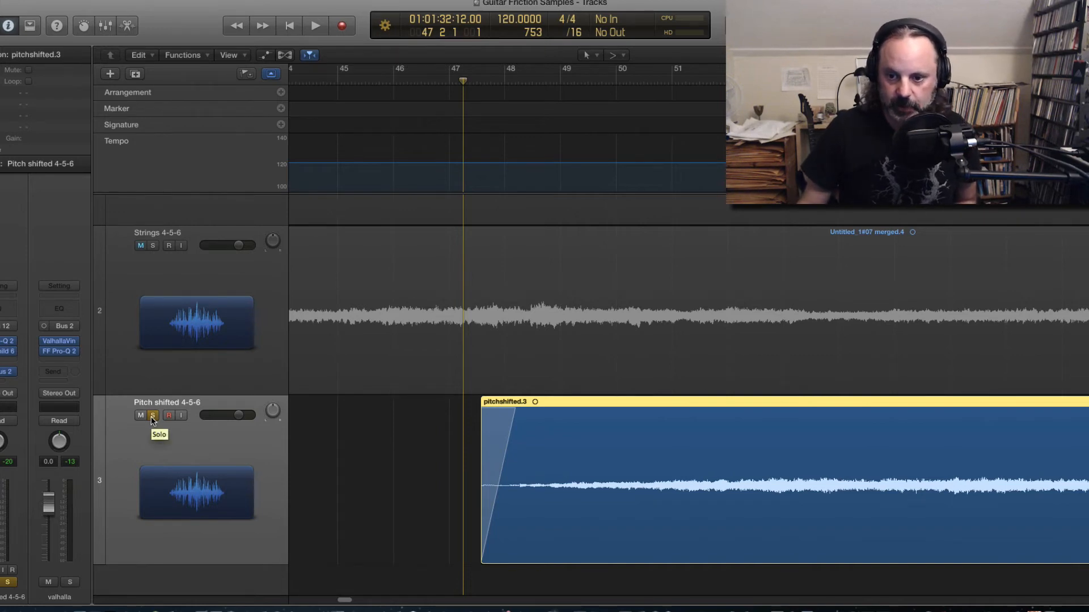
key(space)
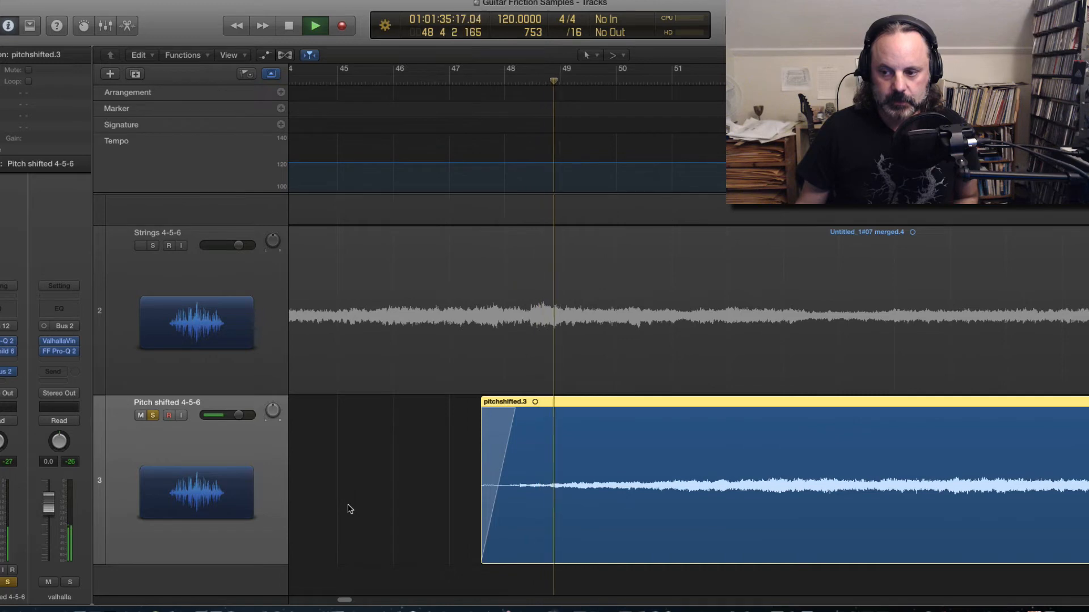
key(space)
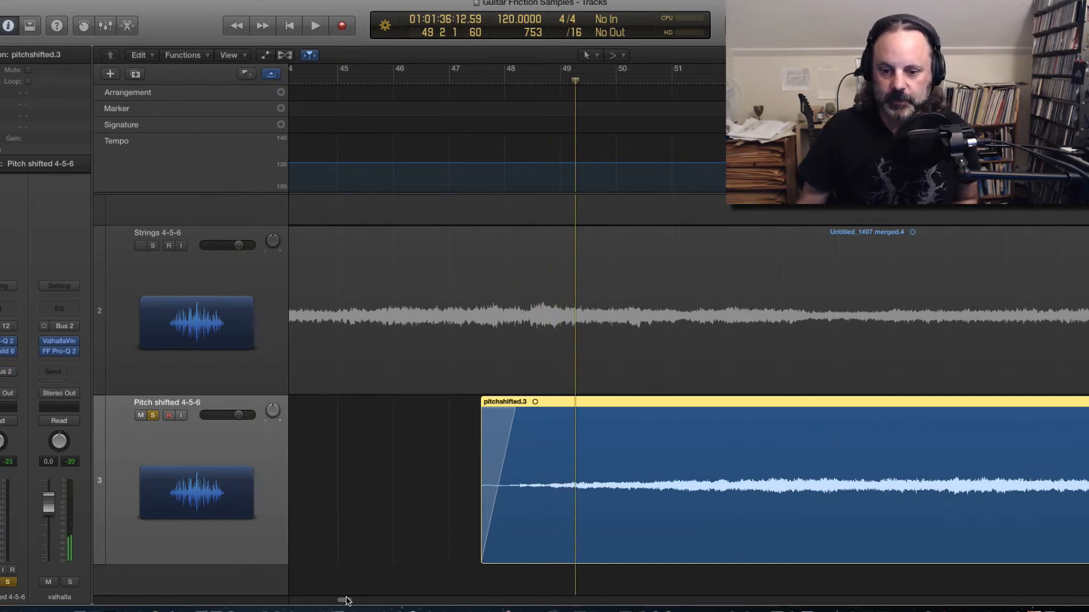
Step: Scroll to the later part of the pitchshifted.3 region, audition it around bar 96, and scroll back
drag(347, 600, 392, 597)
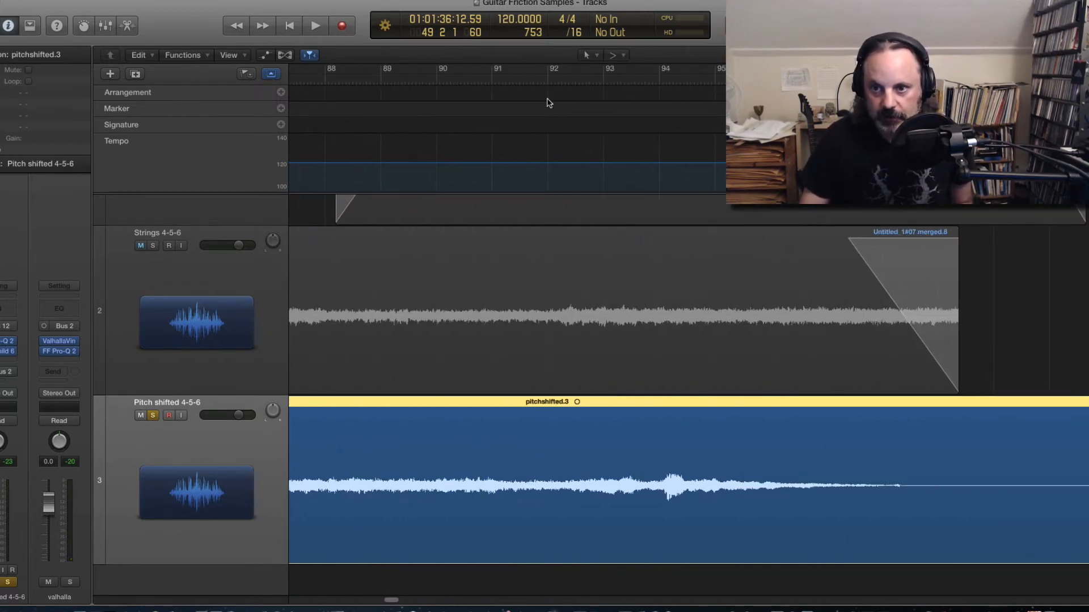
double_click(559, 81)
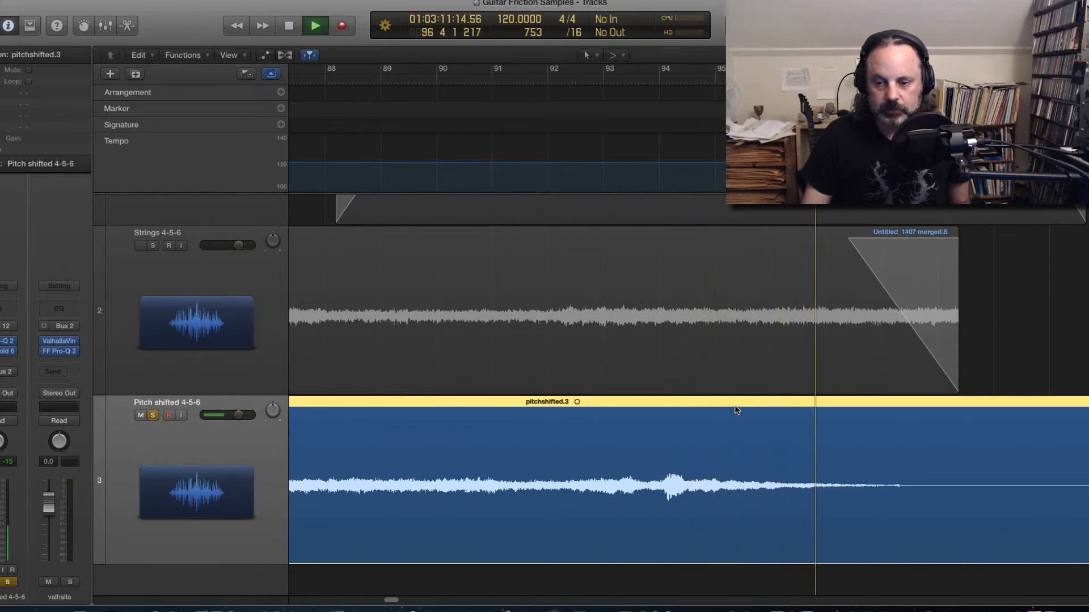
key(space)
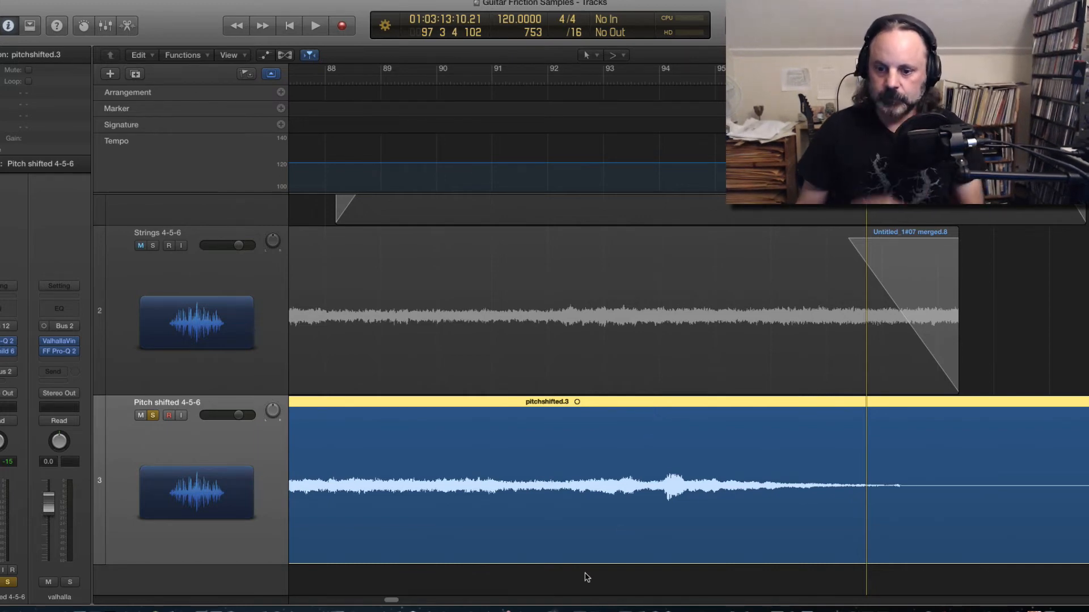
drag(393, 598, 336, 604)
click(515, 76)
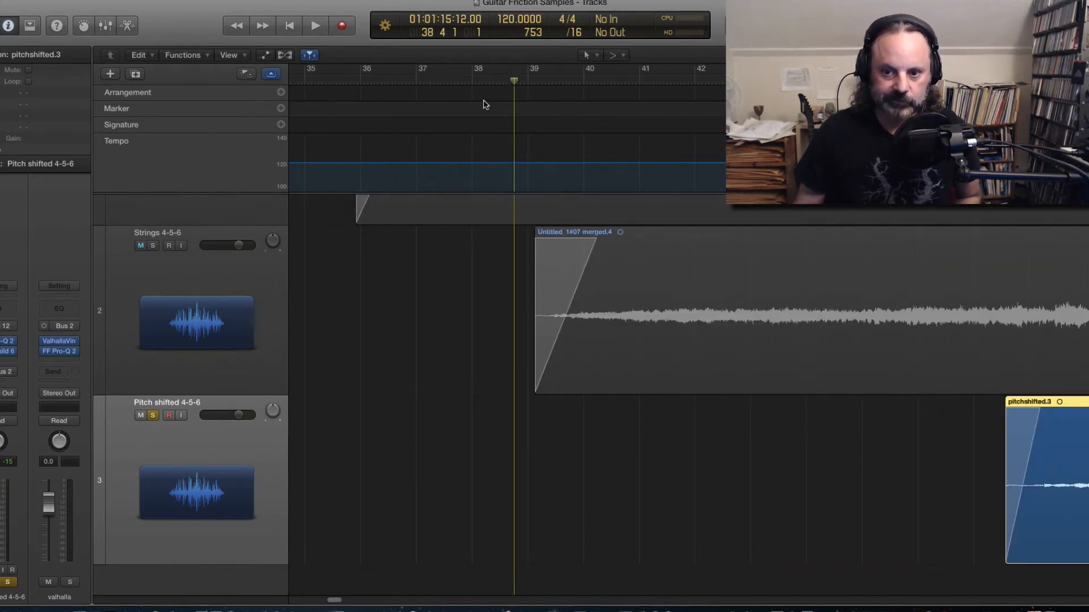
Step: Audition the Strings 4-5-6 track on its own from bar 38, then remove the solo
click(153, 416)
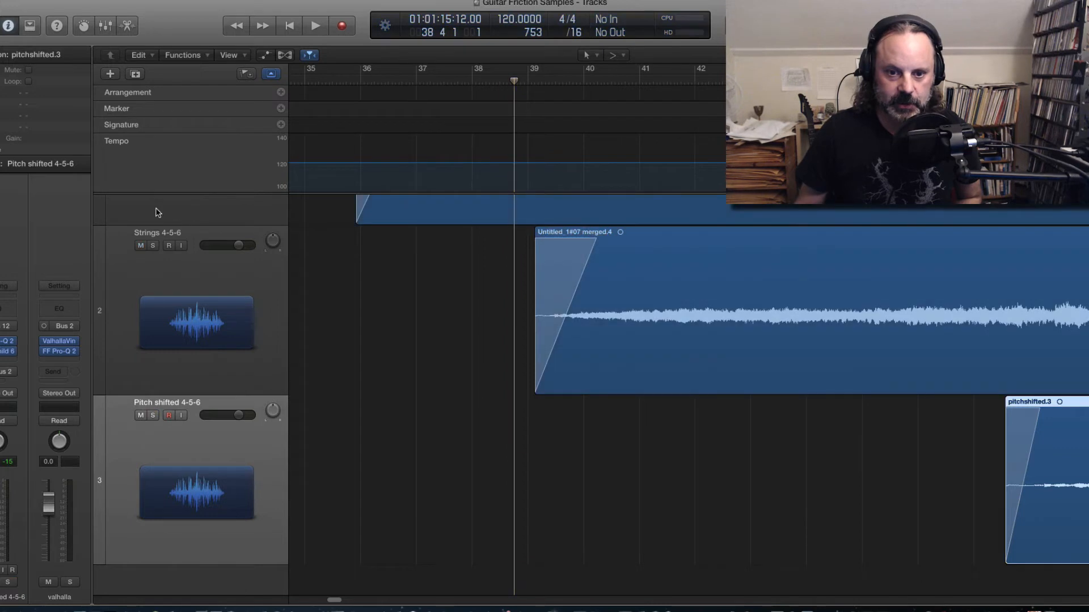
click(153, 246)
key(space)
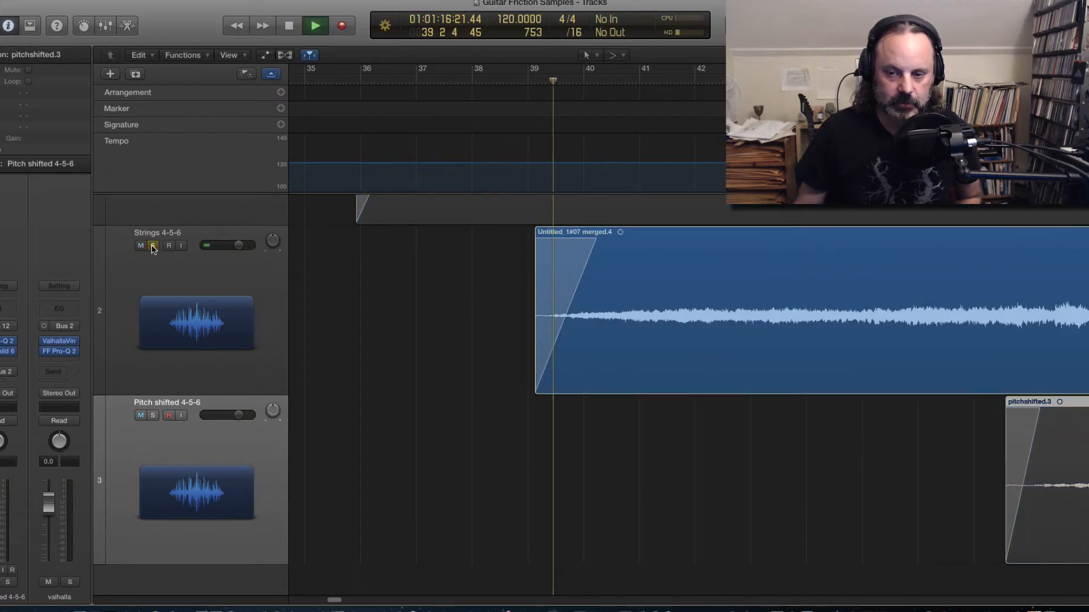
key(space)
click(154, 246)
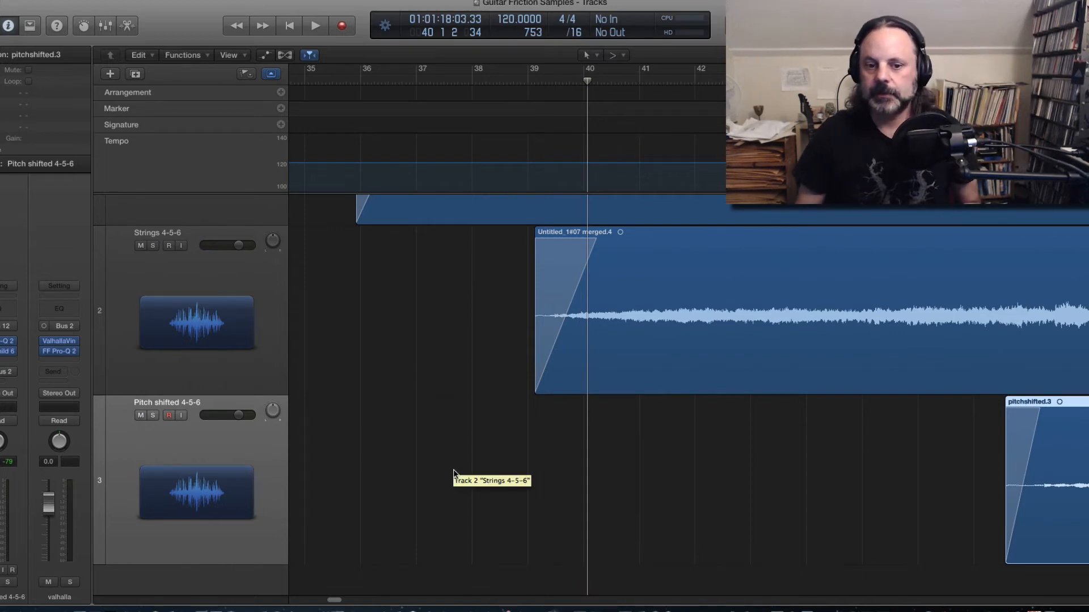
Step: Delete the pitchshifted.3 region from the Pitch shifted 4-5-6 track
drag(337, 602, 342, 602)
key(super+Left)
key(super+Left)
key(super+Left)
key(super+Left)
key(super+Left)
key(super+Left)
key(super+Left)
key(super+Left)
key(super+Left)
key(super+Left)
key(super+Left)
key(super+Left)
key(super+Left)
key(super+Left)
key(super+Left)
key(super+Left)
key(super+Left)
key(super+Left)
key(super+Left)
key(super+Left)
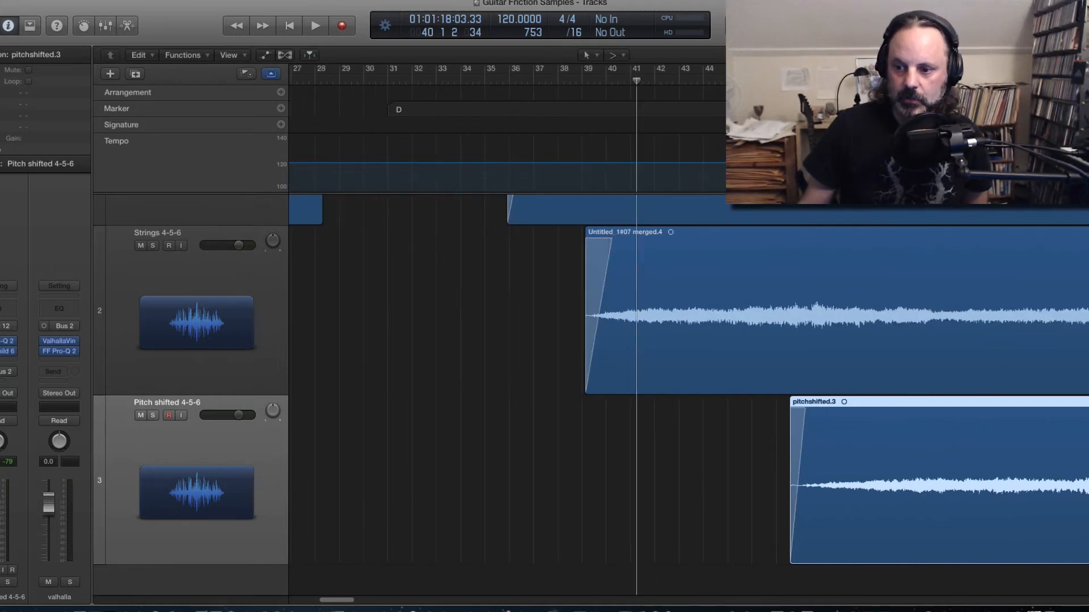
key(super+Left)
key(super+Left)
key(super+Left)
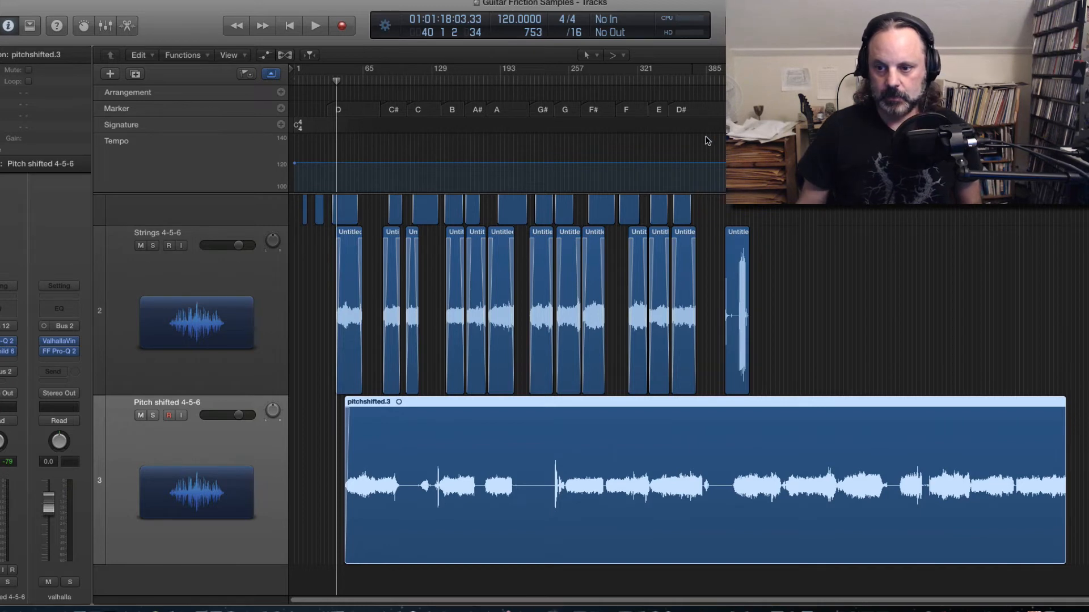
click(869, 336)
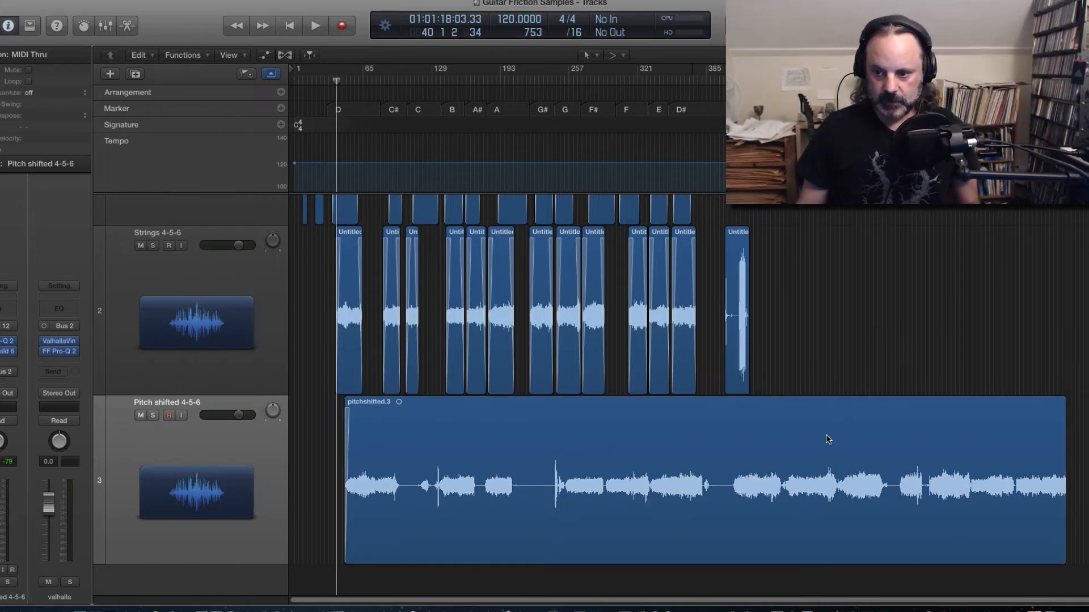
click(826, 435)
key(Delete)
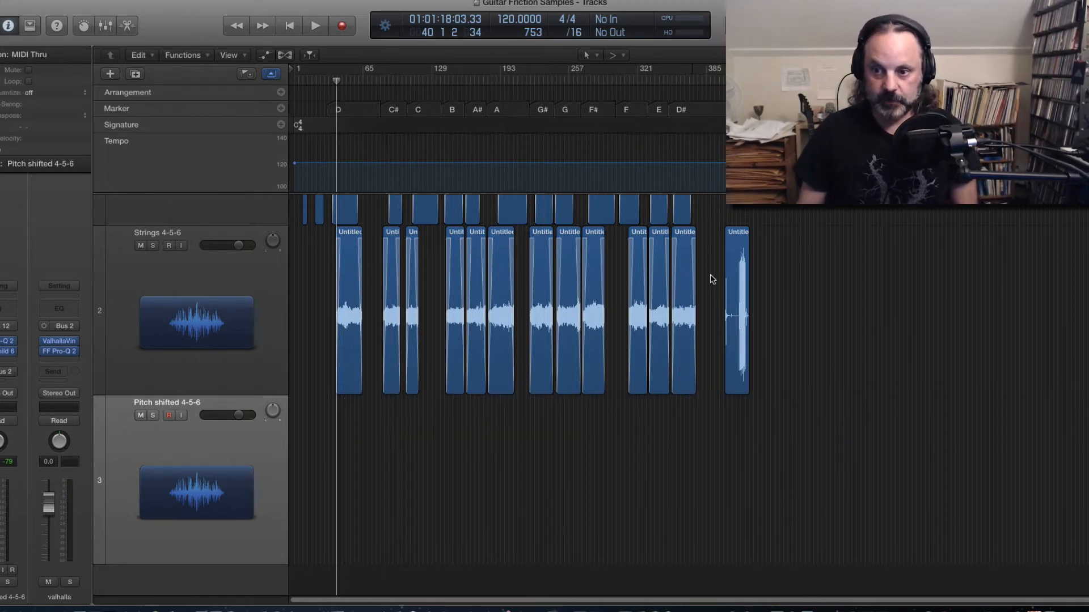
Step: Copy all Strings 4-5-6 regions onto the Pitch shifted 4-5-6 track and merge the copies into one new audio file
drag(709, 273, 348, 448)
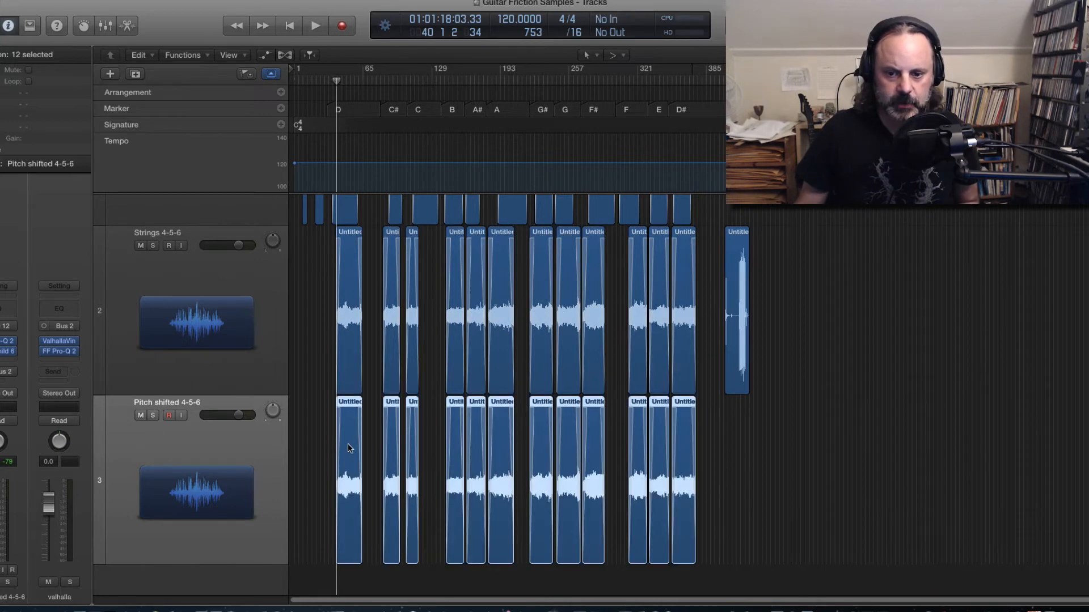
right_click(348, 444)
click(371, 426)
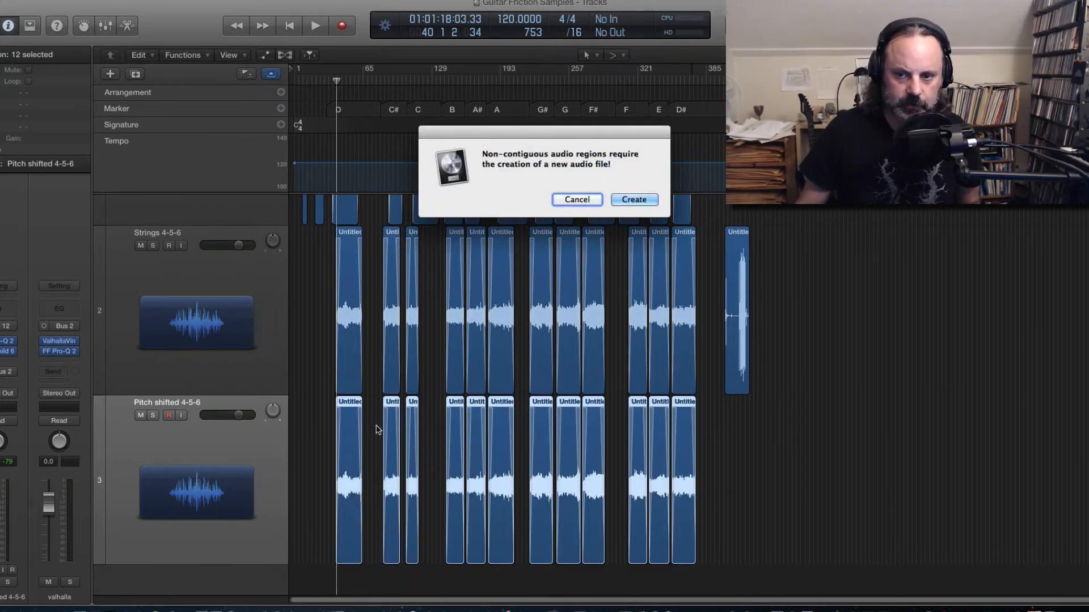
click(632, 201)
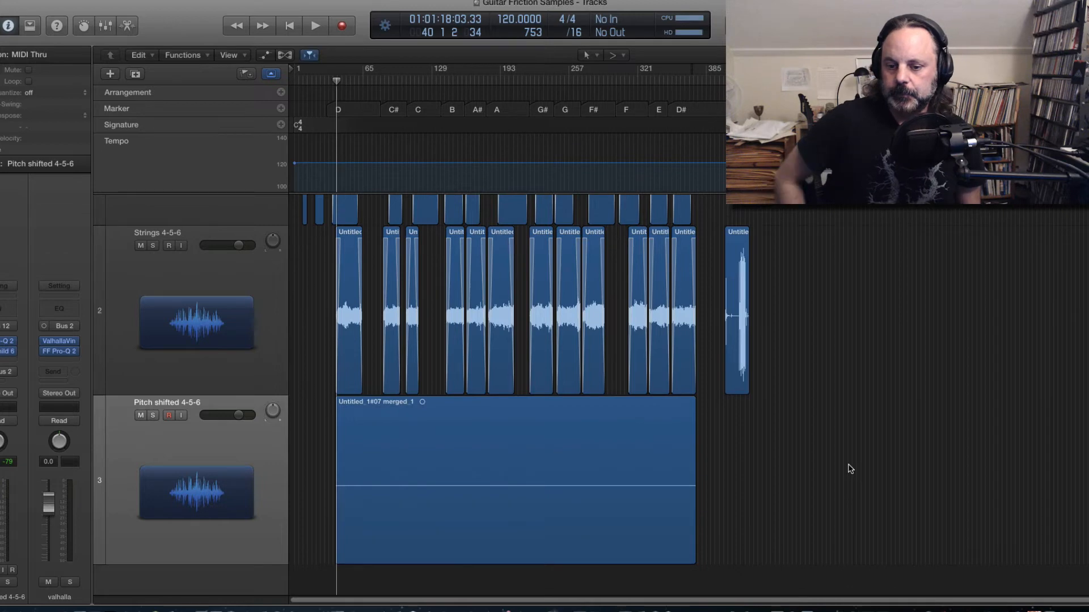
Step: Open the merged region in the audio file editor and launch the Time and Pitch Machine
key(space)
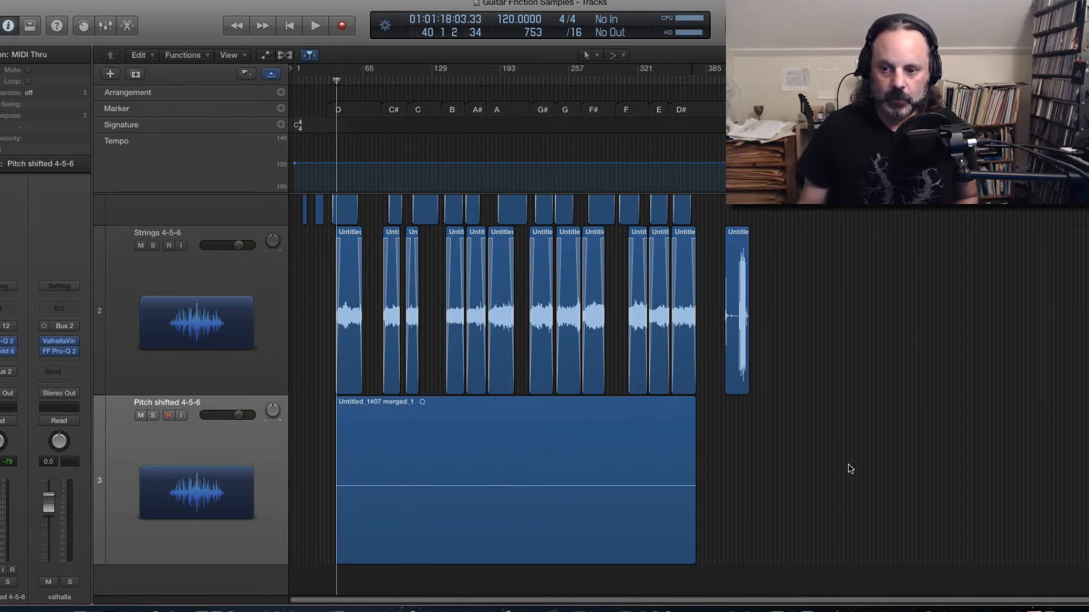
double_click(616, 467)
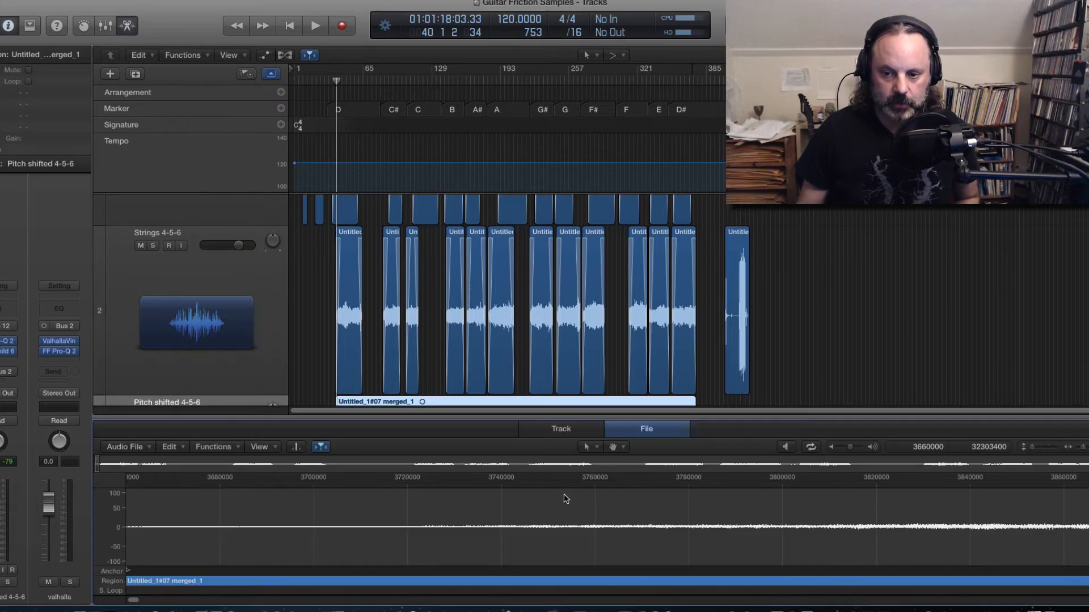
click(777, 393)
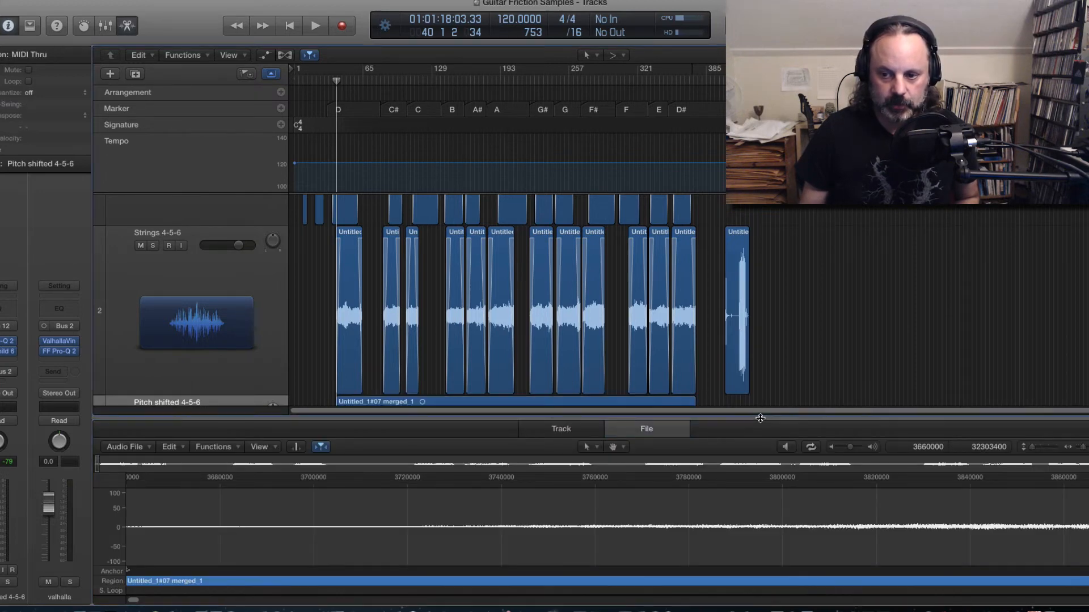
key(e)
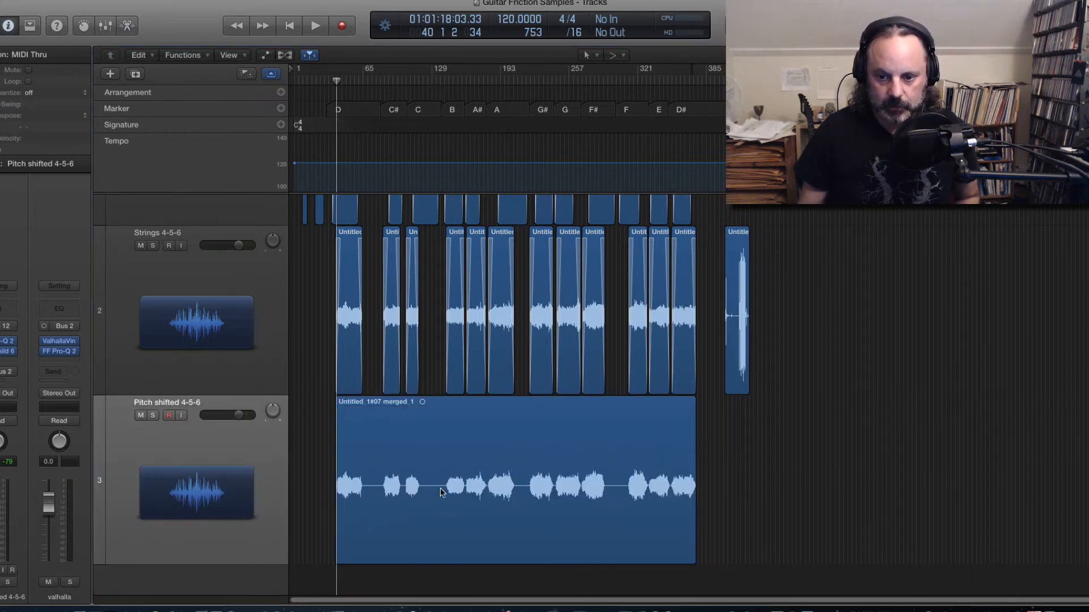
double_click(476, 491)
click(213, 446)
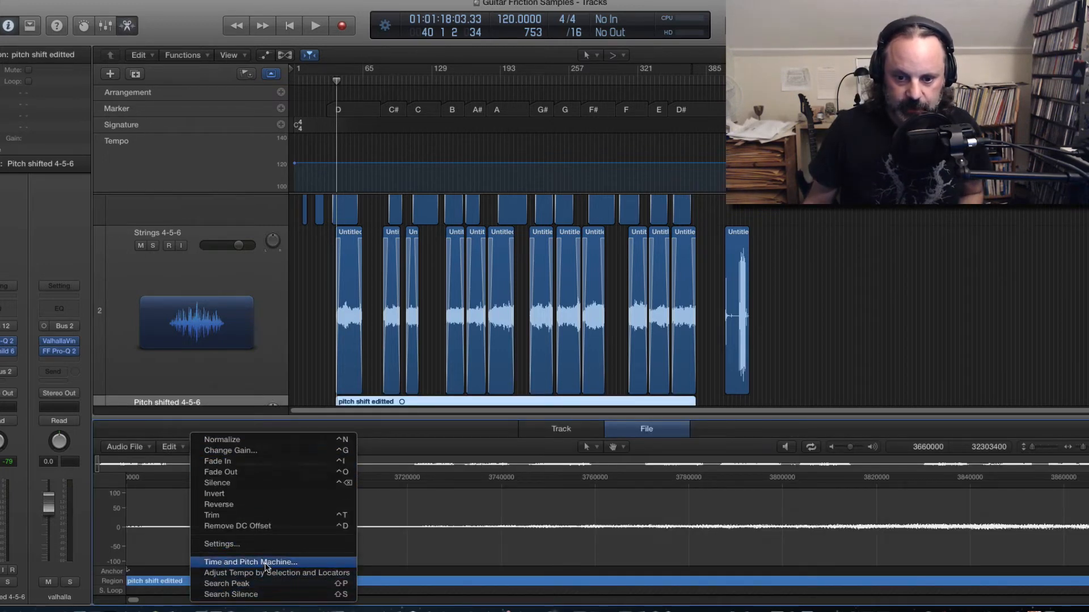
click(252, 561)
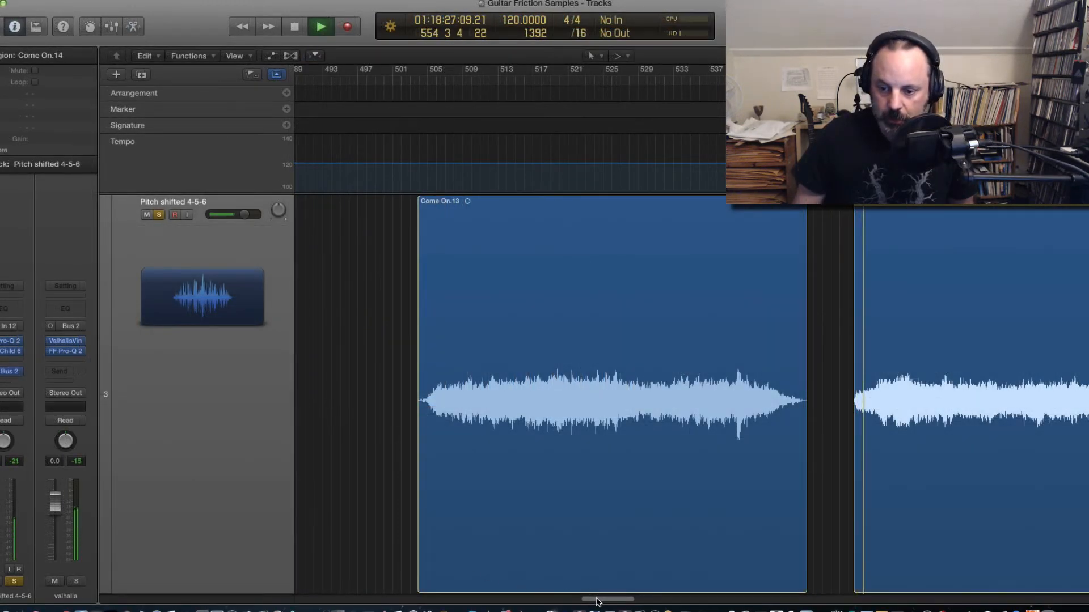
Step: Audition the pitch-shifted Come On regions on the Pitch shifted track around bars 557 to 613
drag(599, 601, 613, 596)
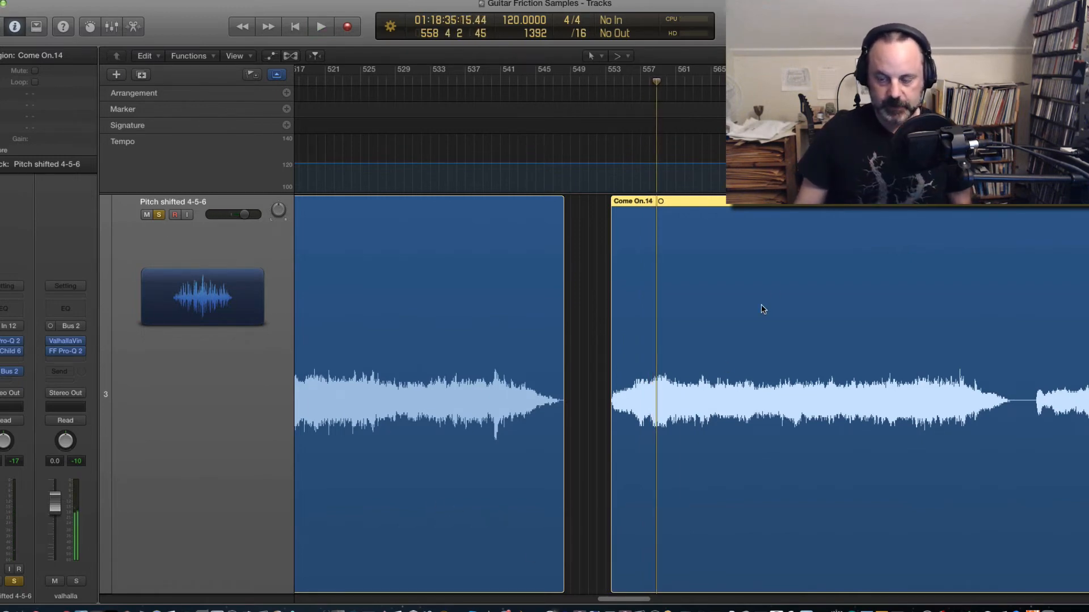
click(957, 81)
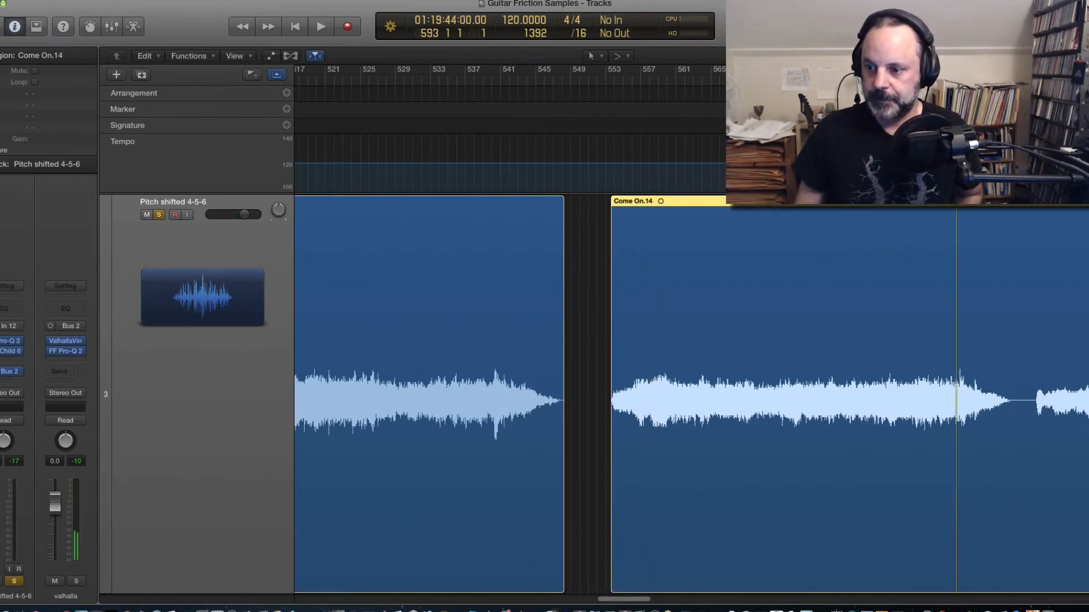
drag(643, 600, 658, 595)
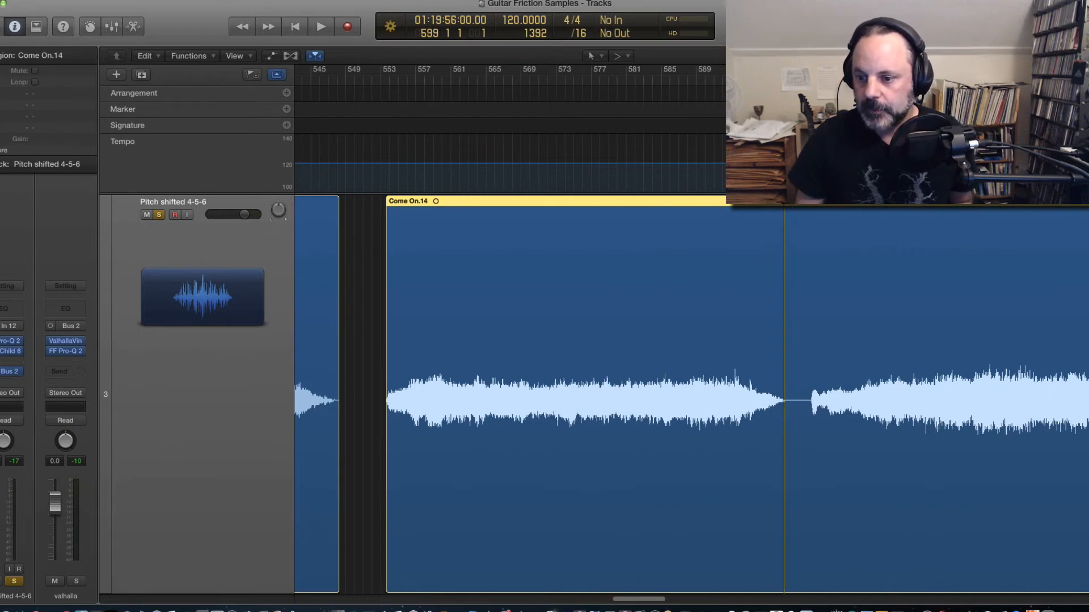
key(space)
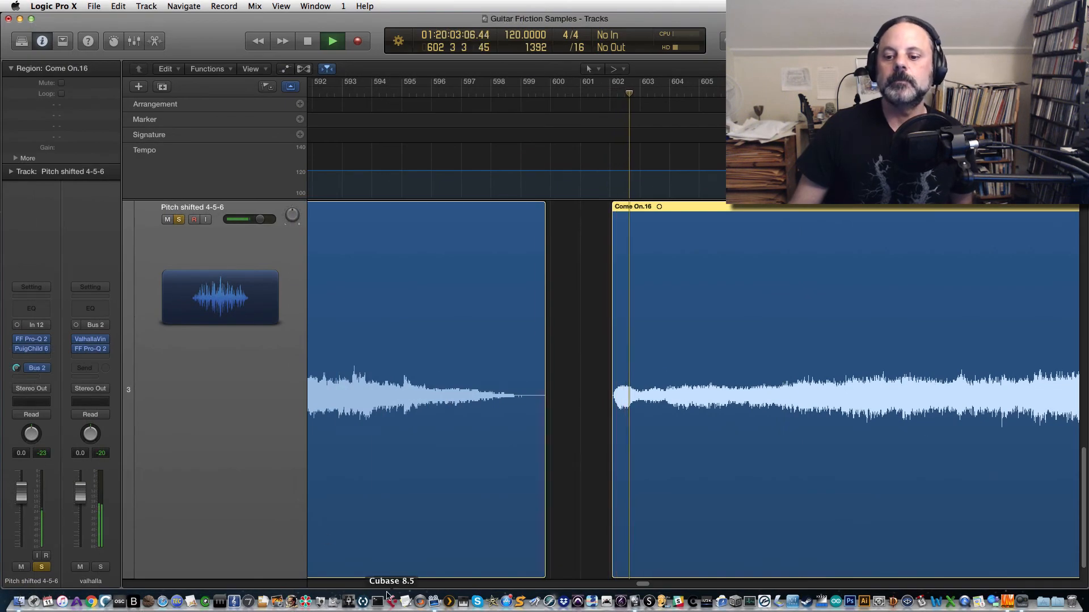
drag(643, 585, 646, 586)
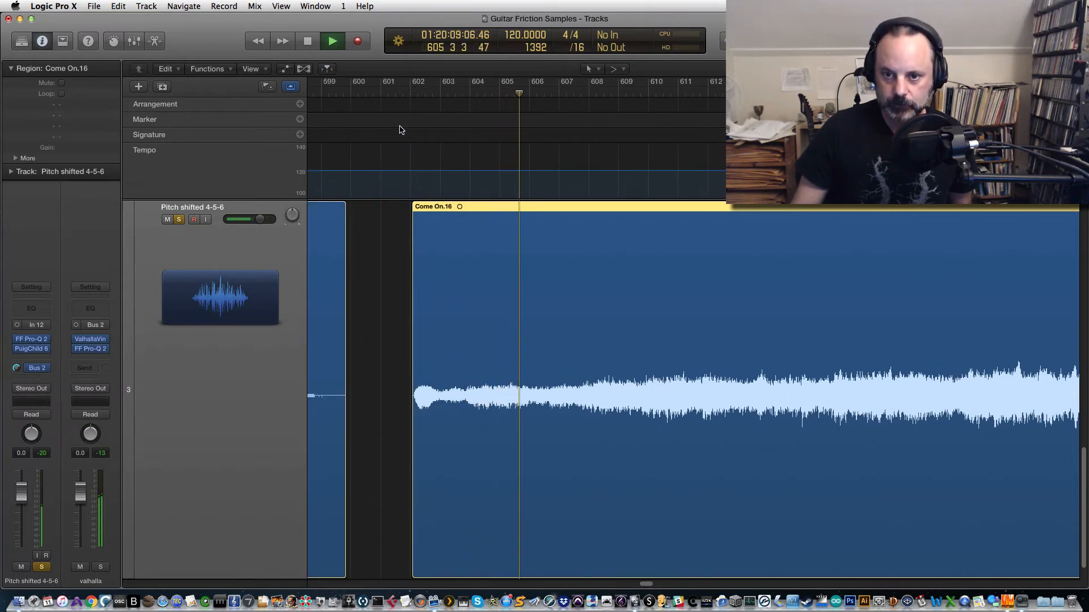
click(400, 96)
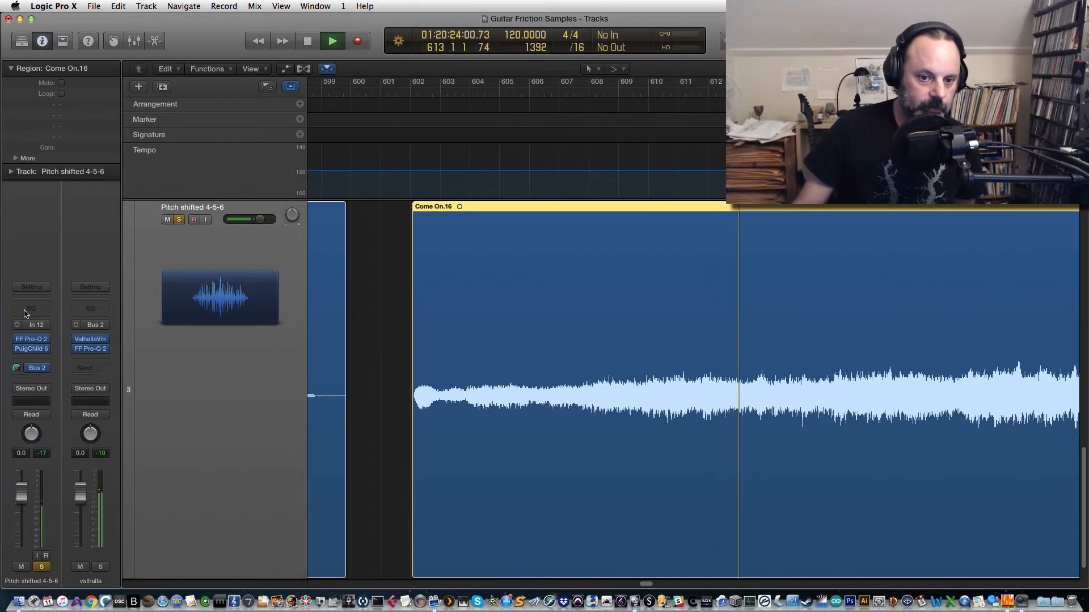
mouse_move(32, 344)
key(space)
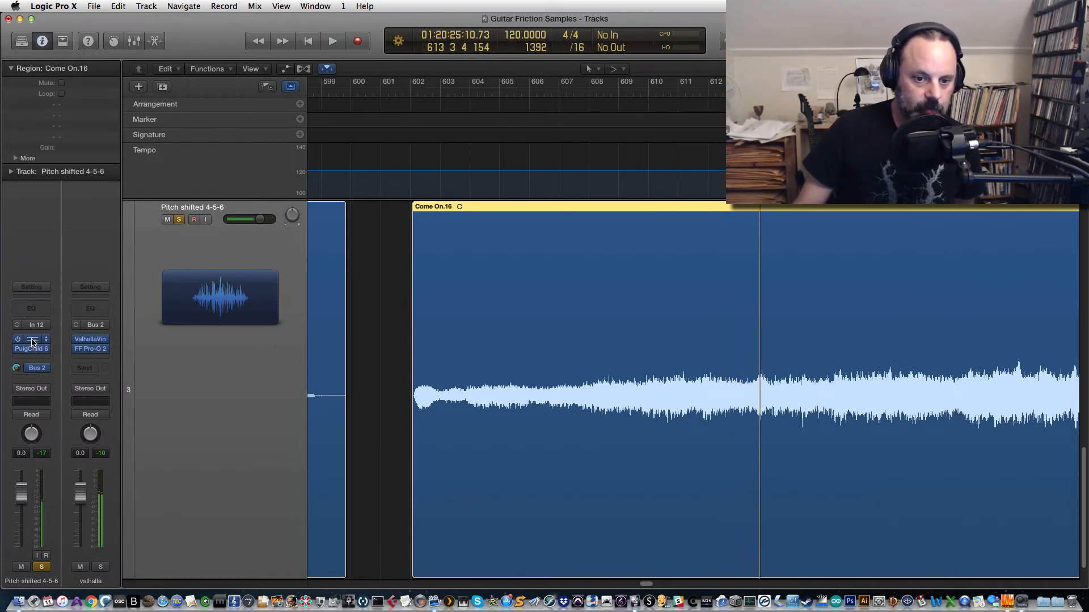
Step: Inspect the Pitch shifted track's FF Pro-Q 2 EQ curve during playback and close it
click(32, 342)
key(space)
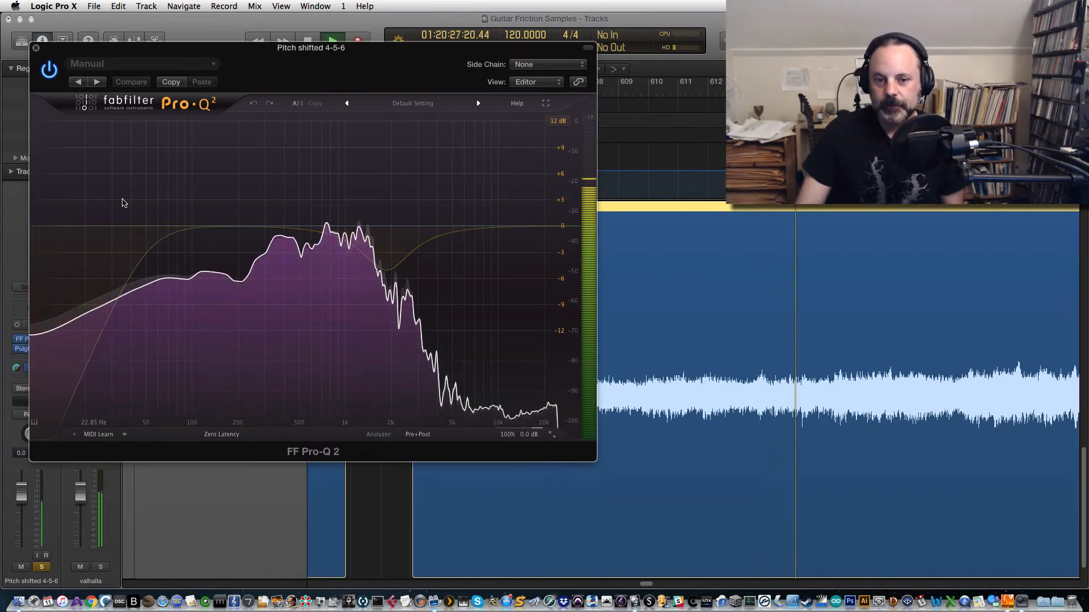
click(36, 50)
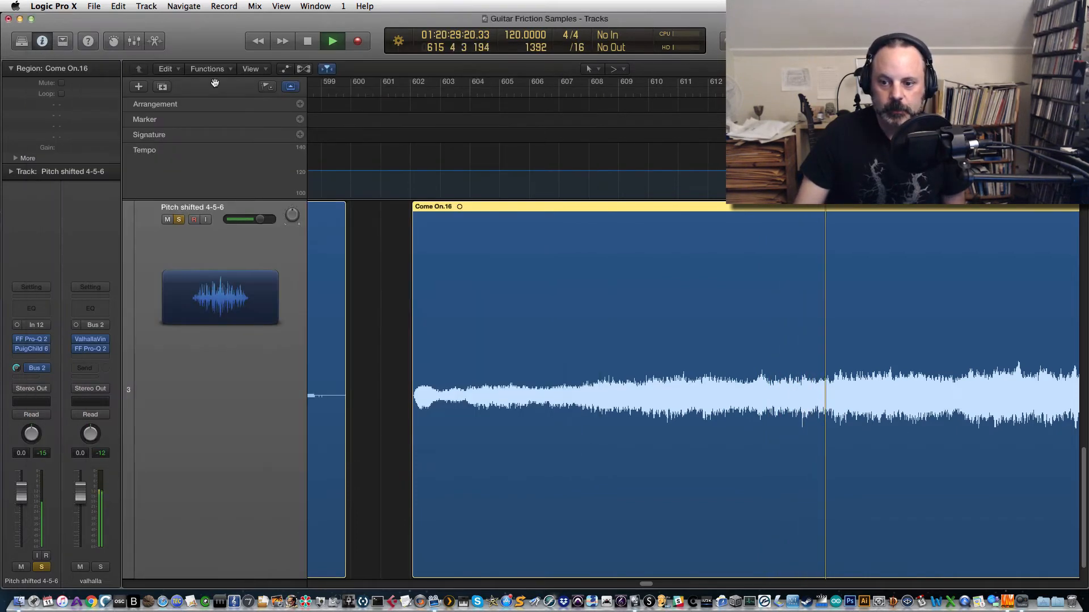
Step: Lower the low-cut band frequency in the Pitch shifted track's FF Pro-Q 2 below about 39 Hz while playing from bar 601
click(401, 94)
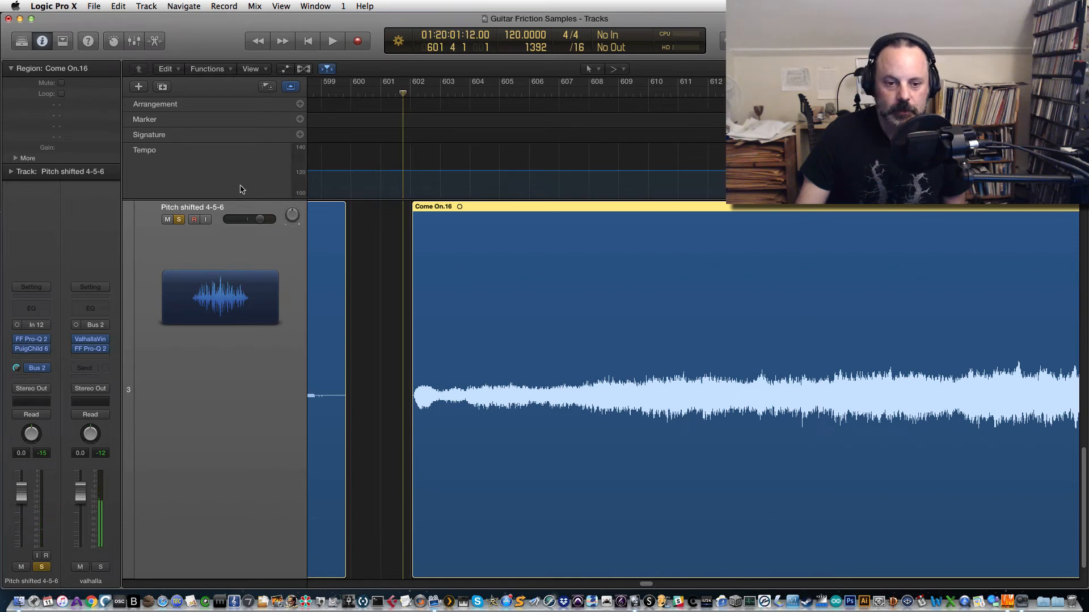
key(space)
click(32, 341)
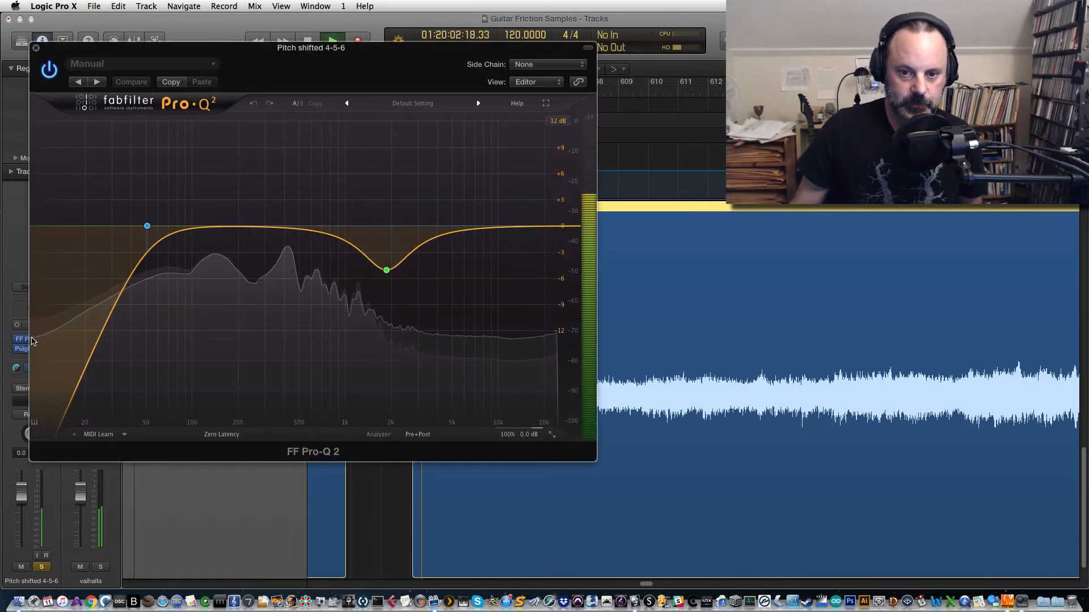
click(147, 227)
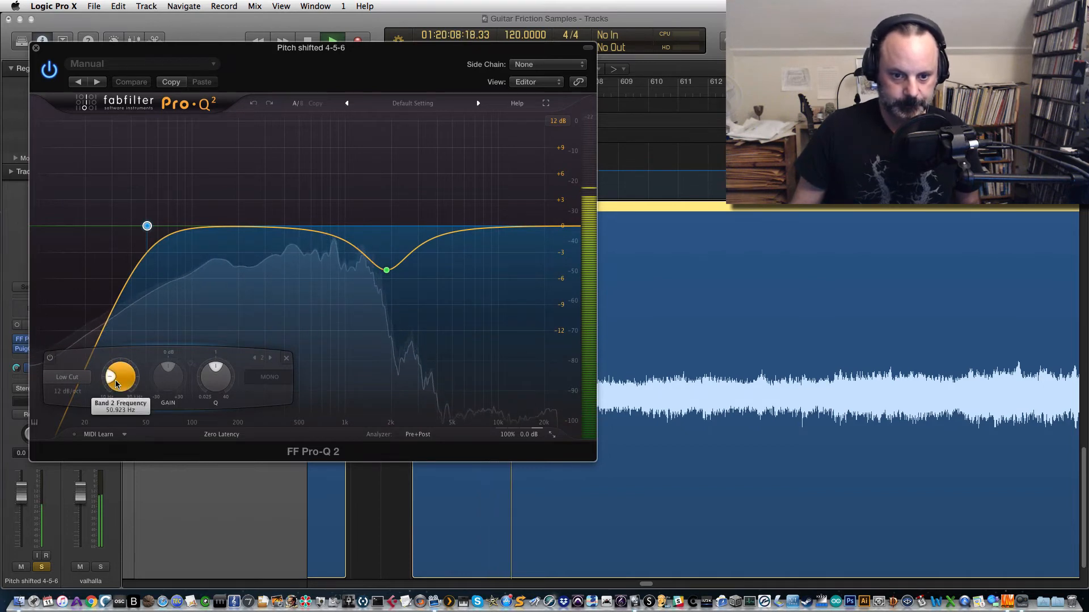
drag(116, 384, 115, 388)
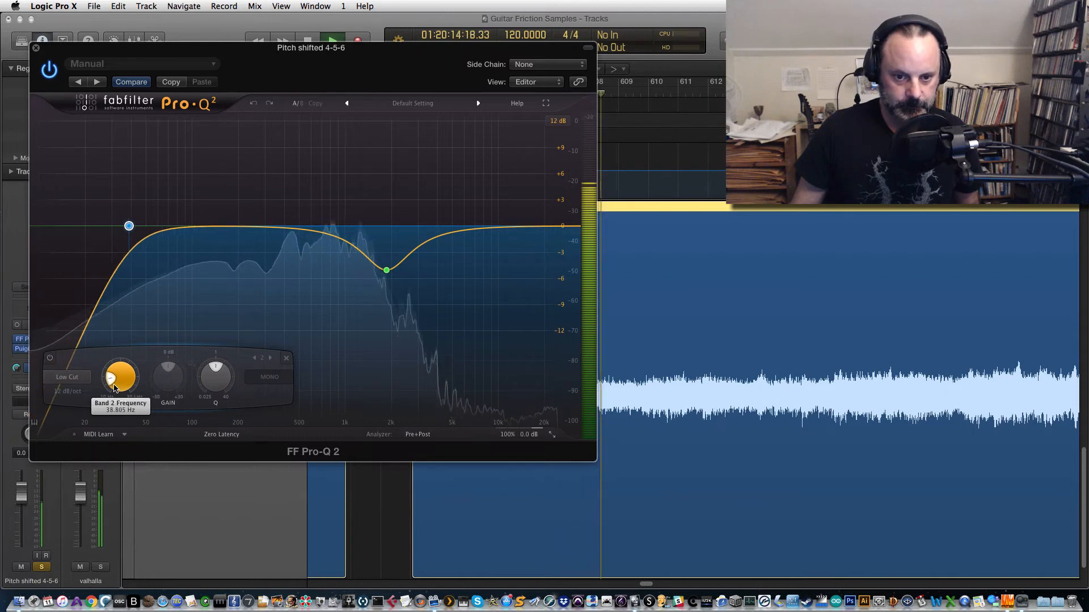
drag(114, 387, 114, 390)
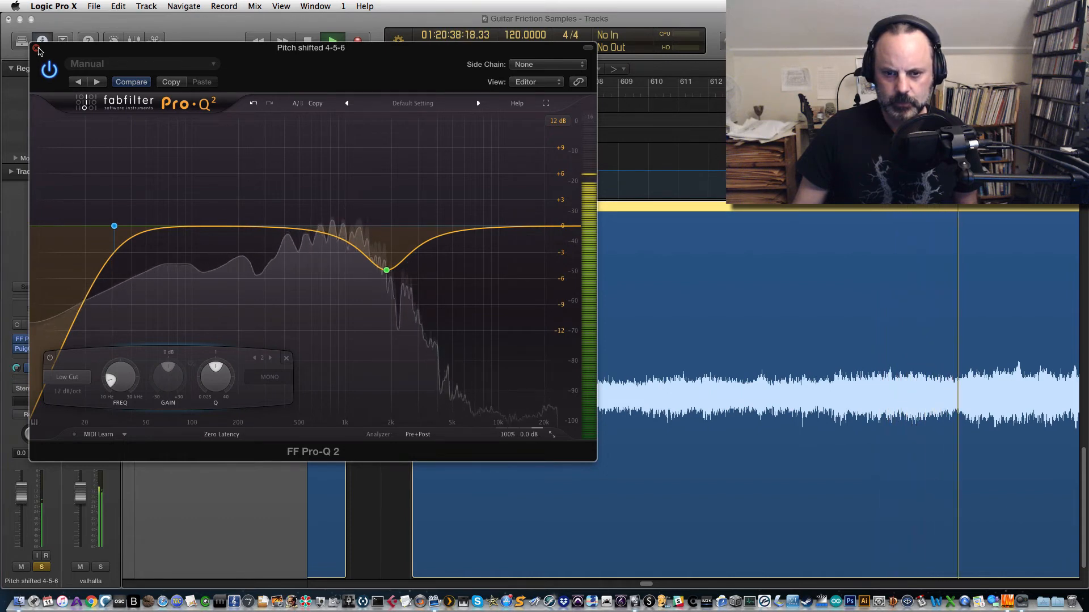
click(37, 49)
key(space)
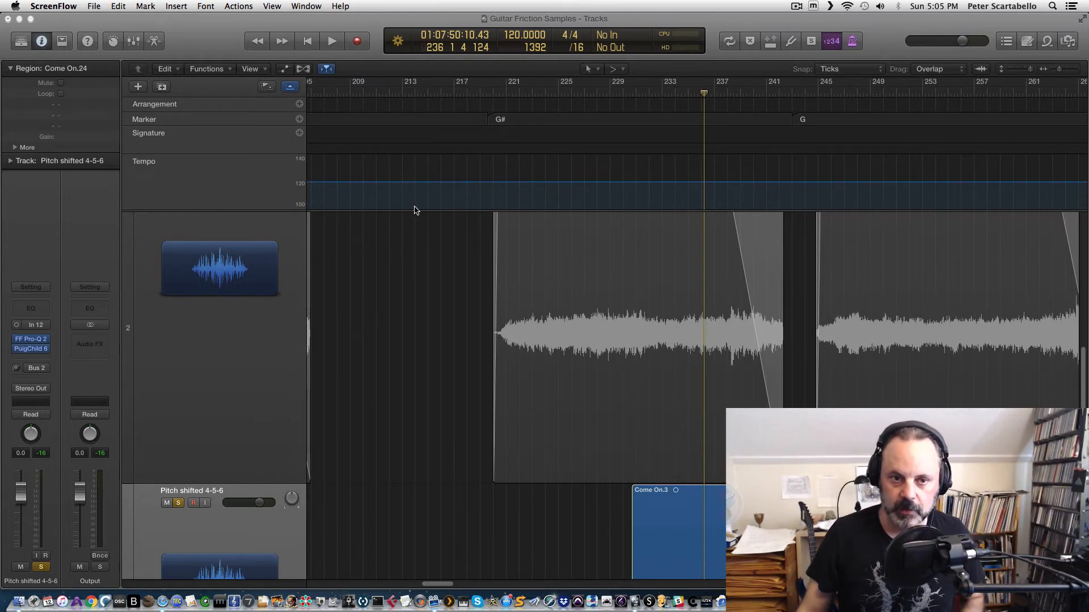
Step: Unsolo the Pitch shifted 4-5-6 track and return the view to the start of the project
scroll(482, 280, up, 5)
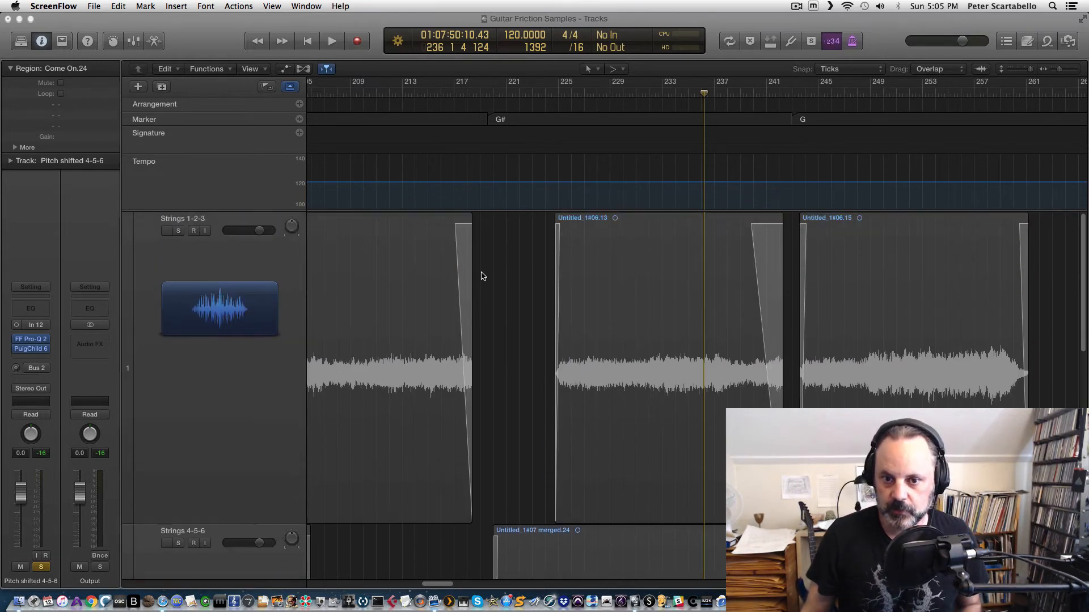
drag(1023, 73, 1018, 76)
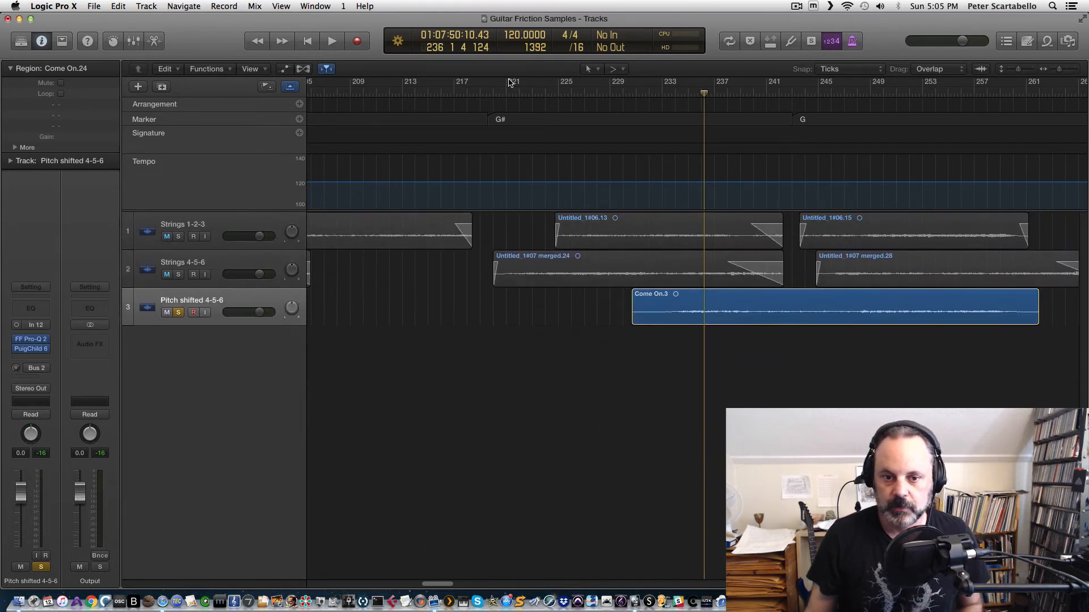
click(179, 320)
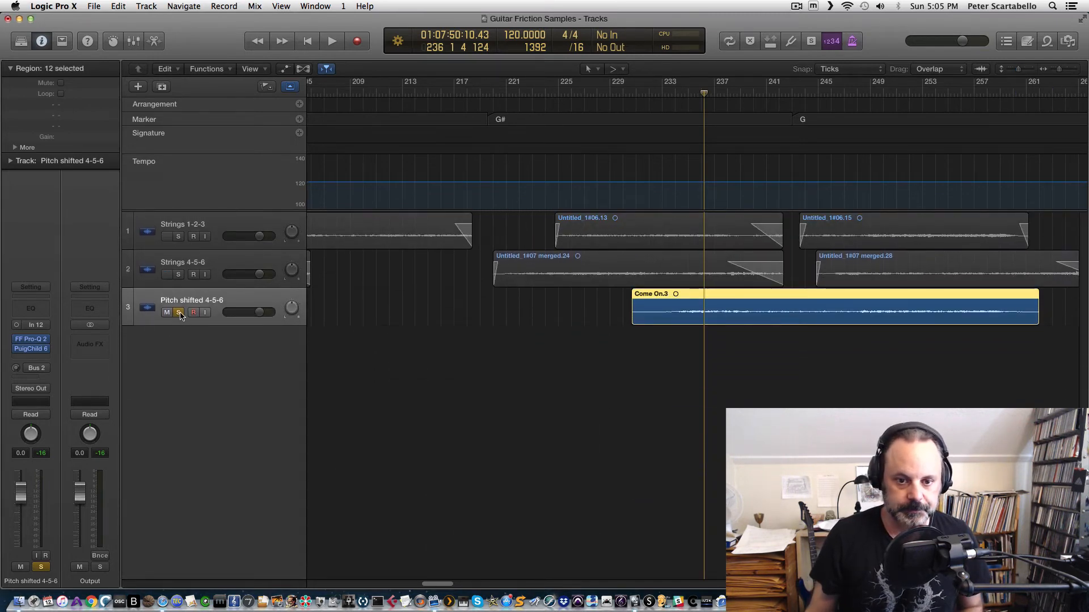
click(179, 312)
drag(438, 584, 303, 589)
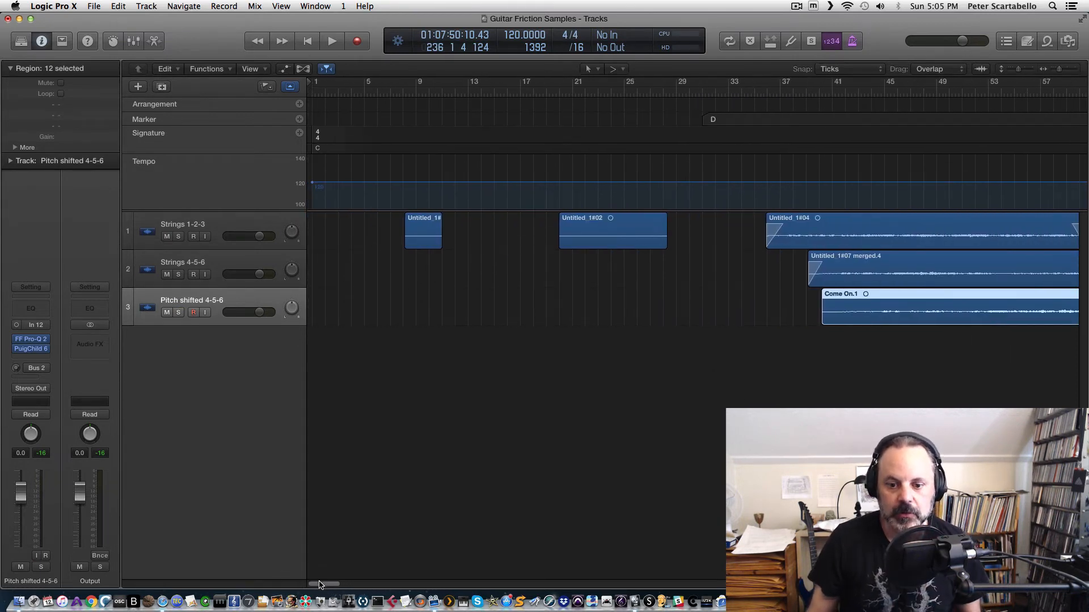
Step: Solo the Strings 1-2-3 track and audition it from about bar 37
mouse_move(319, 585)
mouse_down()
mouse_move(427, 569)
mouse_move(539, 570)
mouse_move(319, 568)
mouse_up()
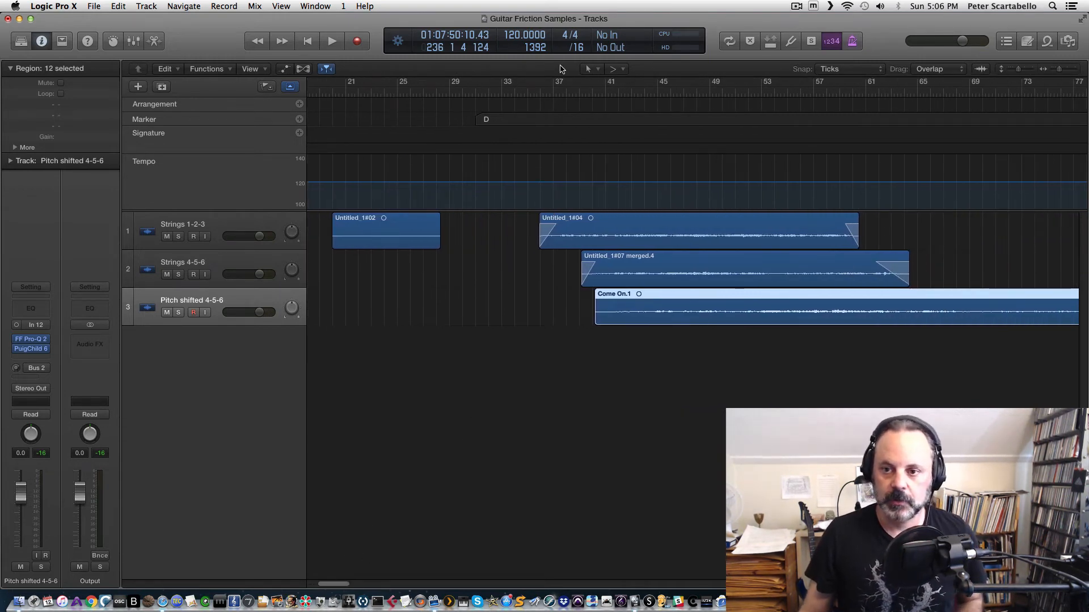
click(544, 94)
key(space)
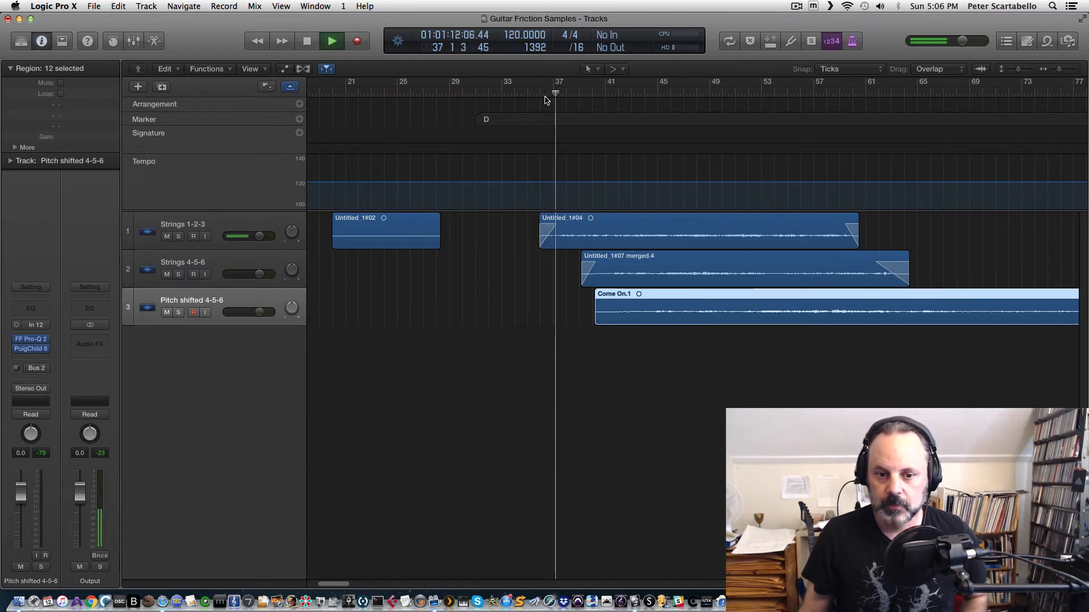
click(231, 222)
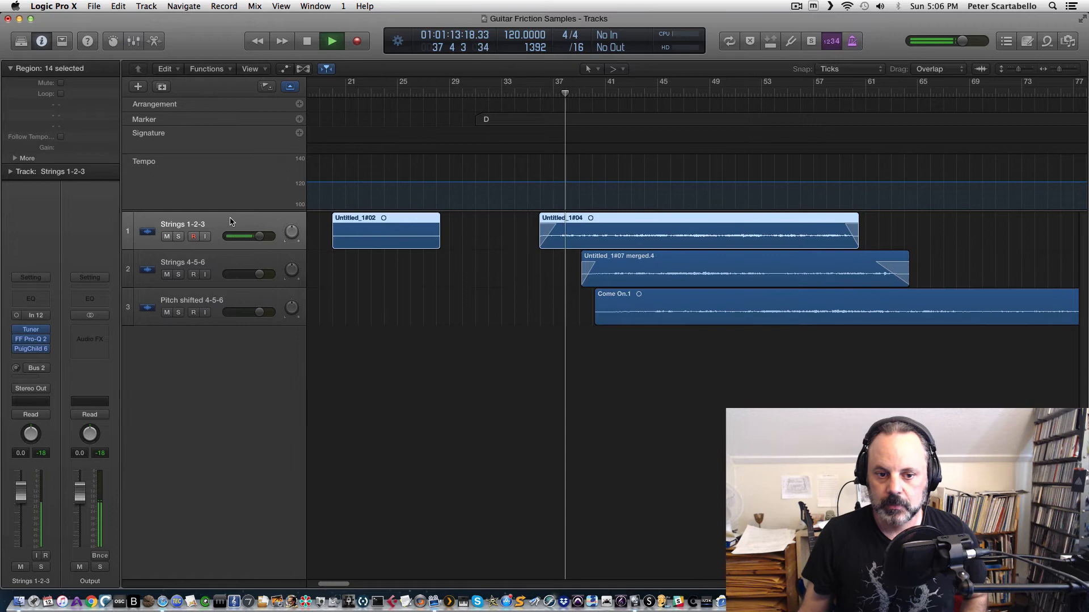
click(179, 236)
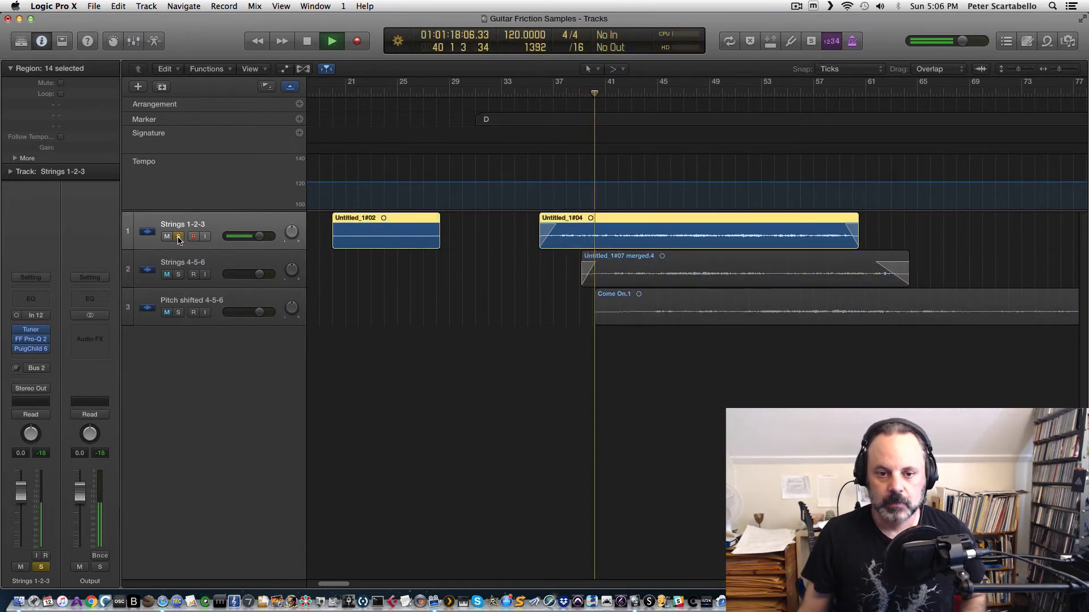
key(space)
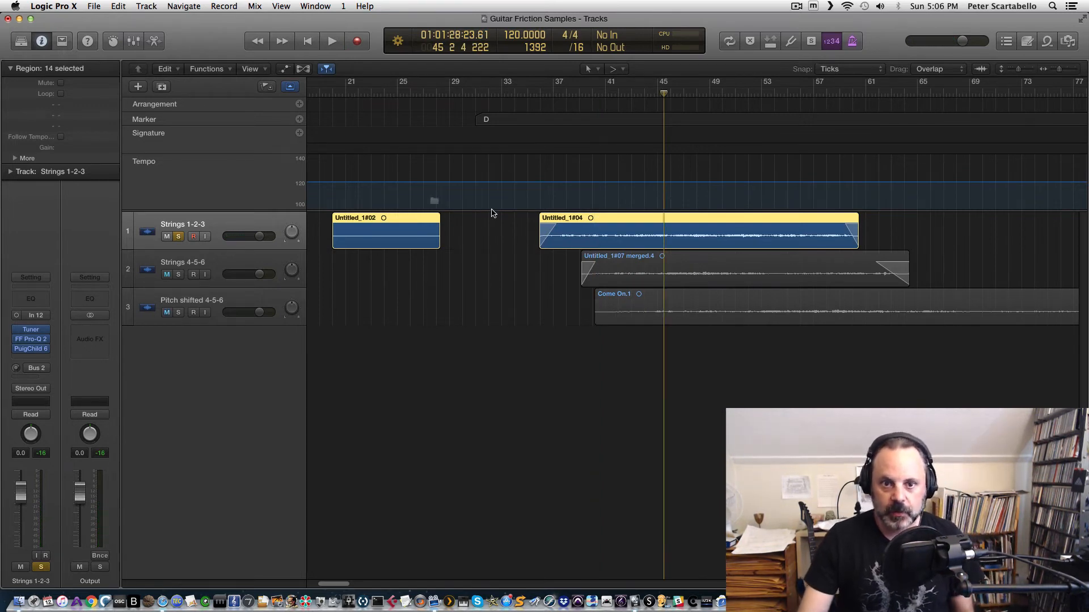
Step: Export the Untitled_1#04 region as an audio file named D3 guitar sample in the Guitar Friction Samples folder
drag(0, 85, 750, 311)
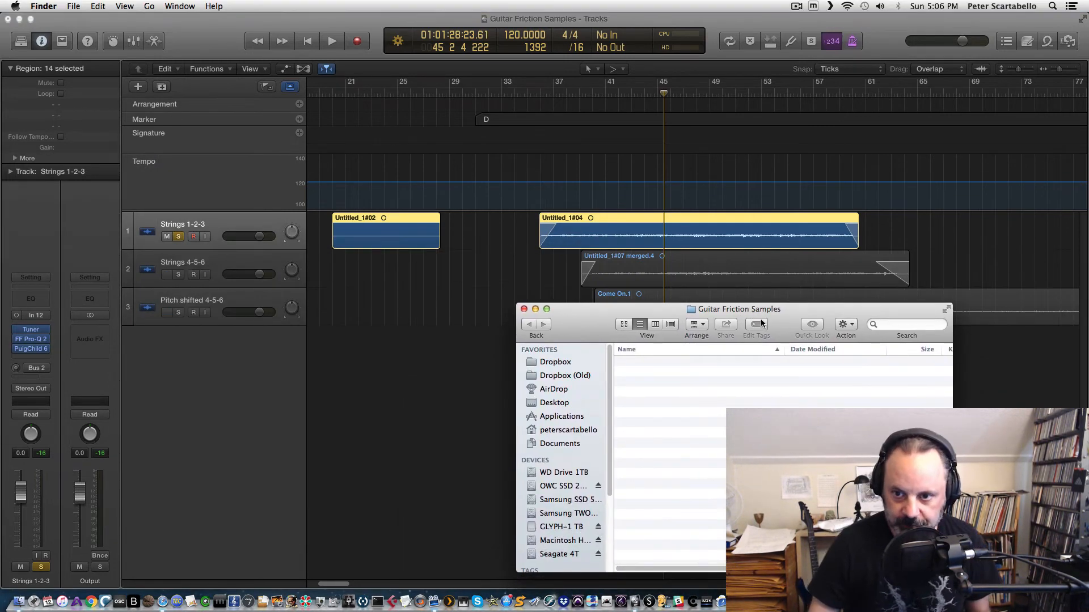
right_click(739, 230)
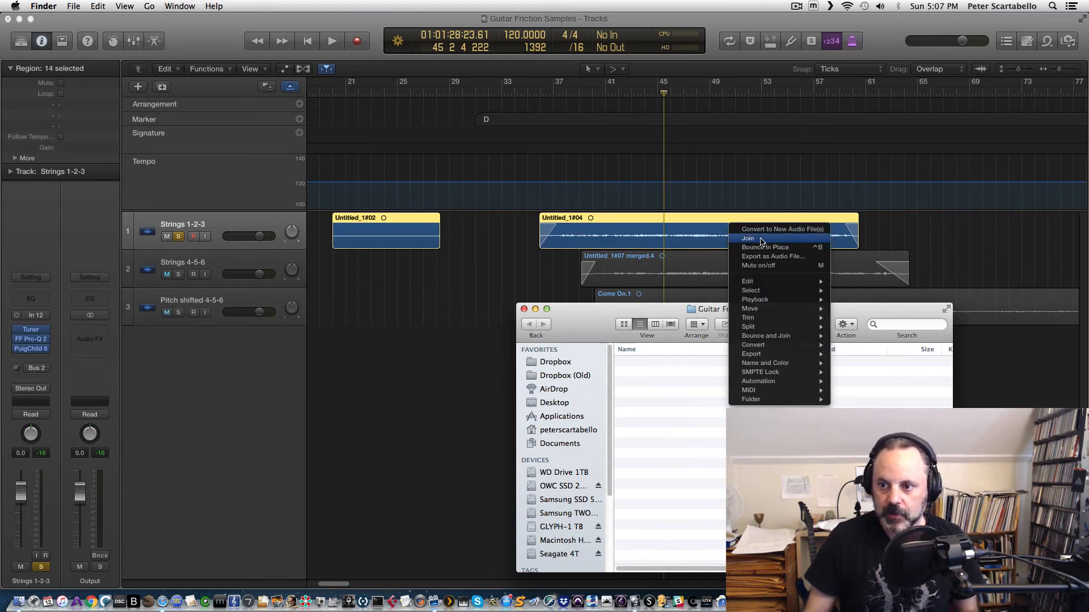
mouse_move(779, 300)
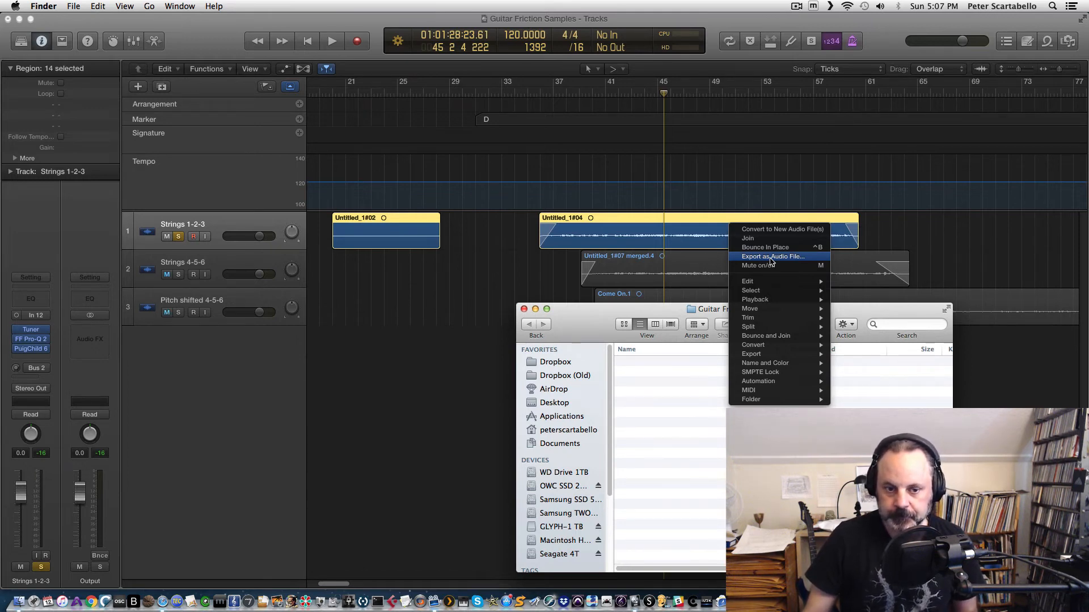
click(772, 257)
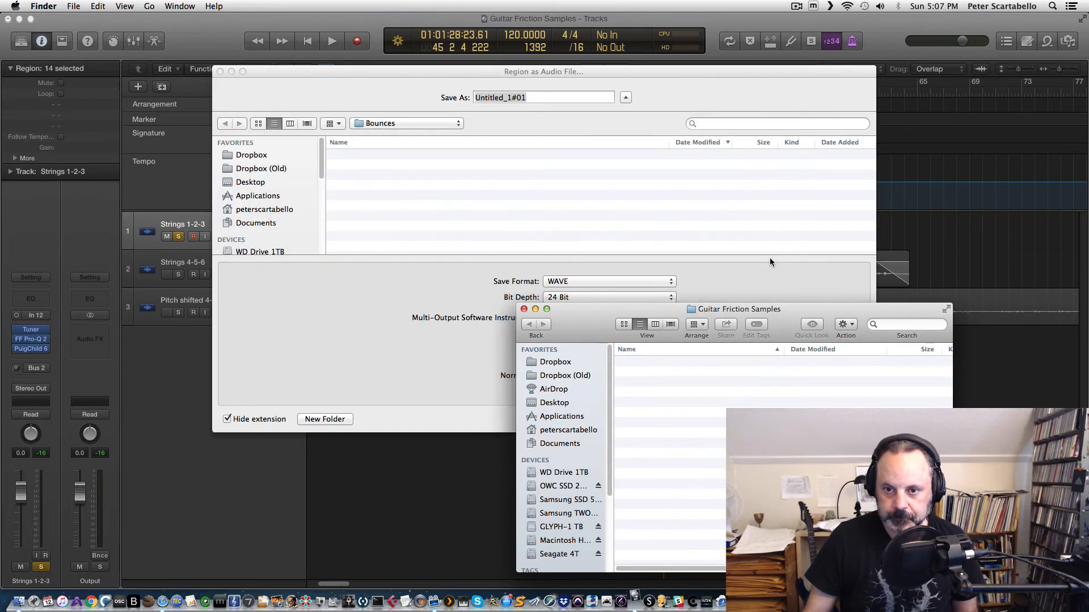
drag(479, 70, 403, 75)
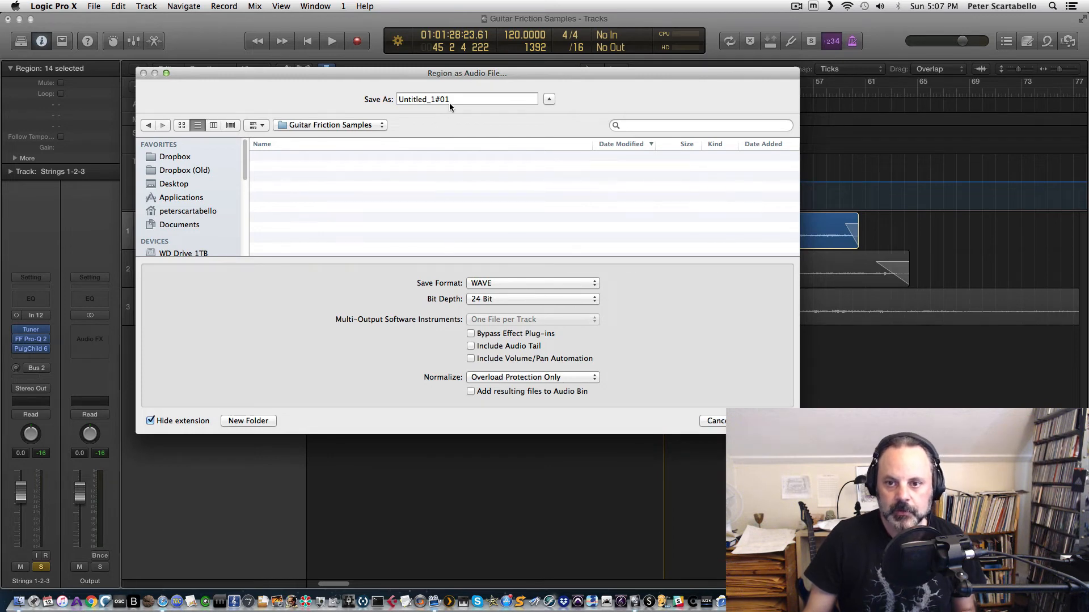
drag(451, 100, 396, 99)
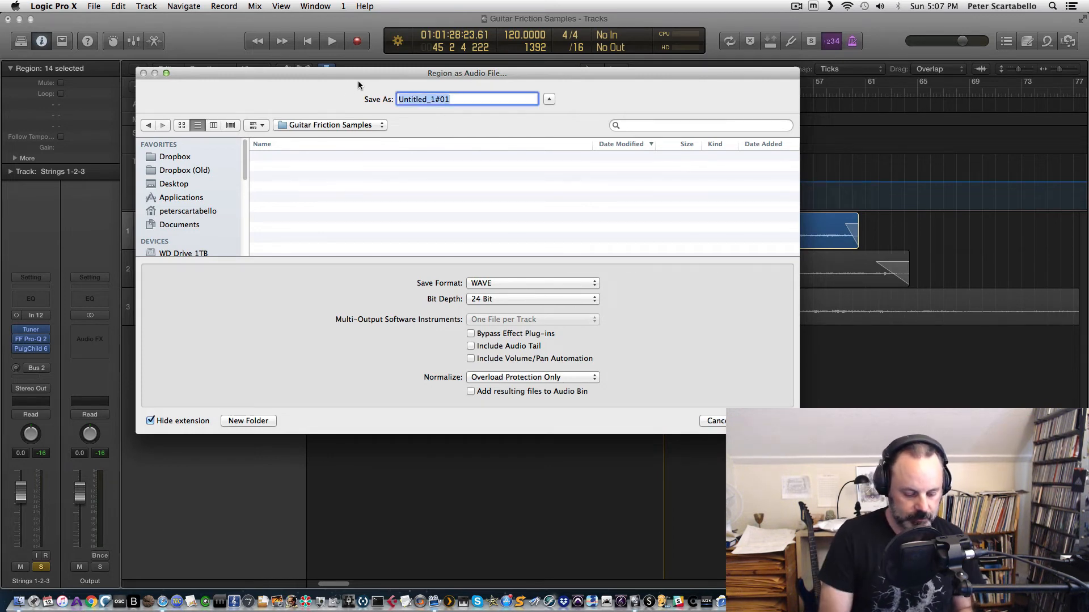
text(D3)
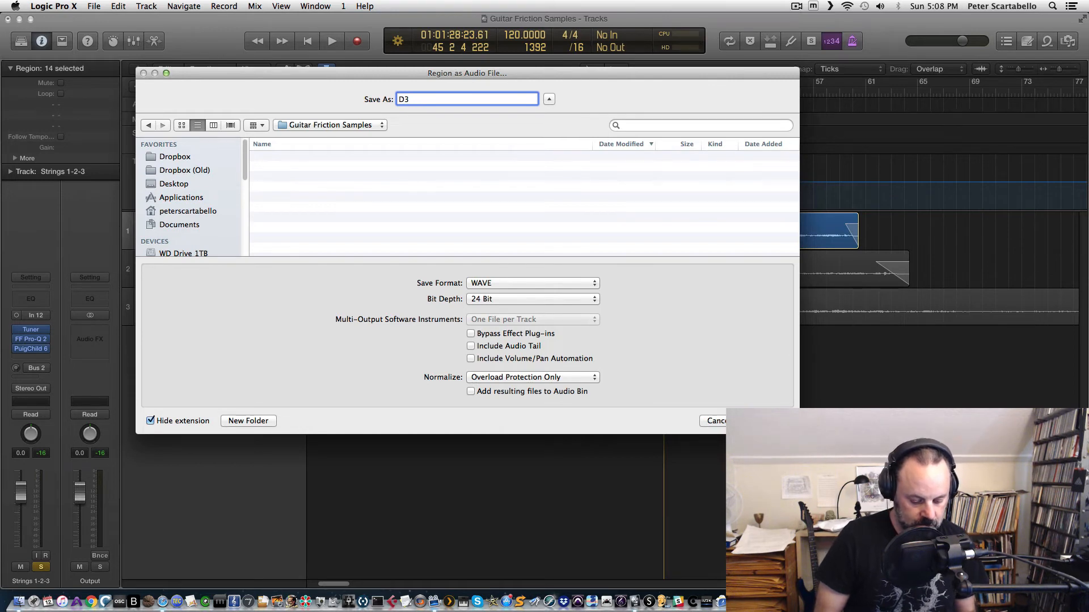
text(tar sample)
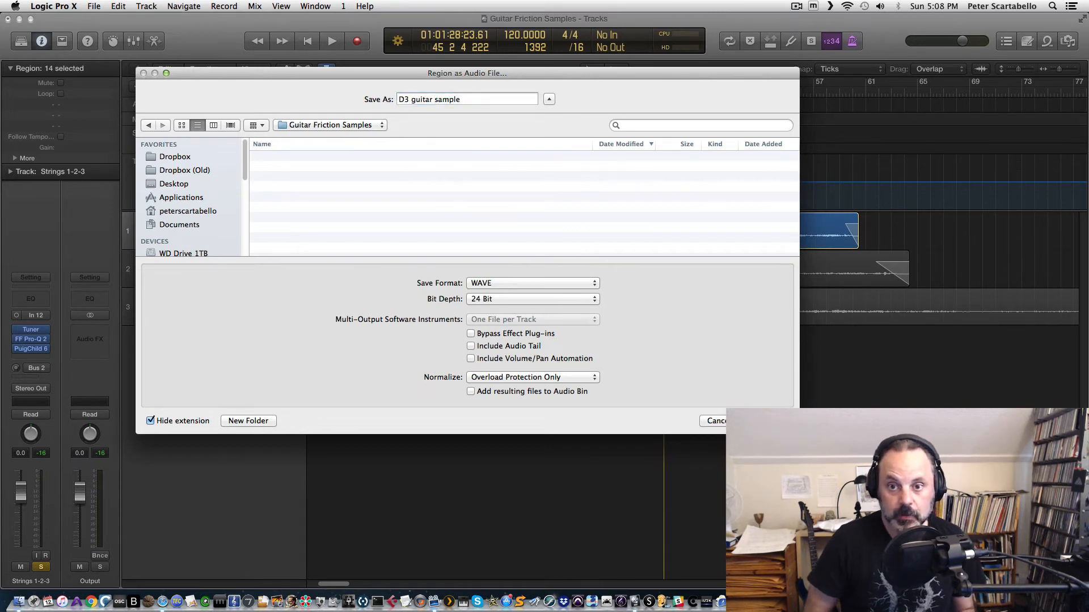
key(Return)
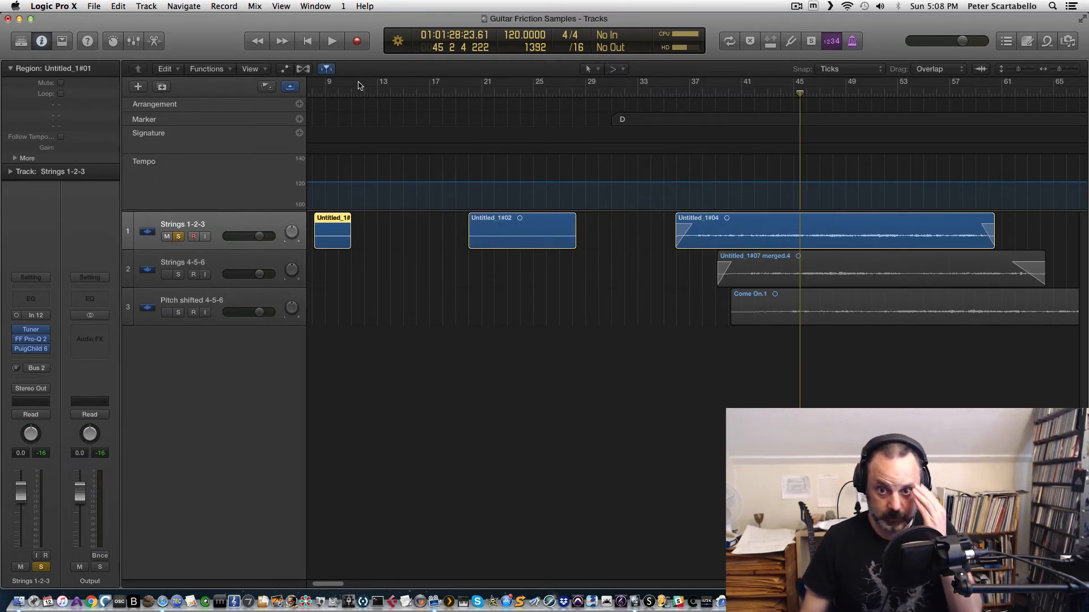
Step: Export the Untitled_1#05 region as an audio file named C#3 guitar samples
drag(355, 19, 384, 4)
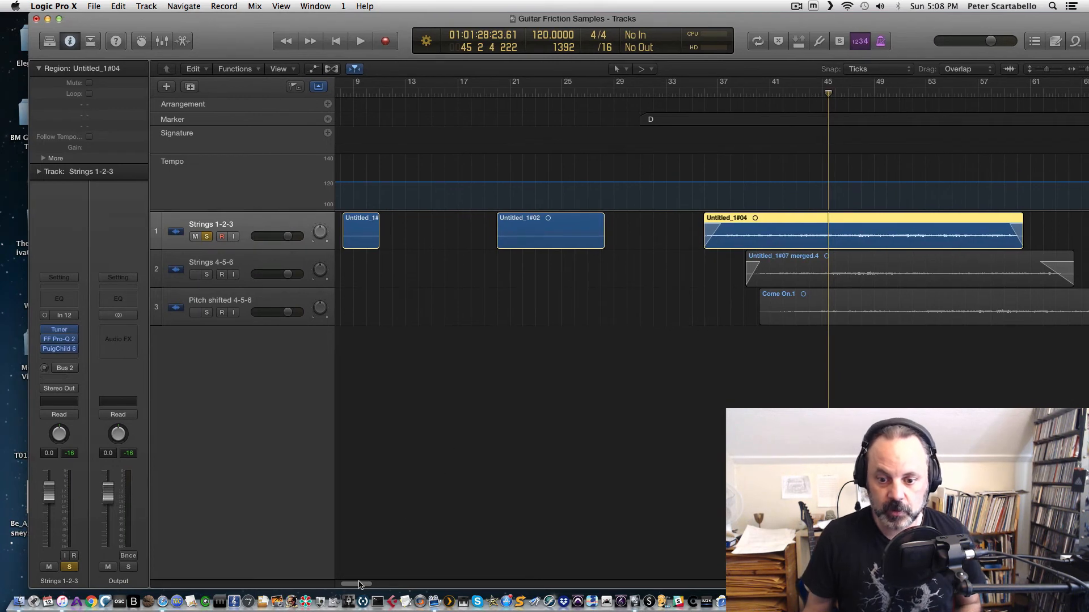
drag(361, 584, 390, 577)
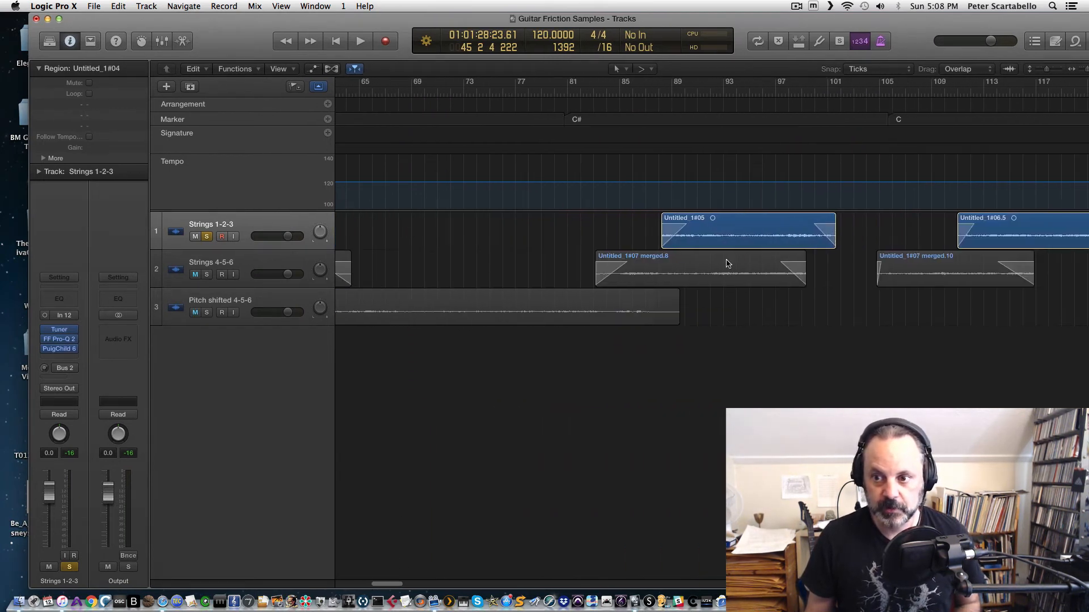
click(719, 240)
right_click(719, 241)
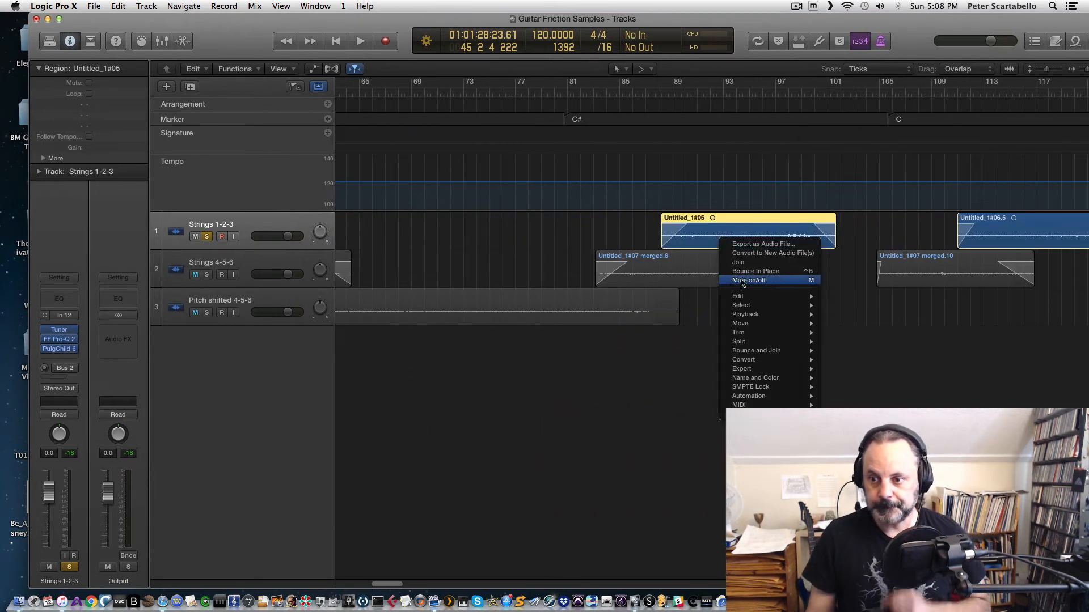
click(753, 244)
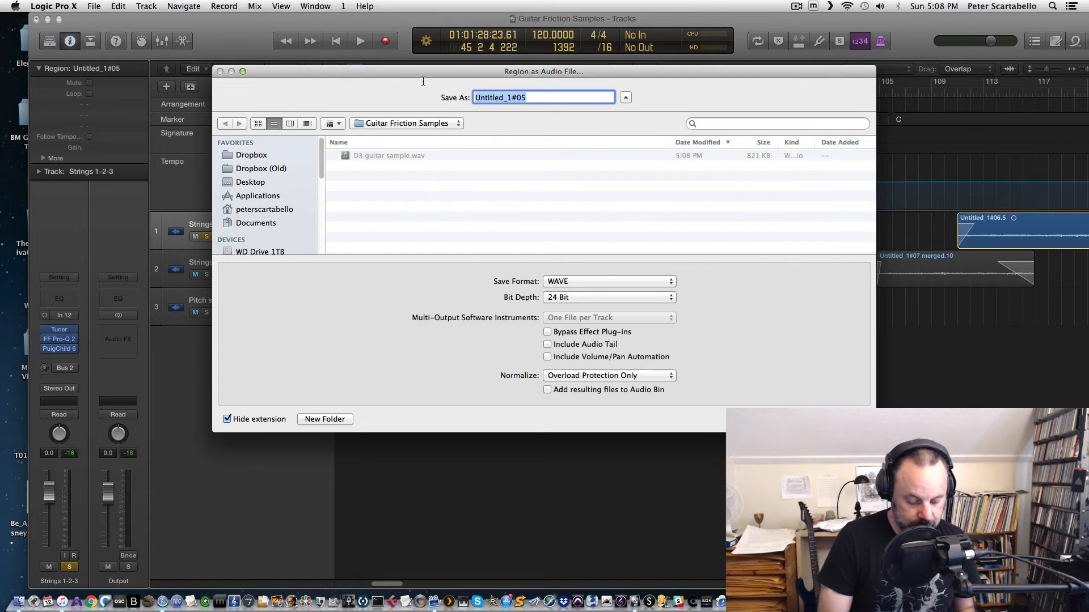
text(C#3 guitar sample)
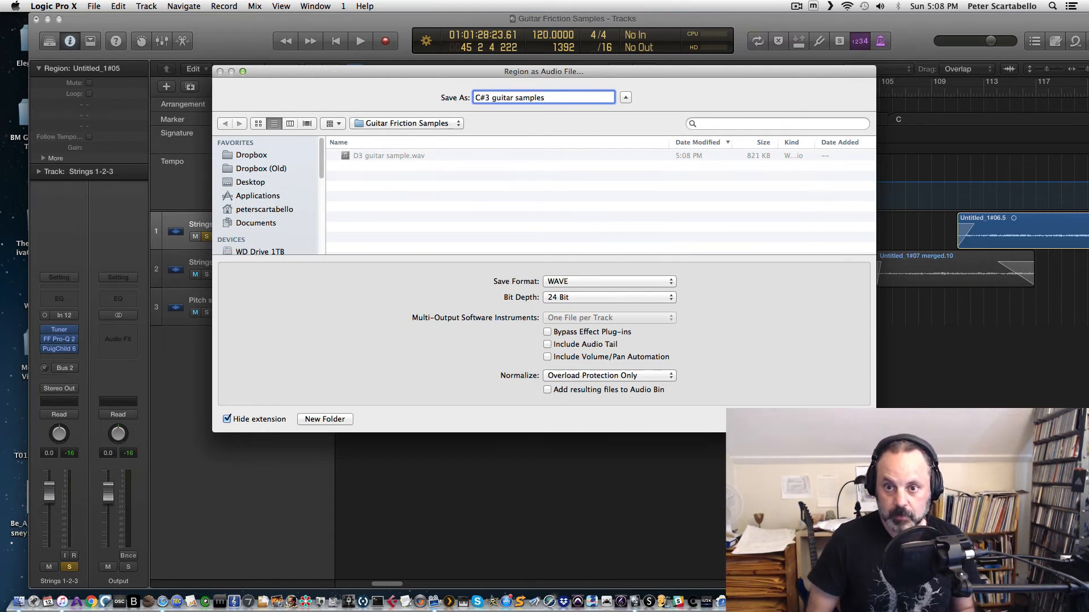
key(Return)
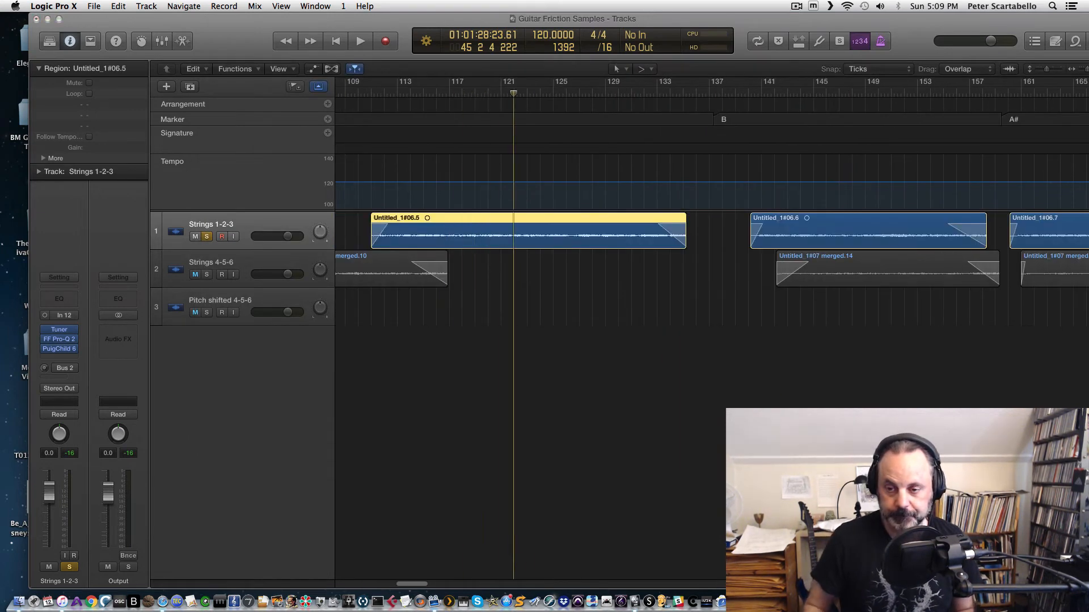
Step: Export successive Strings 1-2-3 regions as audio files named B2, A2 and D#2 guitar sample
scroll(419, 94, right, 20)
click(641, 229)
key(super+e)
text(B2 guitar sam)
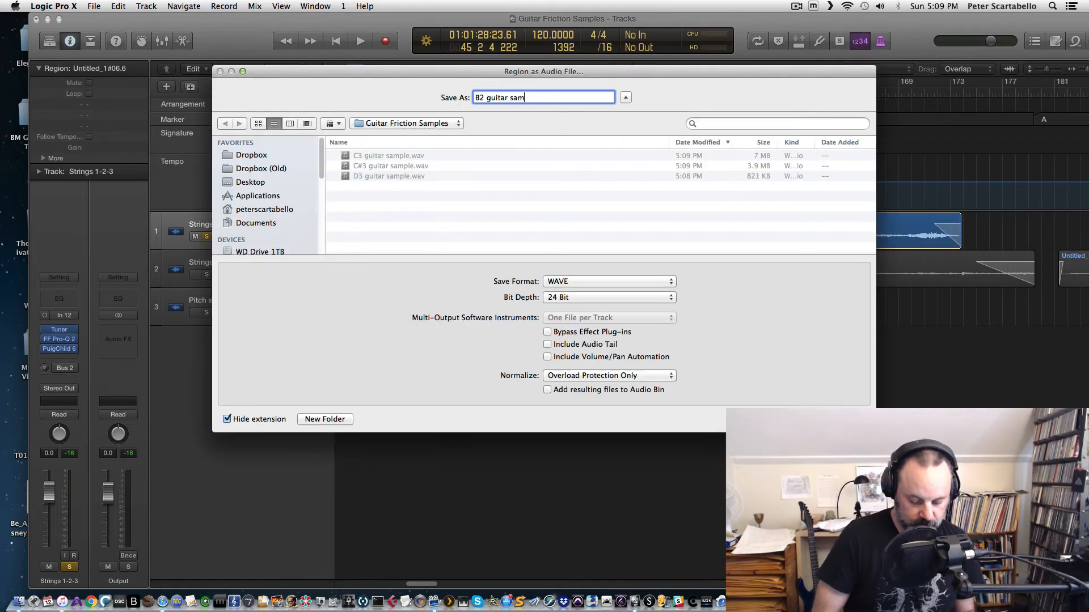
text(ple)
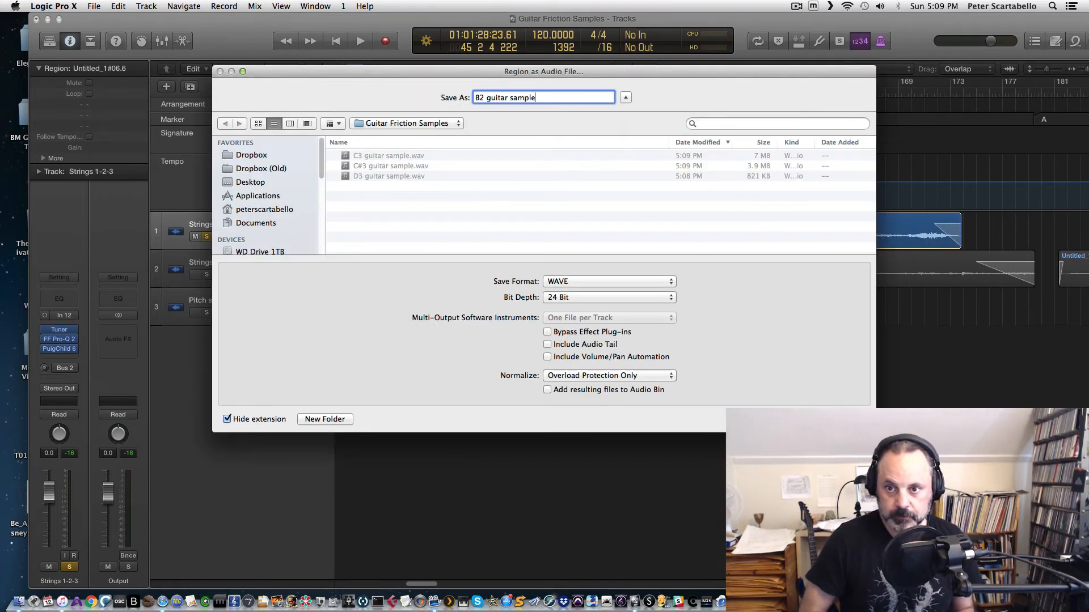
key(Return)
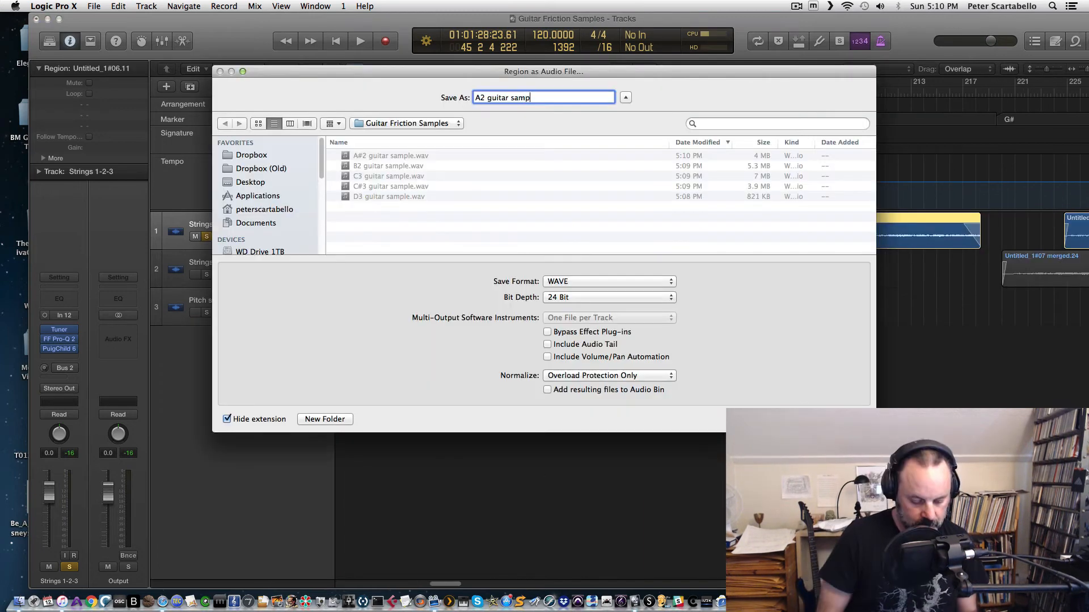
key(Return)
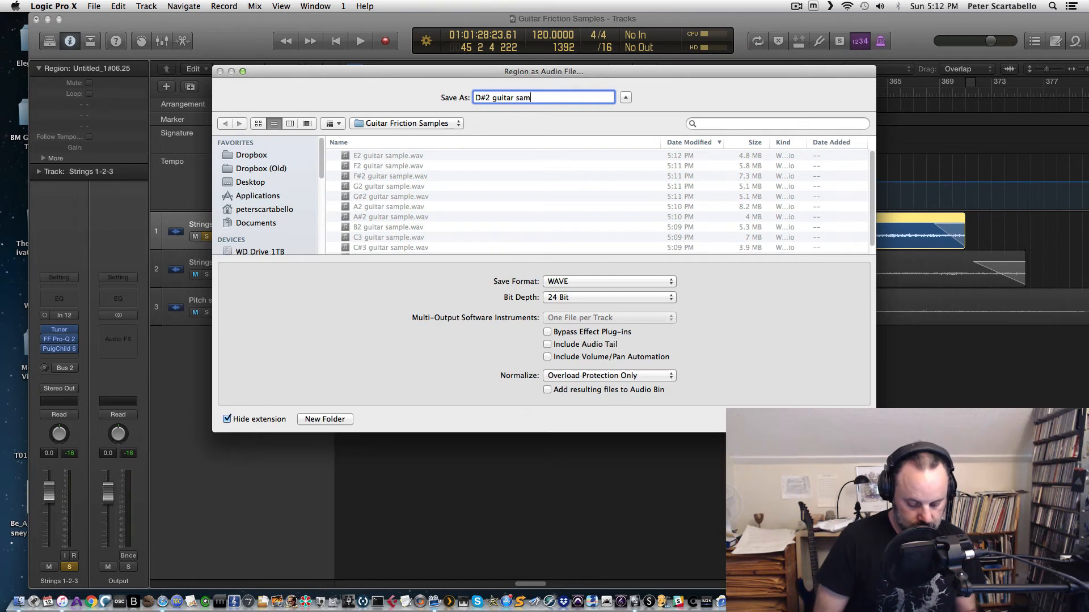
key(Return)
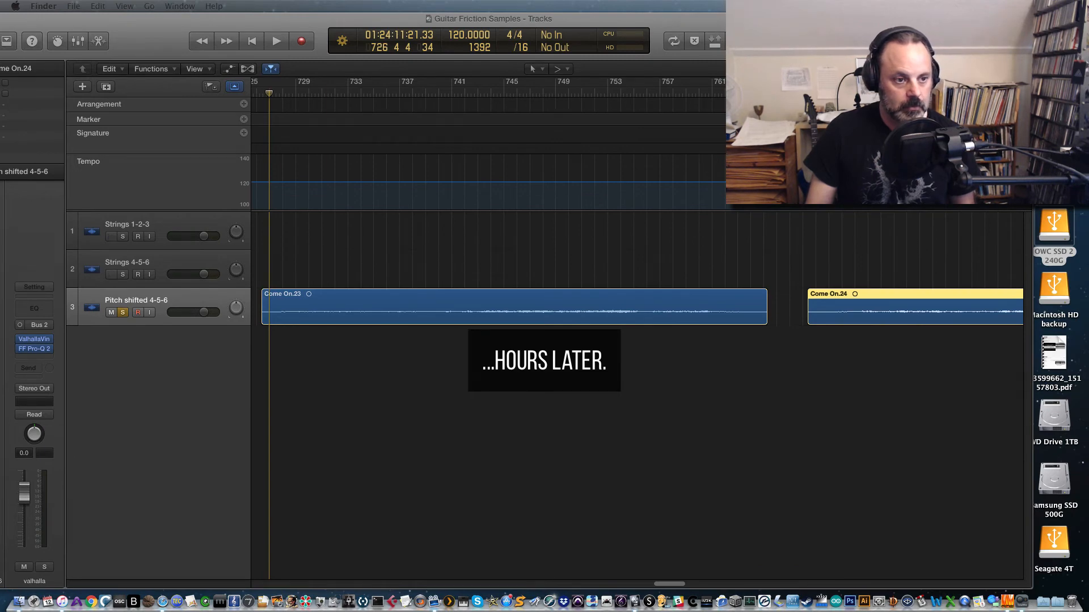
Step: Examine the exported guitar sample files in the Guitar Friction Samples folder alongside the project
drag(0, 226, 808, 302)
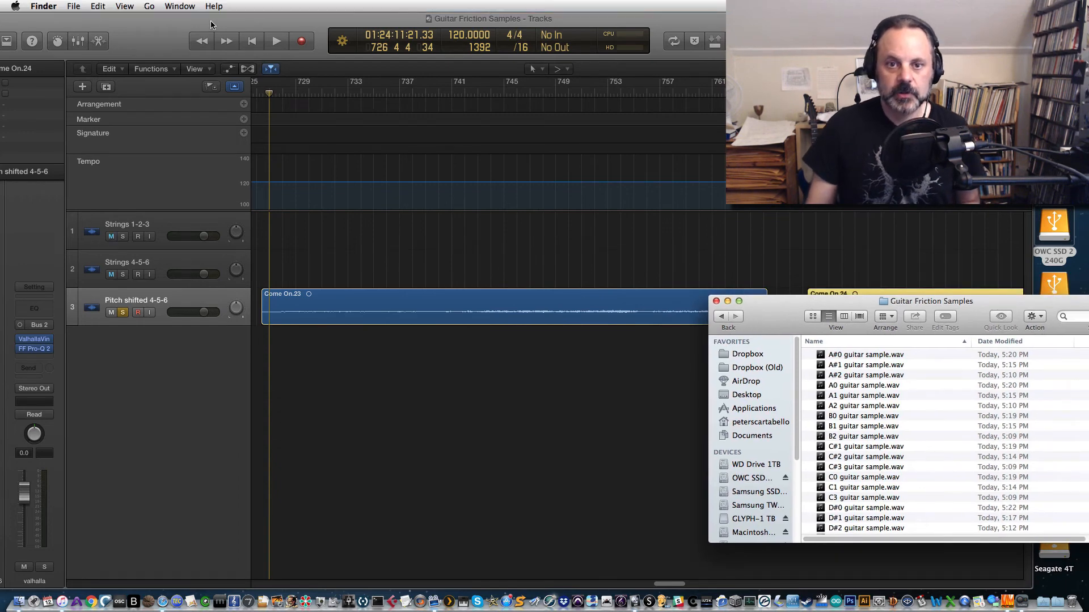
drag(269, 40, 302, 40)
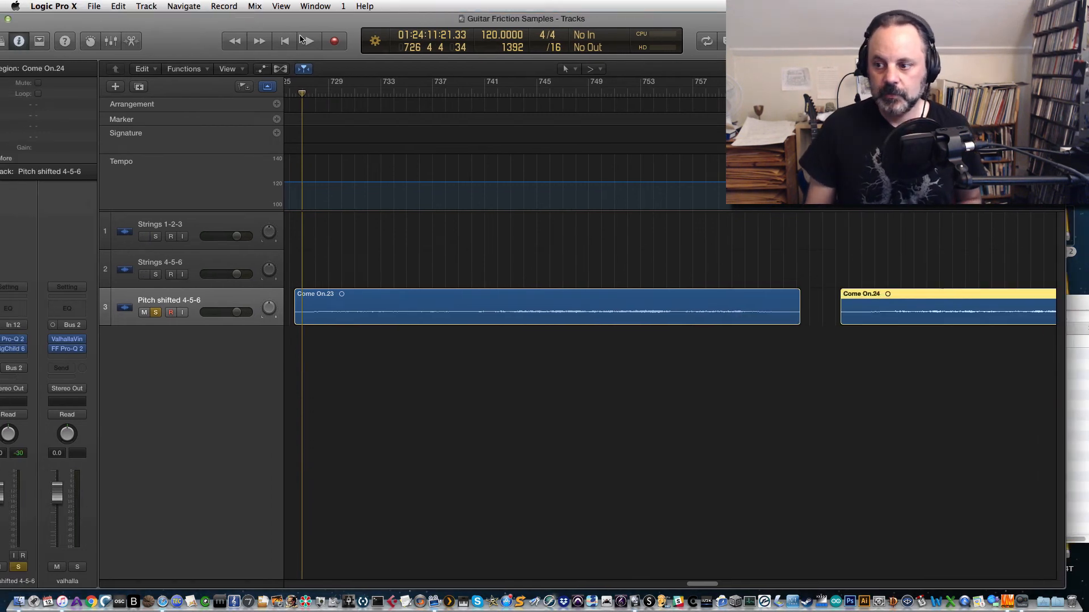
click(1085, 298)
click(194, 379)
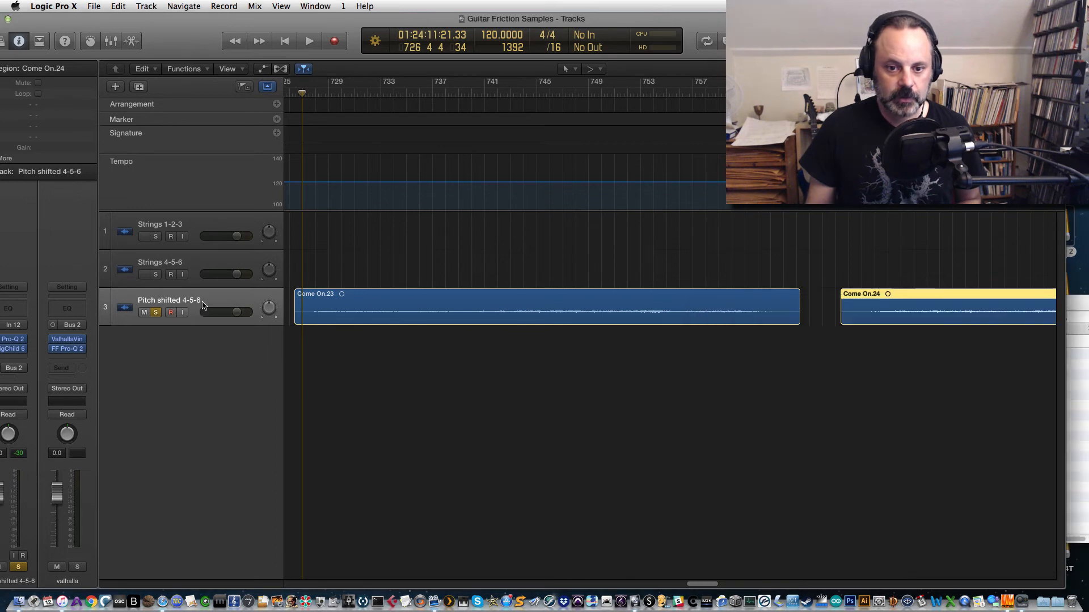
click(202, 304)
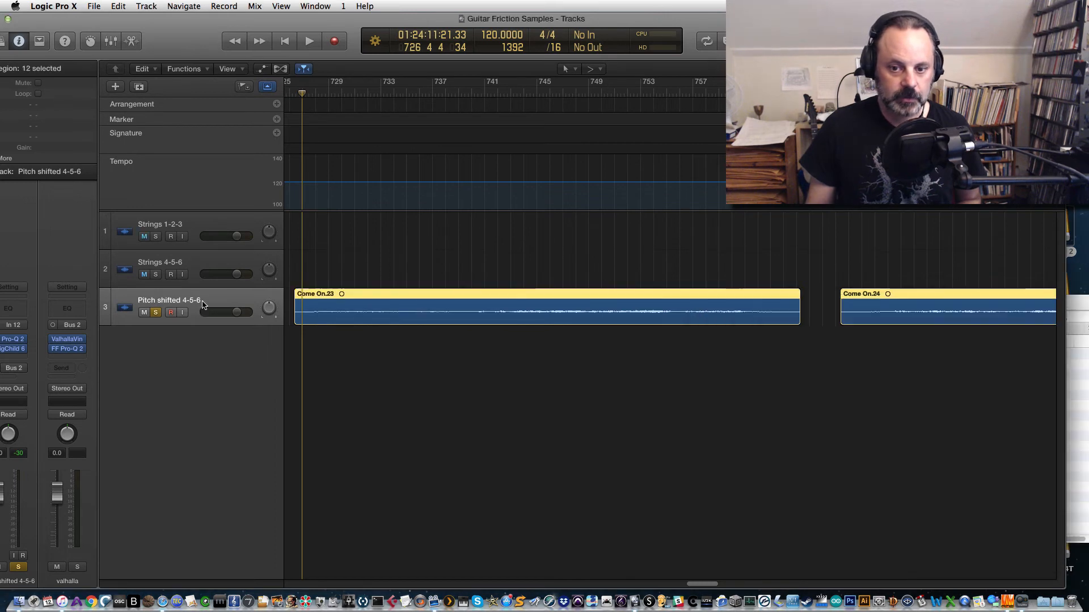
click(1078, 345)
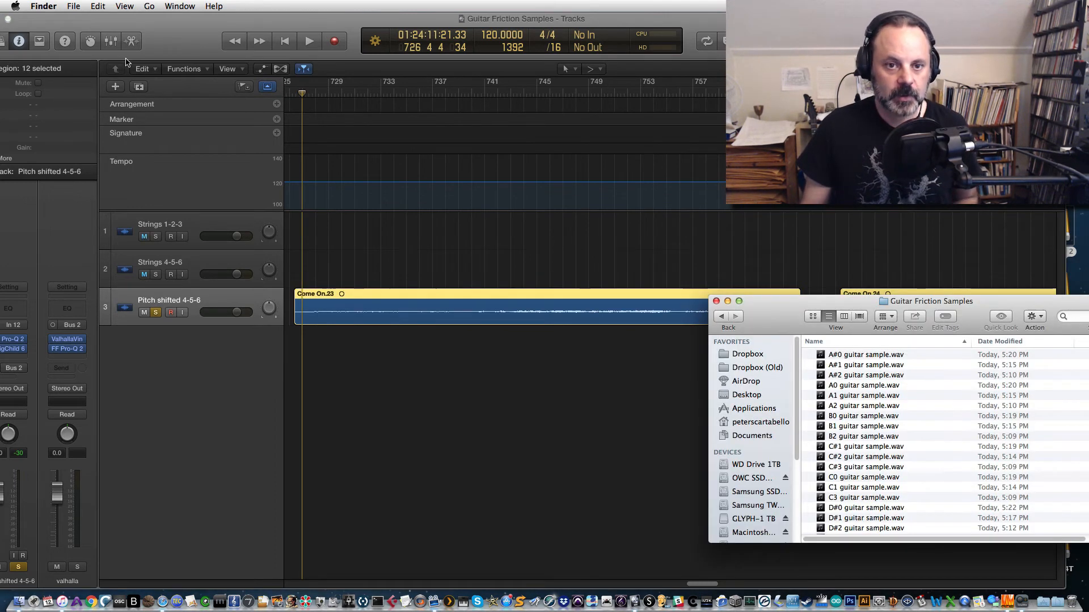
click(123, 26)
click(90, 5)
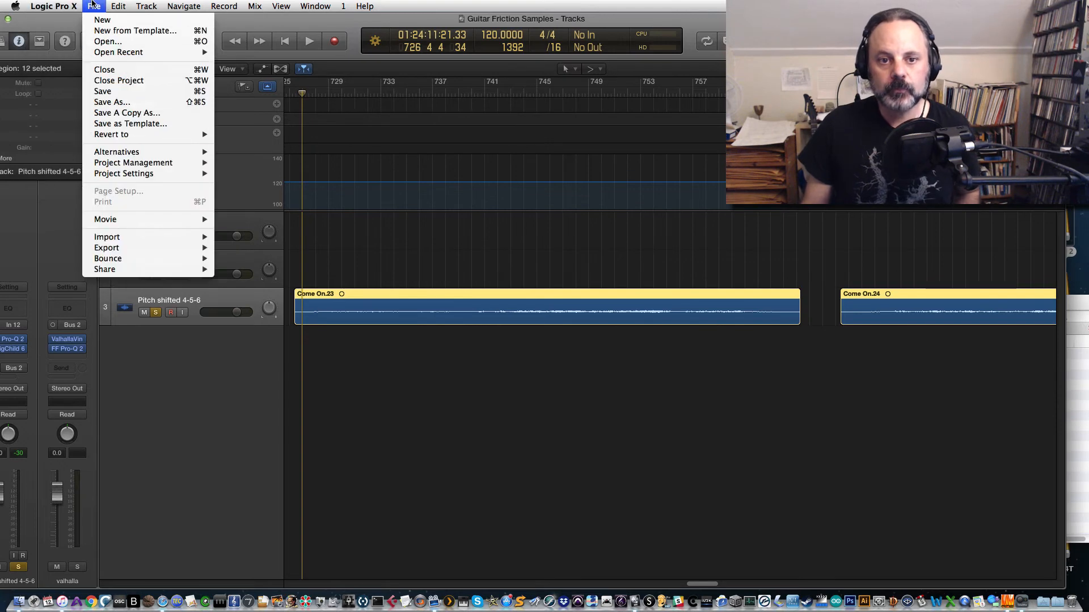
click(94, 6)
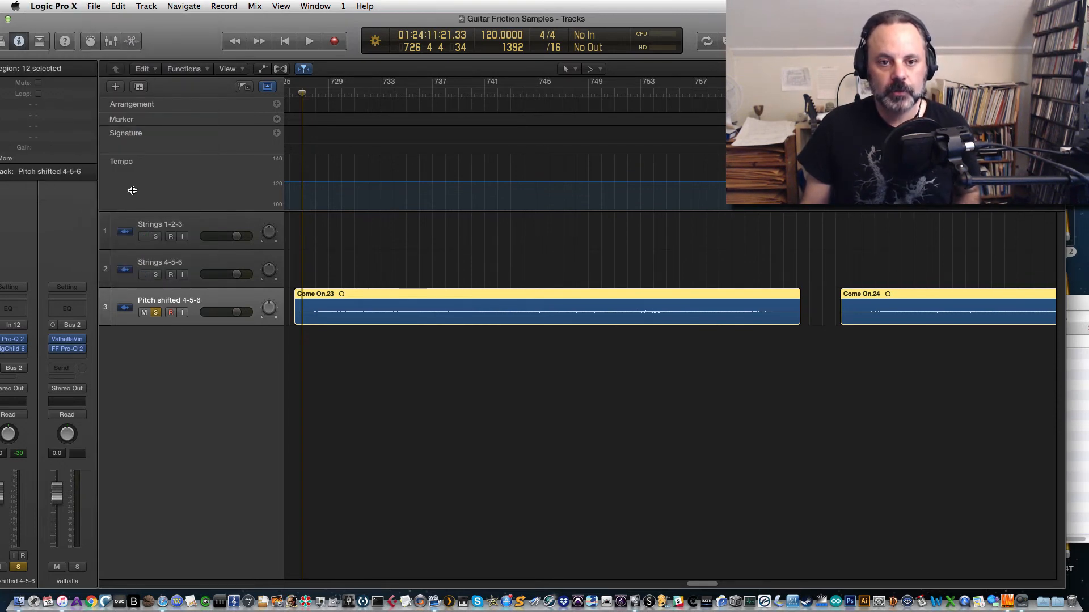
Step: Create a new software instrument track below the Pitch shifted 4-5-6 track
click(146, 5)
click(149, 38)
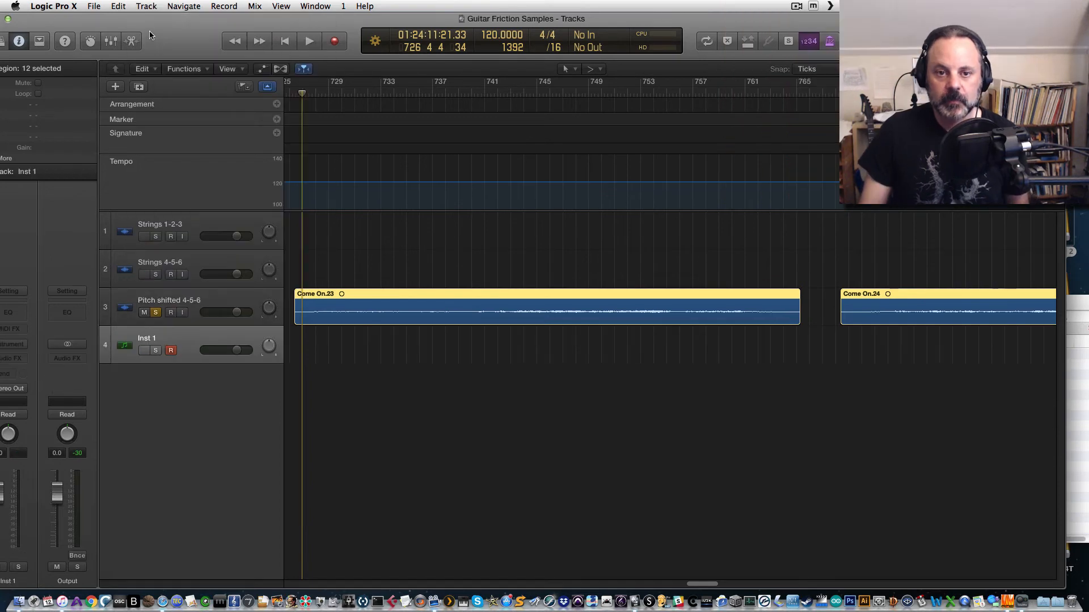
drag(185, 29, 229, 38)
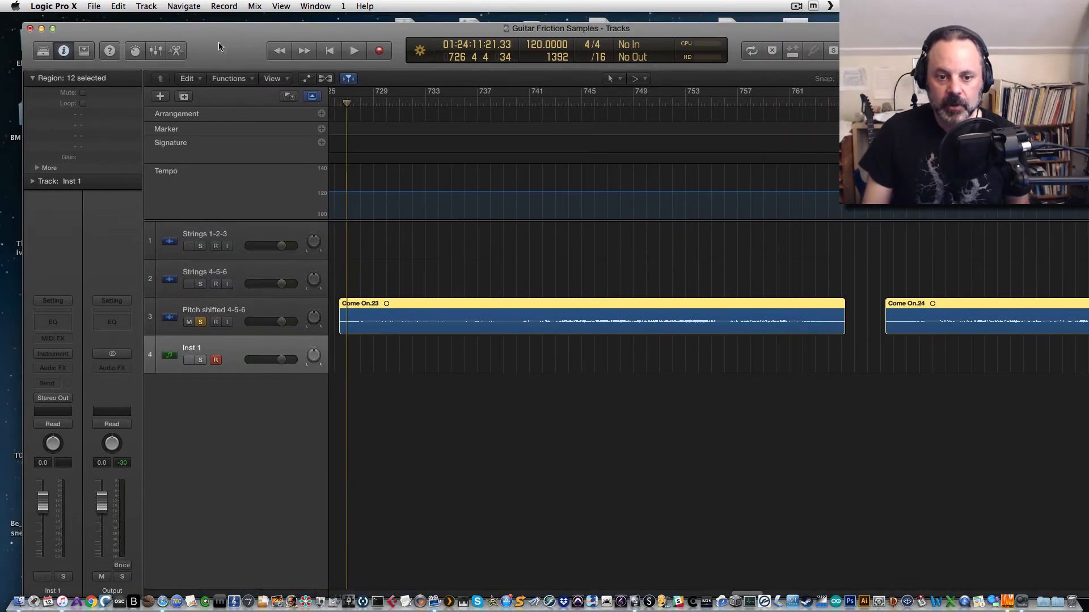
Step: Load the EXS24 sampler in stereo as the instrument on the new track
click(57, 354)
mouse_move(84, 446)
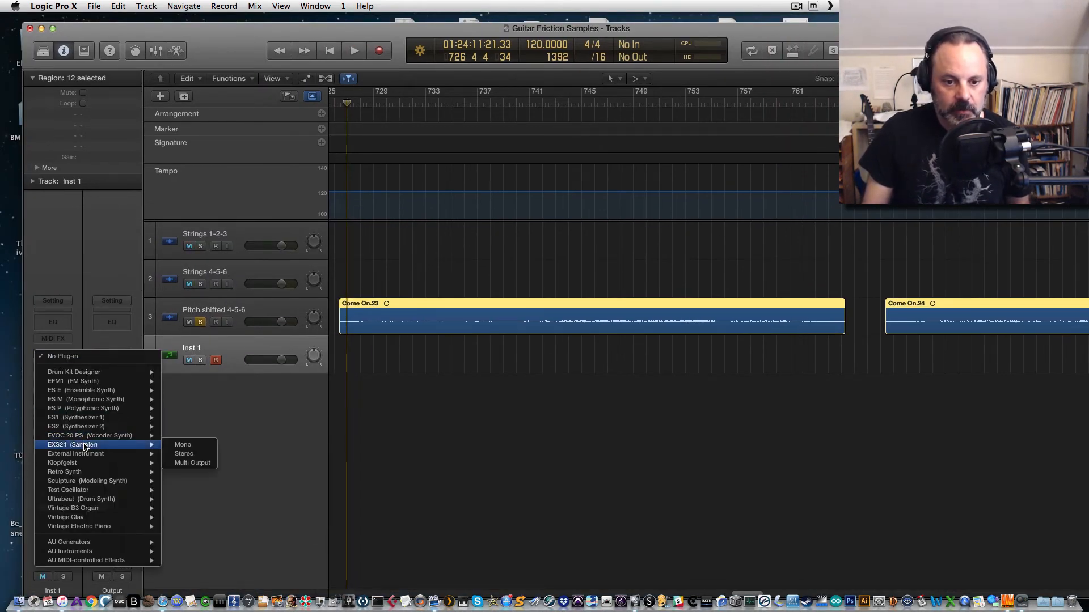
click(193, 457)
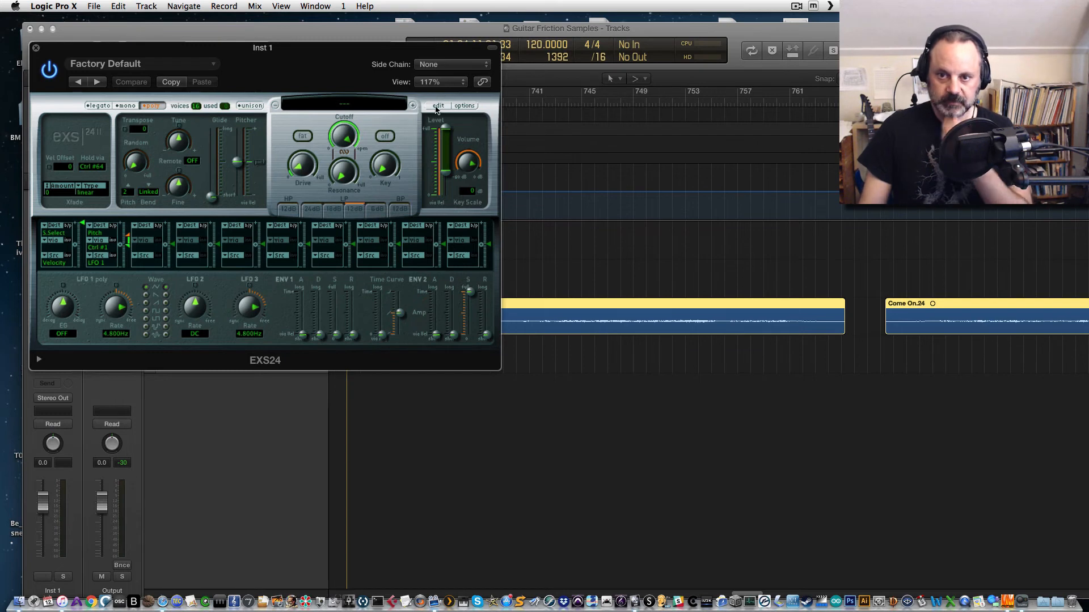
Step: Open the EXS24 instrument editor for the empty sampler instrument
click(438, 106)
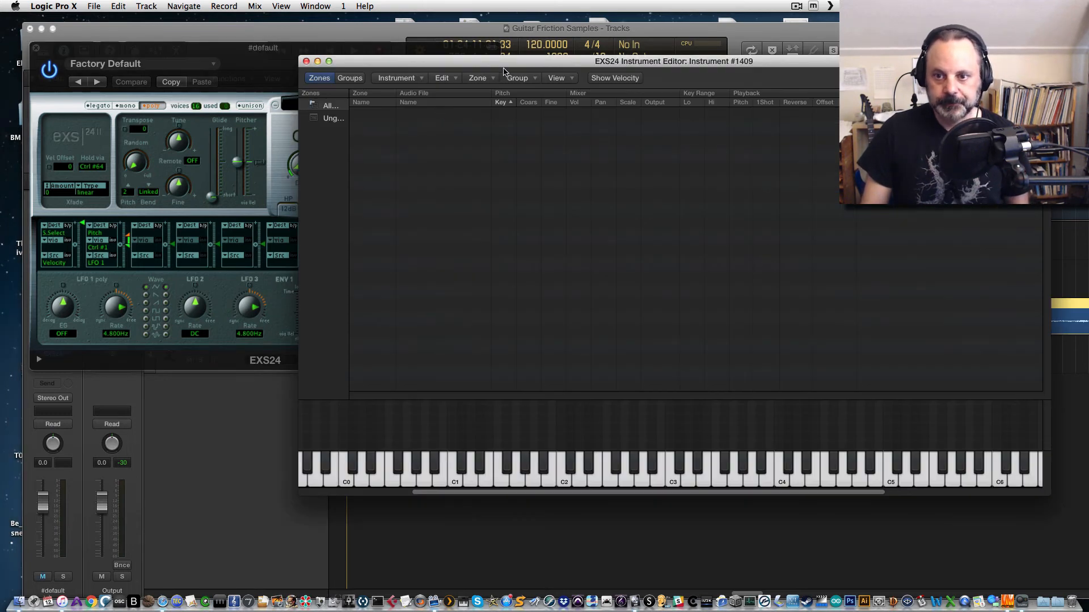
drag(438, 66, 246, 58)
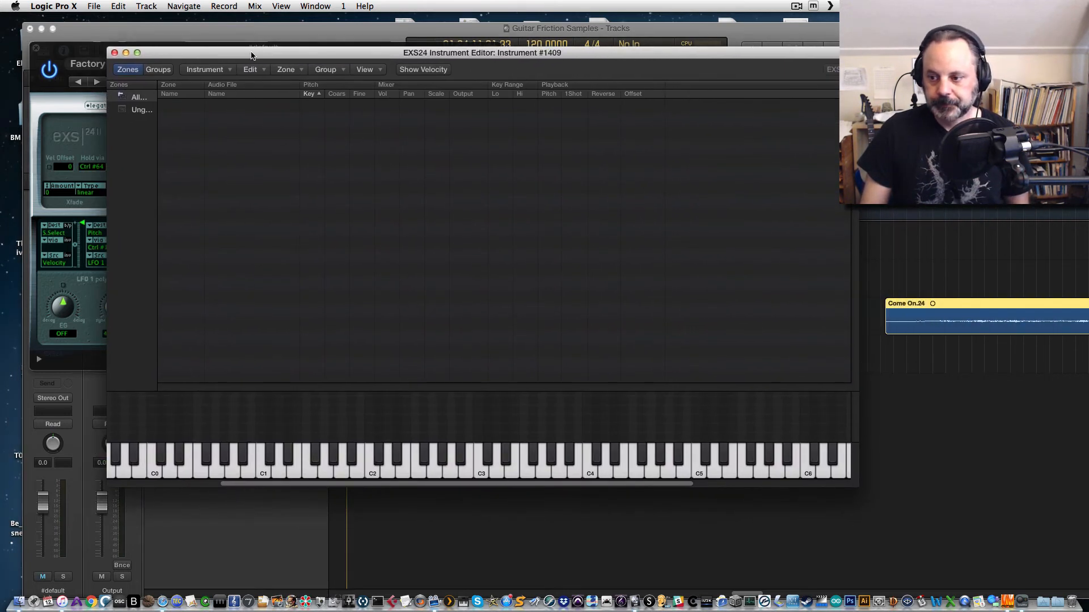
drag(947, 34, 809, 24)
Step: Place the Guitar Friction Samples folder window beside the editor and browse its sample files by name and date
click(1025, 308)
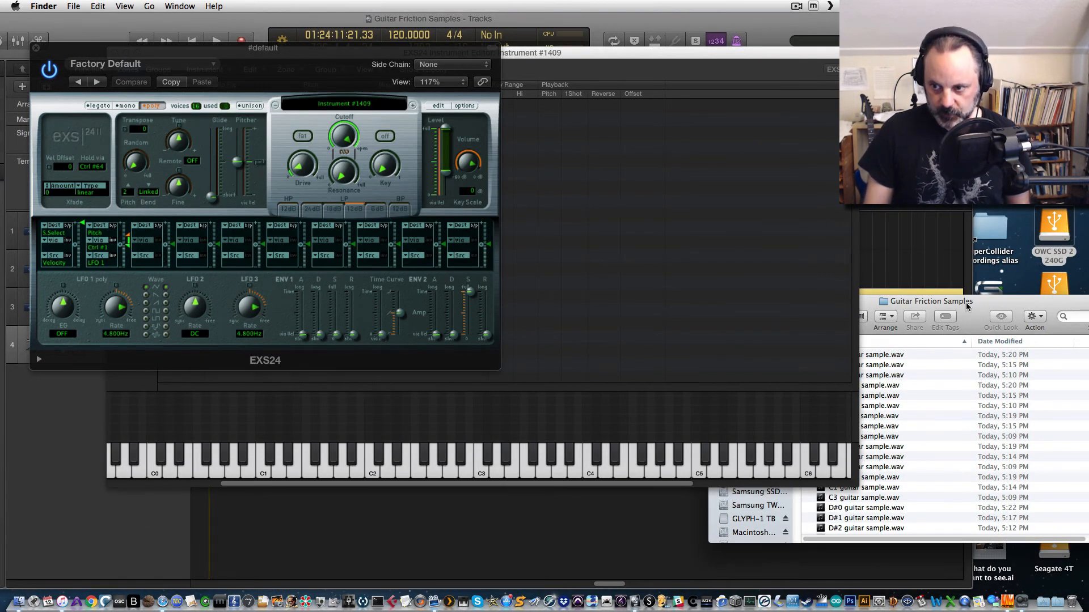
drag(966, 307, 882, 294)
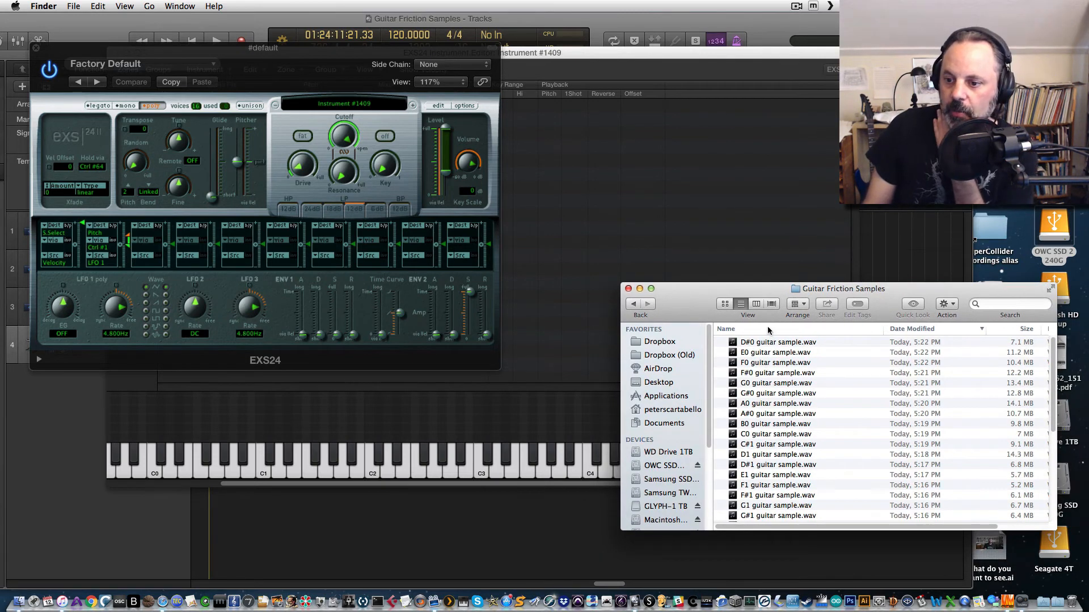
click(768, 330)
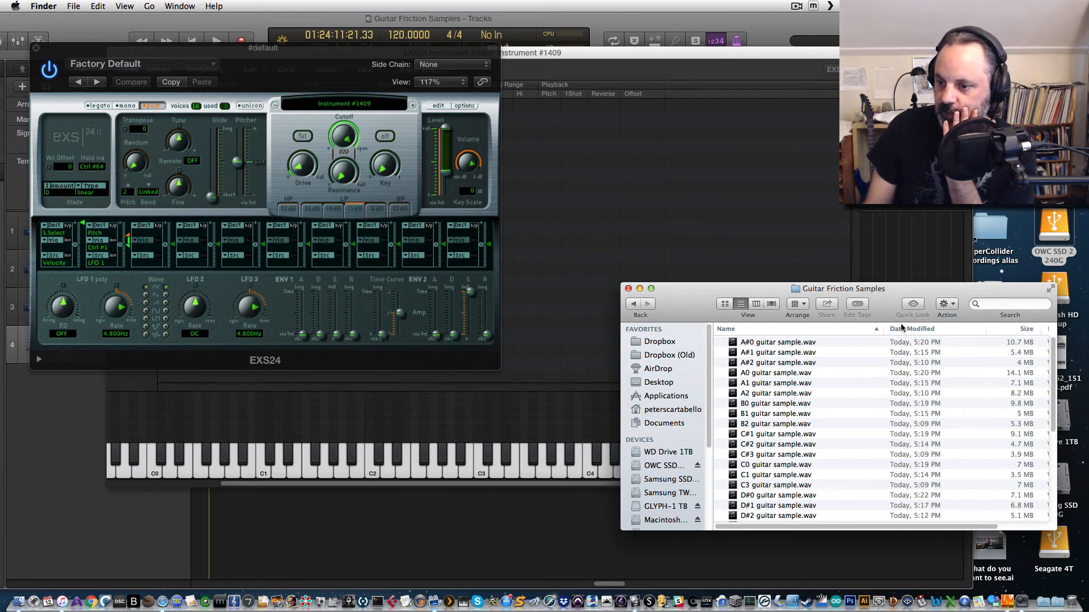
click(917, 330)
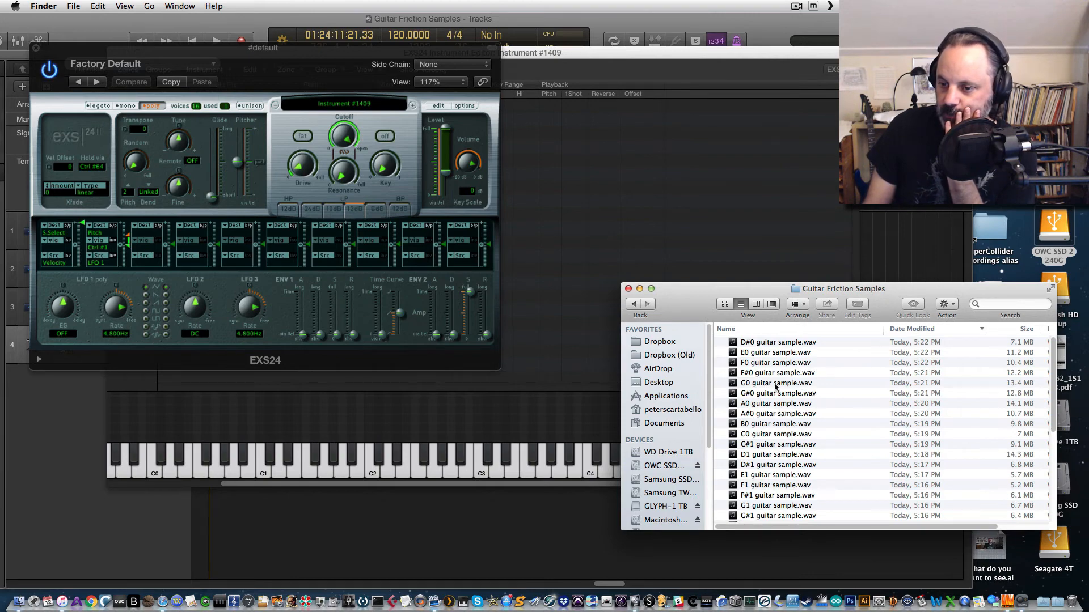
scroll(775, 387, down, 10)
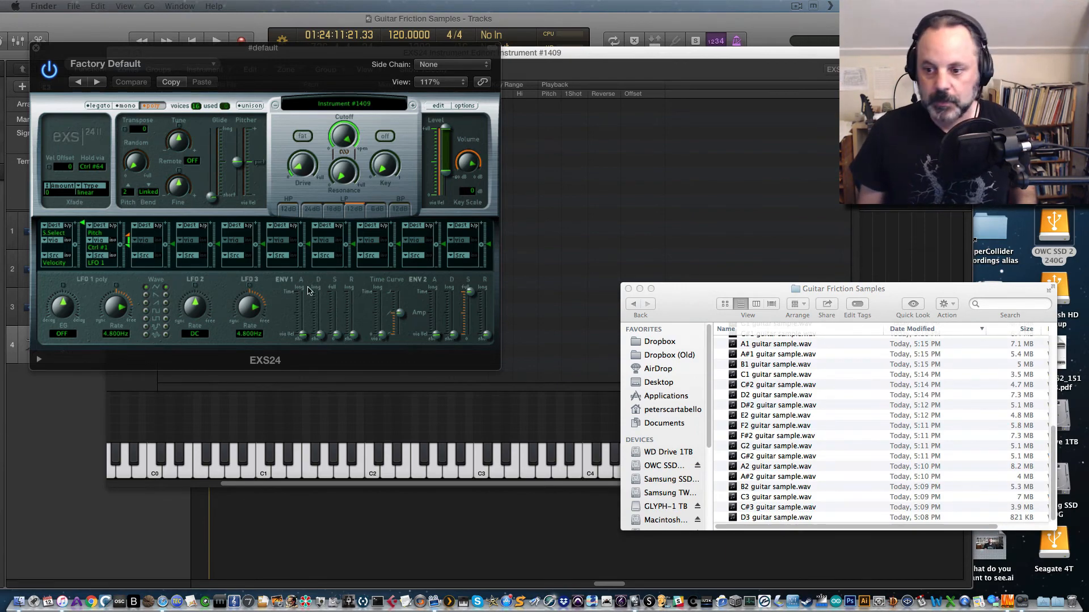
scroll(838, 369, up, 10)
scroll(803, 462, down, 6)
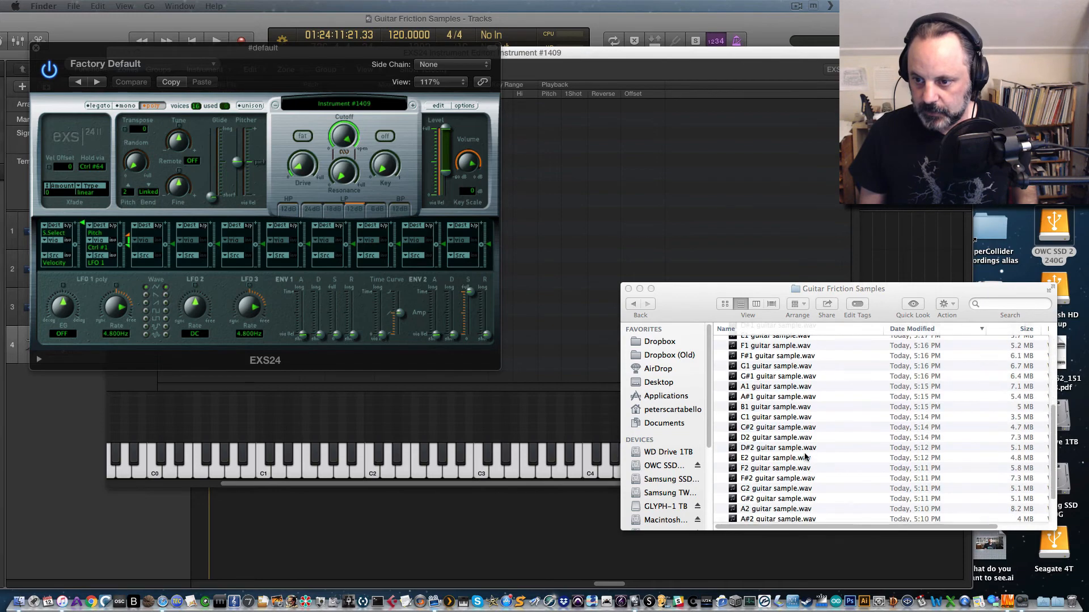
click(781, 518)
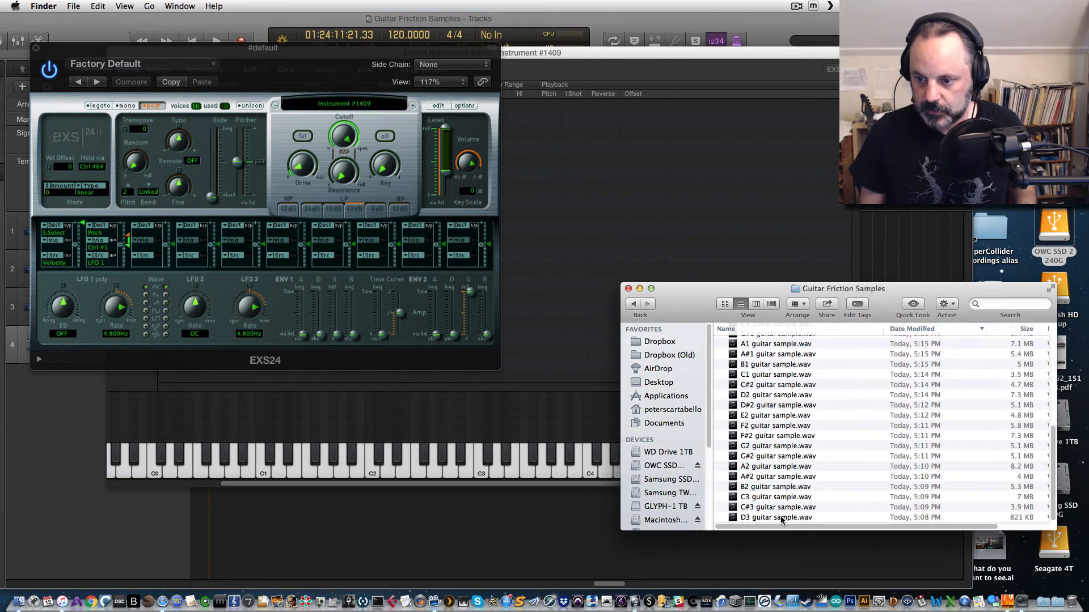
Step: Select all the guitar sample files and add them to the EXS24 instrument editor
key(super+a)
scroll(774, 420, up, 6)
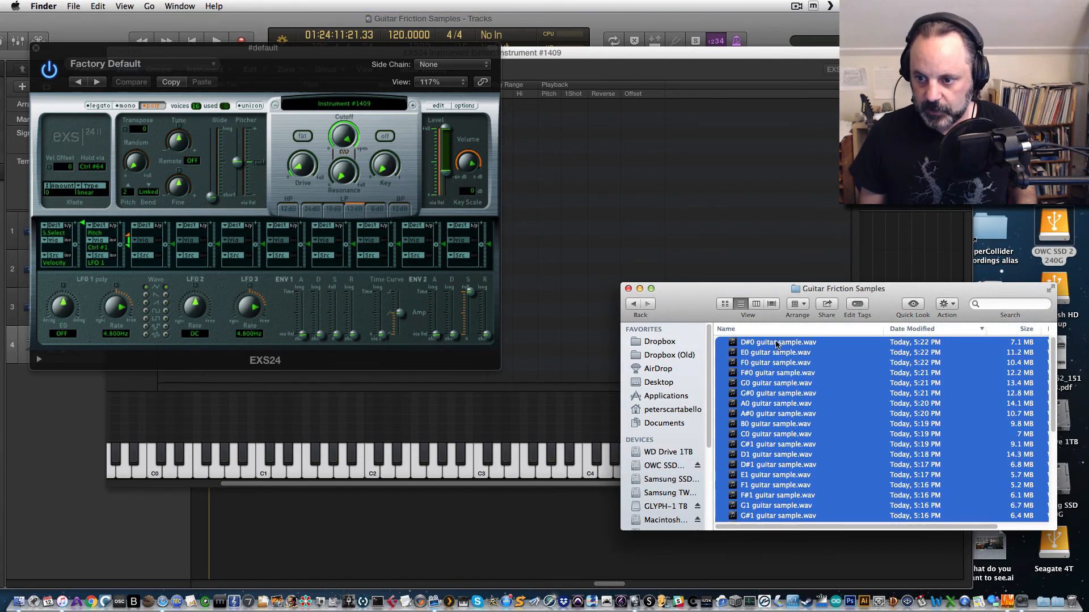
drag(760, 345, 537, 238)
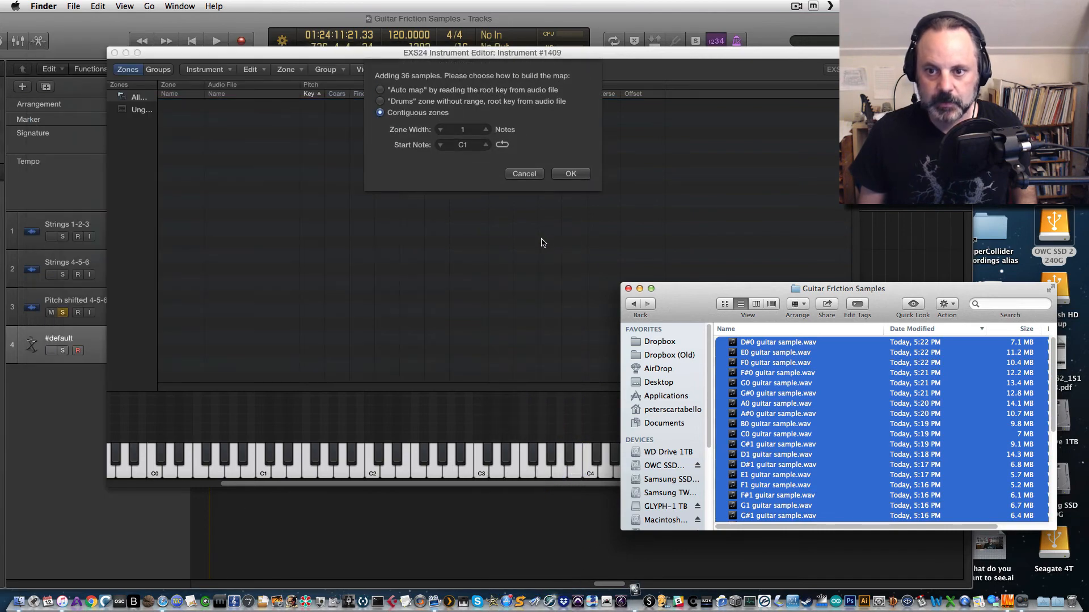
Step: Map the 36 samples as contiguous zones one note wide, starting at D#0
click(465, 150)
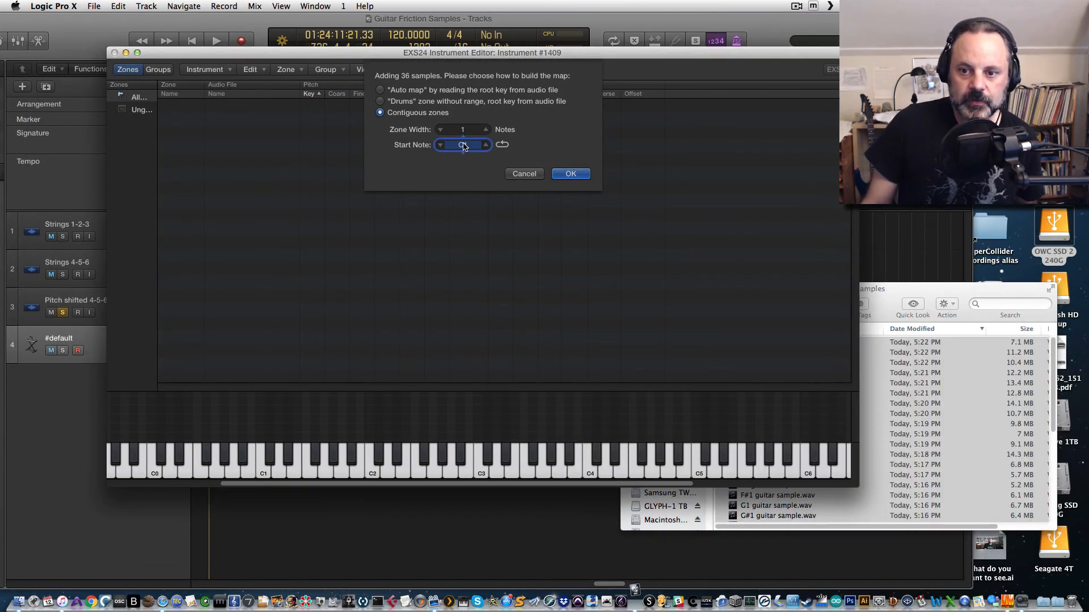
click(440, 146)
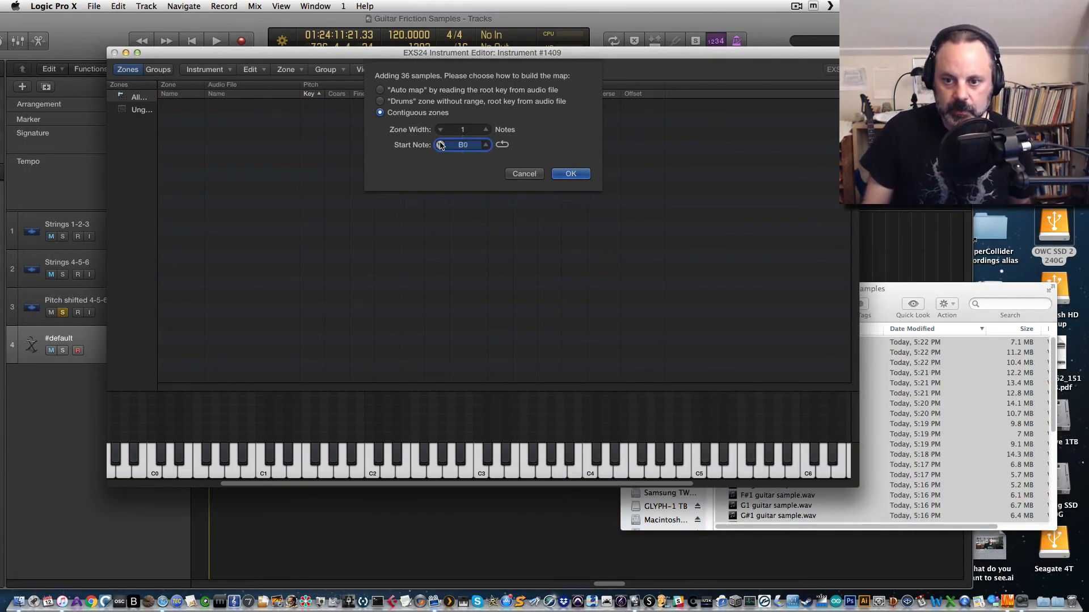
click(440, 145)
click(440, 145)
click(441, 145)
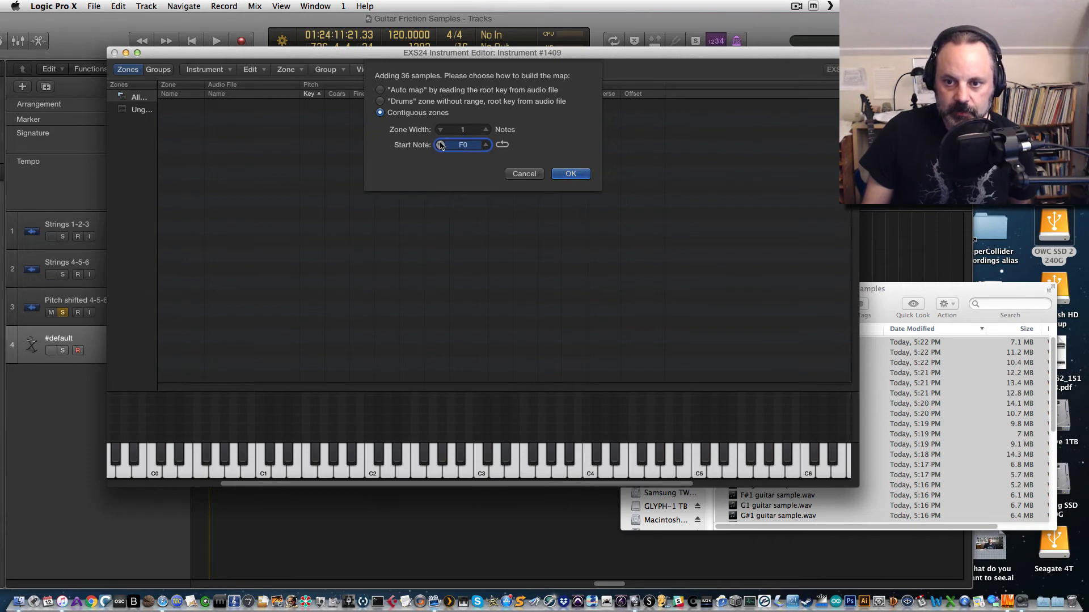
click(485, 146)
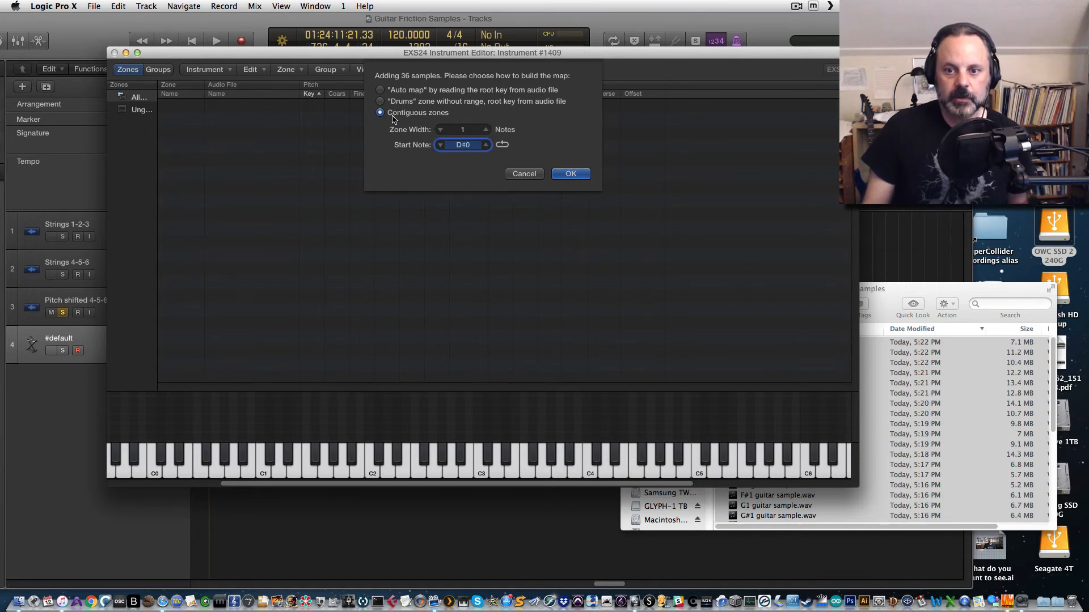
click(569, 174)
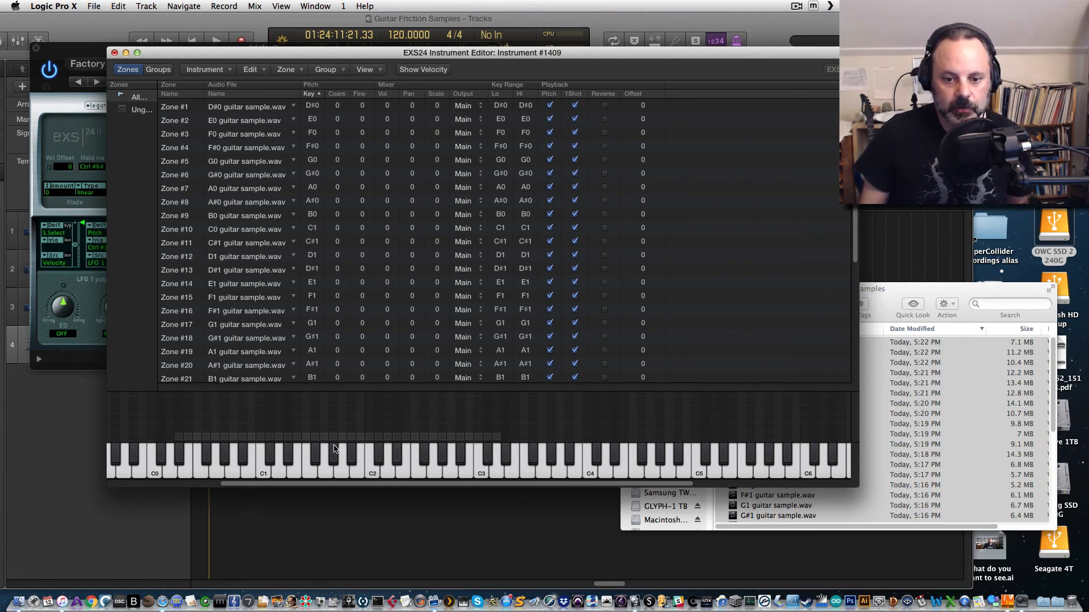
Step: Turn off 1Shot playback for all the sample zones
drag(74, 56, 136, 511)
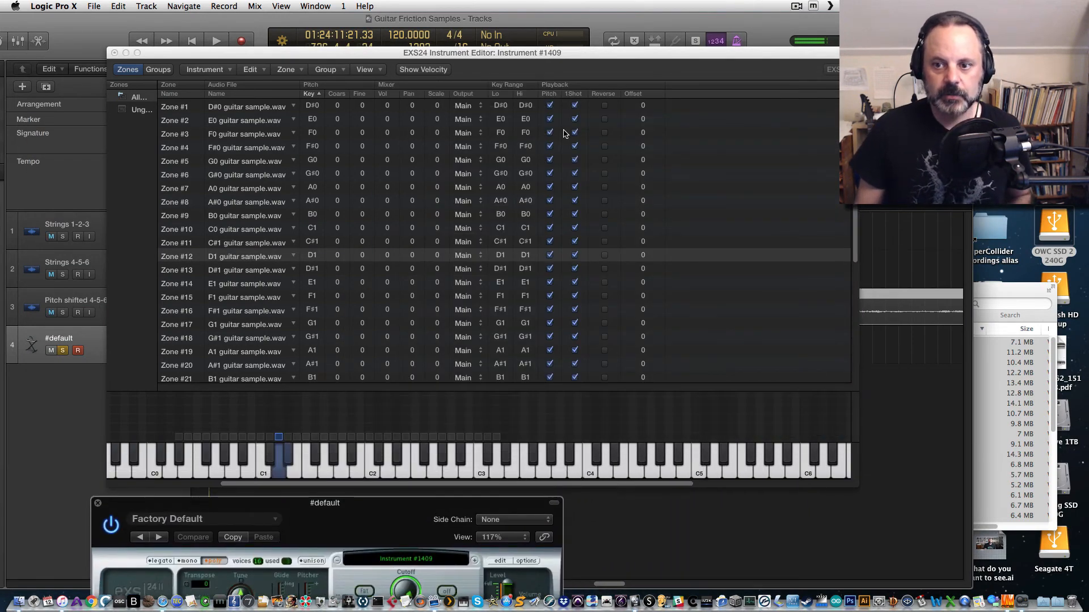
mouse_move(576, 109)
mouse_down()
mouse_move(576, 374)
mouse_move(590, 367)
mouse_up()
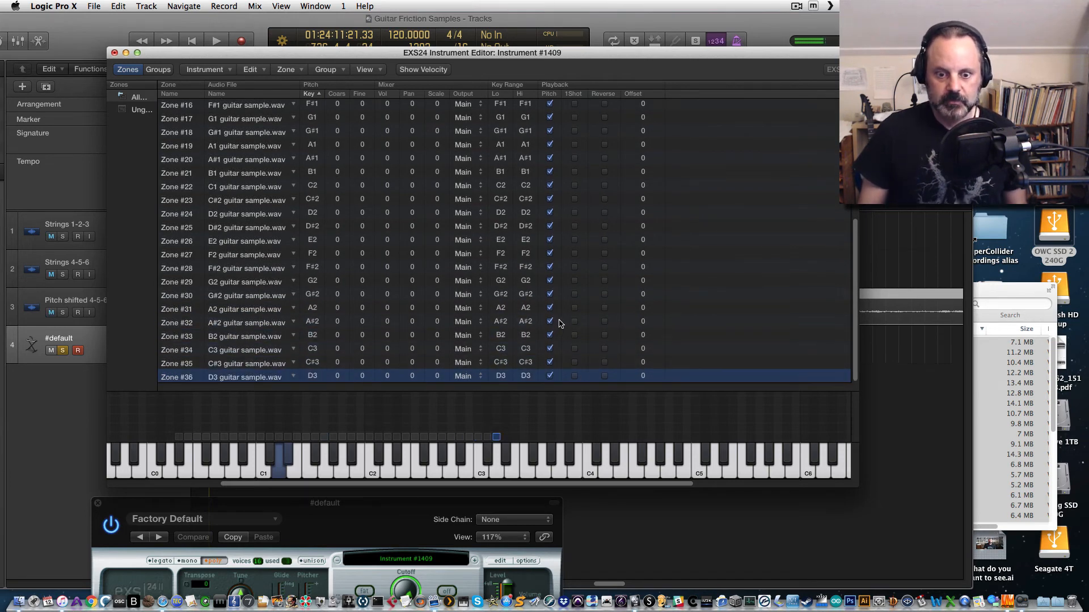
scroll(558, 250, up, 5)
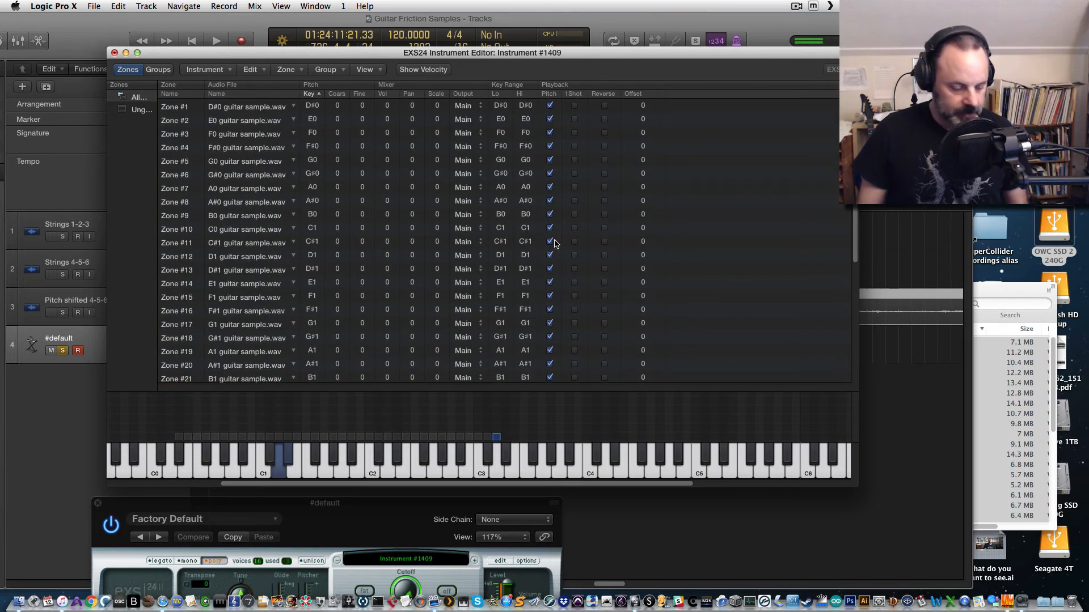
click(559, 240)
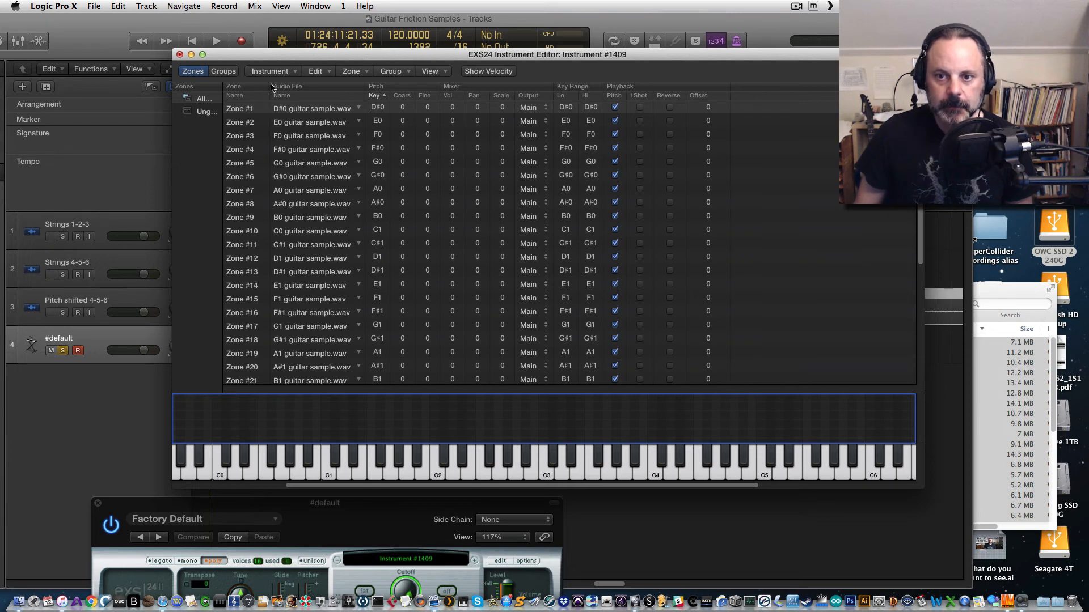
Step: Close the instrument editor and save the sampler instrument as Guitar friction
click(179, 55)
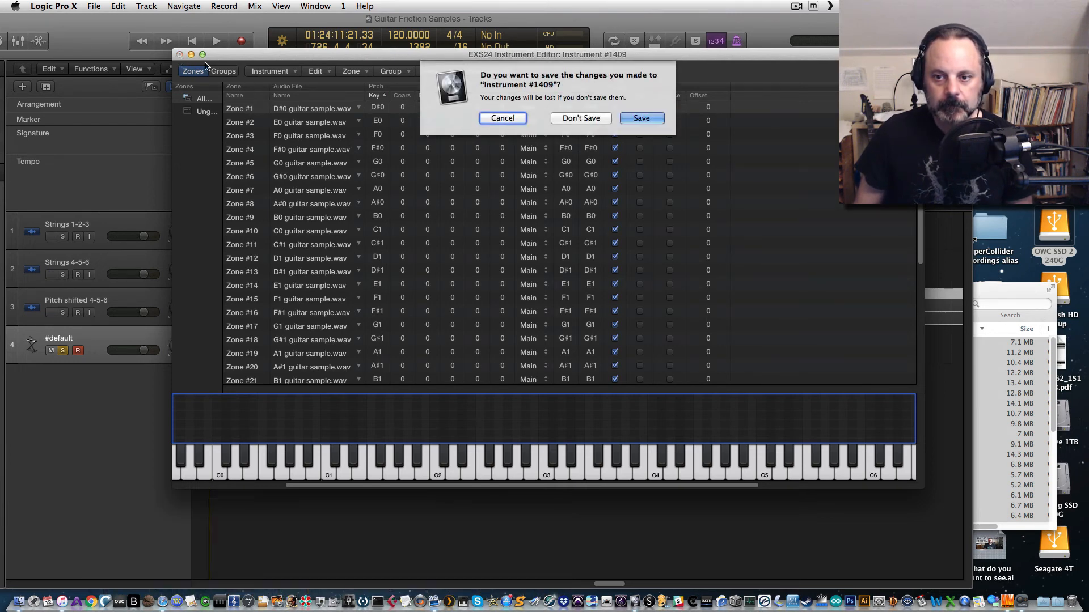
click(642, 118)
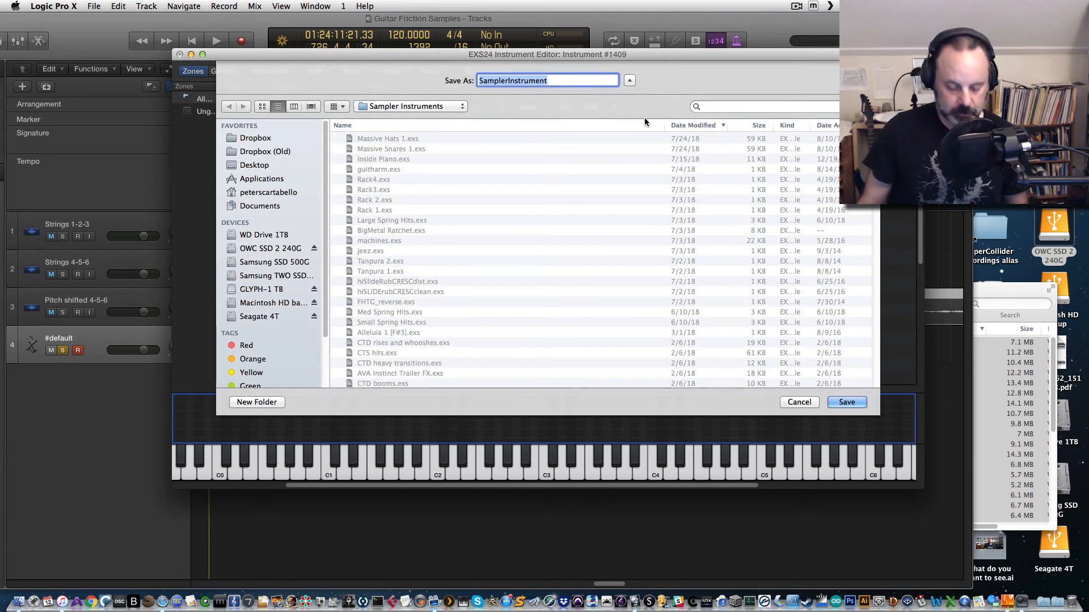
text(Guita)
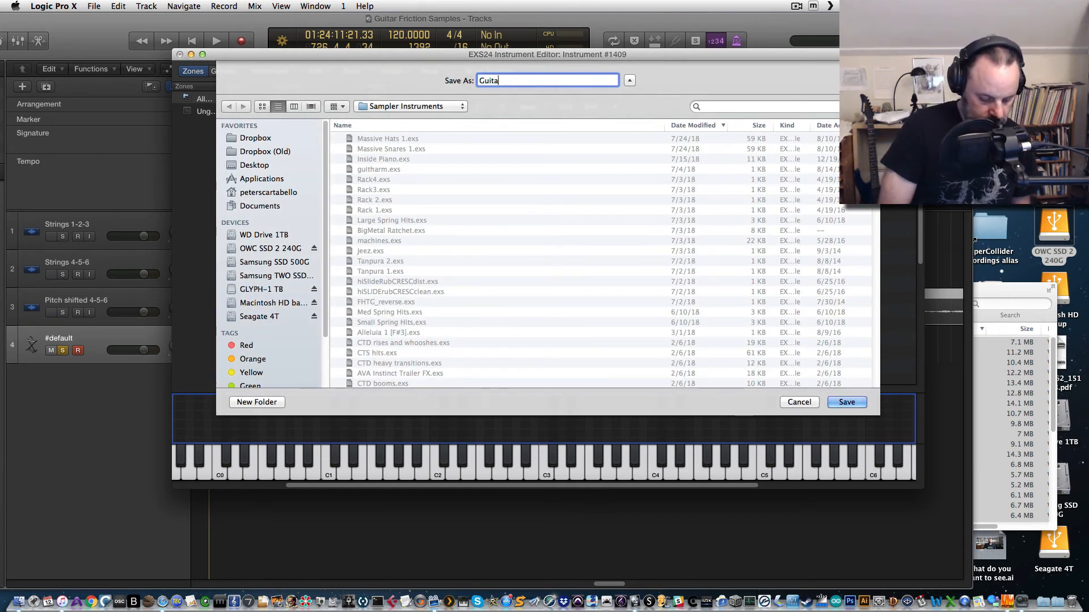
text(r frictio)
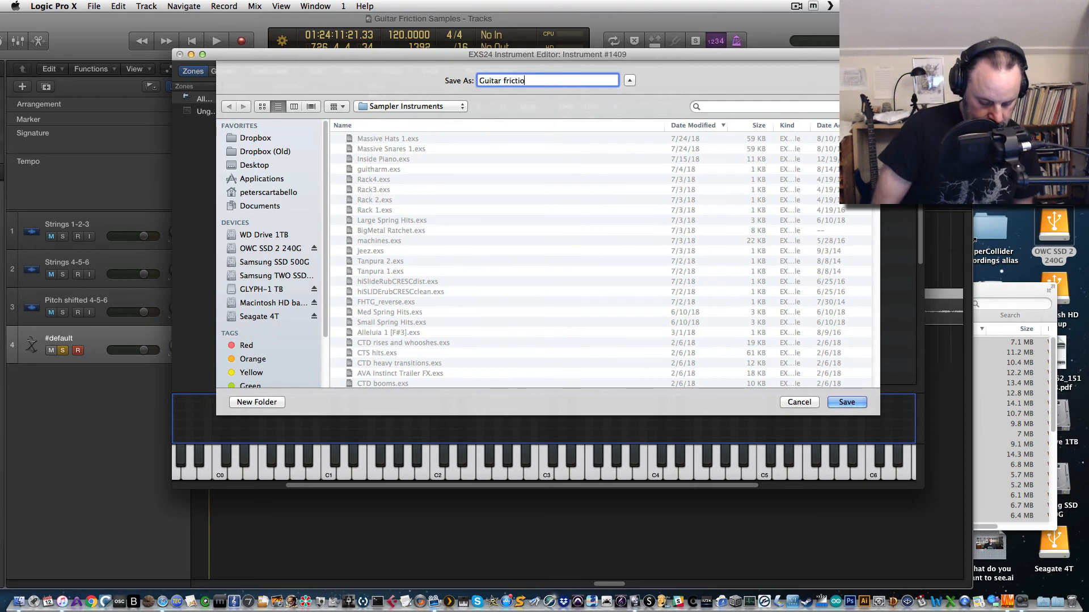
text(n)
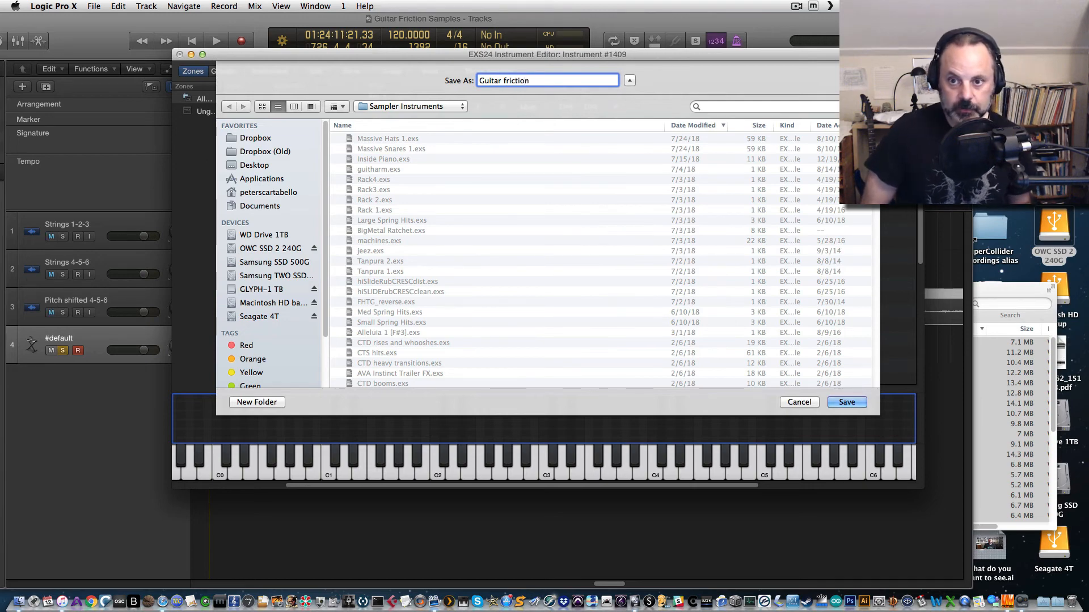
key(Return)
Step: Lengthen the release of the EXS24 amplitude envelope (ENV 2), then close the plugin window and show the inspector
key(super+w)
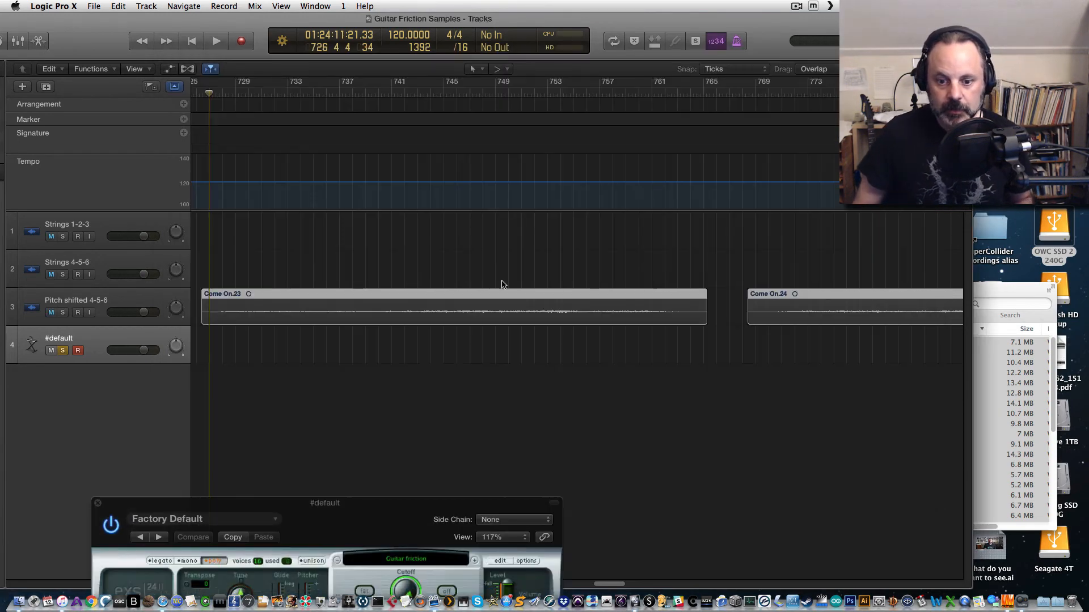
drag(385, 508, 522, 71)
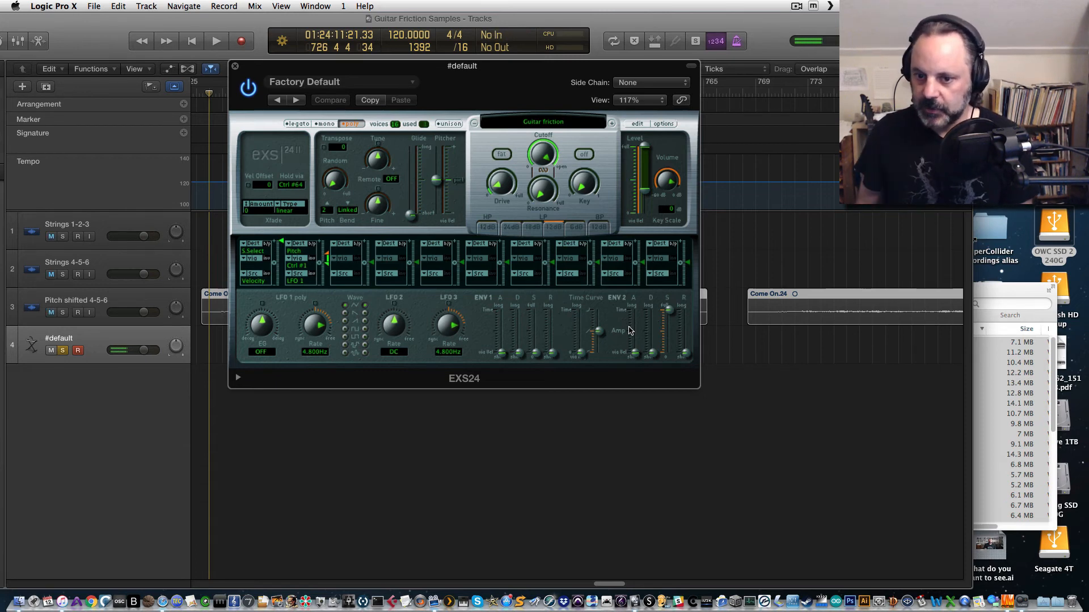
drag(685, 354, 685, 328)
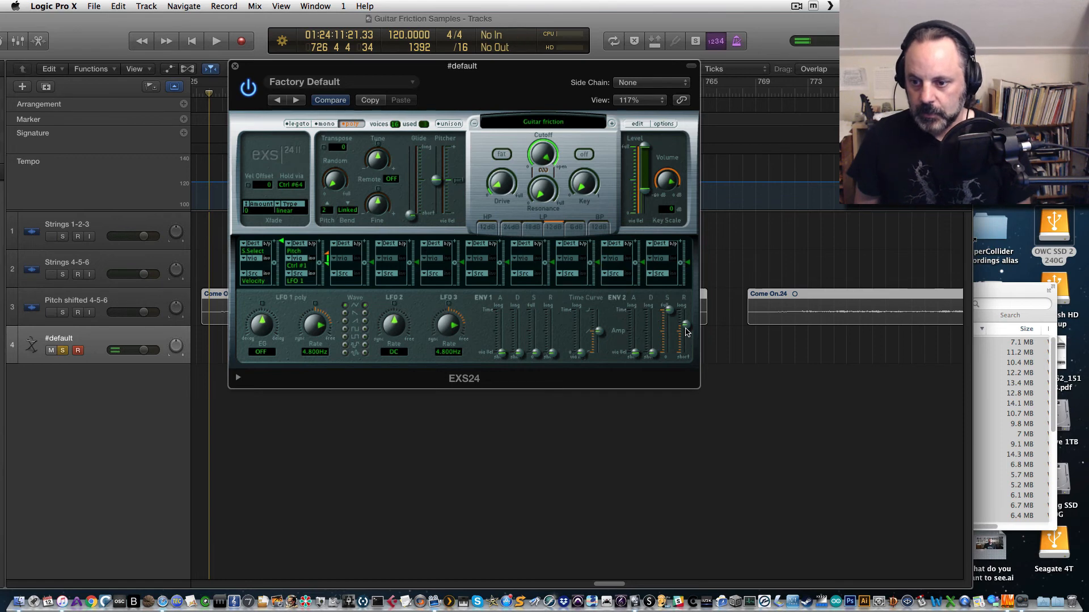
drag(687, 332, 687, 340)
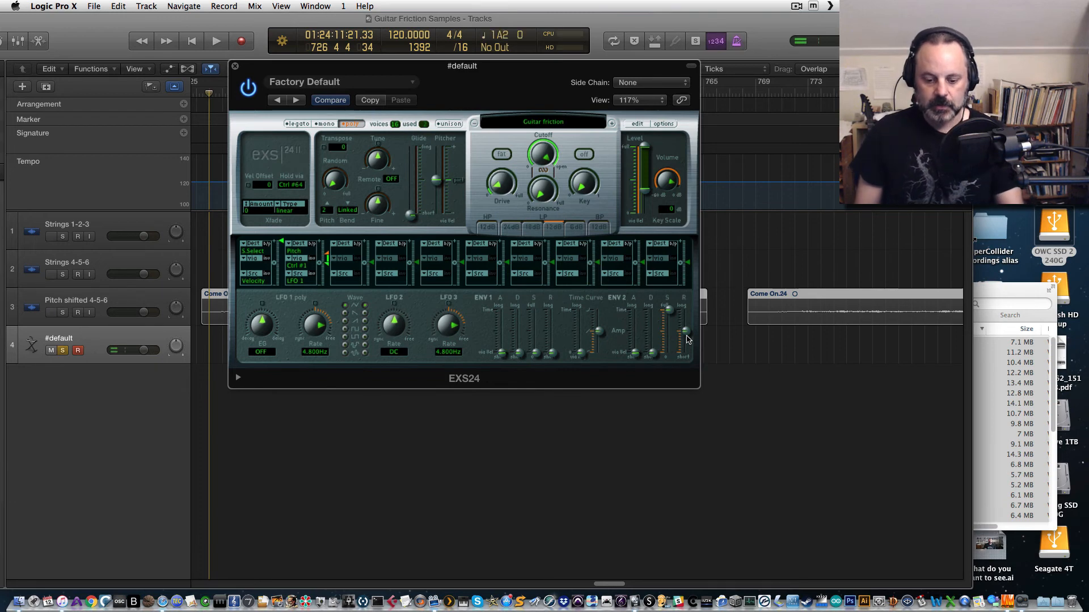
drag(687, 339, 687, 333)
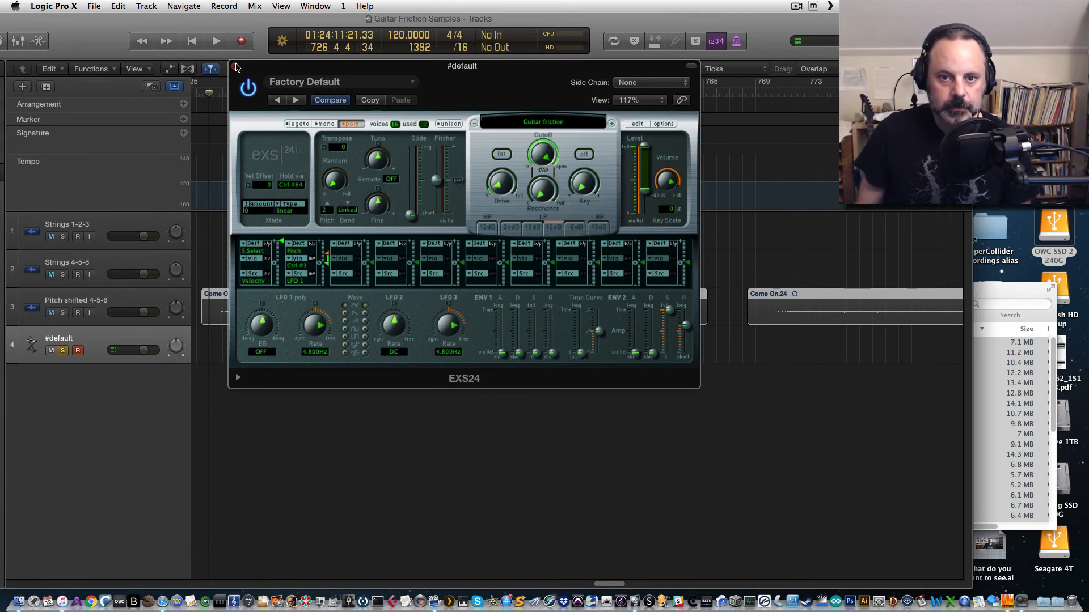
click(235, 69)
key(i)
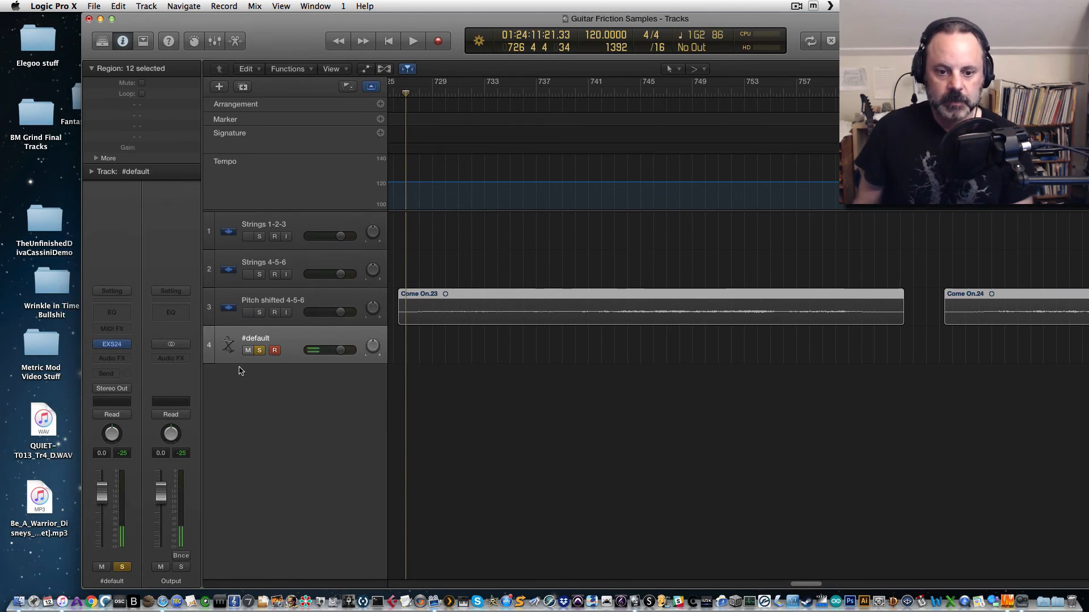
Step: Add a send from the #default track to Bus 2 and raise its send level
click(107, 373)
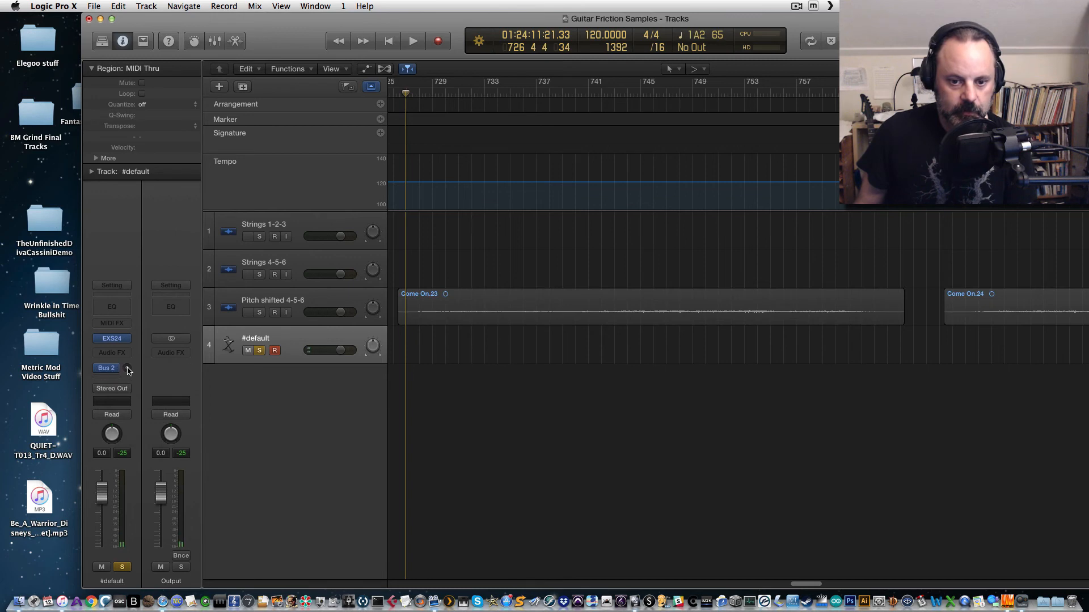
drag(128, 369, 130, 341)
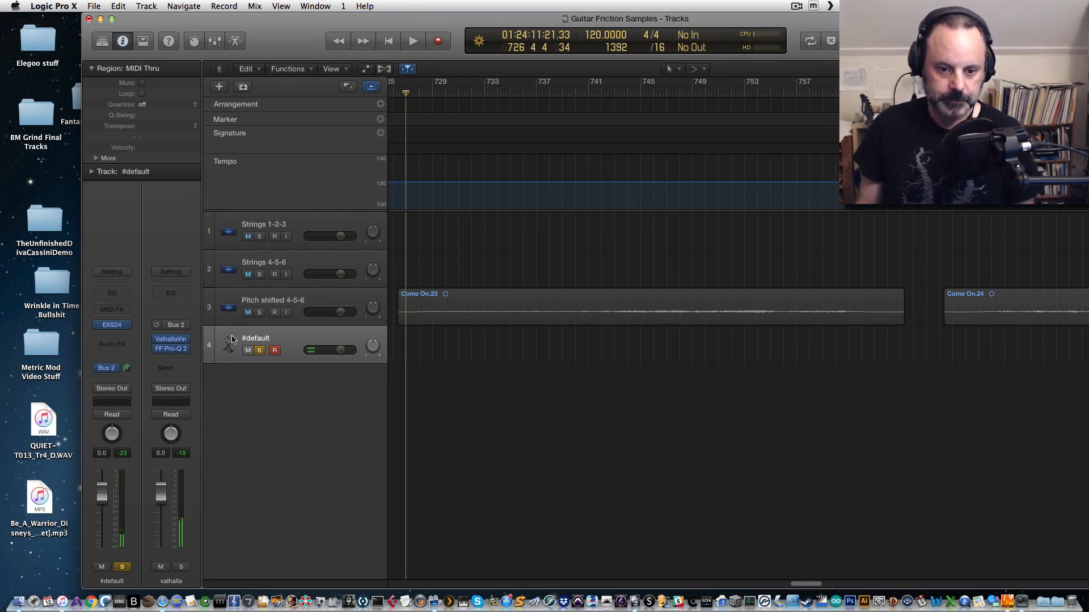
Step: Open the EXS24 plugin, raise its master volume knob slightly, and close the plugin window
click(112, 324)
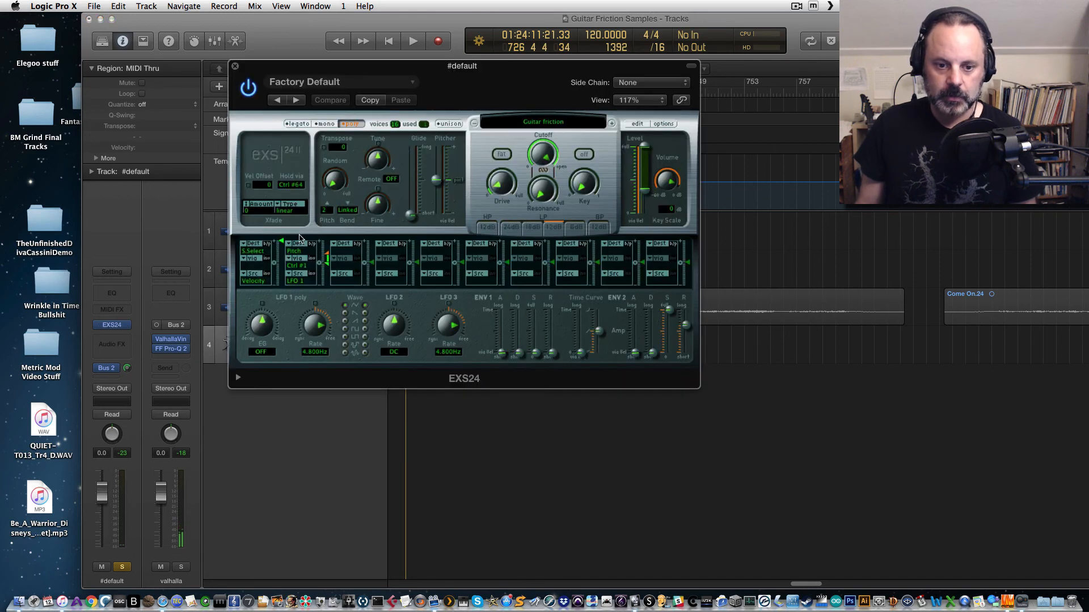
mouse_move(668, 182)
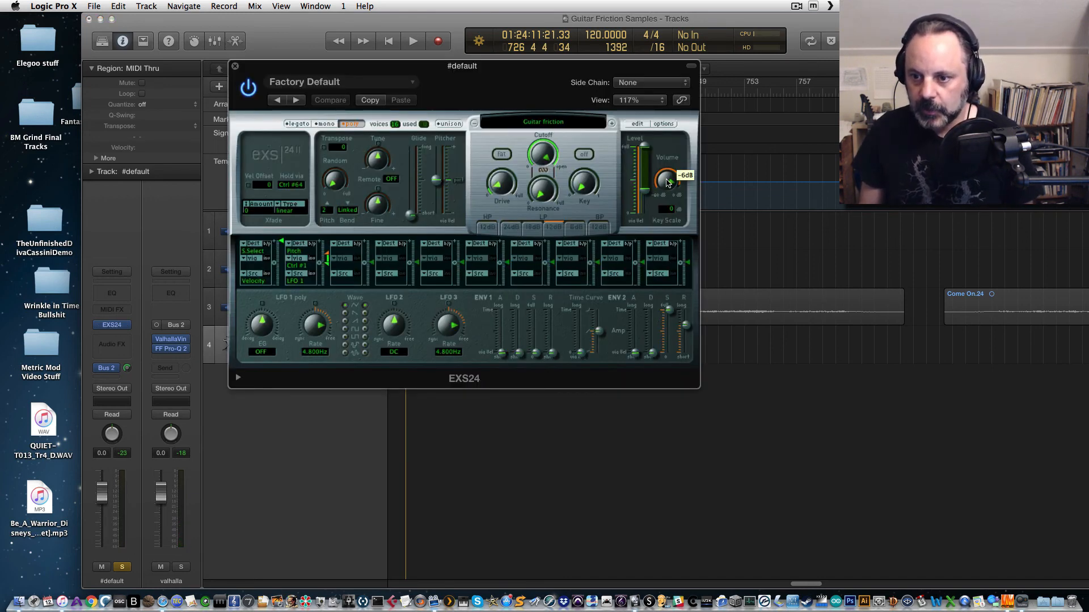
drag(668, 182, 668, 170)
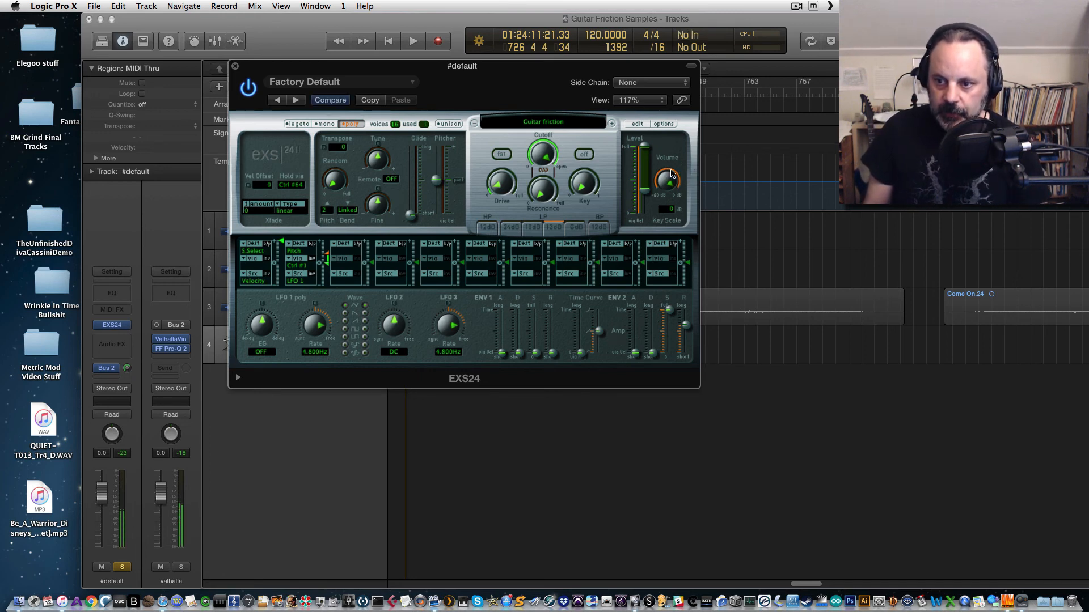
click(234, 67)
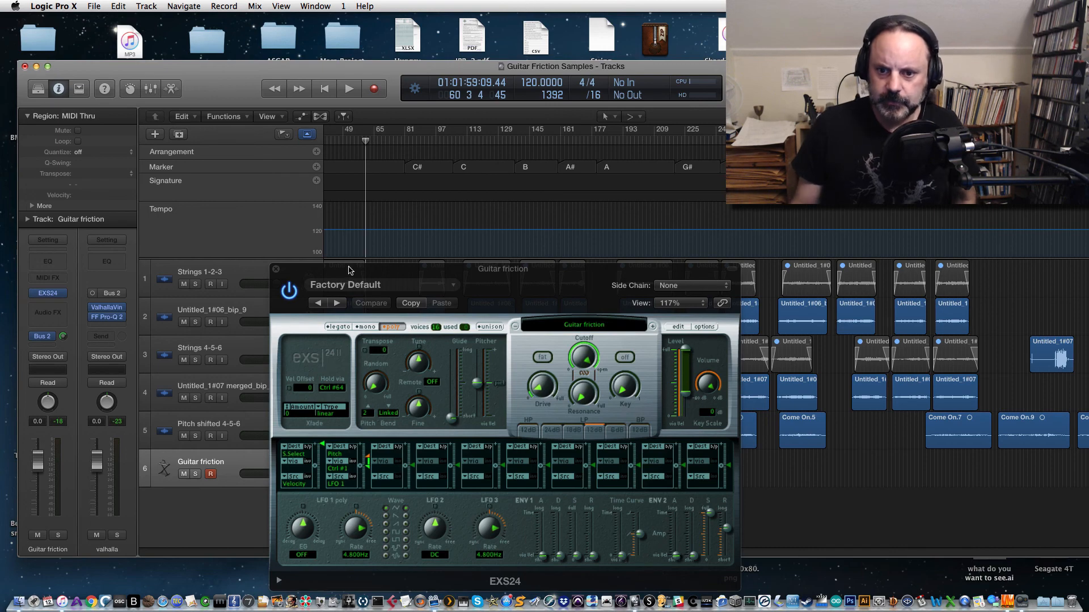
Step: Review the loaded Guitar friction instrument in the EXS24, opening and closing its instrument editor
drag(348, 270, 559, 482)
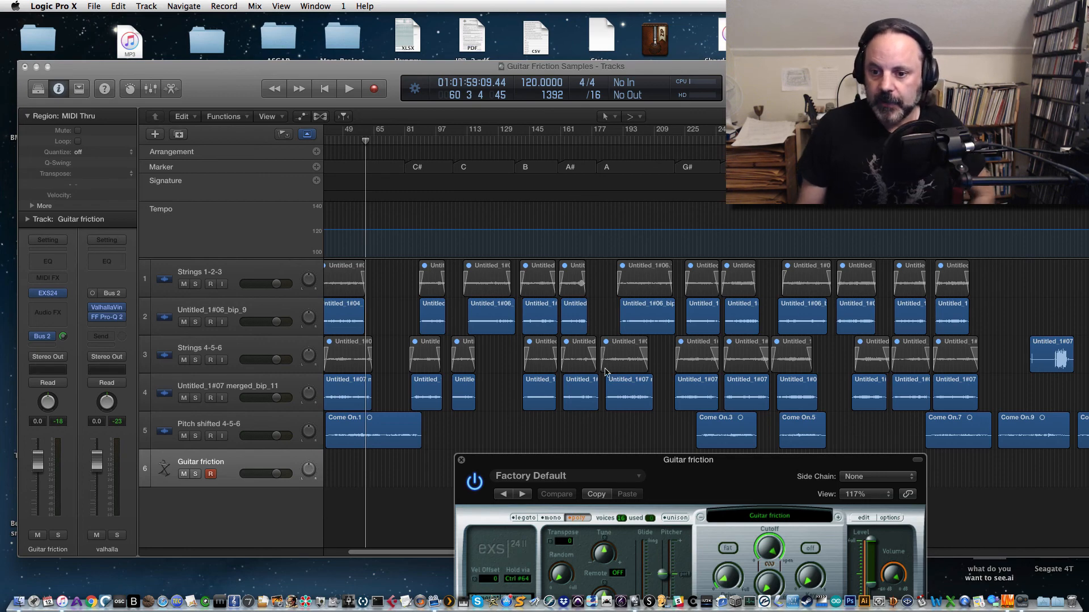
drag(635, 466, 418, 134)
click(553, 185)
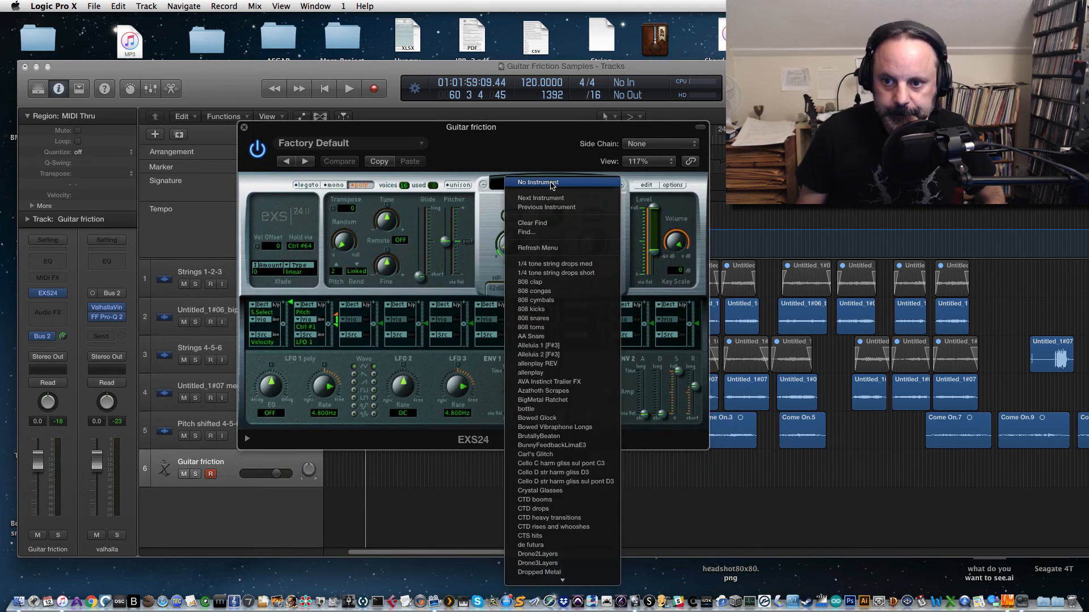
click(518, 161)
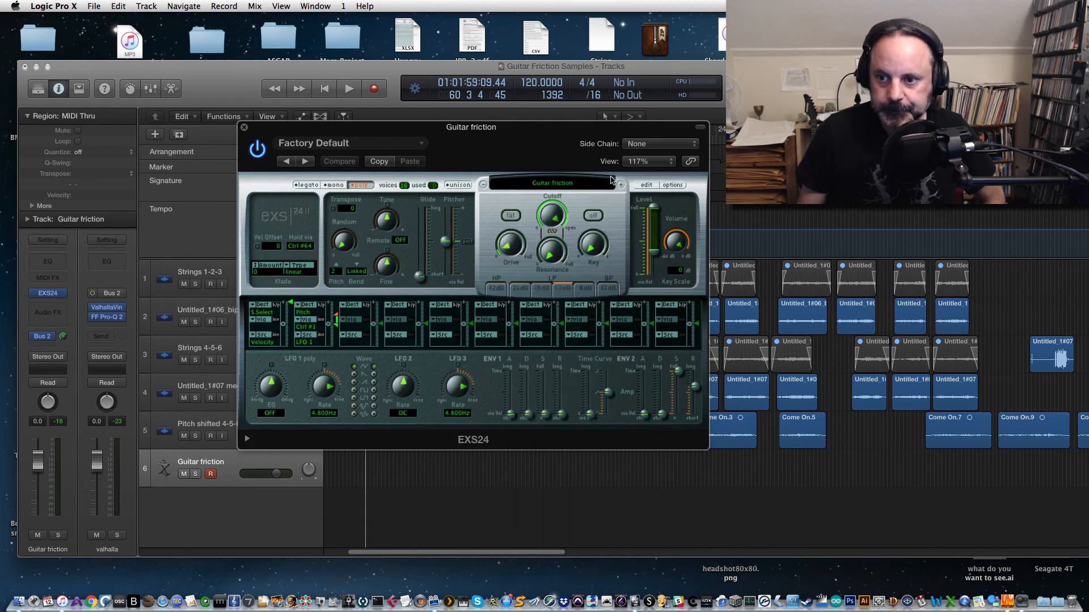
click(647, 185)
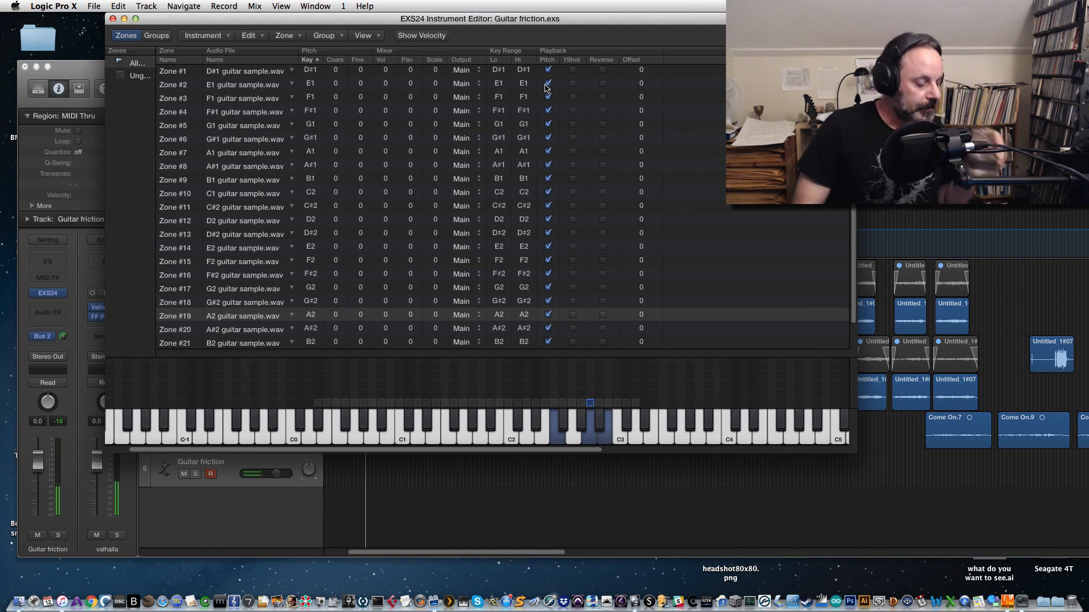
click(113, 19)
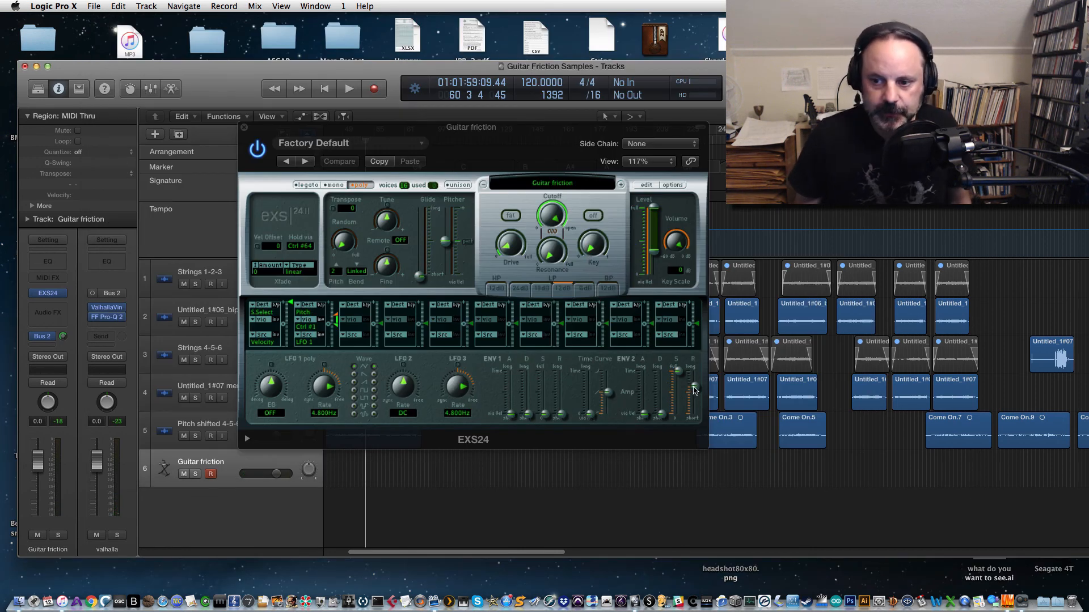
Step: Nudge the ENV 2 release slider, close the plugin, and set the Guitar friction track volume to +2.0 dB
drag(693, 391, 695, 391)
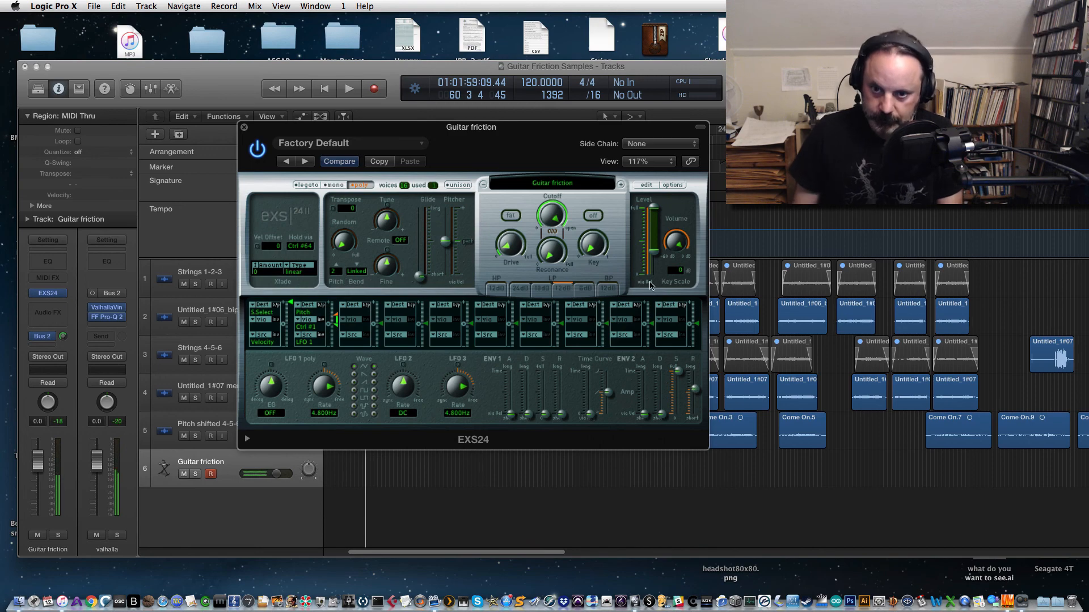
click(244, 127)
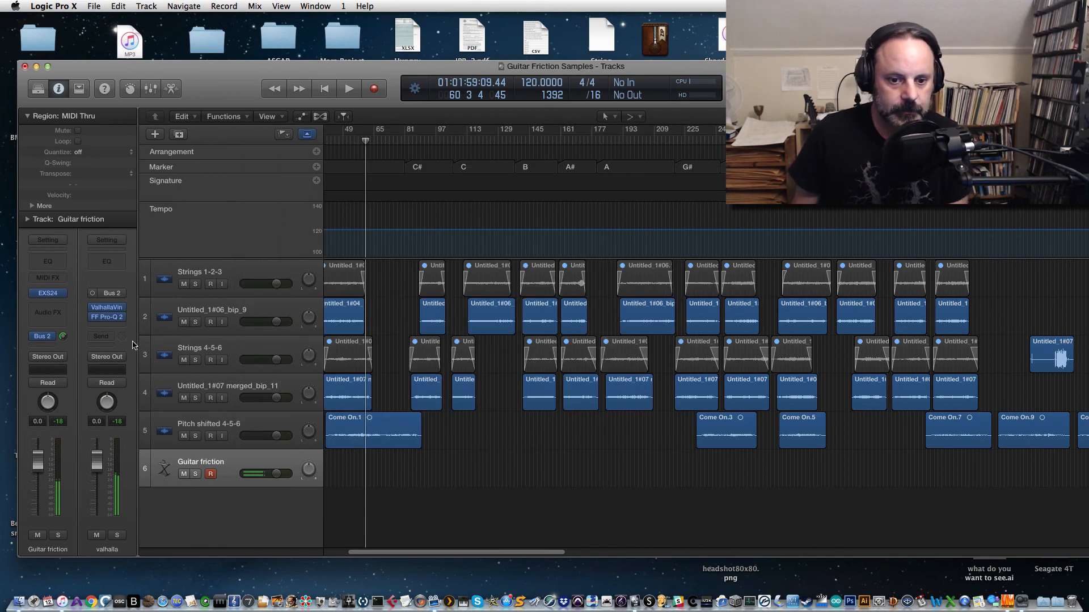
drag(40, 454, 39, 444)
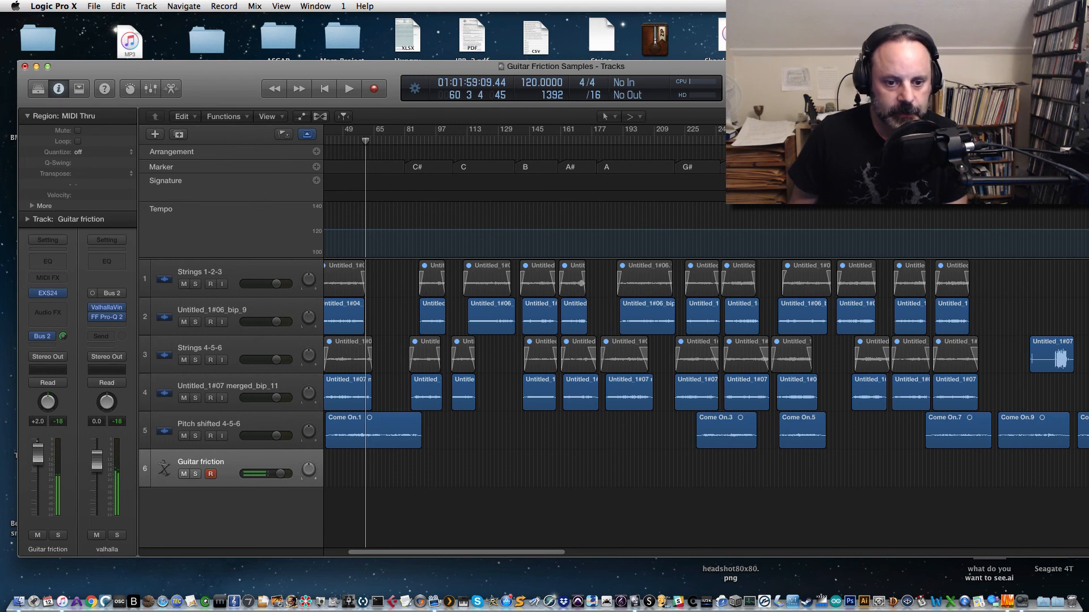